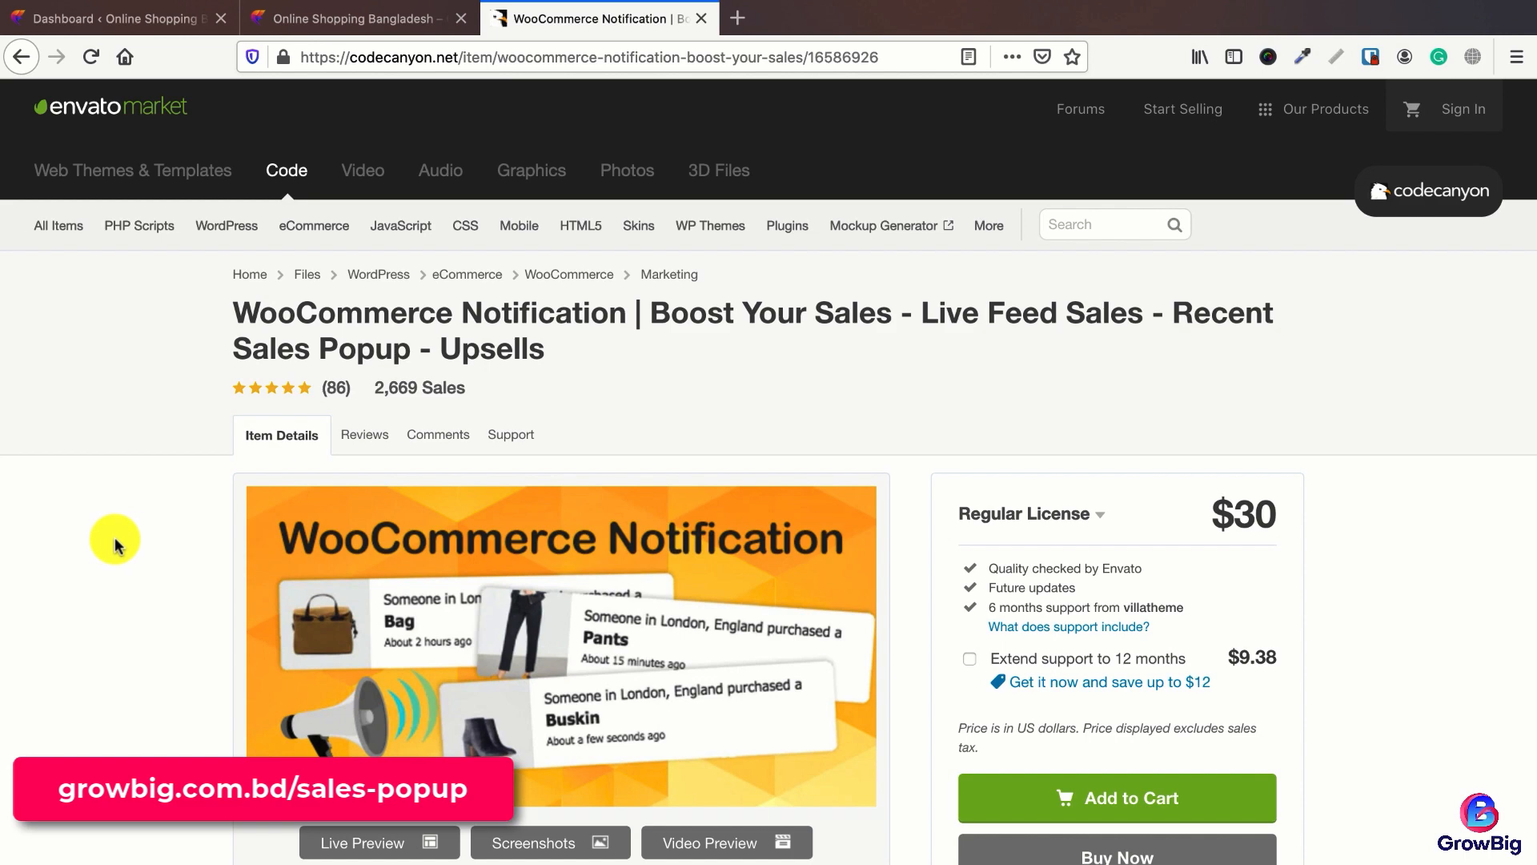
Step: Close the CodeCanyon product page and open the plugin upload form in the WordPress admin
{"action": "left_click", "coordinate": [702, 18]}
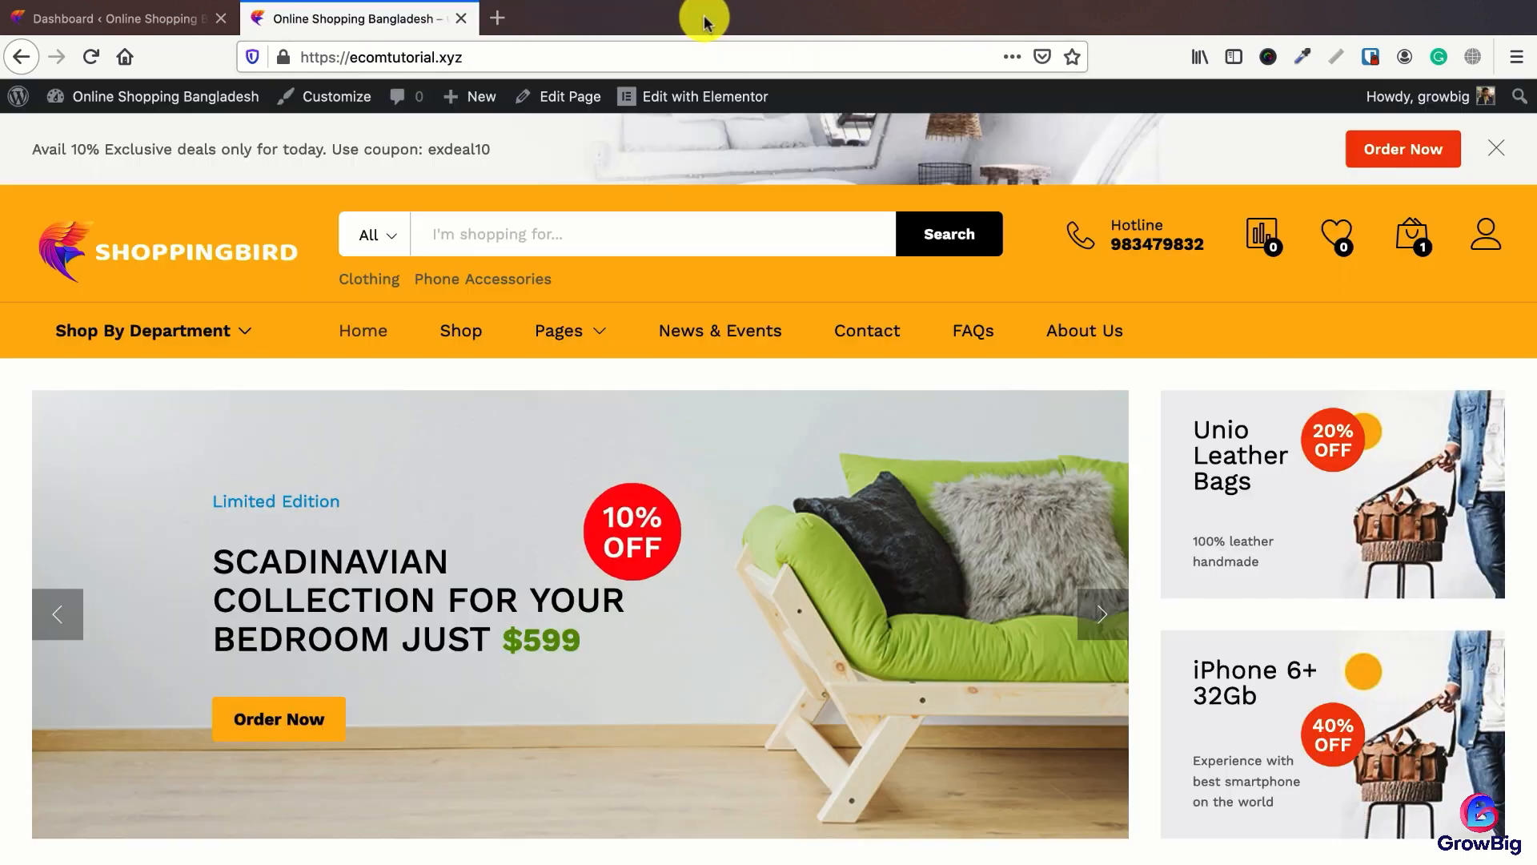
{"action": "left_click", "coordinate": [150, 24]}
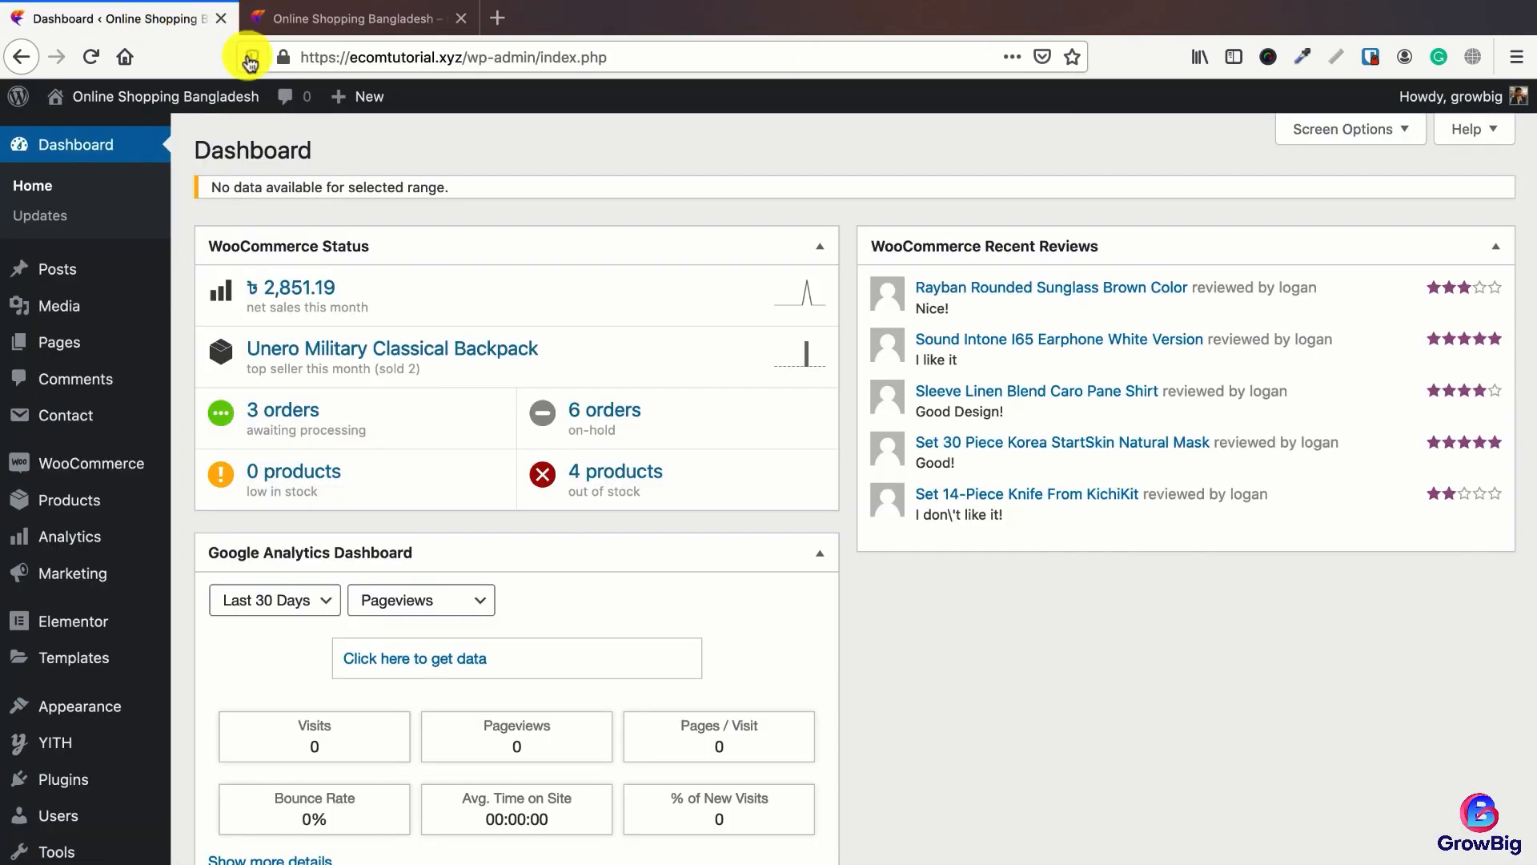
{"action": "scroll", "coordinate": [969, 407], "scroll_direction": "down", "scroll_amount": 4}
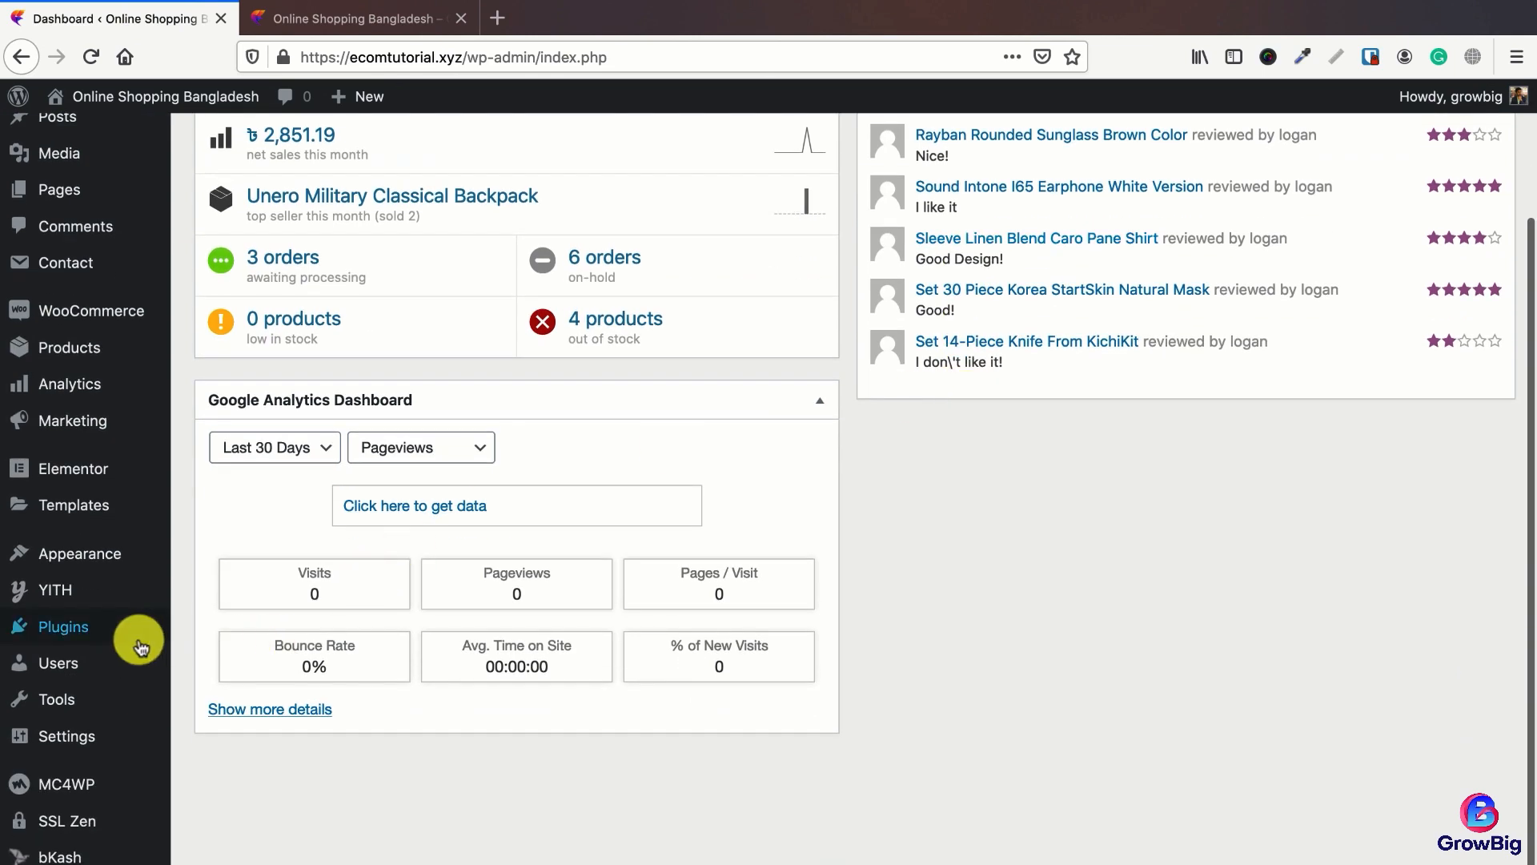
{"action": "mouse_move", "coordinate": [85, 626]}
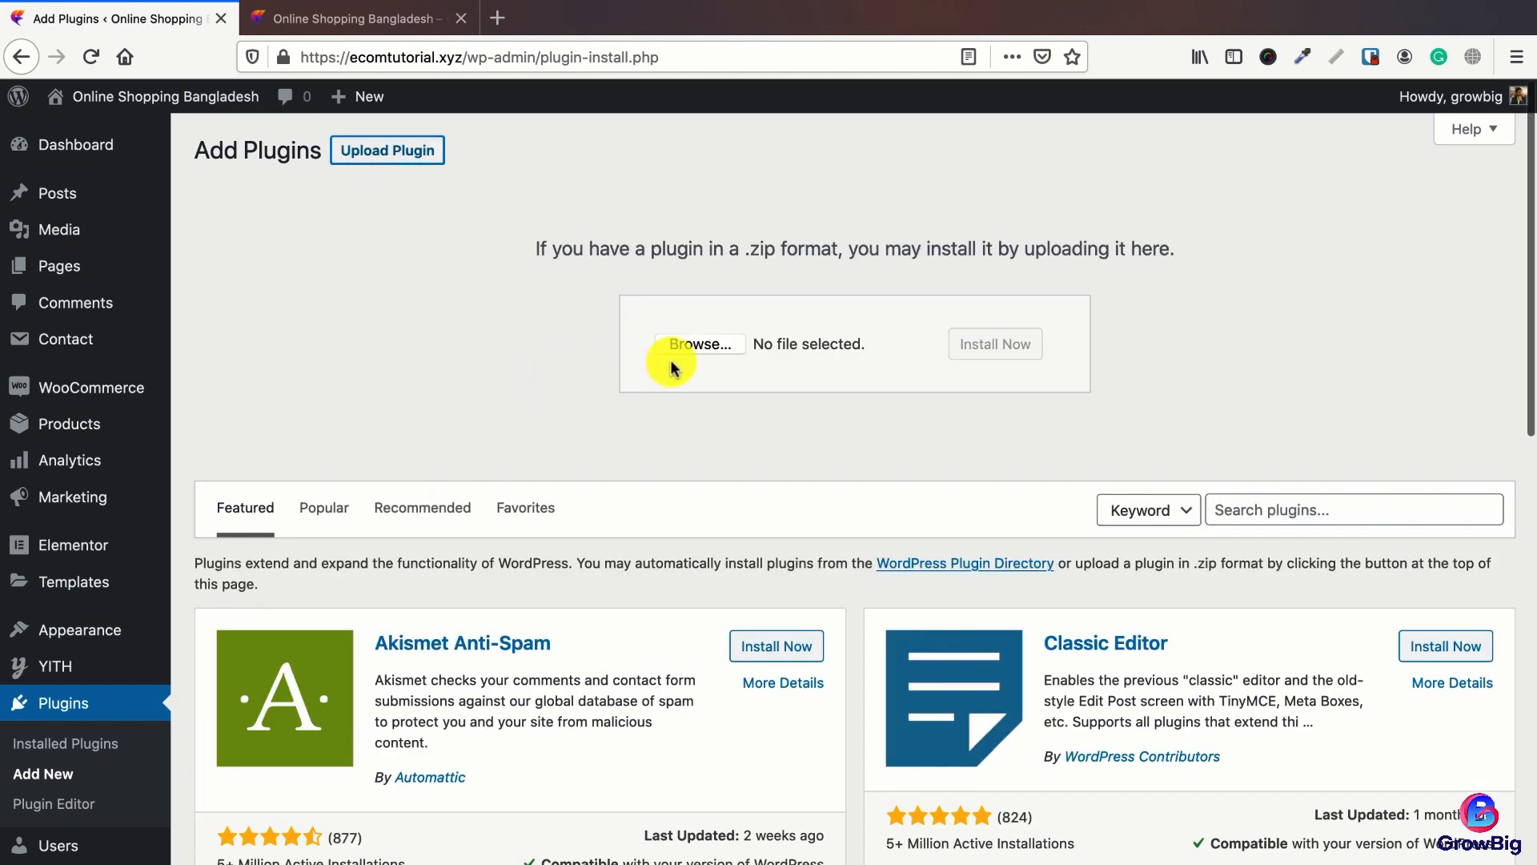
Step: Choose woocommerce-notification.zip from the woocommerce-notification folder inside the extracted v1.4.1 package, and install and activate the plugin
{"action": "left_click", "coordinate": [684, 346]}
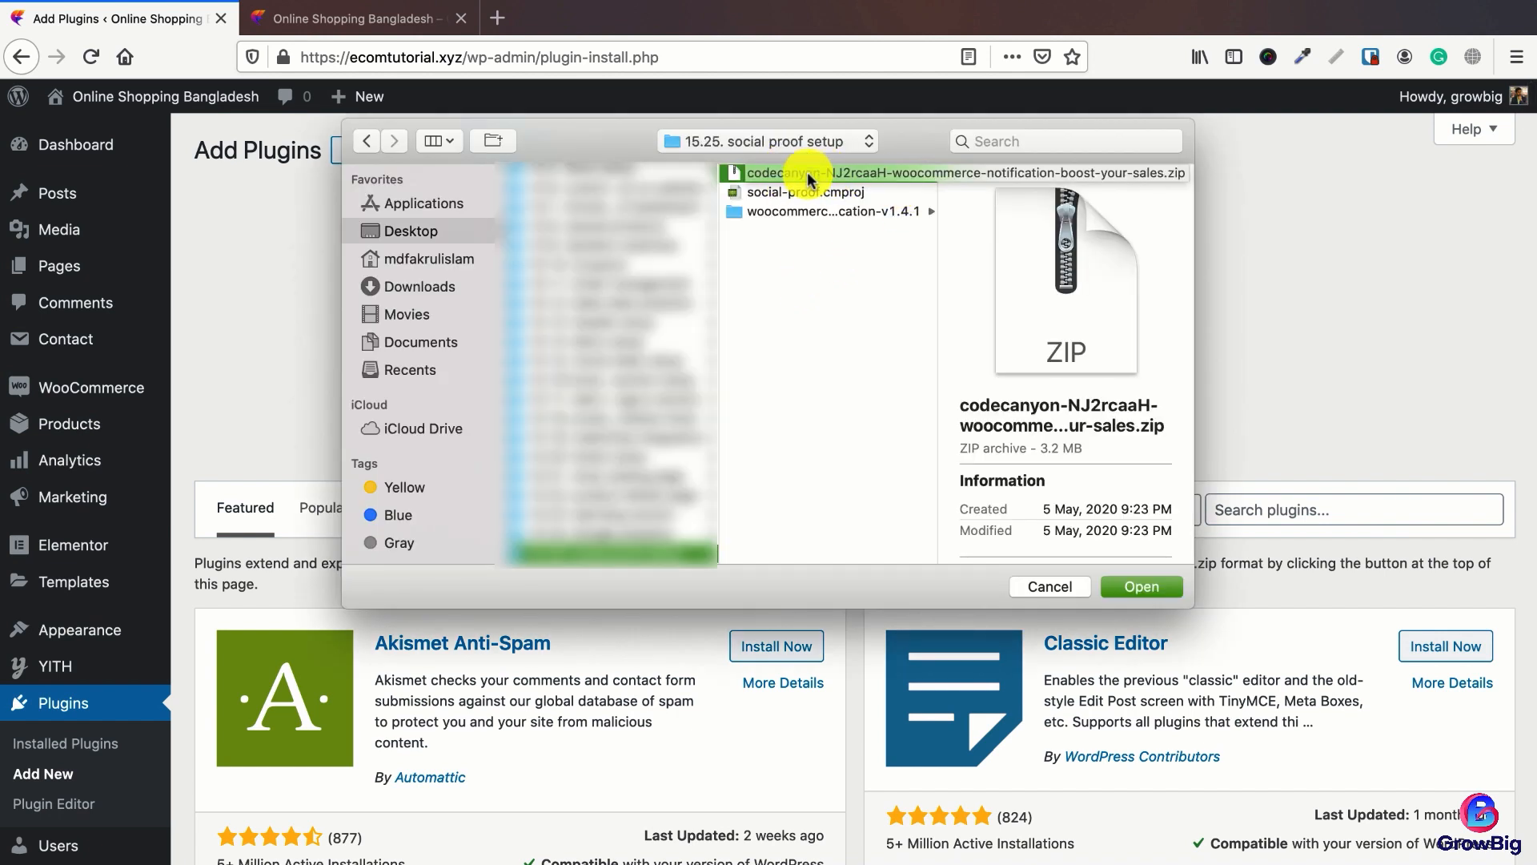
{"action": "left_click", "coordinate": [789, 212]}
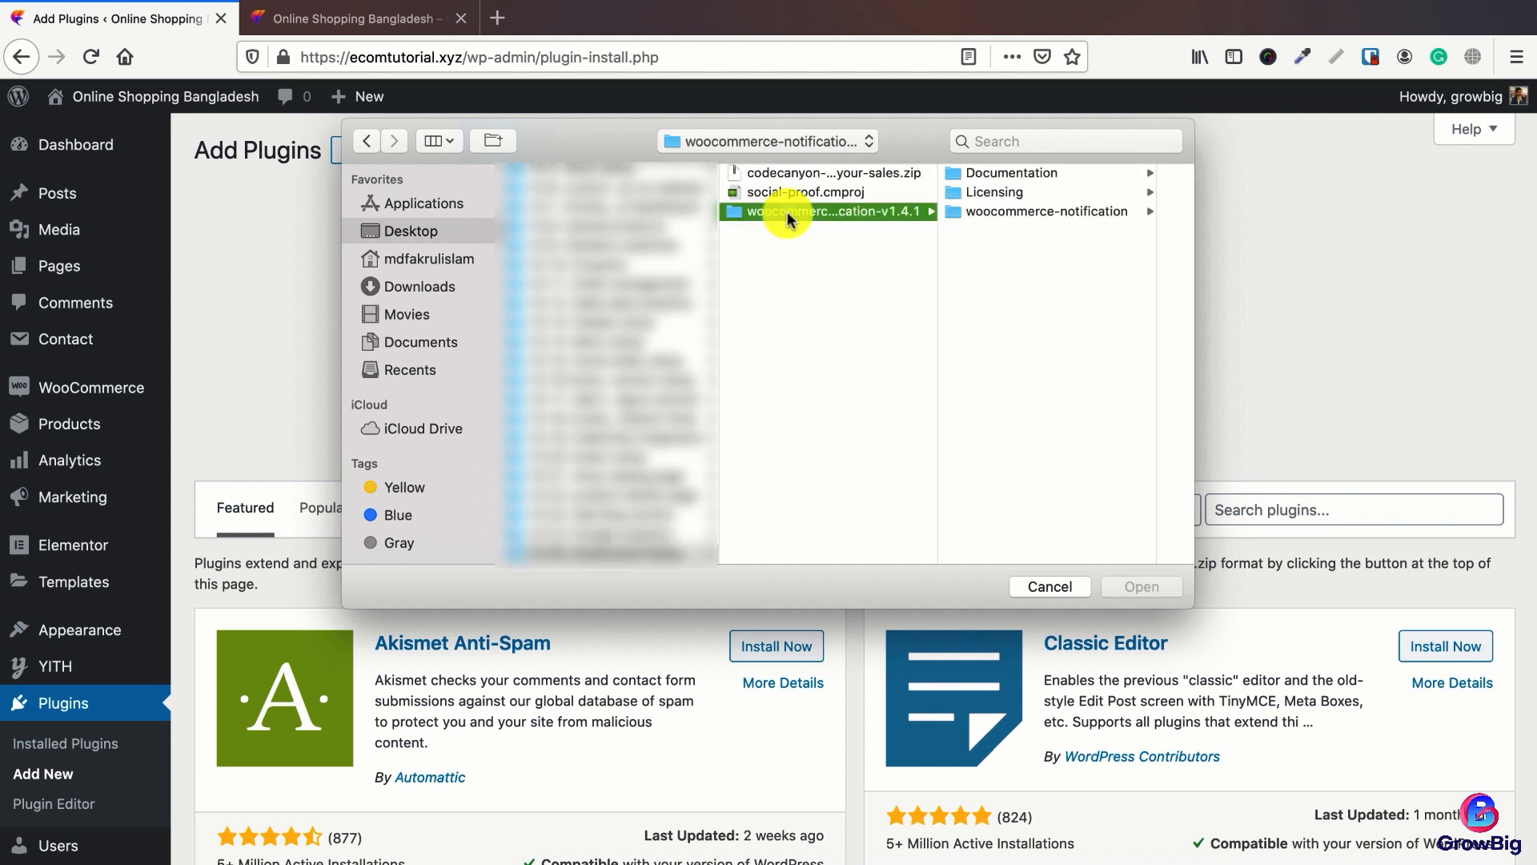
{"action": "left_click", "coordinate": [976, 211]}
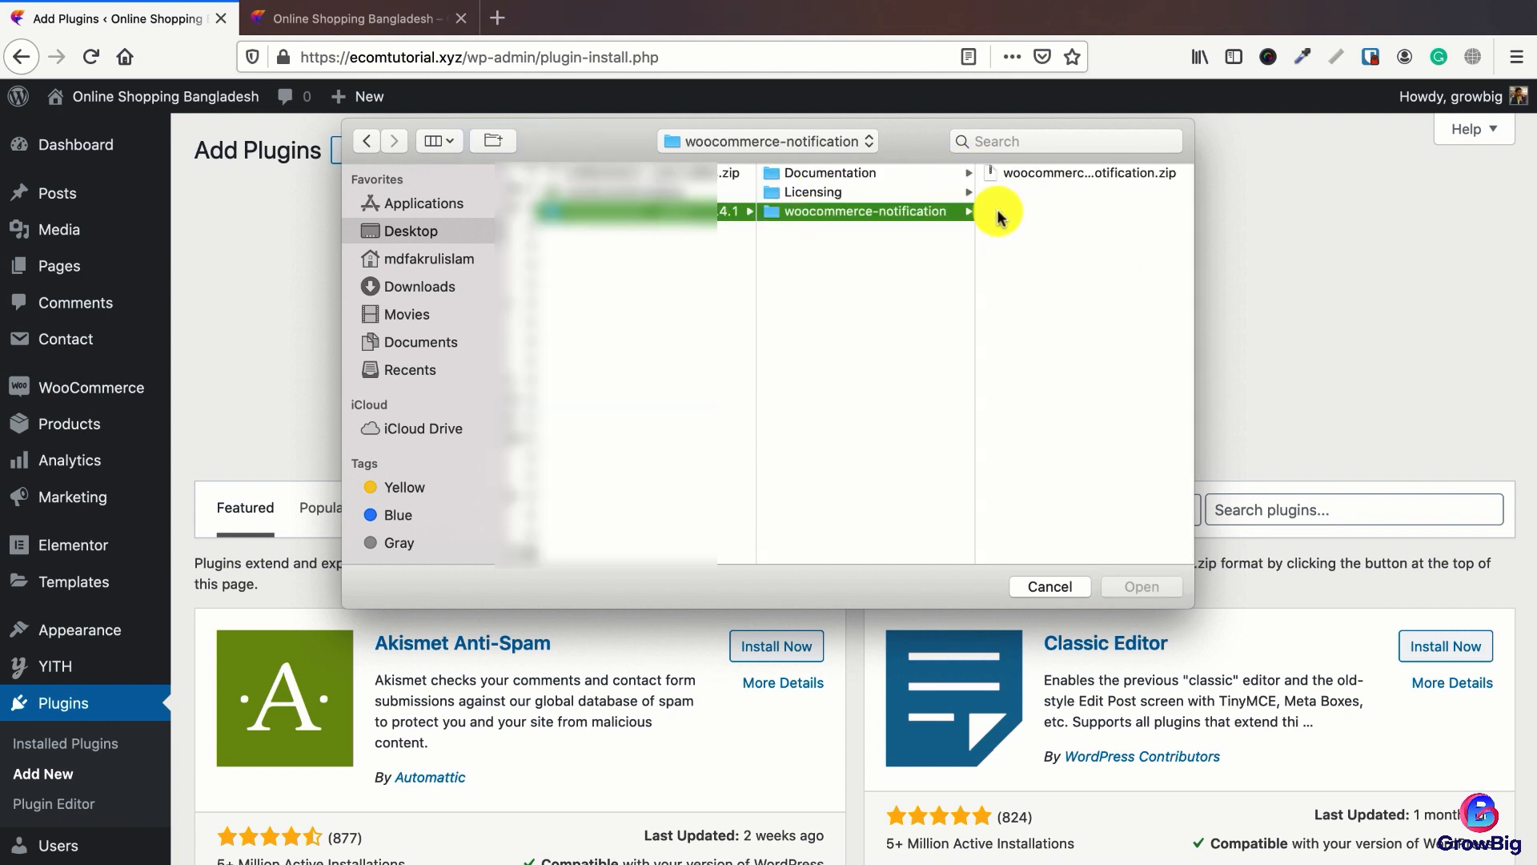
{"action": "left_click", "coordinate": [1039, 175]}
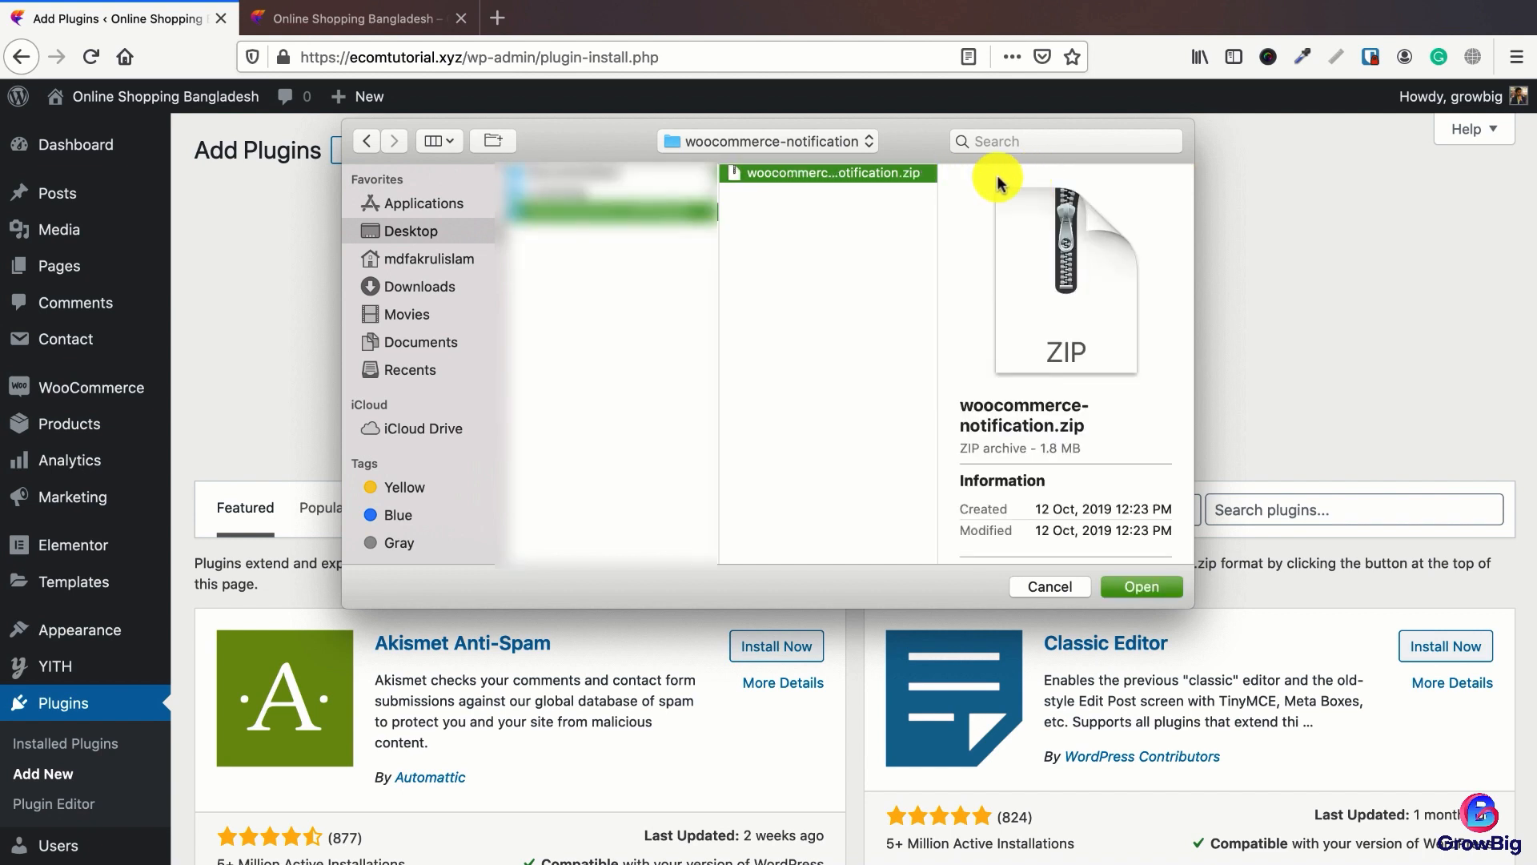
{"action": "left_click_drag", "start_coordinate": [933, 195], "coordinate": [1067, 200]}
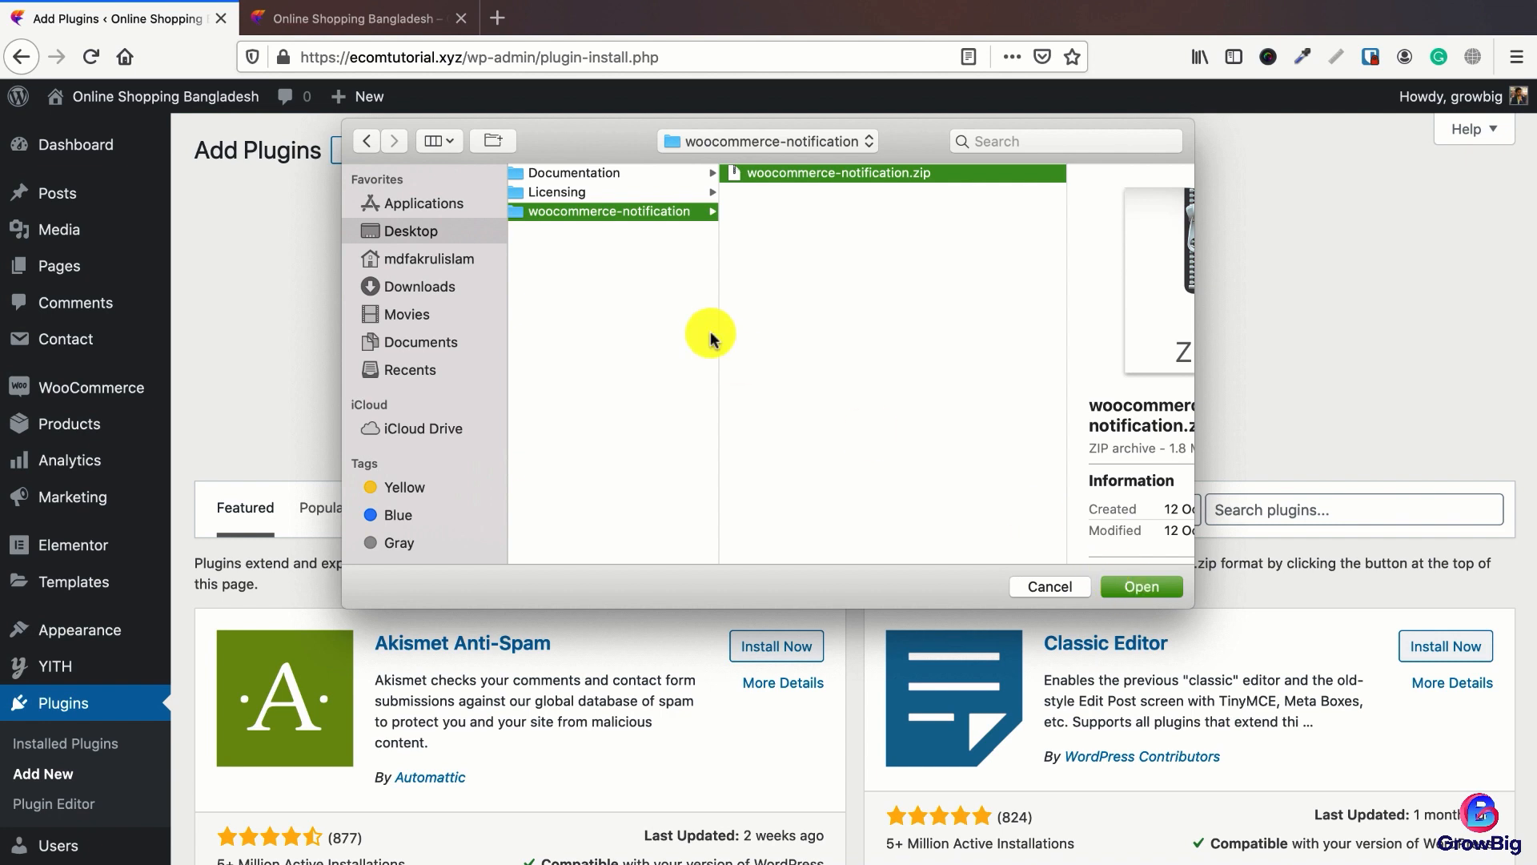
{"action": "scroll", "coordinate": [710, 333], "scroll_direction": "left", "scroll_amount": 3}
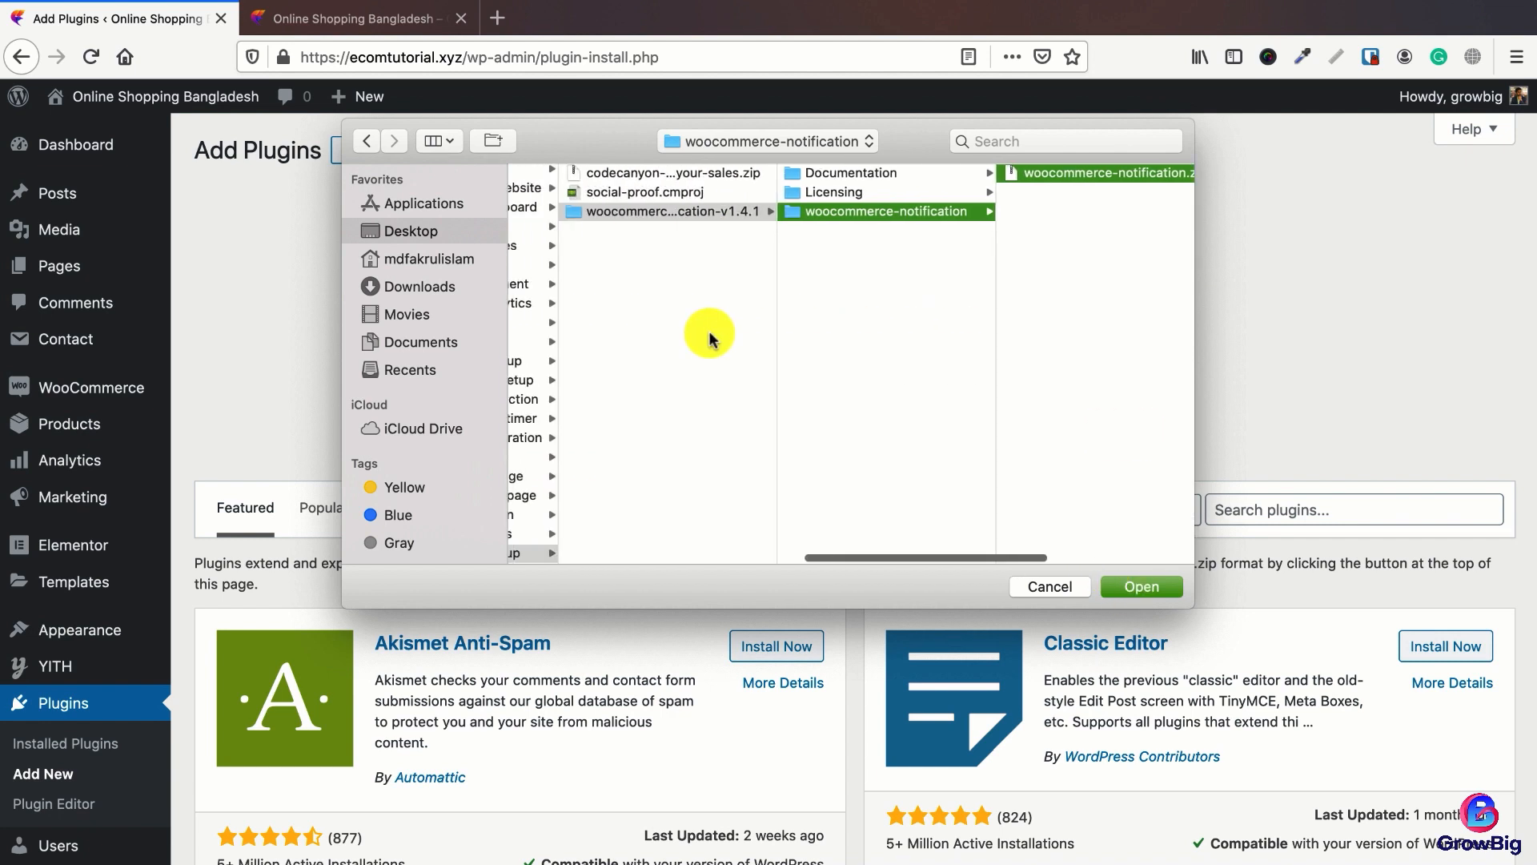
{"action": "left_click", "coordinate": [640, 174]}
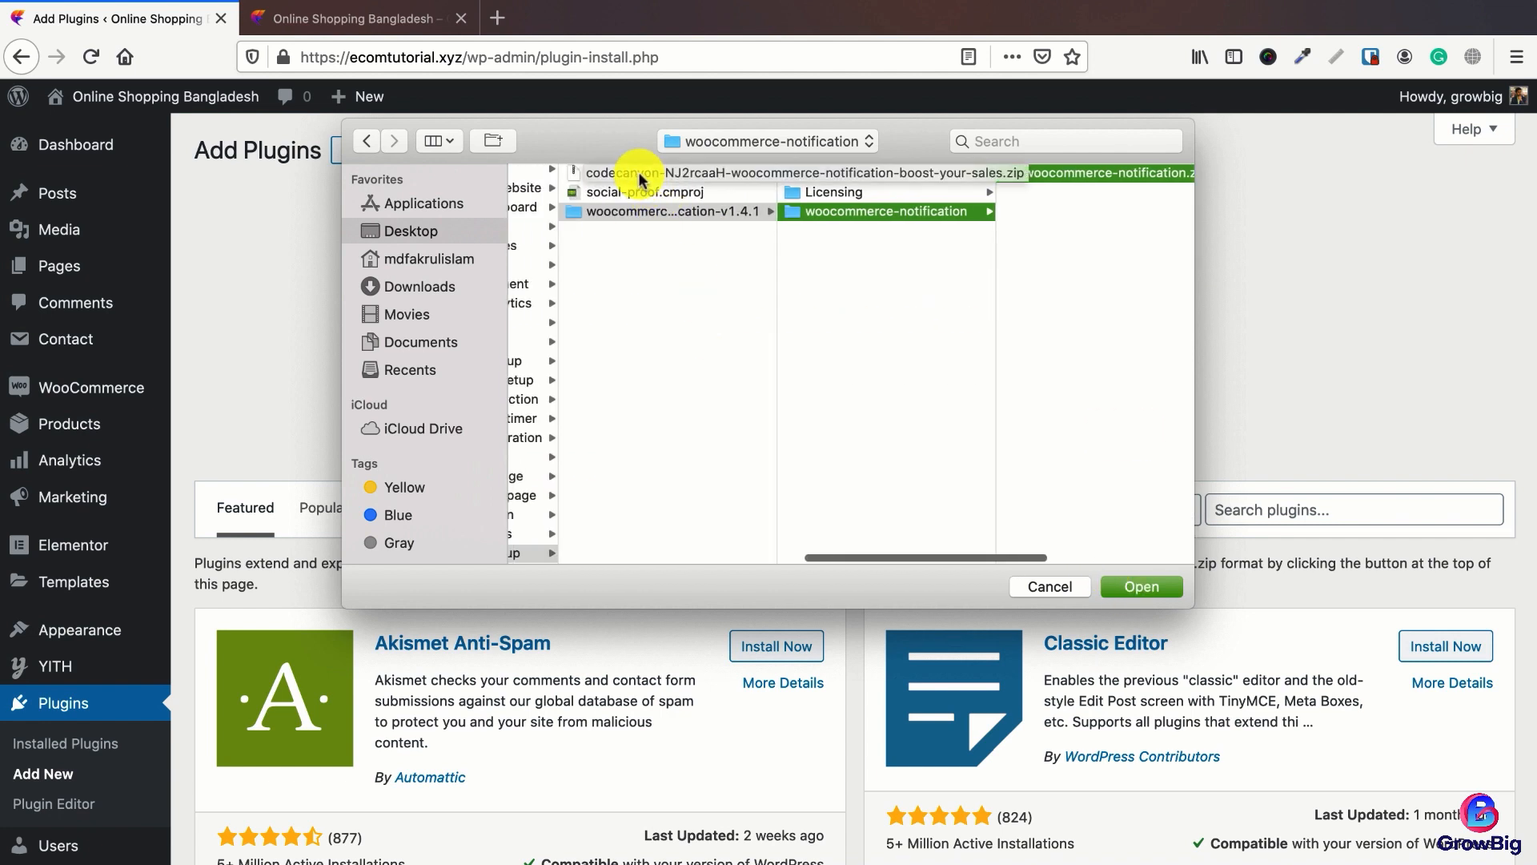
{"action": "left_click", "coordinate": [651, 212]}
{"action": "left_click", "coordinate": [833, 209]}
{"action": "left_click", "coordinate": [1001, 174]}
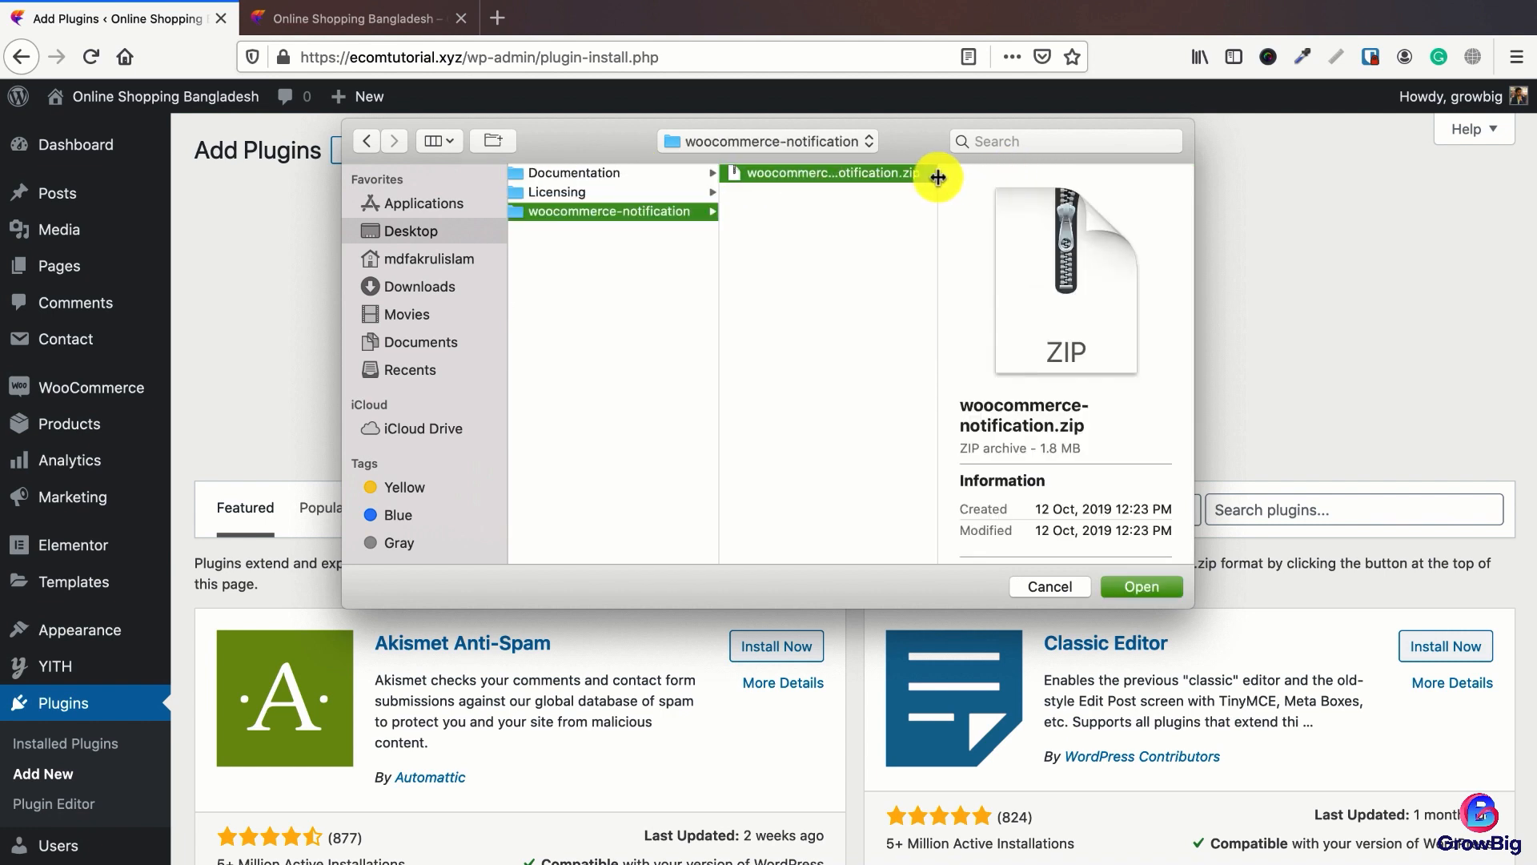
{"action": "left_click", "coordinate": [1137, 586]}
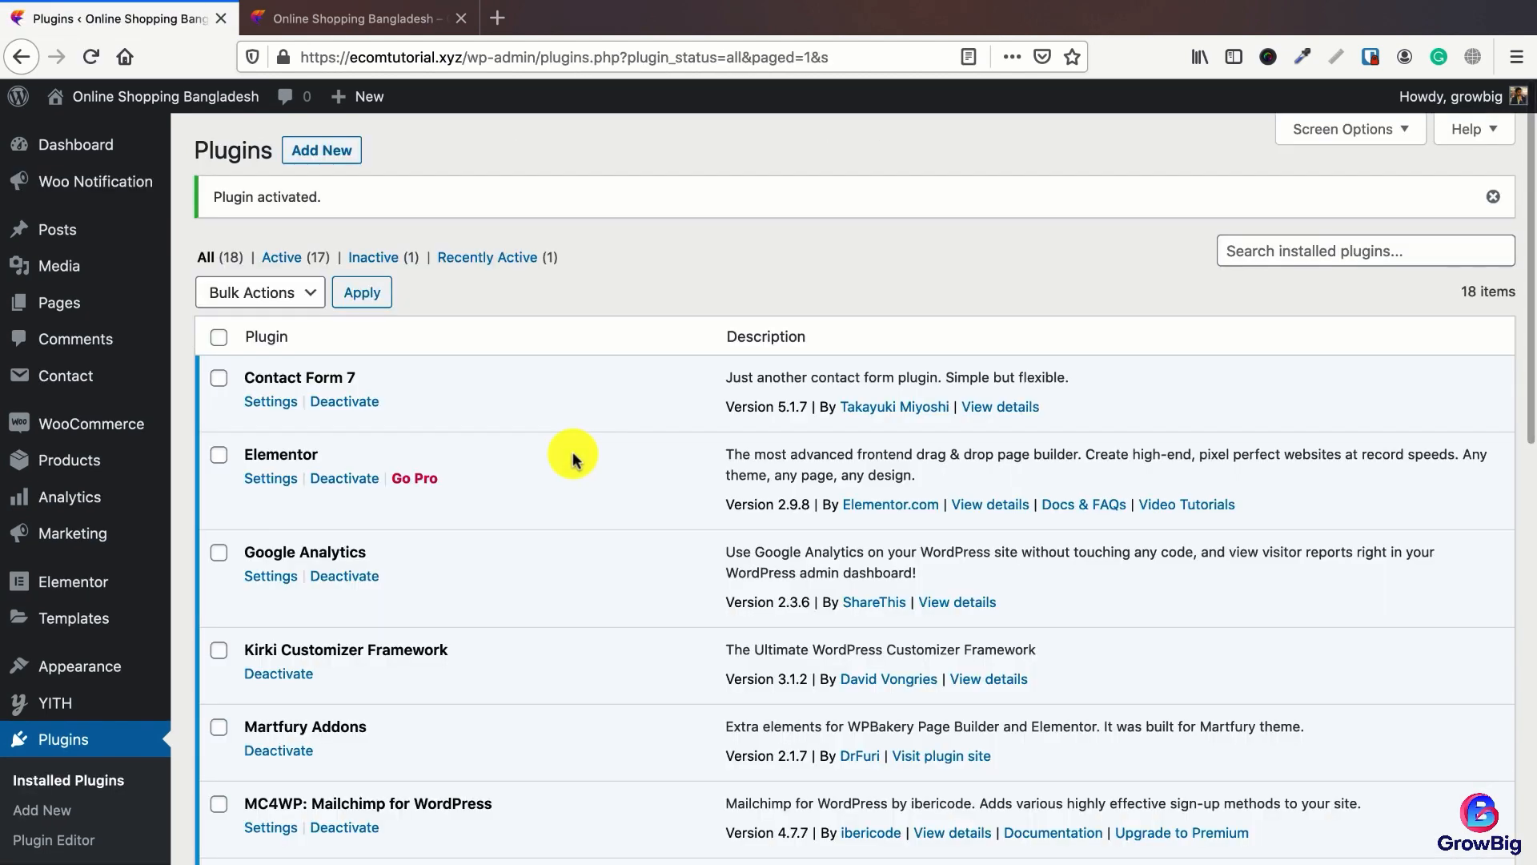
Step: Reload the ecomtutorial.xyz storefront homepage to check for the sales notification popup
{"action": "mouse_move", "coordinate": [44, 183]}
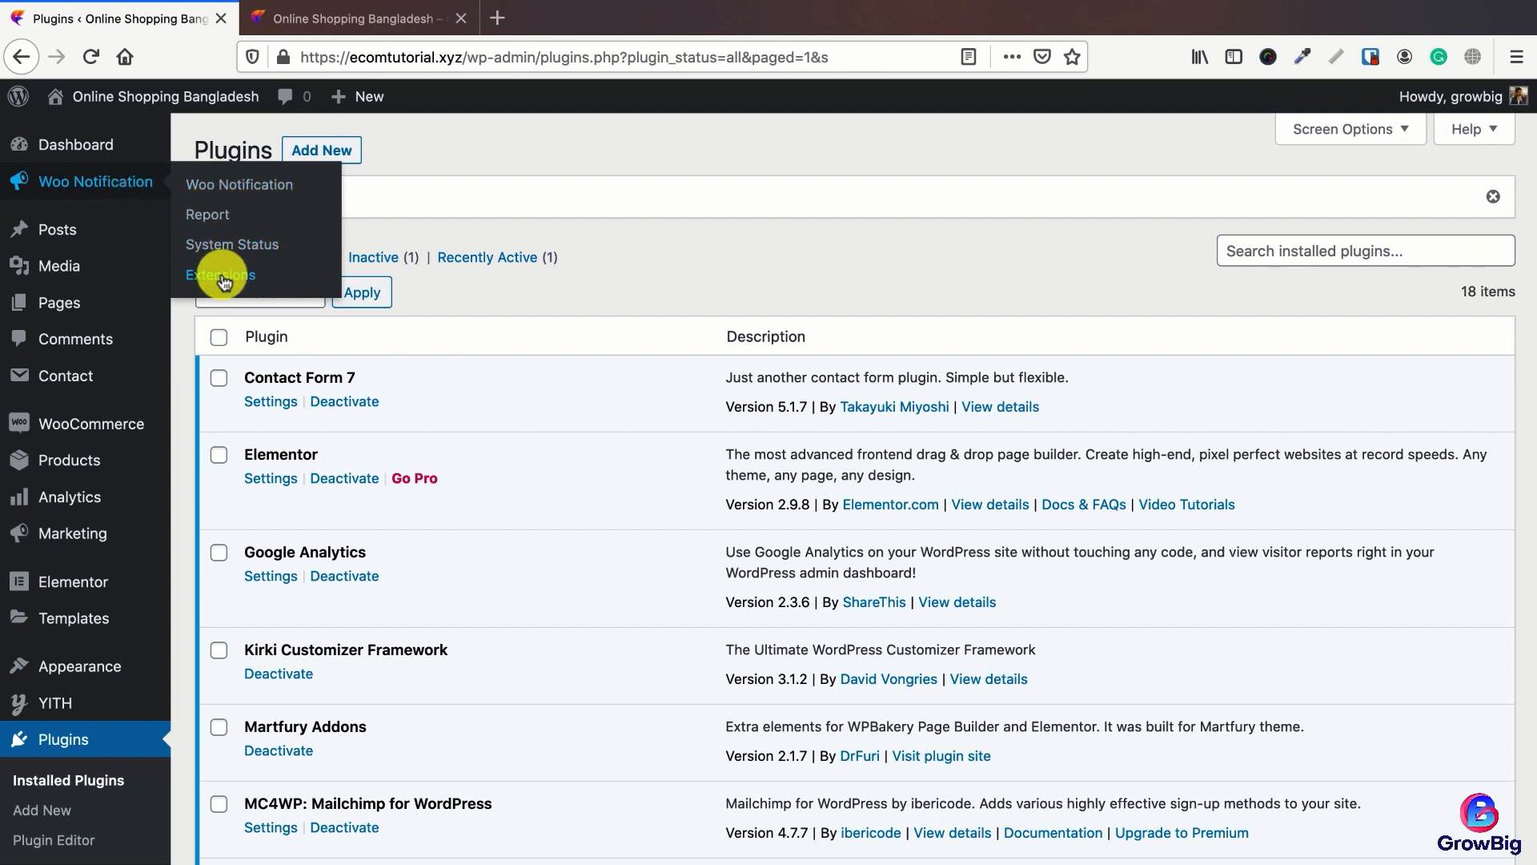
{"action": "left_click", "coordinate": [364, 19]}
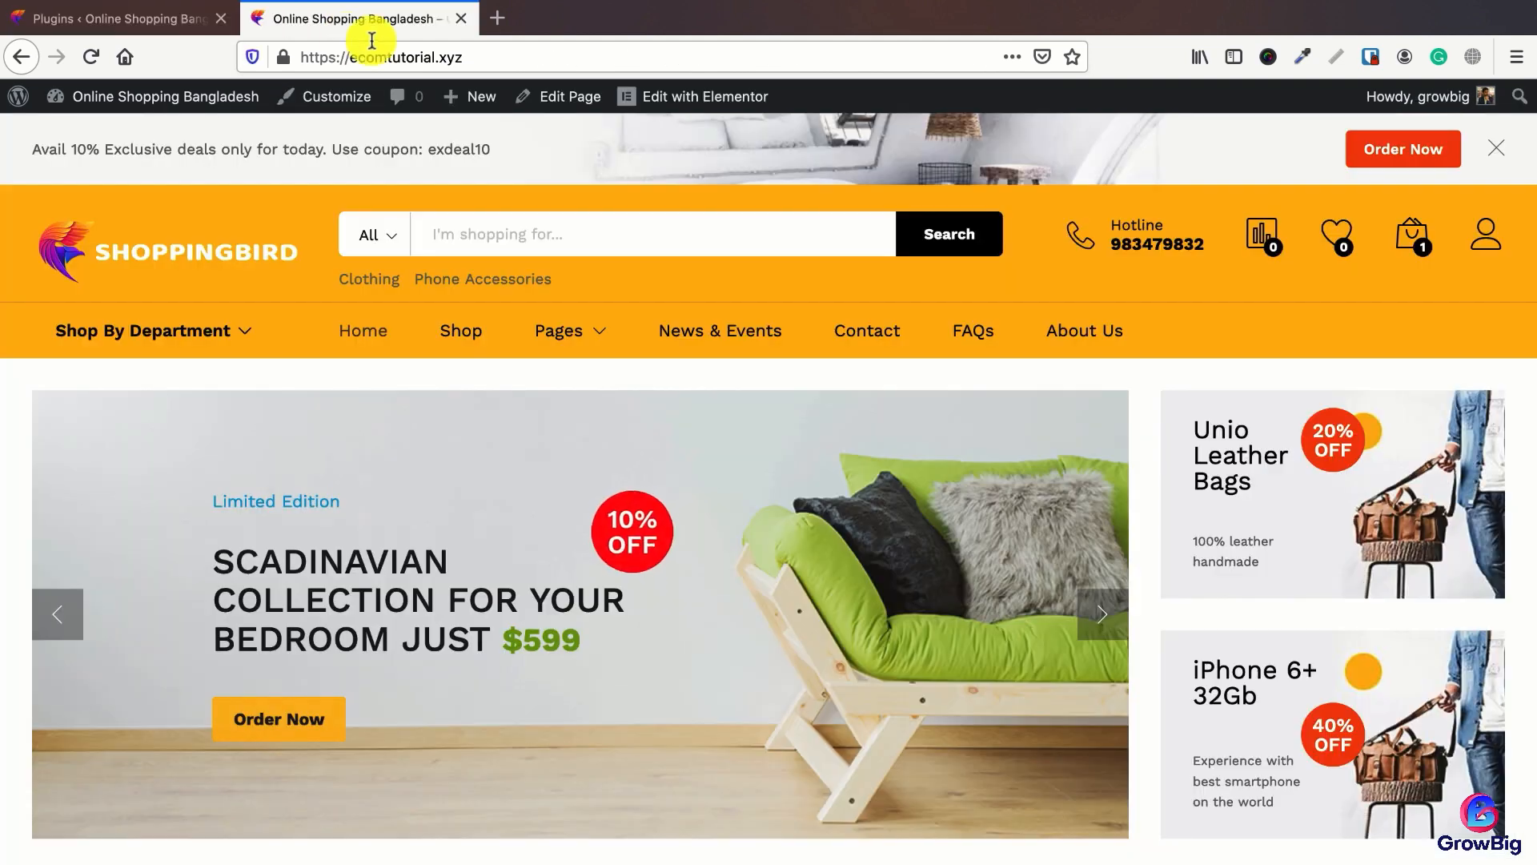
{"action": "left_click", "coordinate": [518, 50]}
{"action": "key", "text": "Return"}
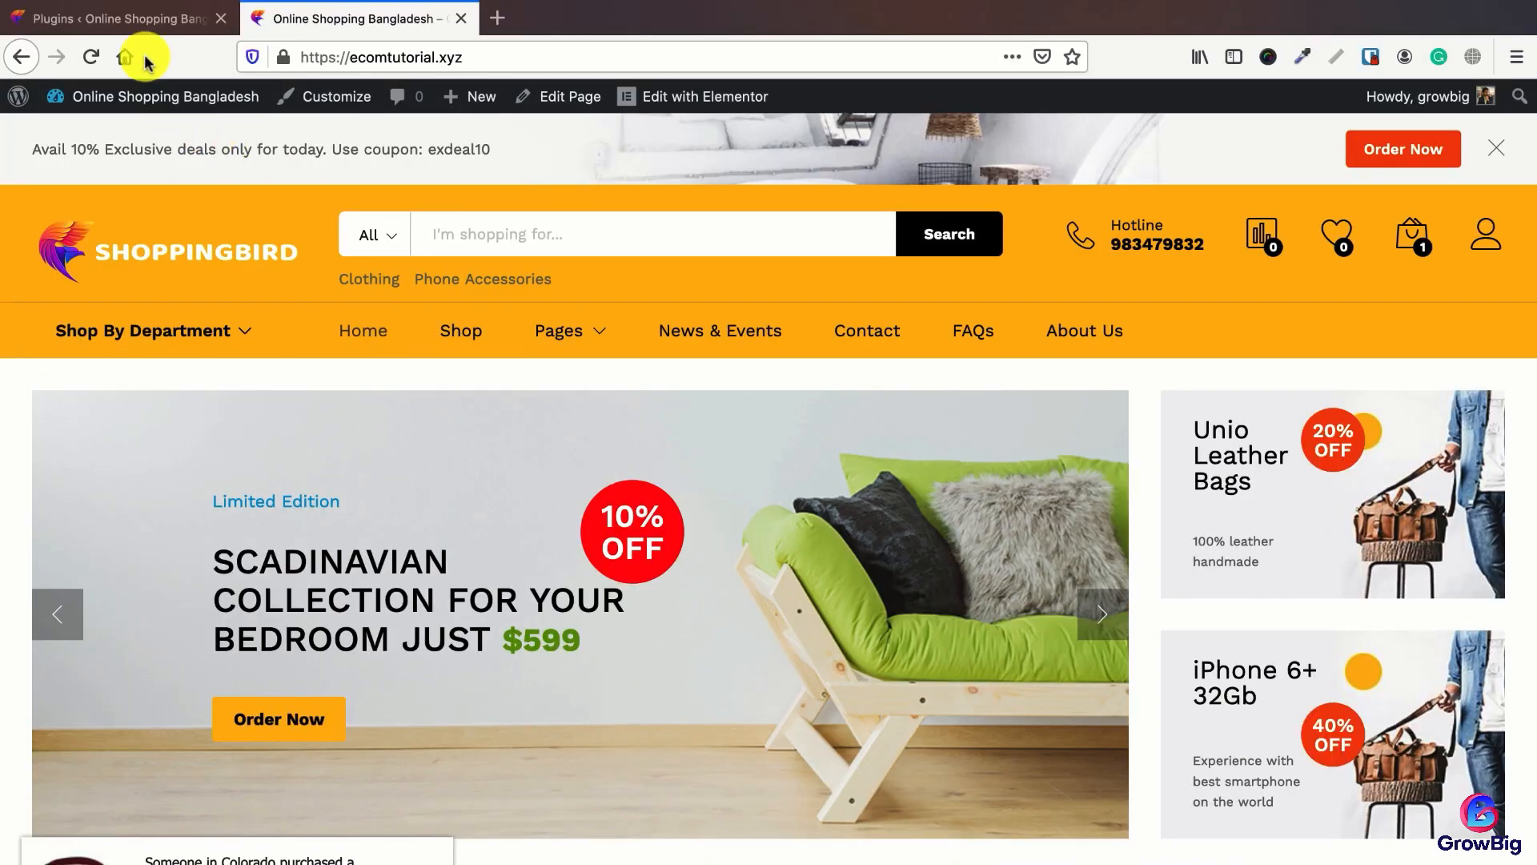
Step: Open the WooCommerce Notification settings and toggle the general Enable and Mobile options, keeping both switched on
{"action": "left_click", "coordinate": [123, 18]}
{"action": "mouse_move", "coordinate": [83, 185]}
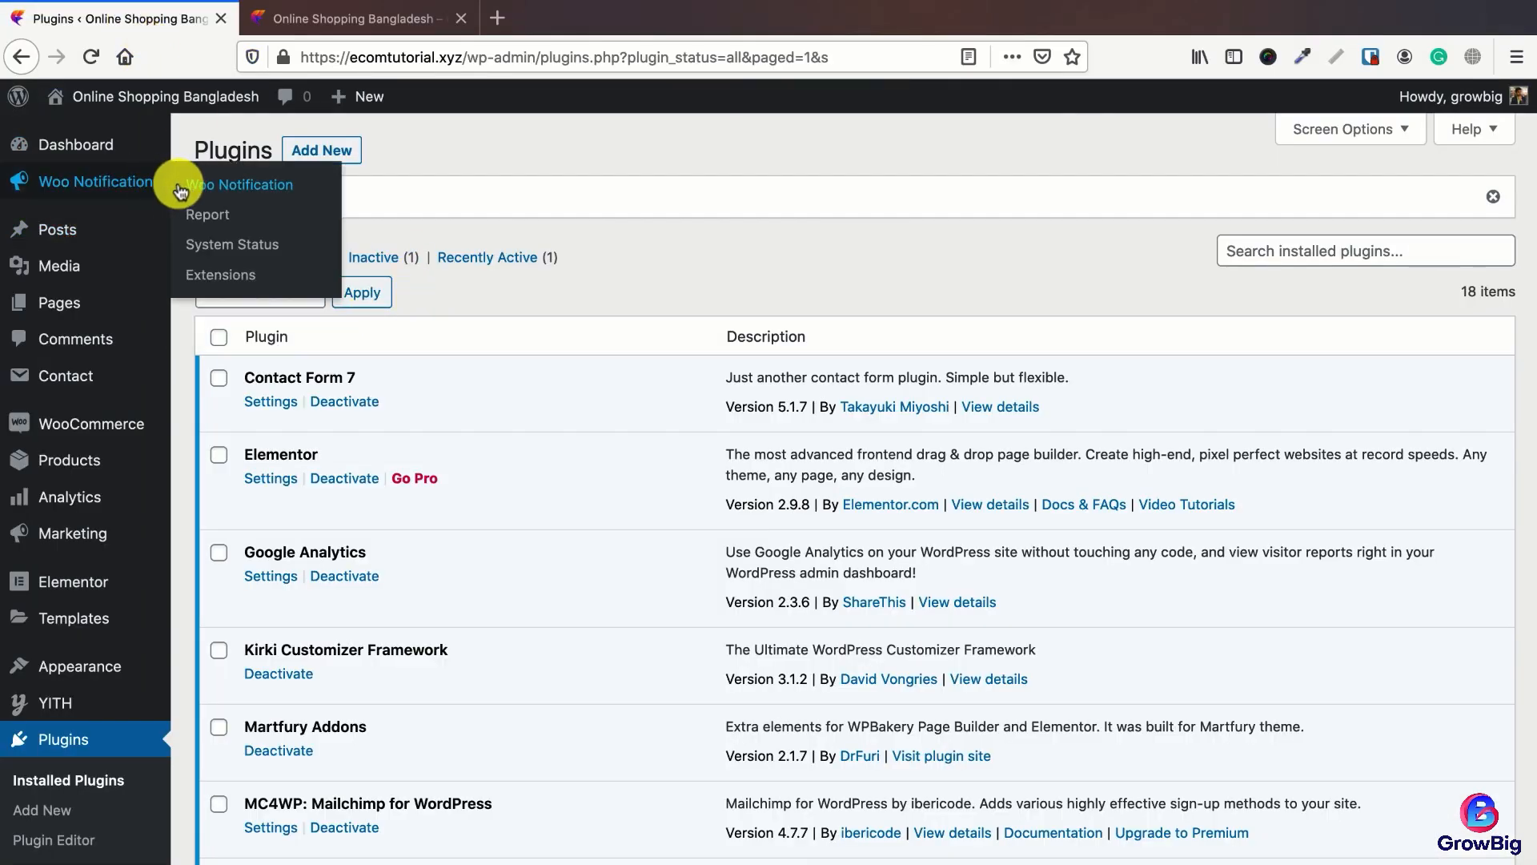
{"action": "left_click", "coordinate": [233, 186]}
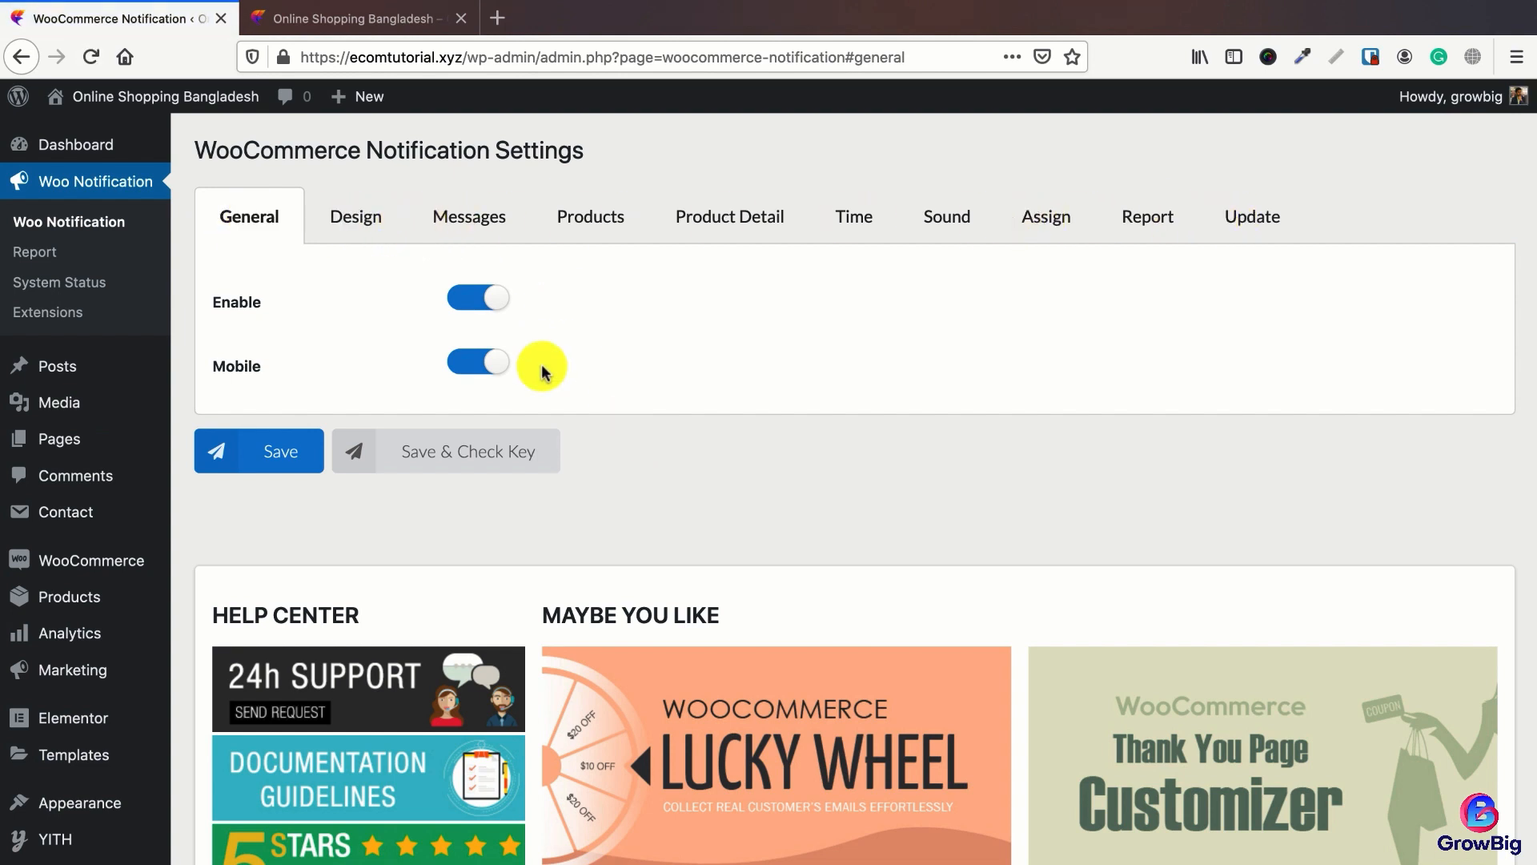
{"action": "left_click", "coordinate": [477, 300]}
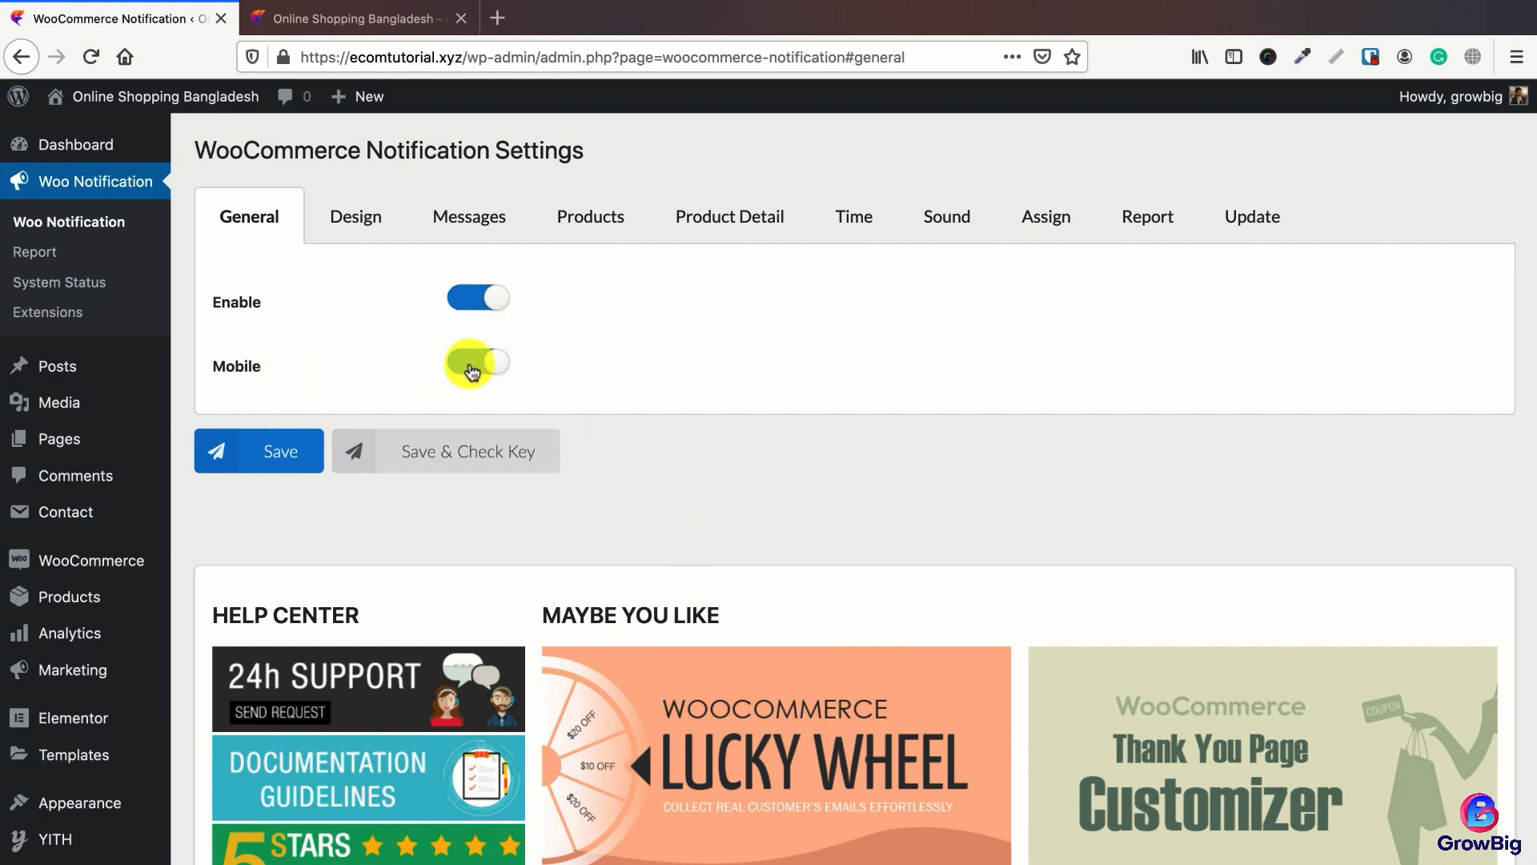
{"action": "left_click", "coordinate": [472, 368]}
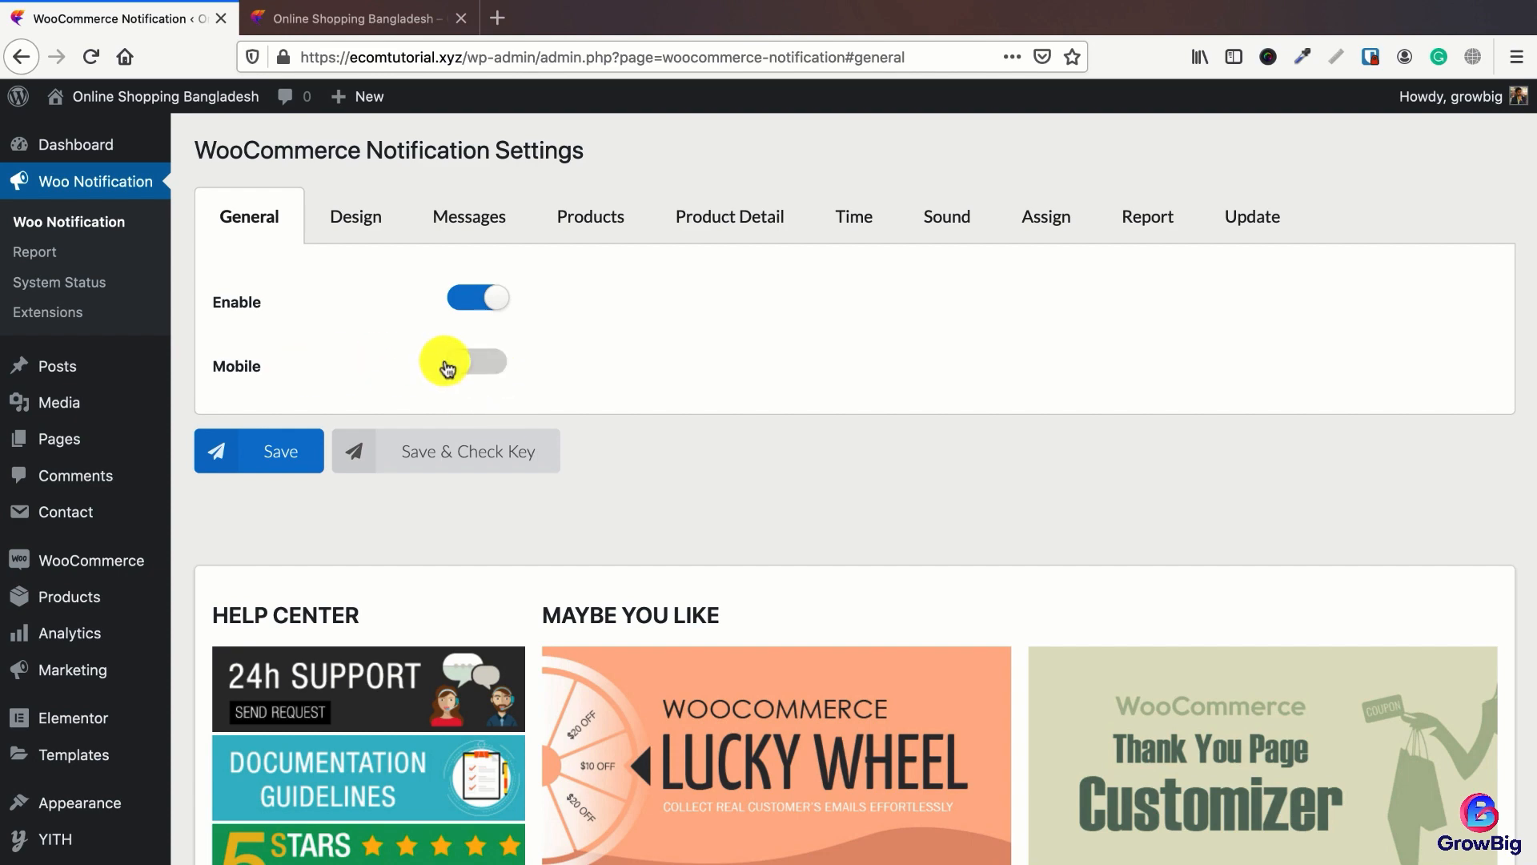
Step: Narrow the storefront's browser window to phone width and look through the mobile homepage layout
{"action": "left_click", "coordinate": [357, 24]}
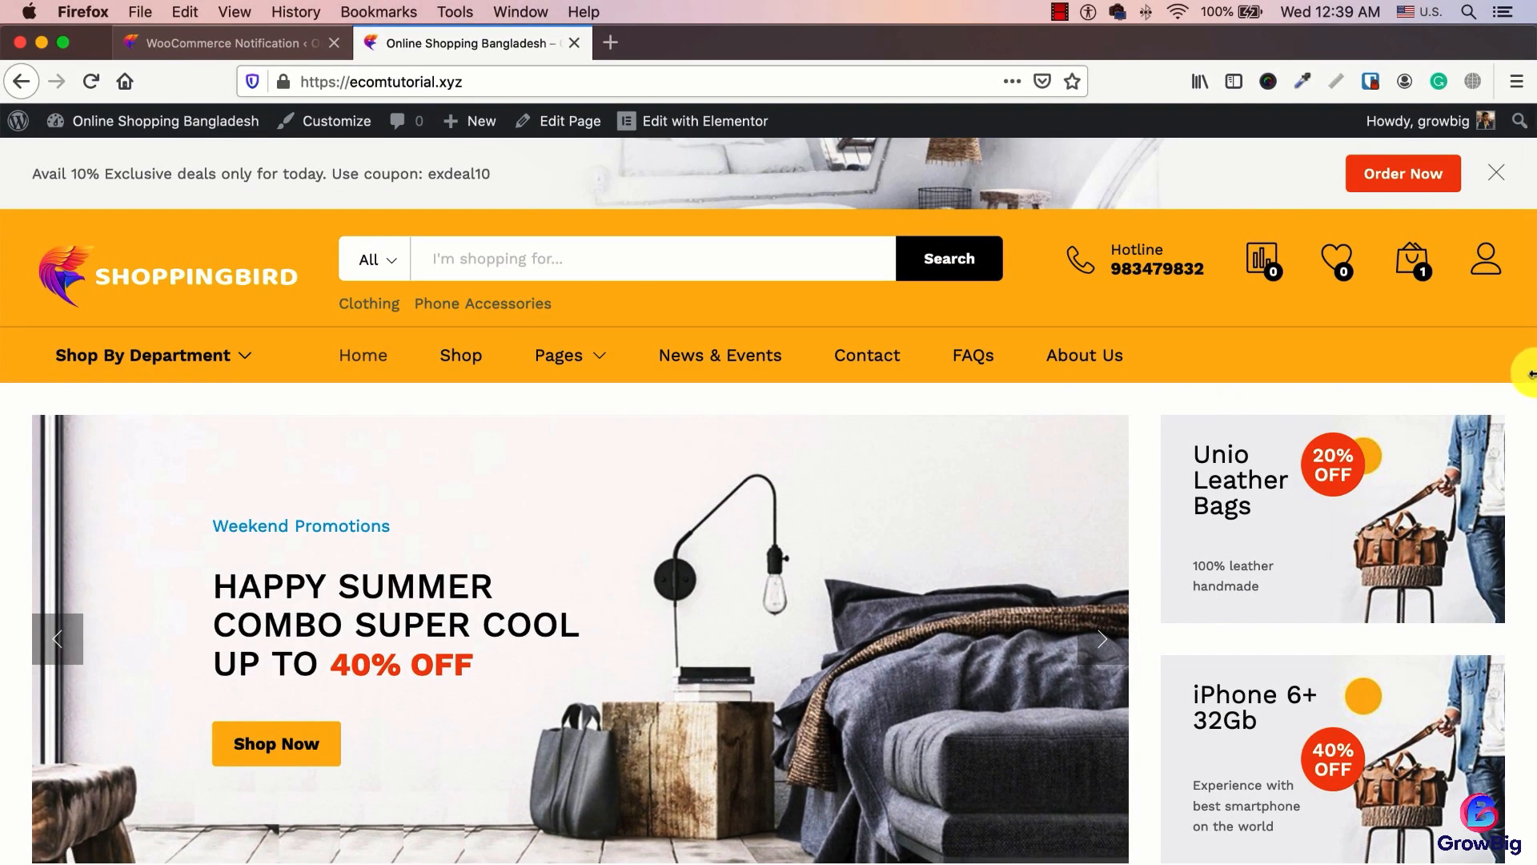
{"action": "left_click_drag", "start_coordinate": [1531, 373], "coordinate": [552, 357]}
{"action": "scroll", "coordinate": [257, 549], "scroll_direction": "down", "scroll_amount": 15}
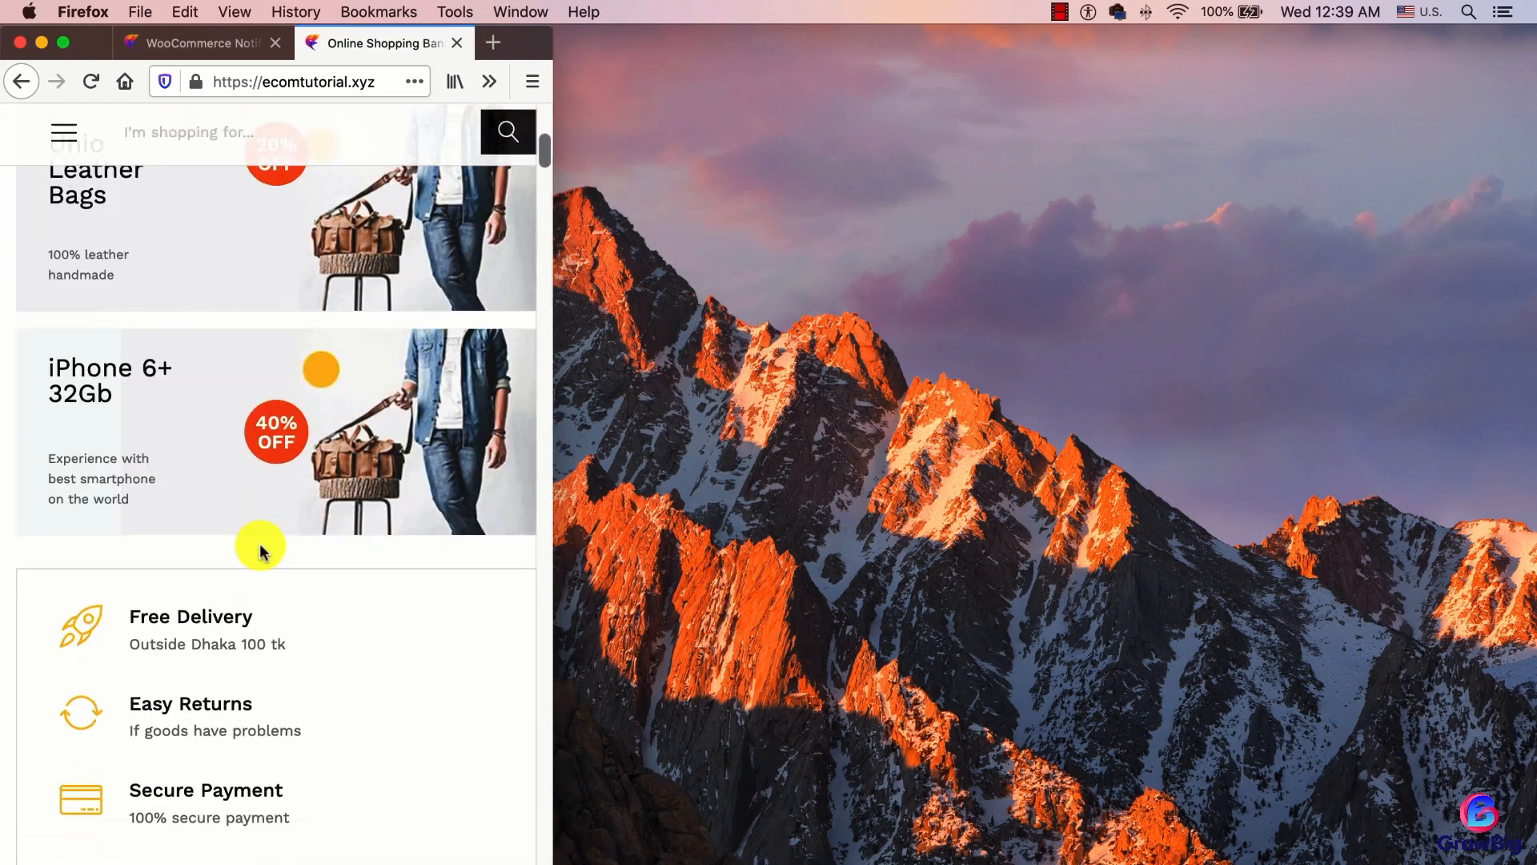
{"action": "scroll", "coordinate": [260, 551], "scroll_direction": "down", "scroll_amount": 10}
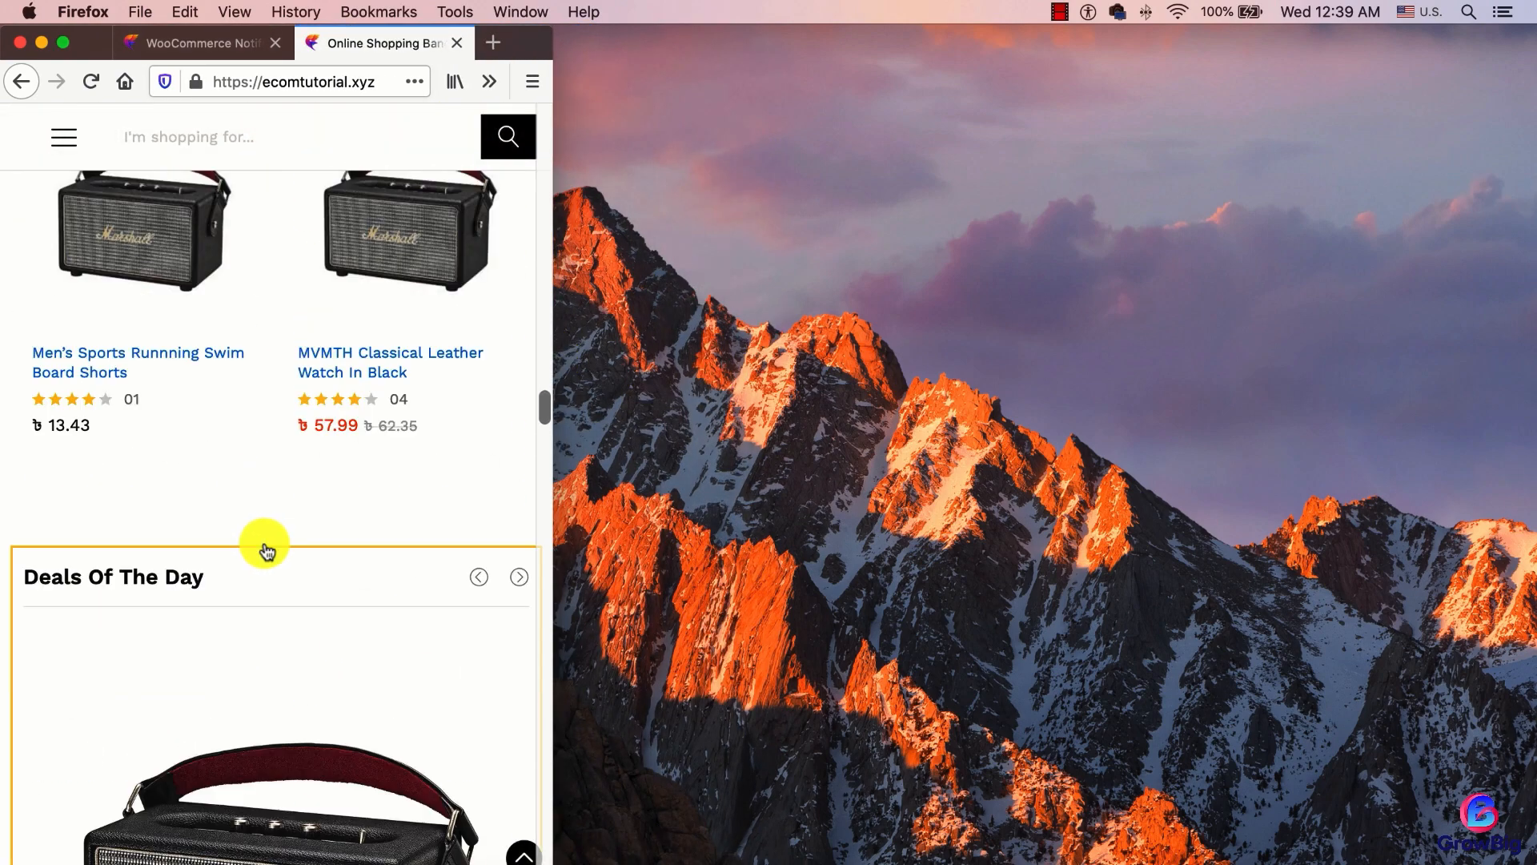
{"action": "scroll", "coordinate": [269, 544], "scroll_direction": "up", "scroll_amount": 12}
{"action": "scroll", "coordinate": [268, 544], "scroll_direction": "up", "scroll_amount": 10}
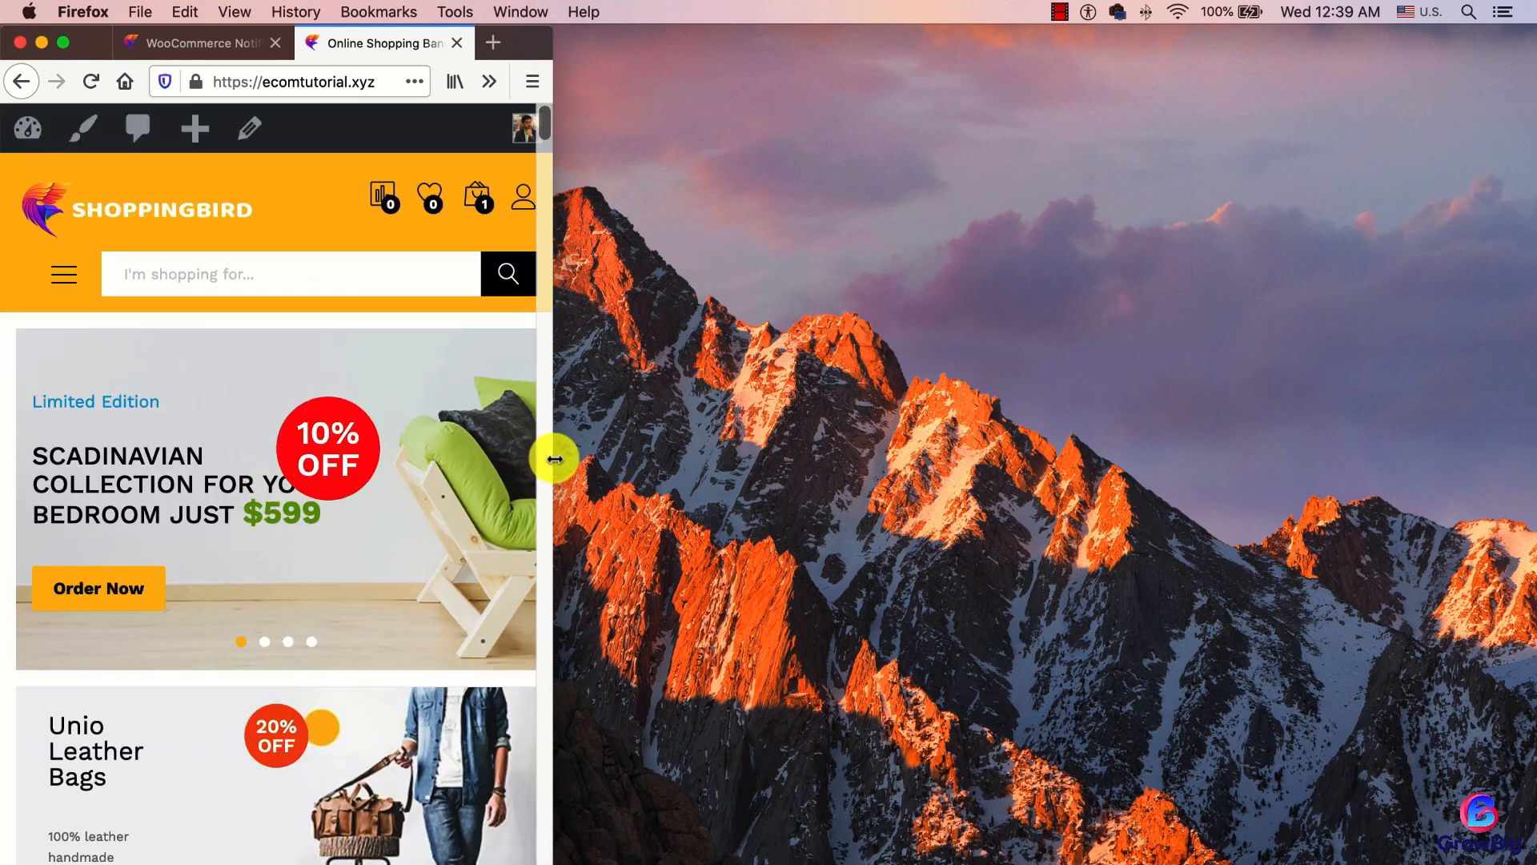
Step: Widen the browser window to about tablet width and look through the homepage layout at that size
{"action": "left_click_drag", "start_coordinate": [555, 459], "coordinate": [1015, 485]}
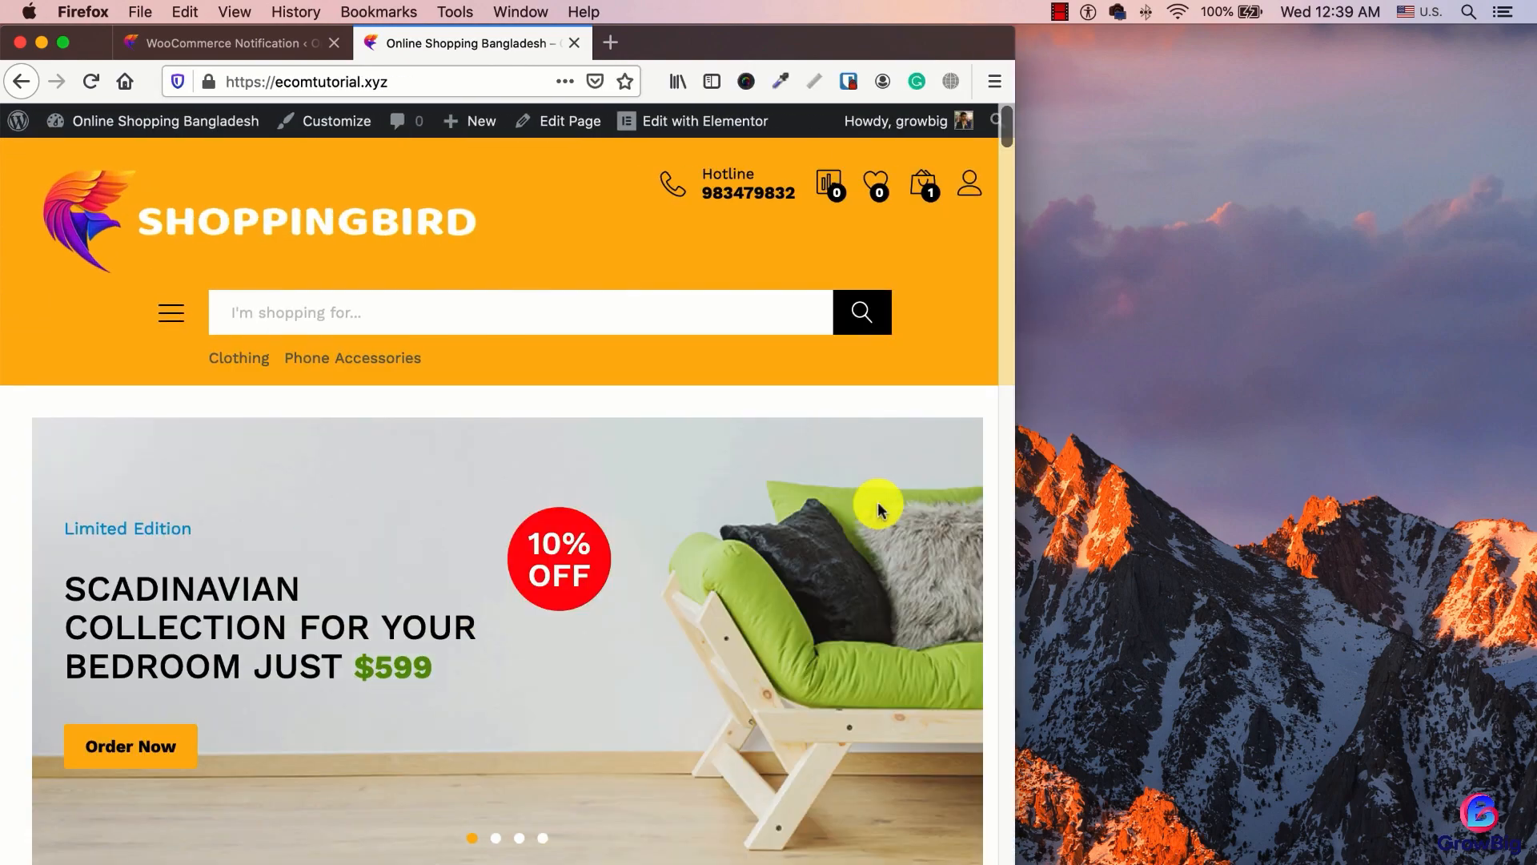
{"action": "scroll", "coordinate": [576, 491], "scroll_direction": "down", "scroll_amount": 8}
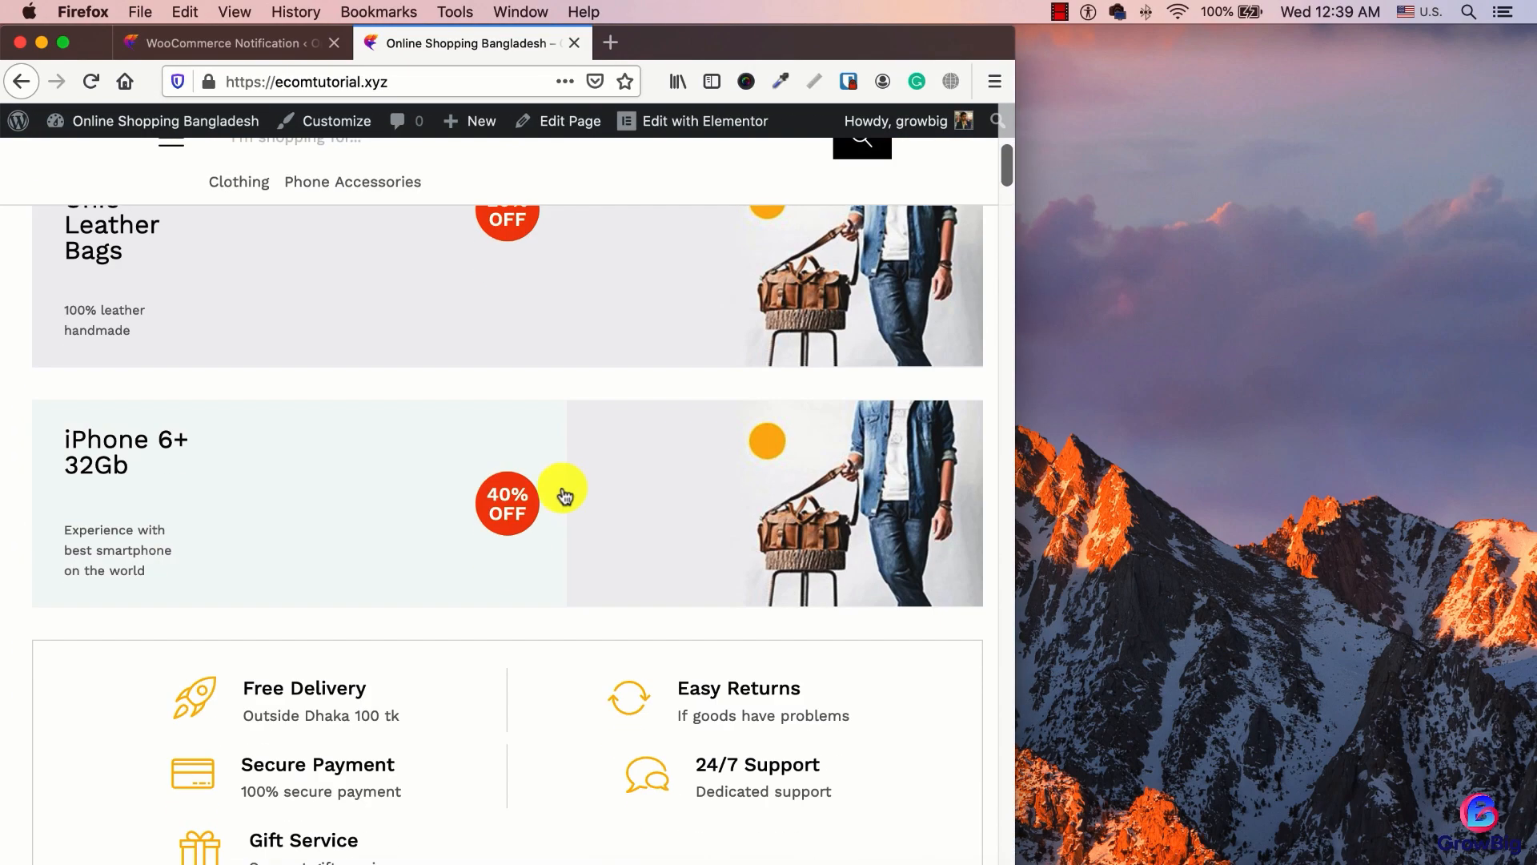
{"action": "scroll", "coordinate": [565, 494], "scroll_direction": "down", "scroll_amount": 5}
{"action": "scroll", "coordinate": [550, 488], "scroll_direction": "up", "scroll_amount": 10}
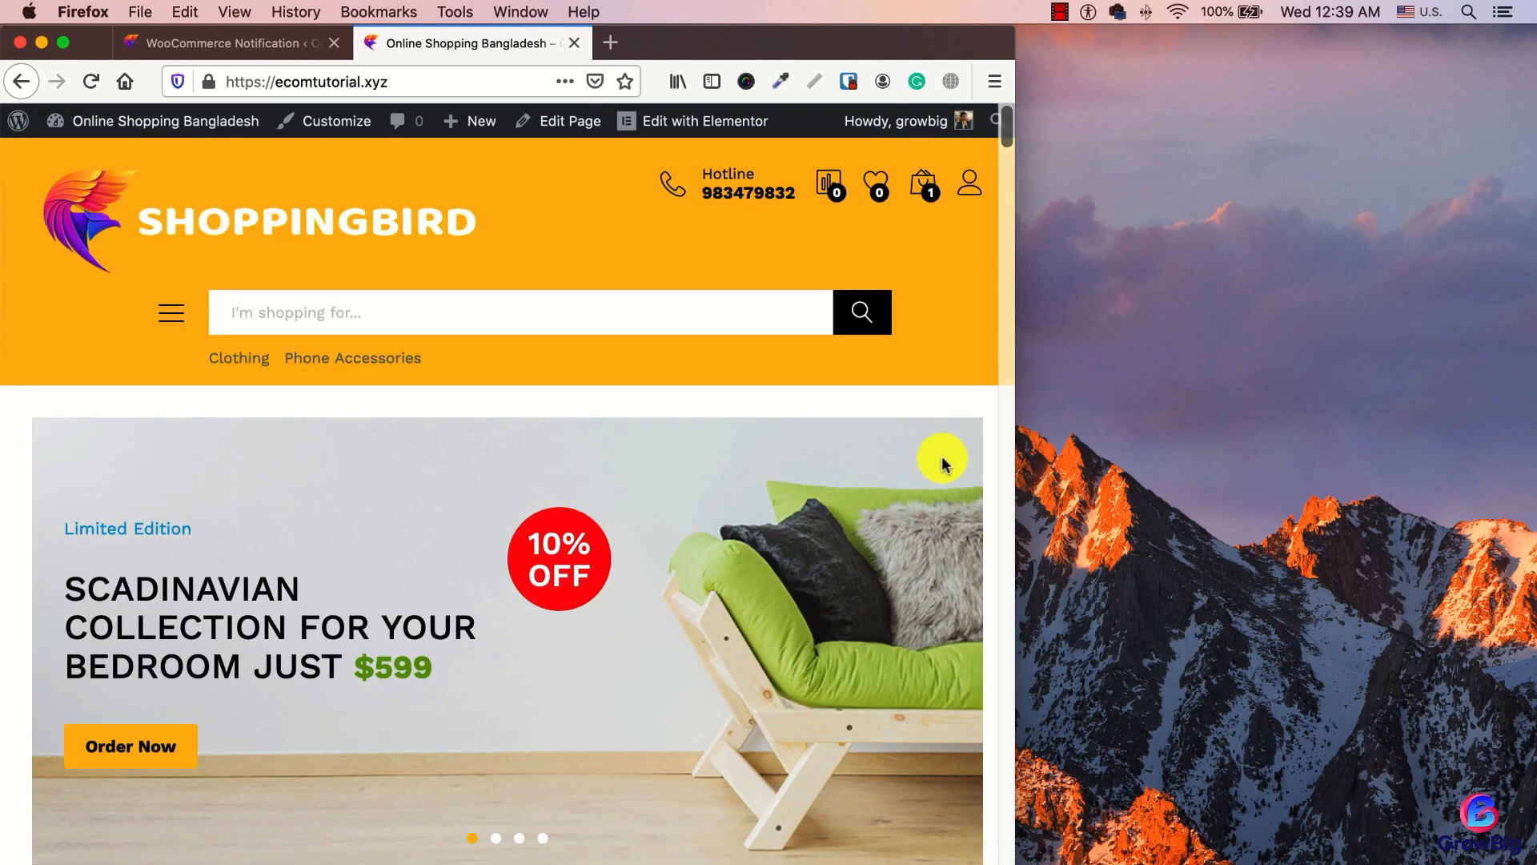
Step: Restore the browser window to full screen and return to the WooCommerce Notification settings
{"action": "left_click_drag", "start_coordinate": [1016, 447], "coordinate": [1533, 462]}
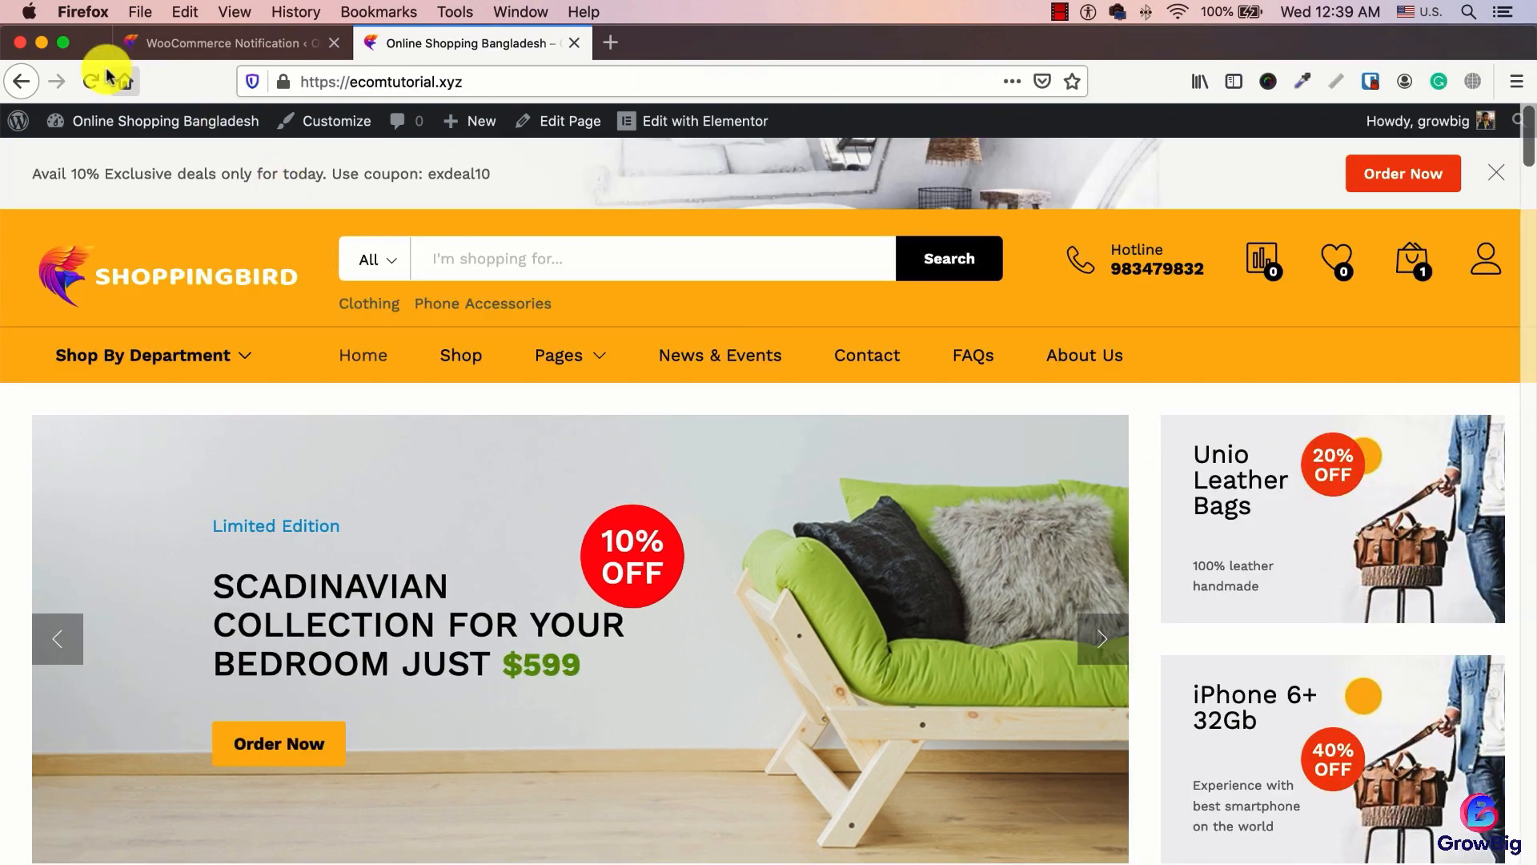
{"action": "left_click", "coordinate": [64, 43]}
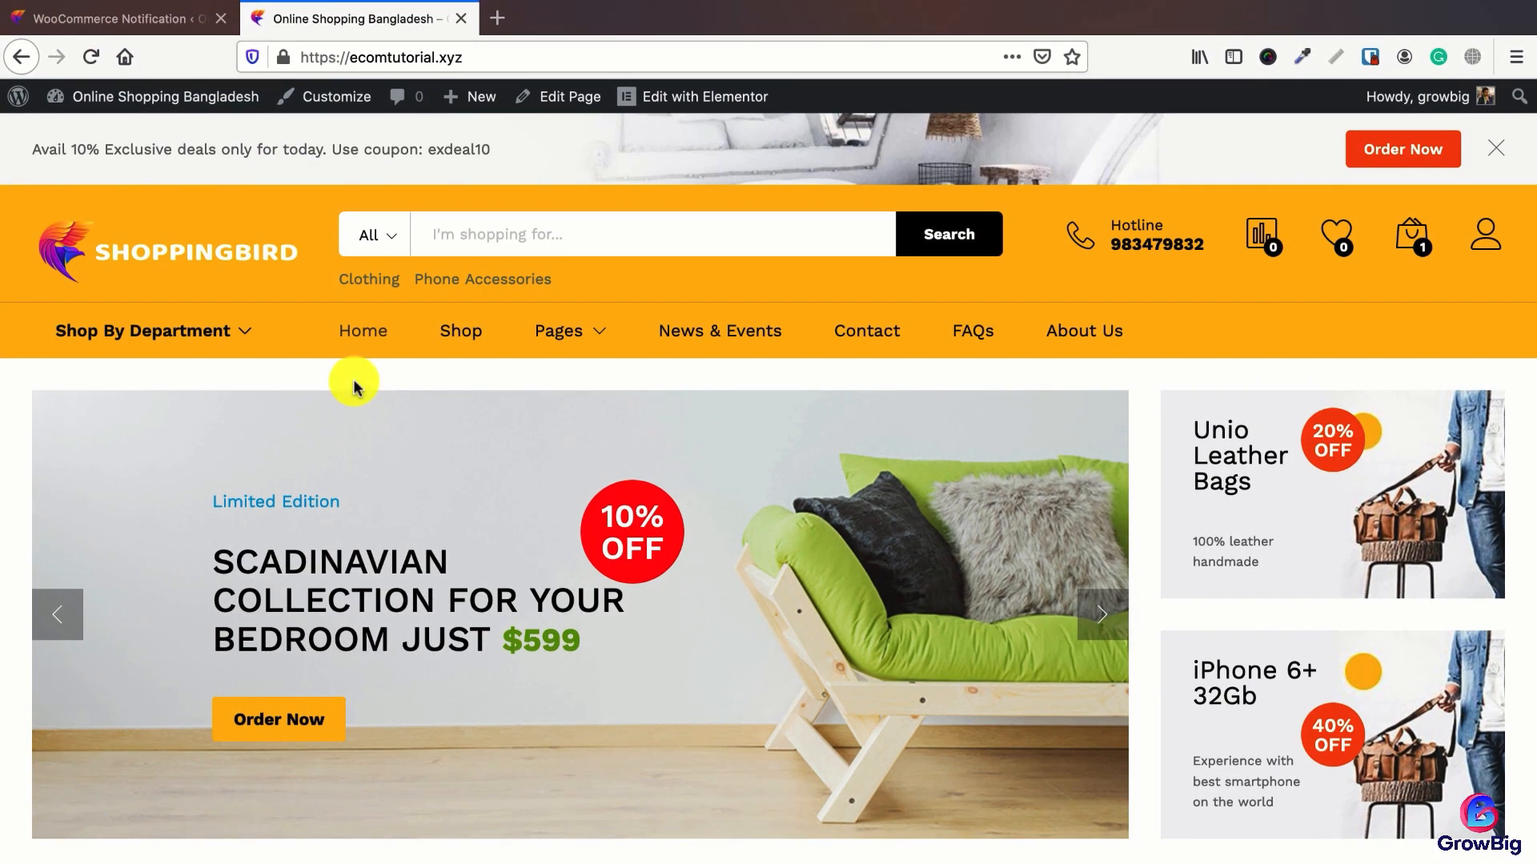
{"action": "left_click", "coordinate": [117, 19]}
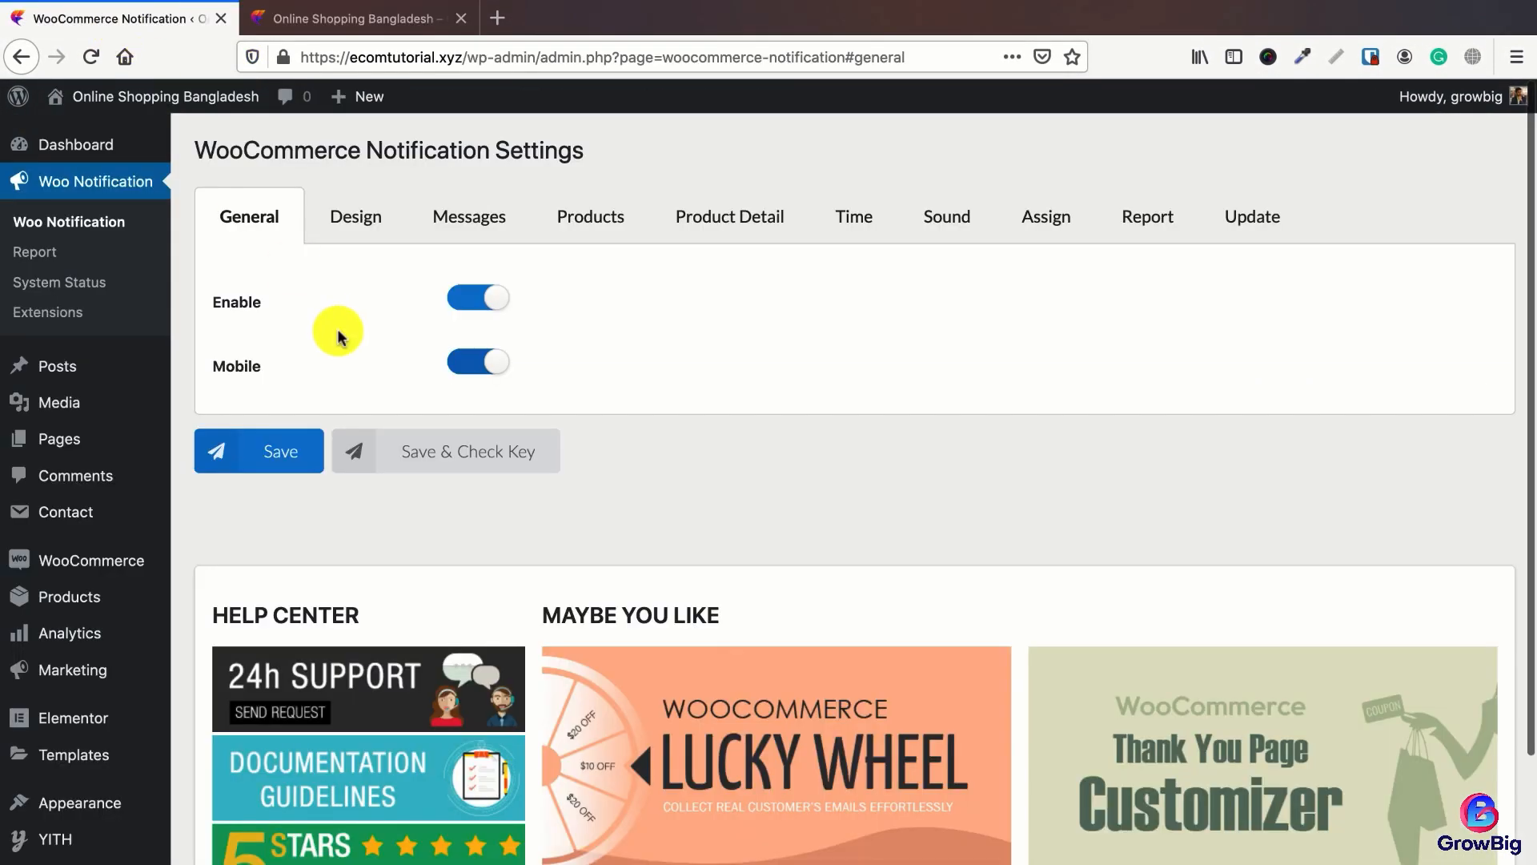
Step: Open the Design settings and look at the color pickers for the highlight, text and background colors
{"action": "left_click", "coordinate": [355, 221]}
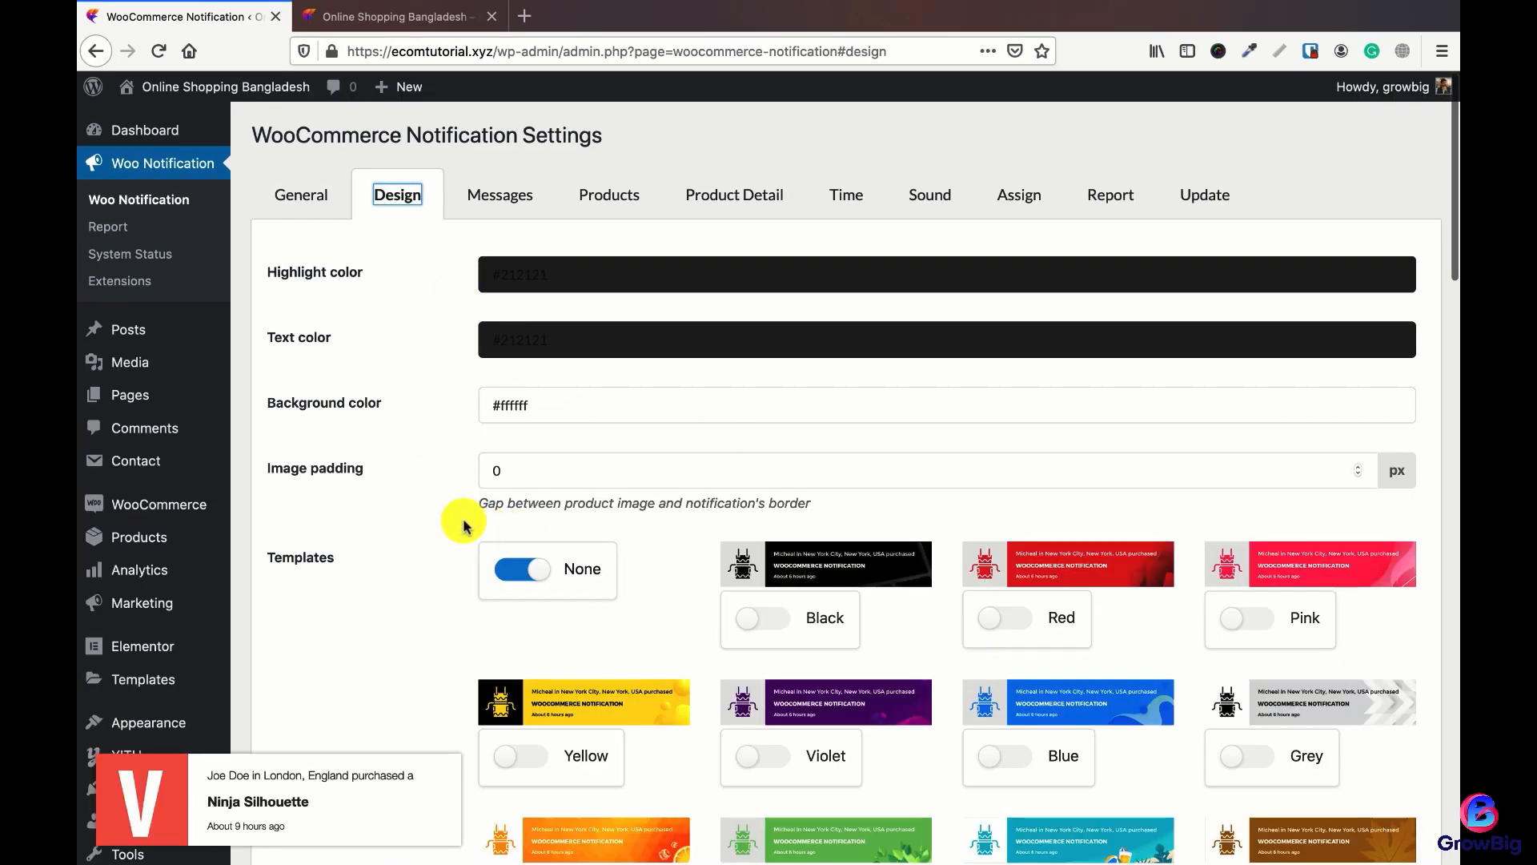
{"action": "scroll", "coordinate": [402, 560], "scroll_direction": "down", "scroll_amount": 3}
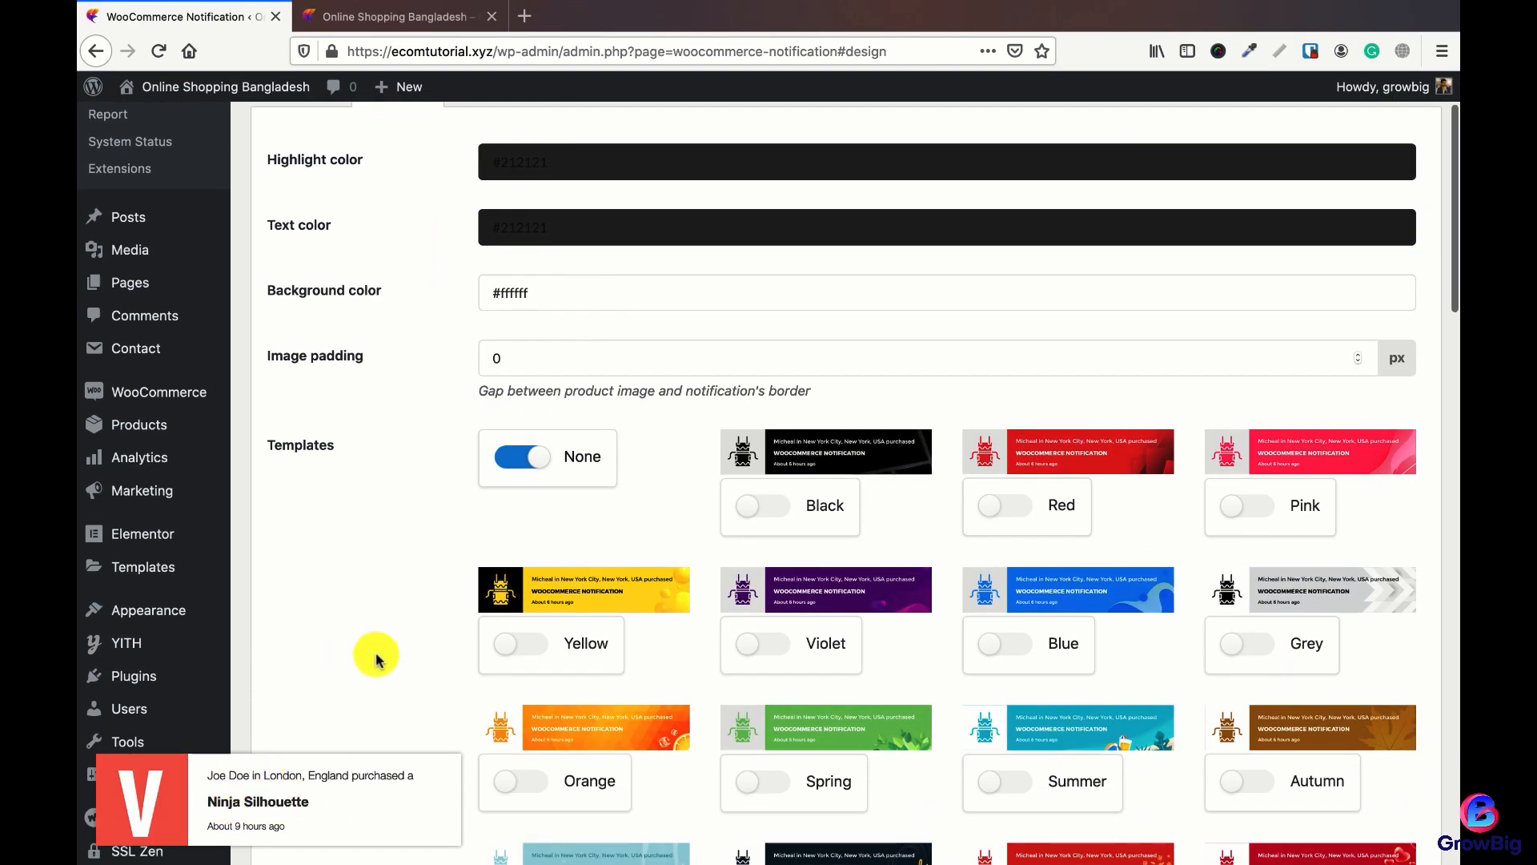
{"action": "scroll", "coordinate": [377, 659], "scroll_direction": "up", "scroll_amount": 3}
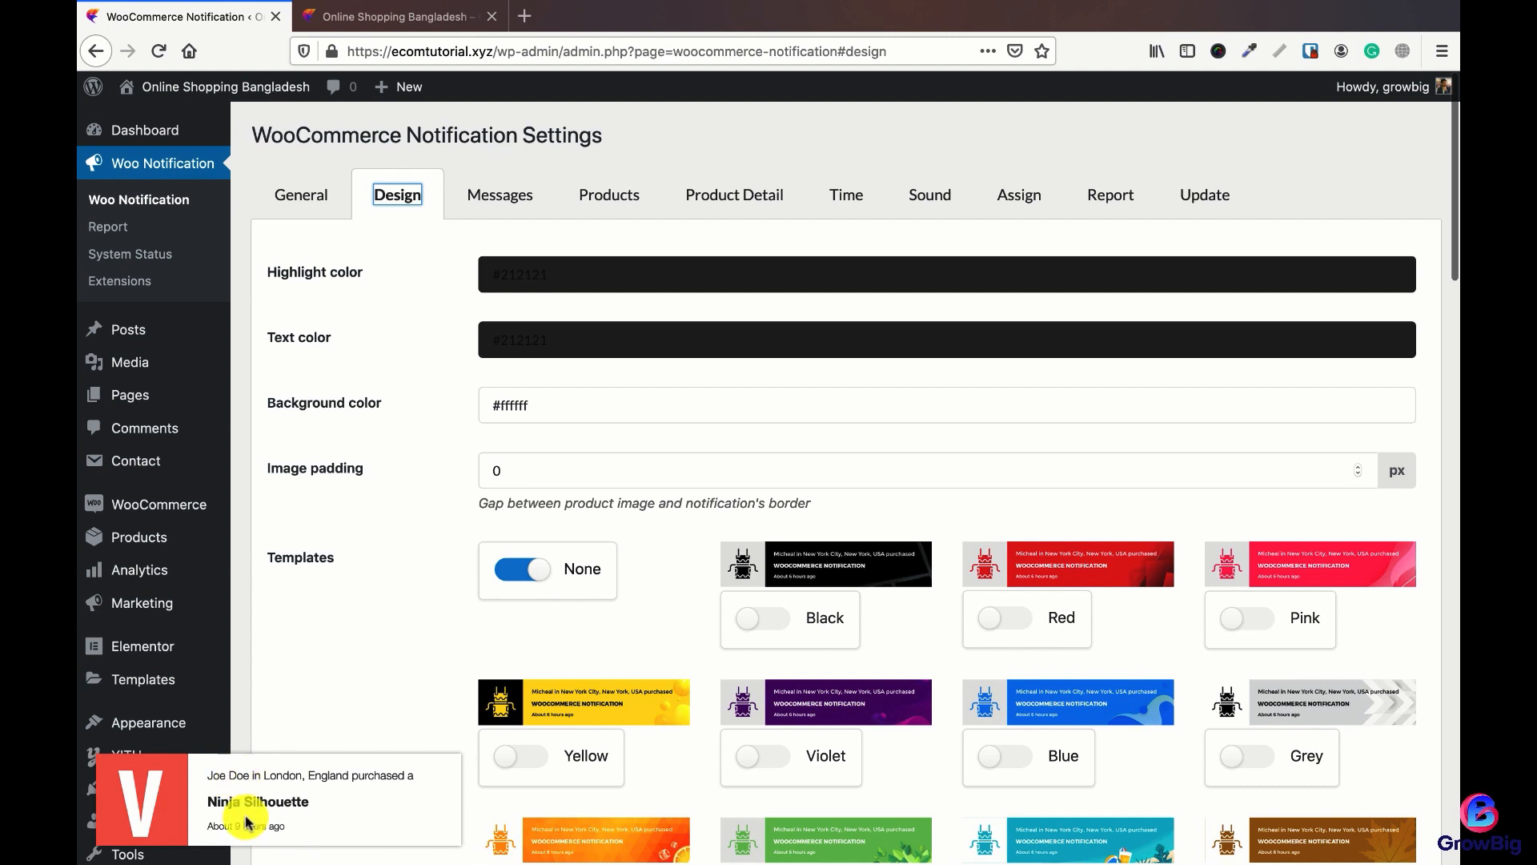
{"action": "left_click", "coordinate": [574, 272]}
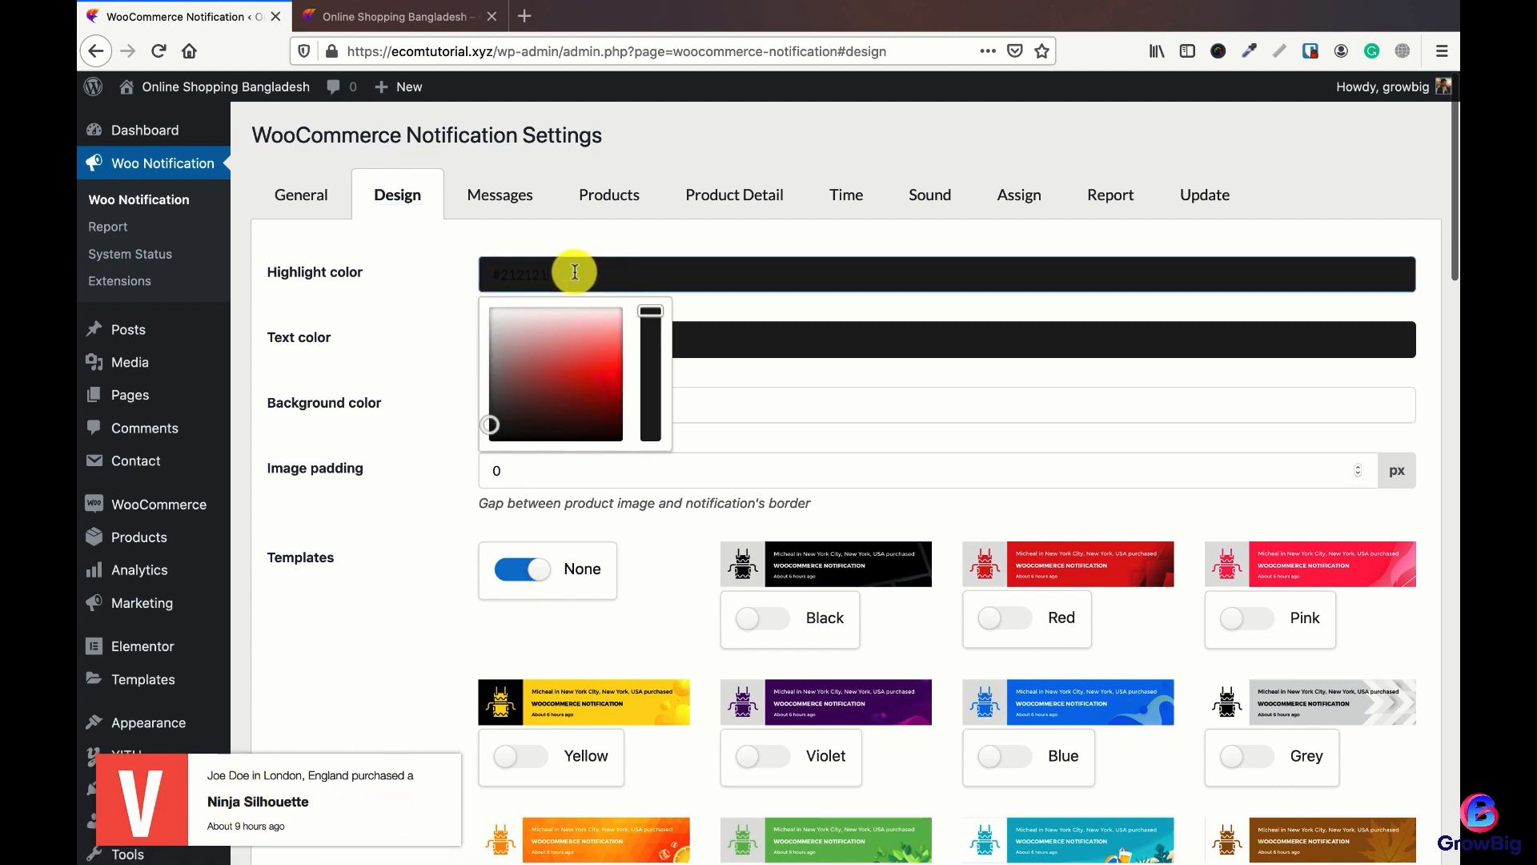
{"action": "left_click", "coordinate": [570, 333]}
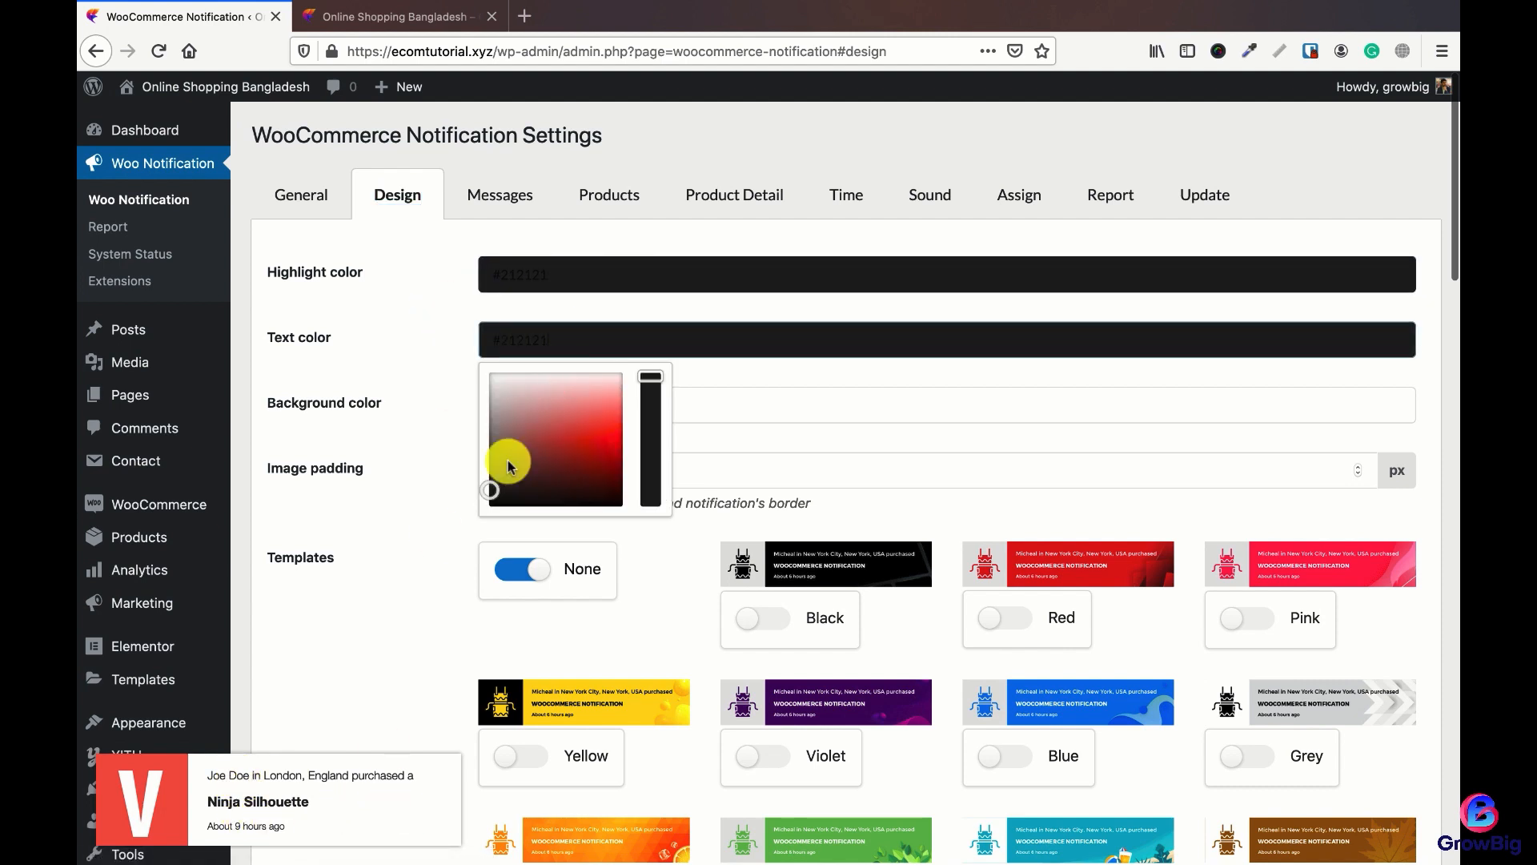
{"action": "left_click", "coordinate": [426, 395]}
{"action": "left_click", "coordinate": [532, 402]}
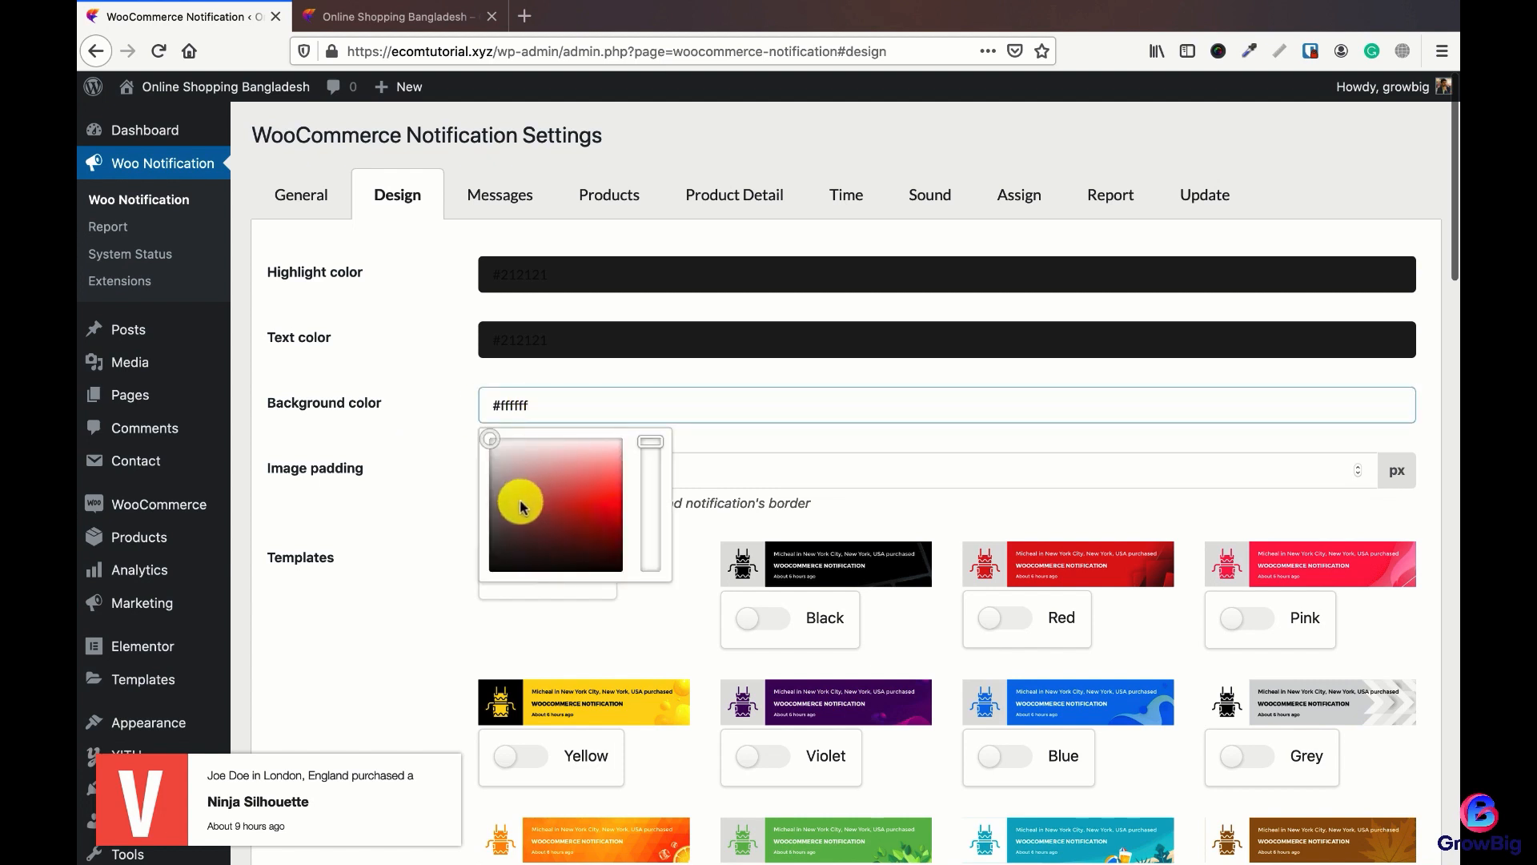
{"action": "left_click_drag", "start_coordinate": [514, 497], "coordinate": [650, 511]}
{"action": "left_click_drag", "start_coordinate": [510, 470], "coordinate": [363, 416]}
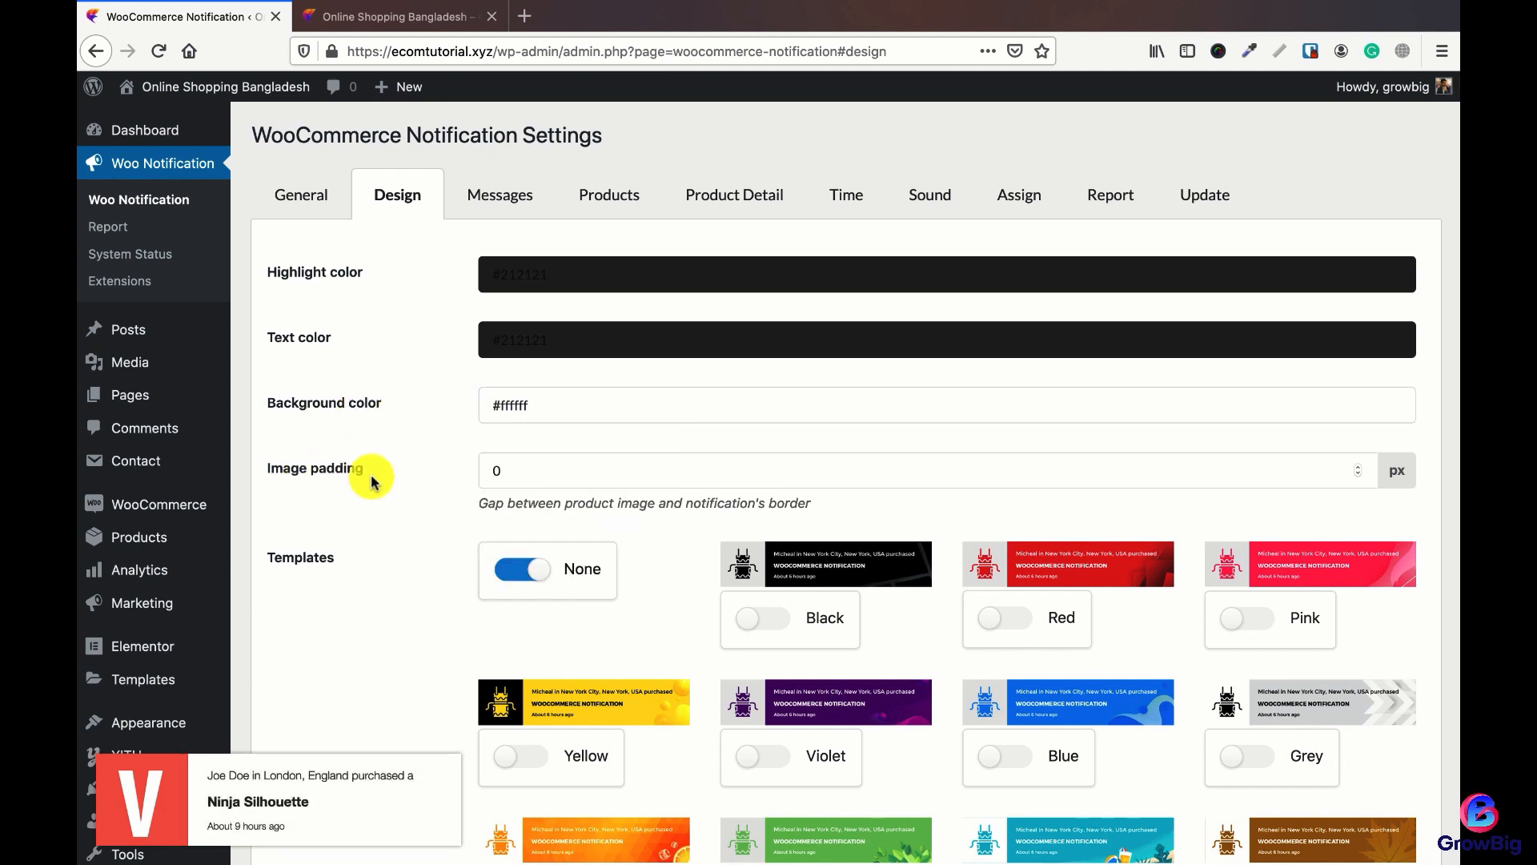
Step: Try an image padding of 10 px on the notification preview, and set the padding back to 0
{"action": "left_click", "coordinate": [496, 471]}
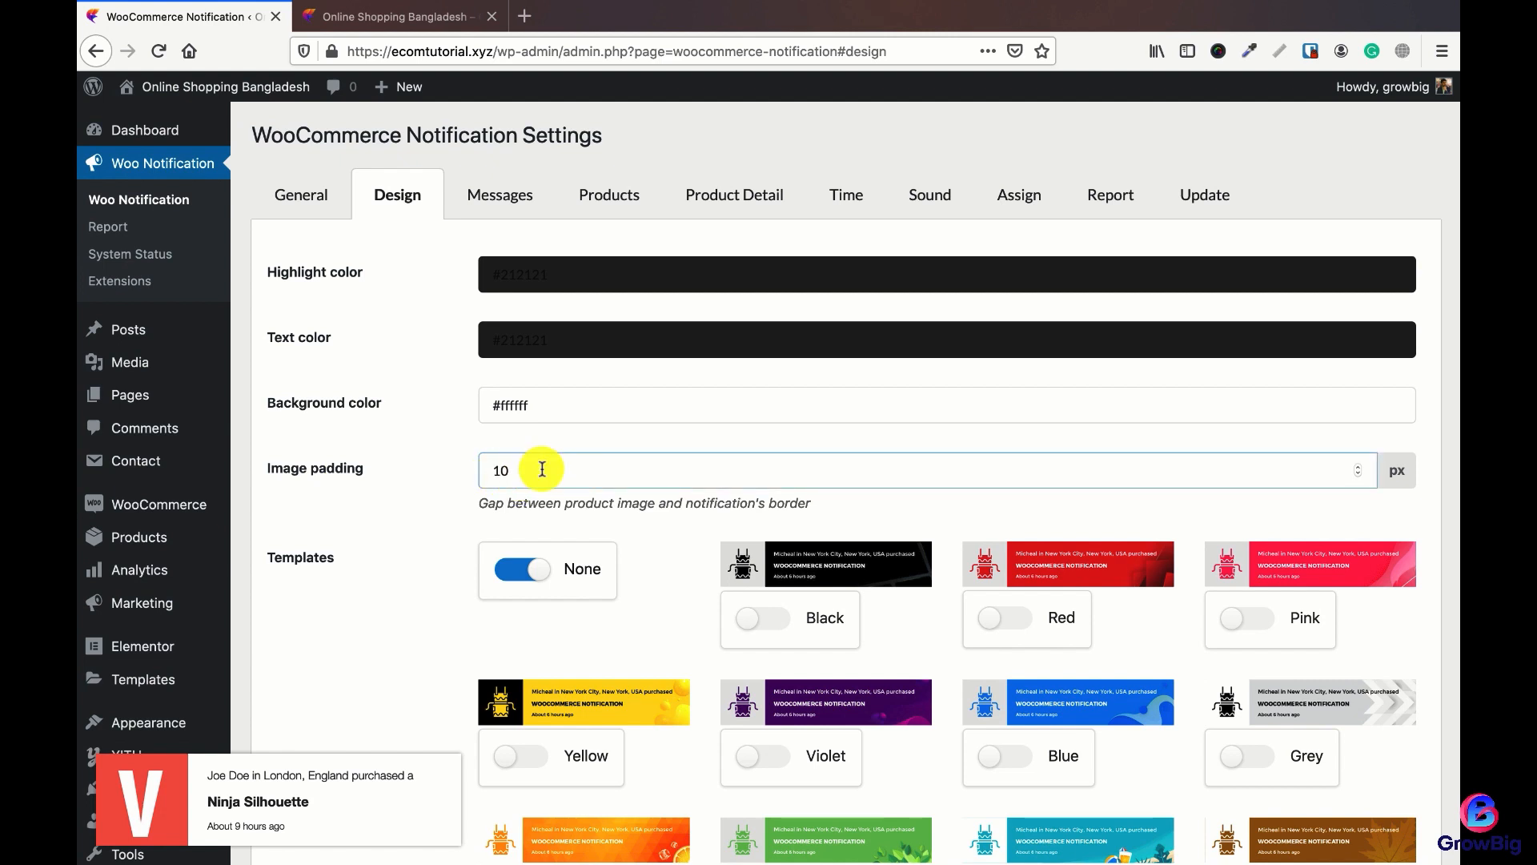
{"action": "left_click", "coordinate": [425, 542]}
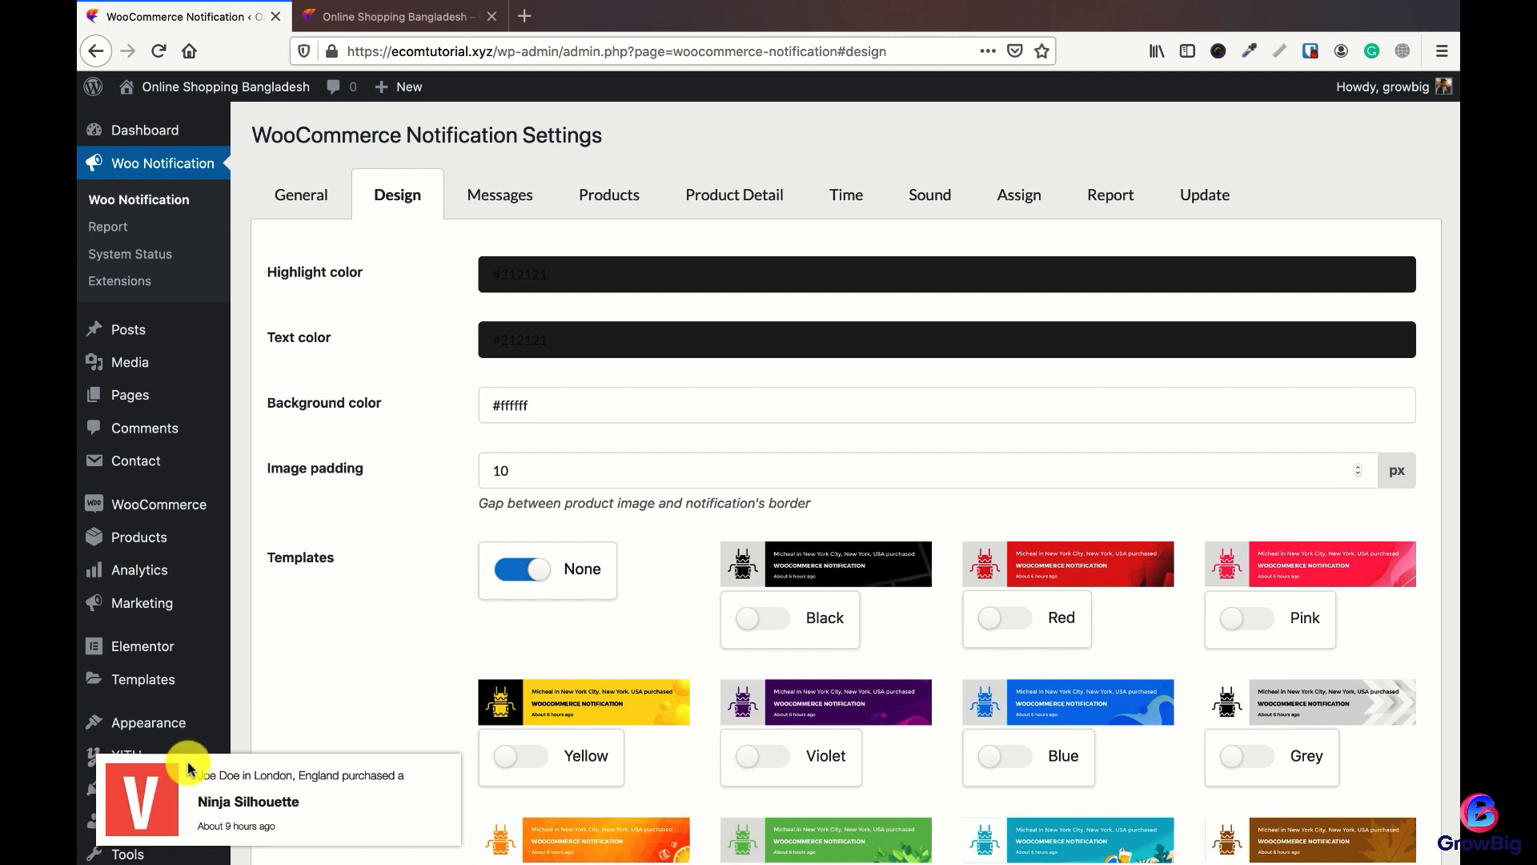
{"action": "left_click", "coordinate": [501, 470]}
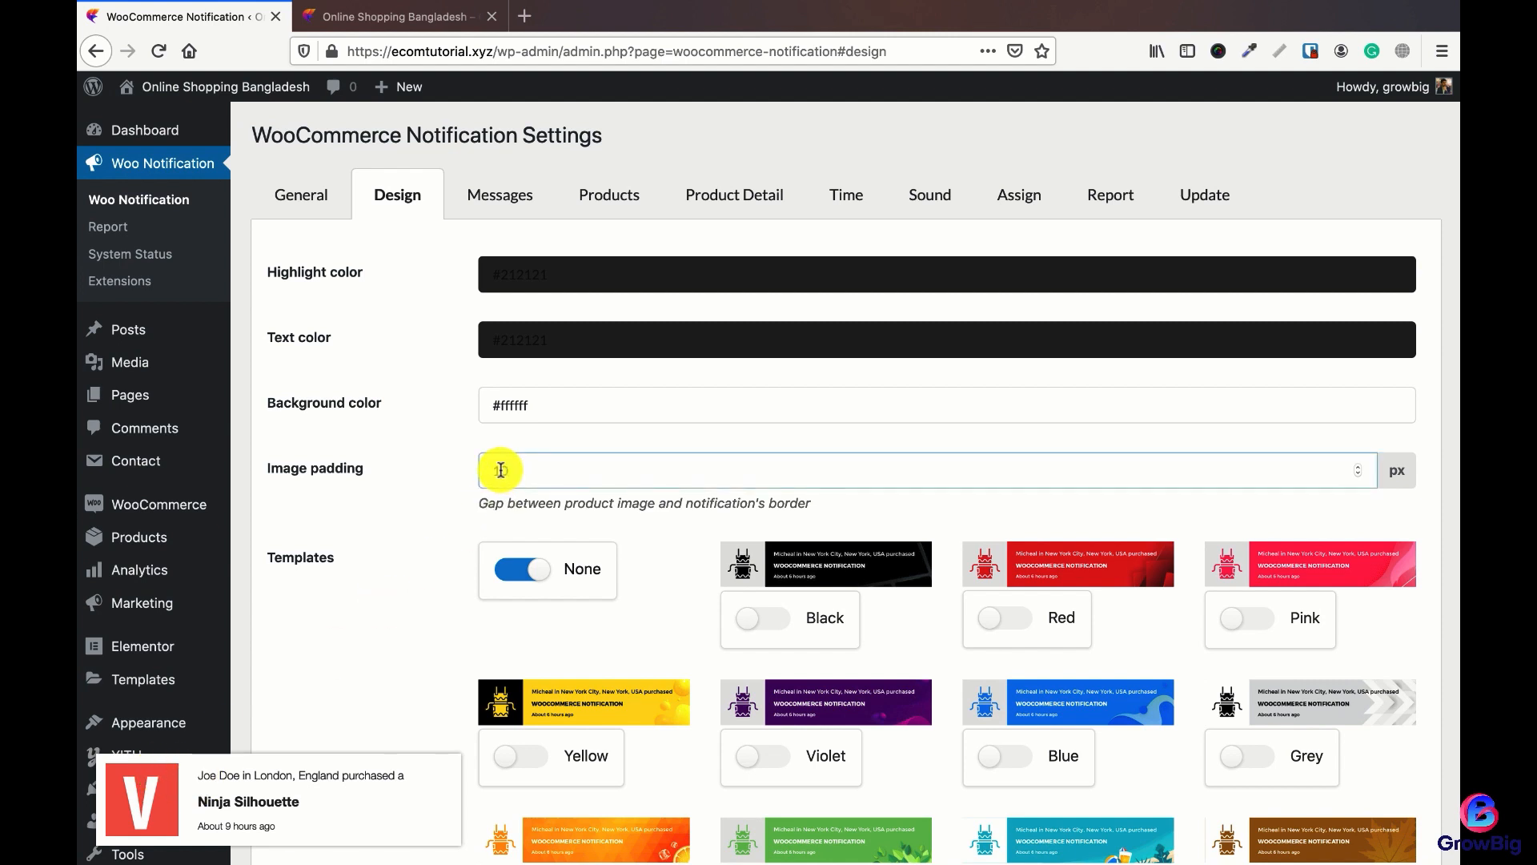
{"action": "left_click", "coordinate": [419, 563]}
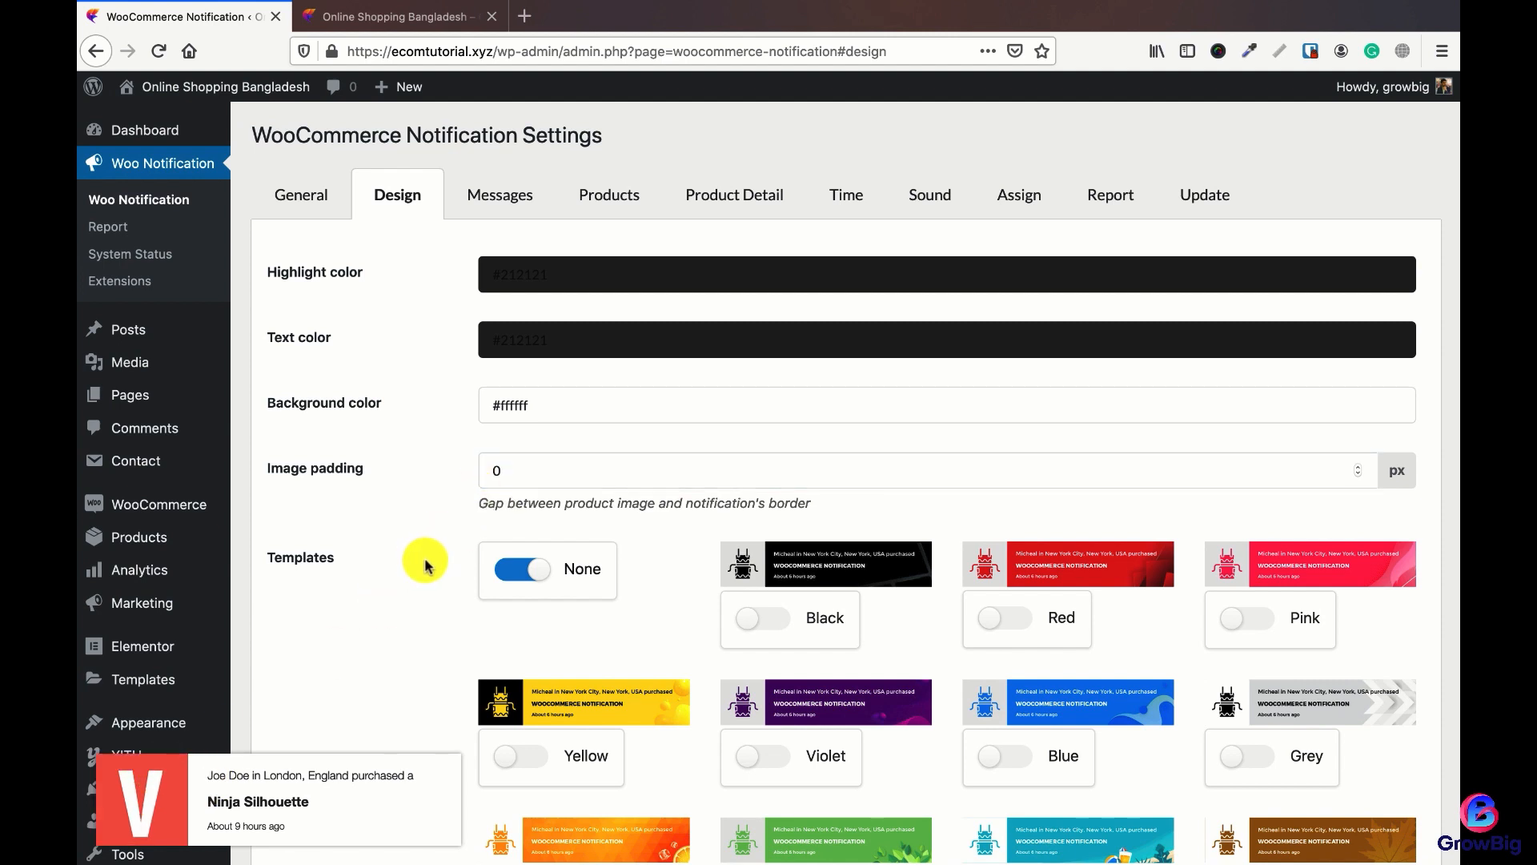
Step: Try the Violet notification template and apply the Yellow template instead
{"action": "scroll", "coordinate": [425, 565], "scroll_direction": "down", "scroll_amount": 2}
{"action": "scroll", "coordinate": [401, 601], "scroll_direction": "down", "scroll_amount": 4}
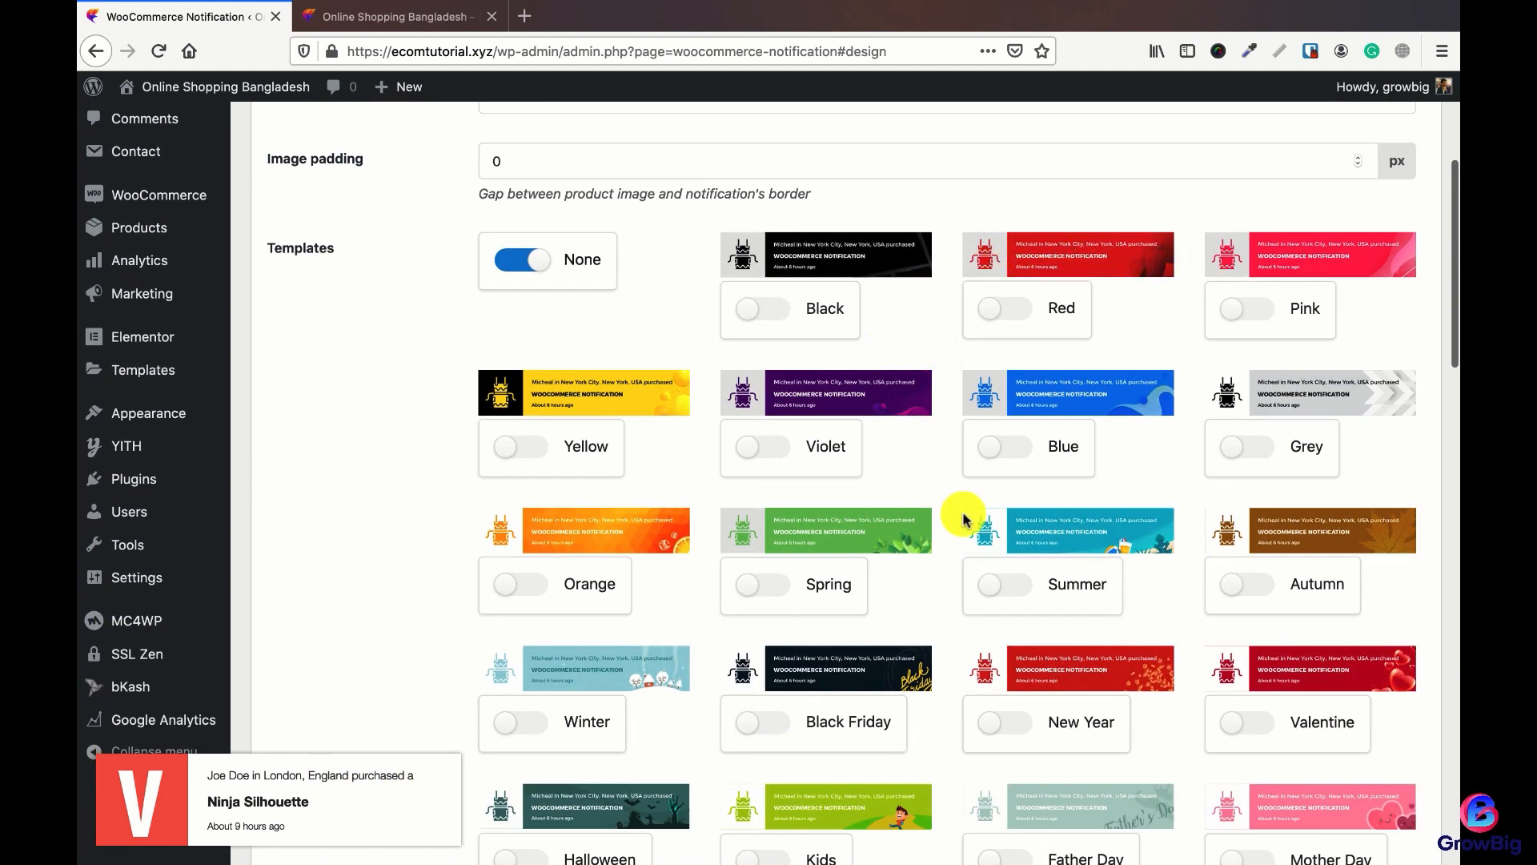
{"action": "left_click", "coordinate": [449, 16]}
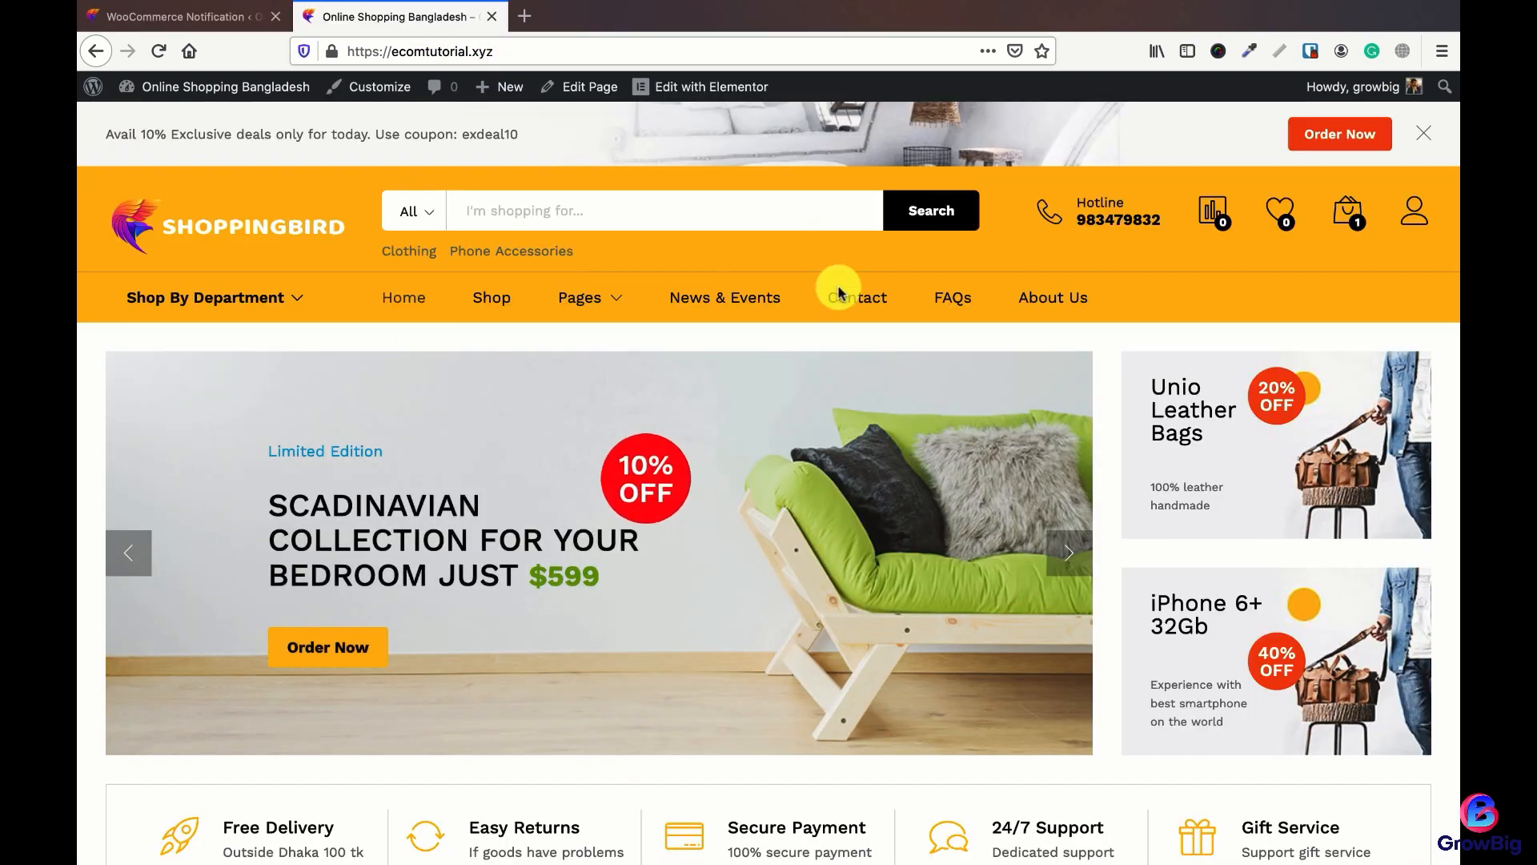
{"action": "left_click", "coordinate": [213, 16]}
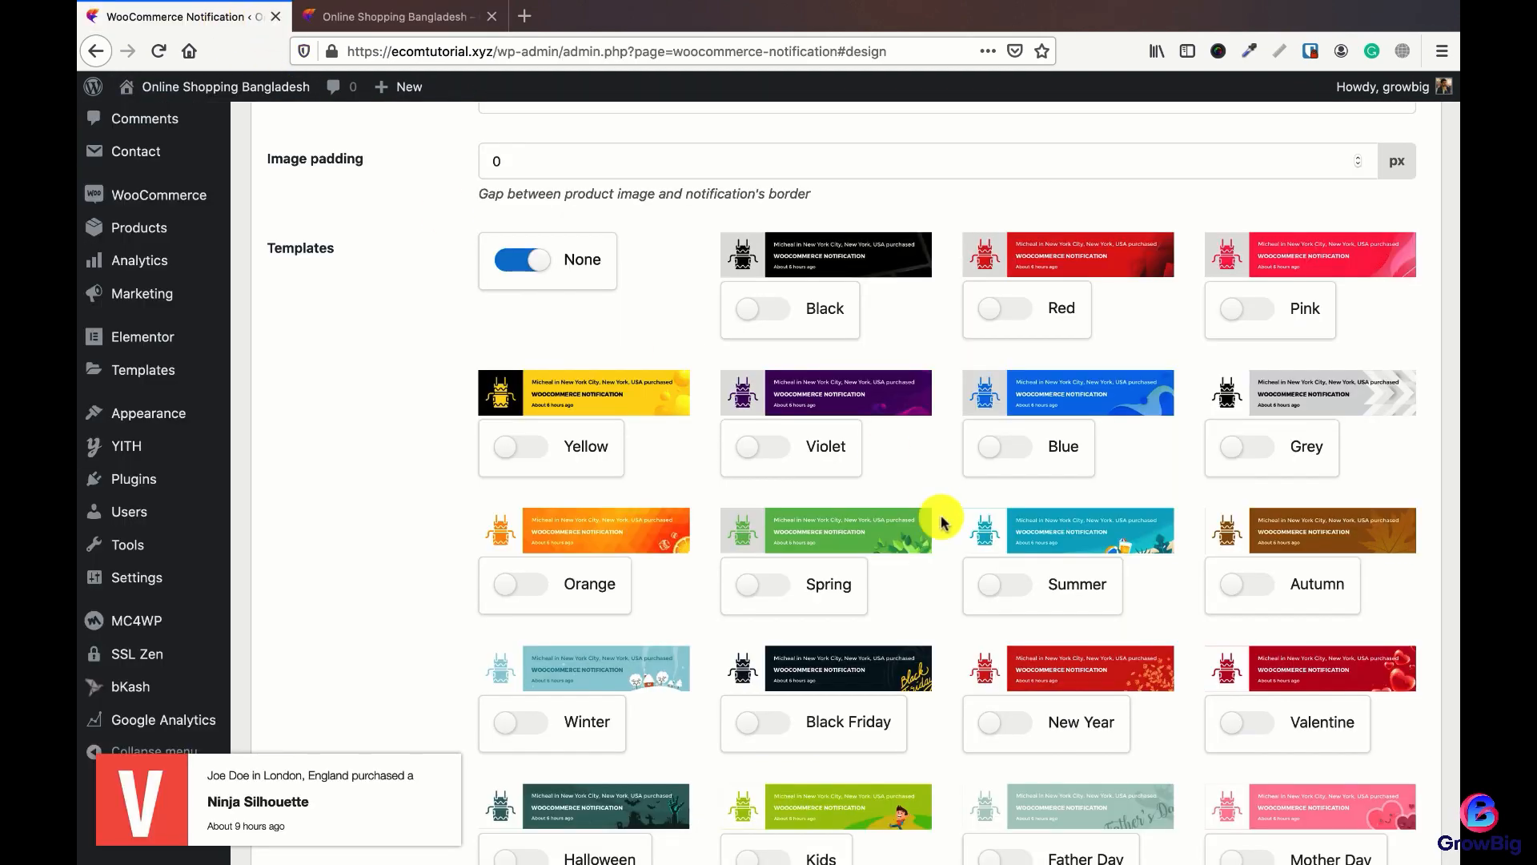
{"action": "left_click", "coordinate": [772, 451]}
{"action": "scroll", "coordinate": [905, 497], "scroll_direction": "down", "scroll_amount": 1}
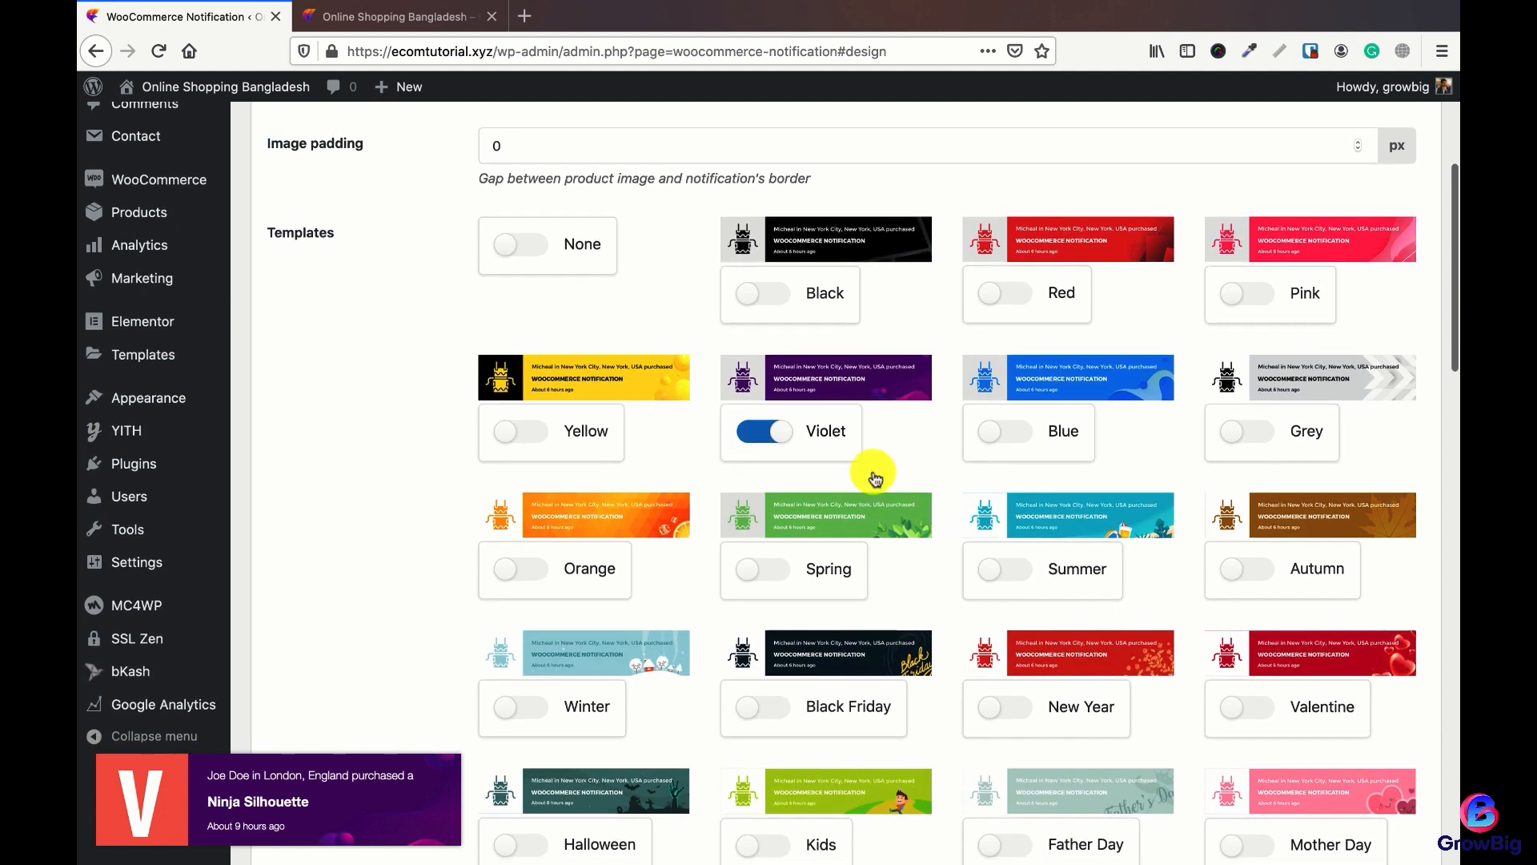
{"action": "left_click", "coordinate": [528, 437]}
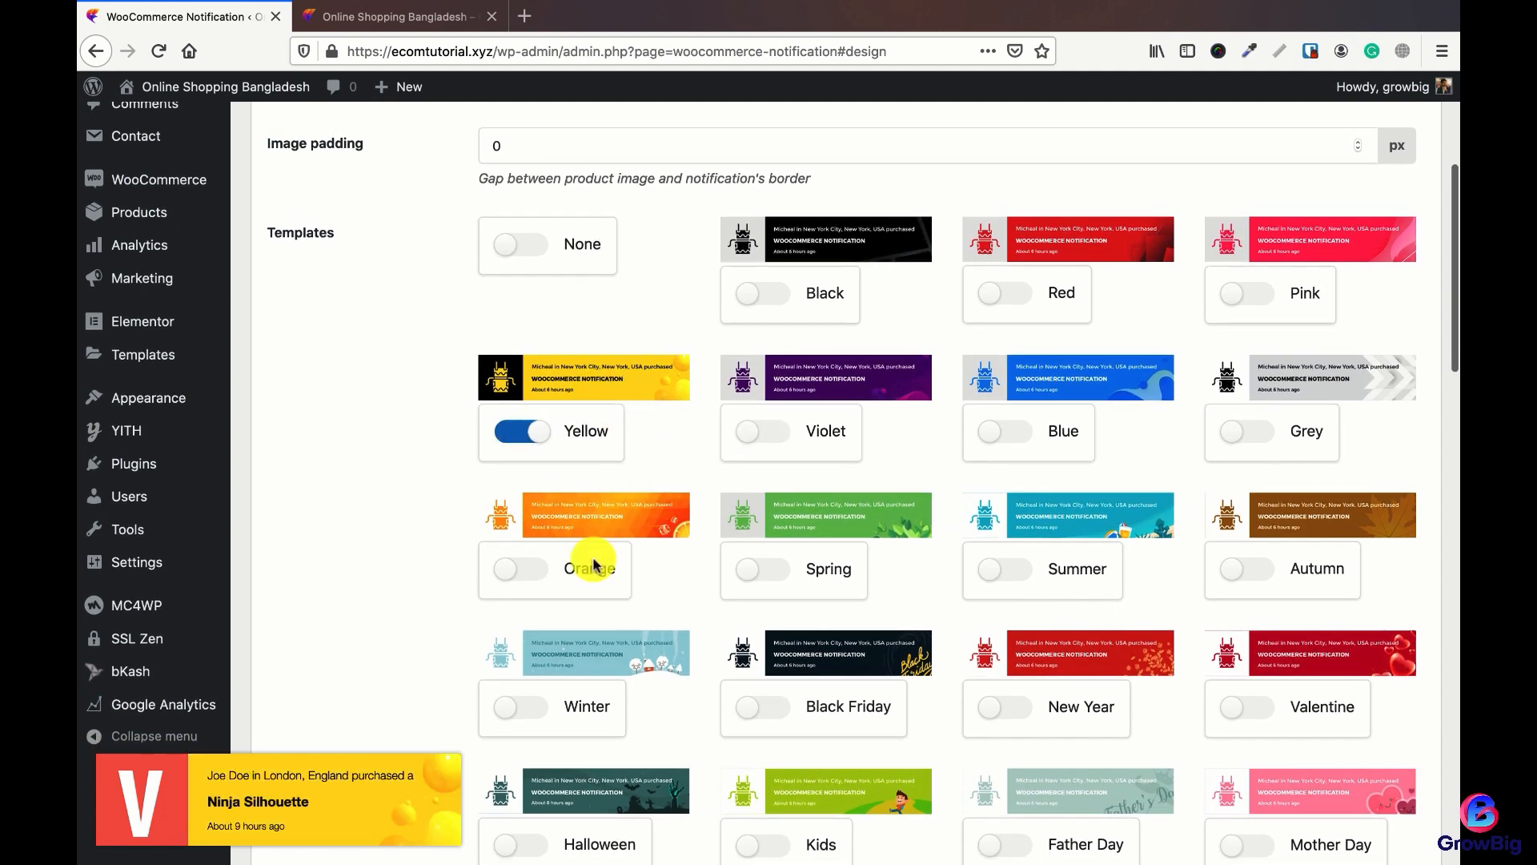
Step: Preview the popup at the Bottom right, Top left and Top right positions, and return it to Bottom left
{"action": "scroll", "coordinate": [407, 522], "scroll_direction": "down", "scroll_amount": 10}
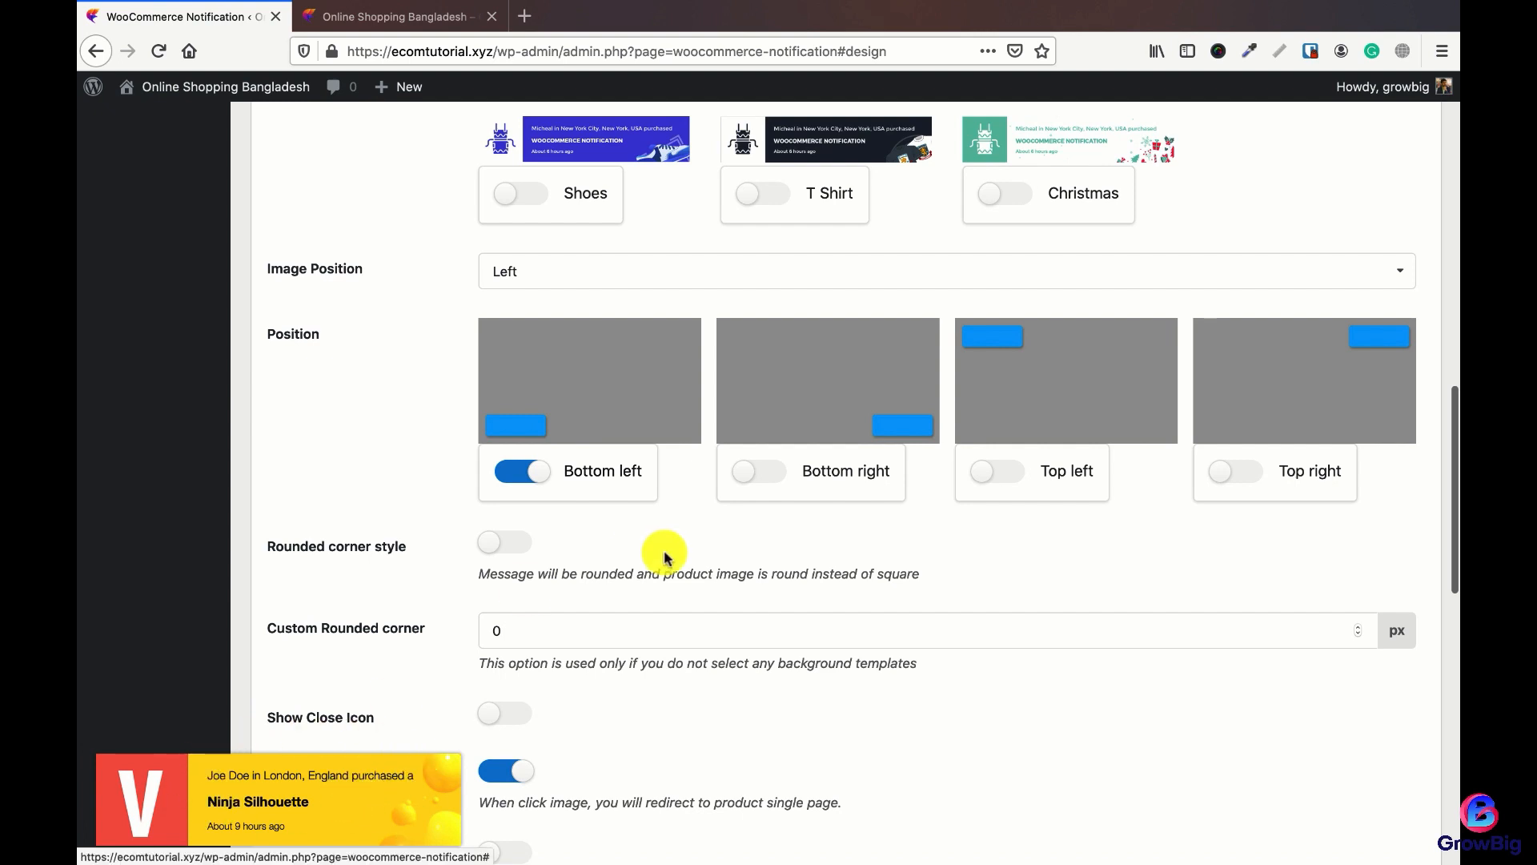
{"action": "left_click", "coordinate": [766, 479]}
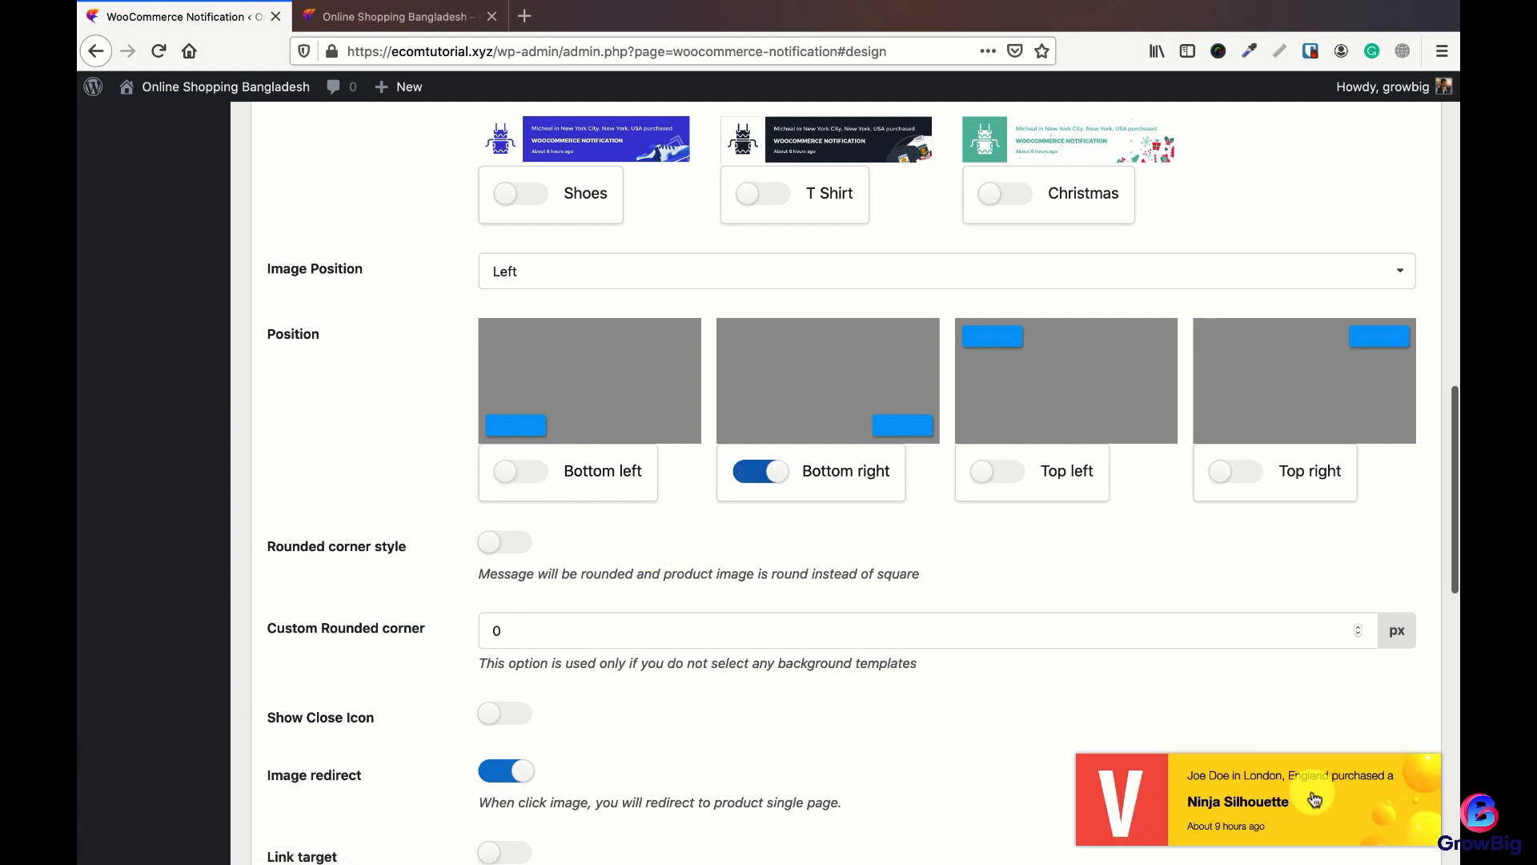
{"action": "left_click", "coordinate": [1016, 477]}
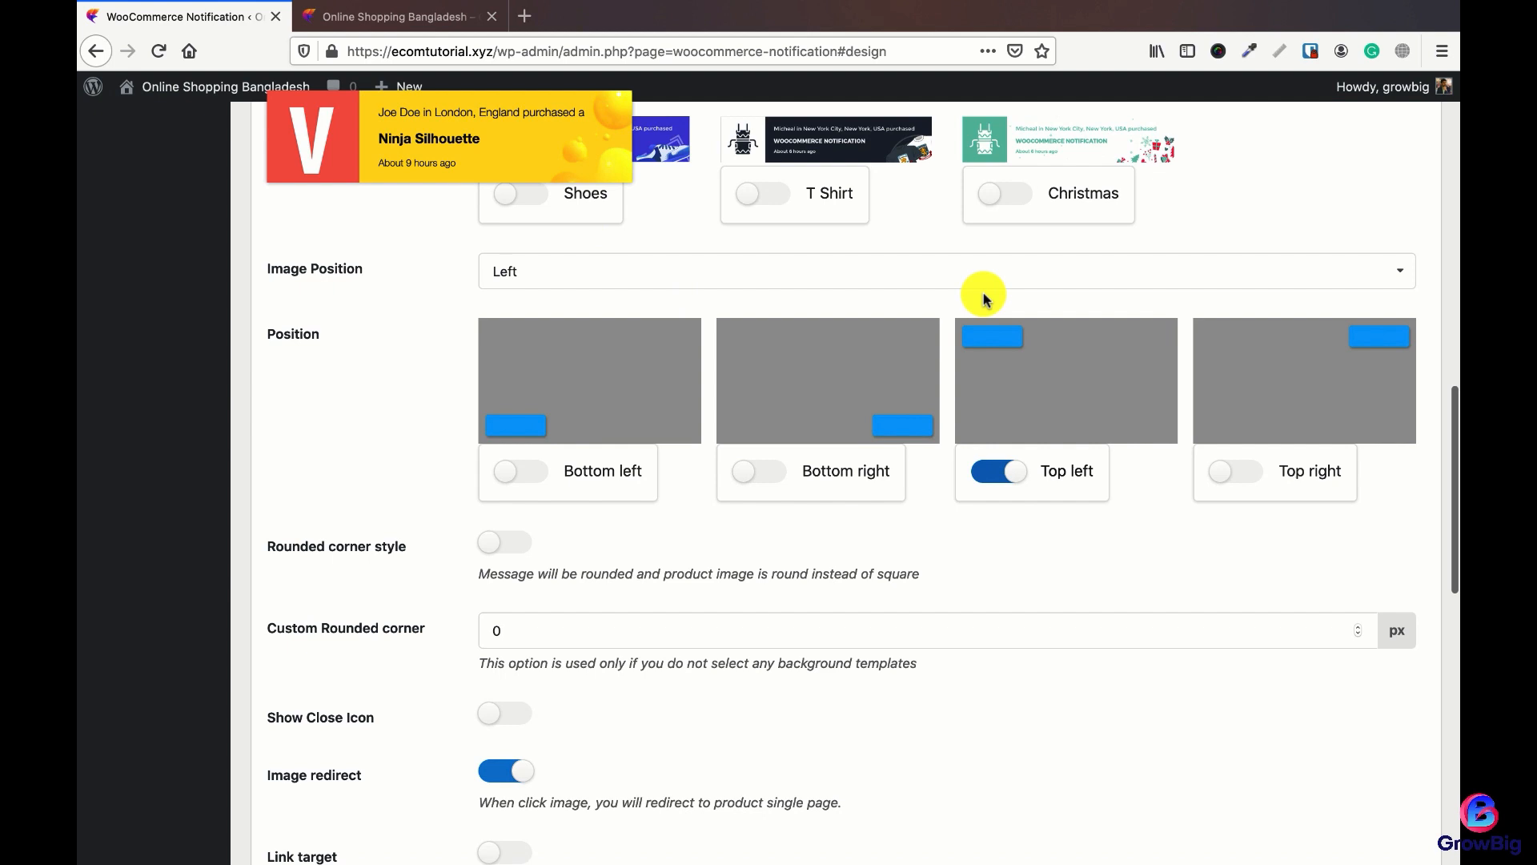
{"action": "left_click", "coordinate": [1245, 471]}
{"action": "left_click", "coordinate": [521, 473]}
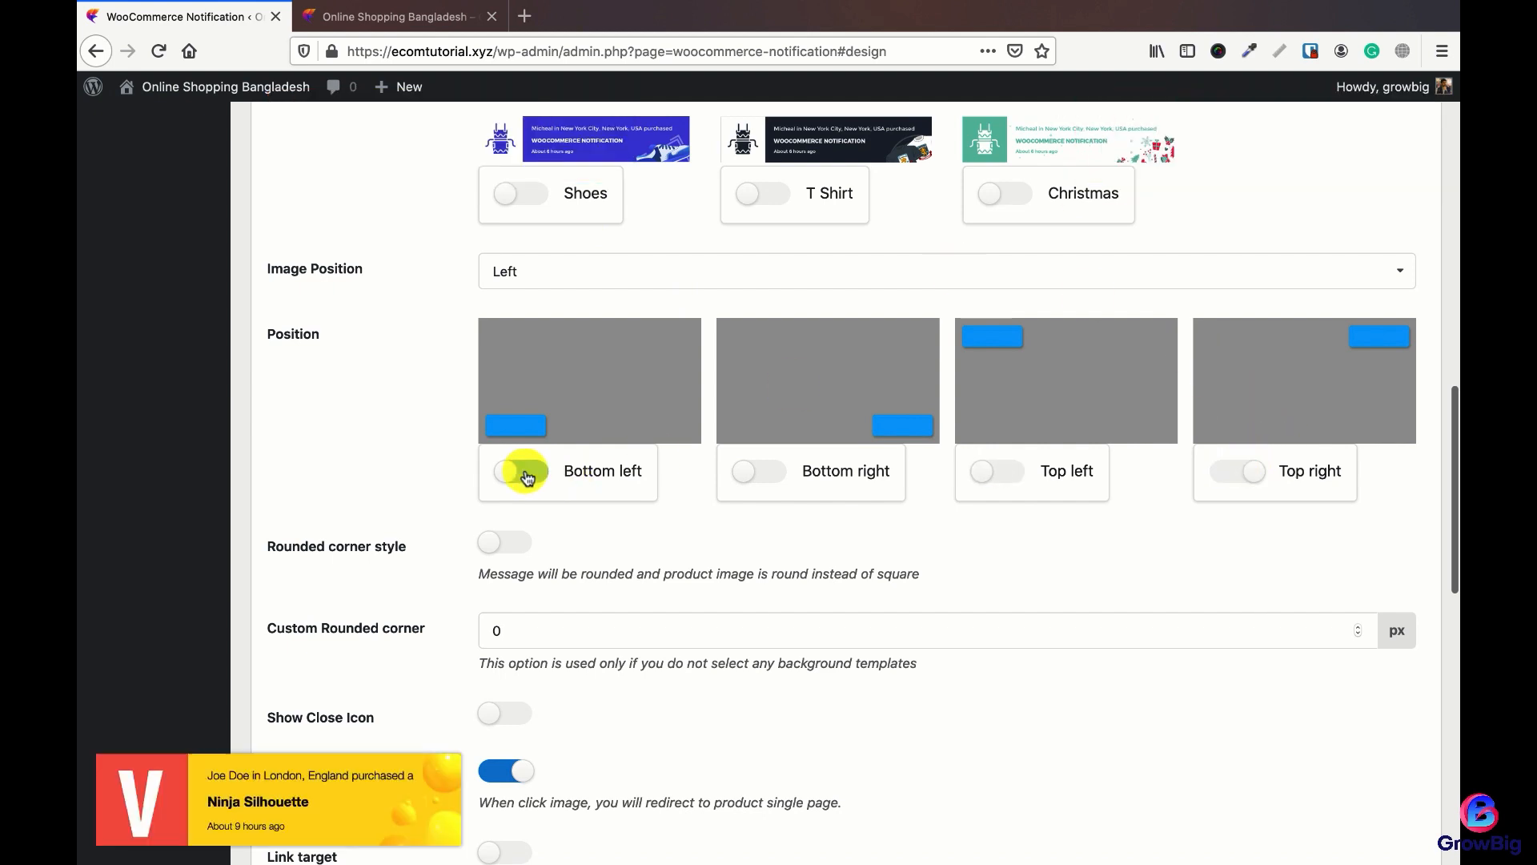
Step: Try the Rounded corner style, Show Close Icon and Link target options one after another, leaving each switched off
{"action": "scroll", "coordinate": [397, 474], "scroll_direction": "down", "scroll_amount": 2}
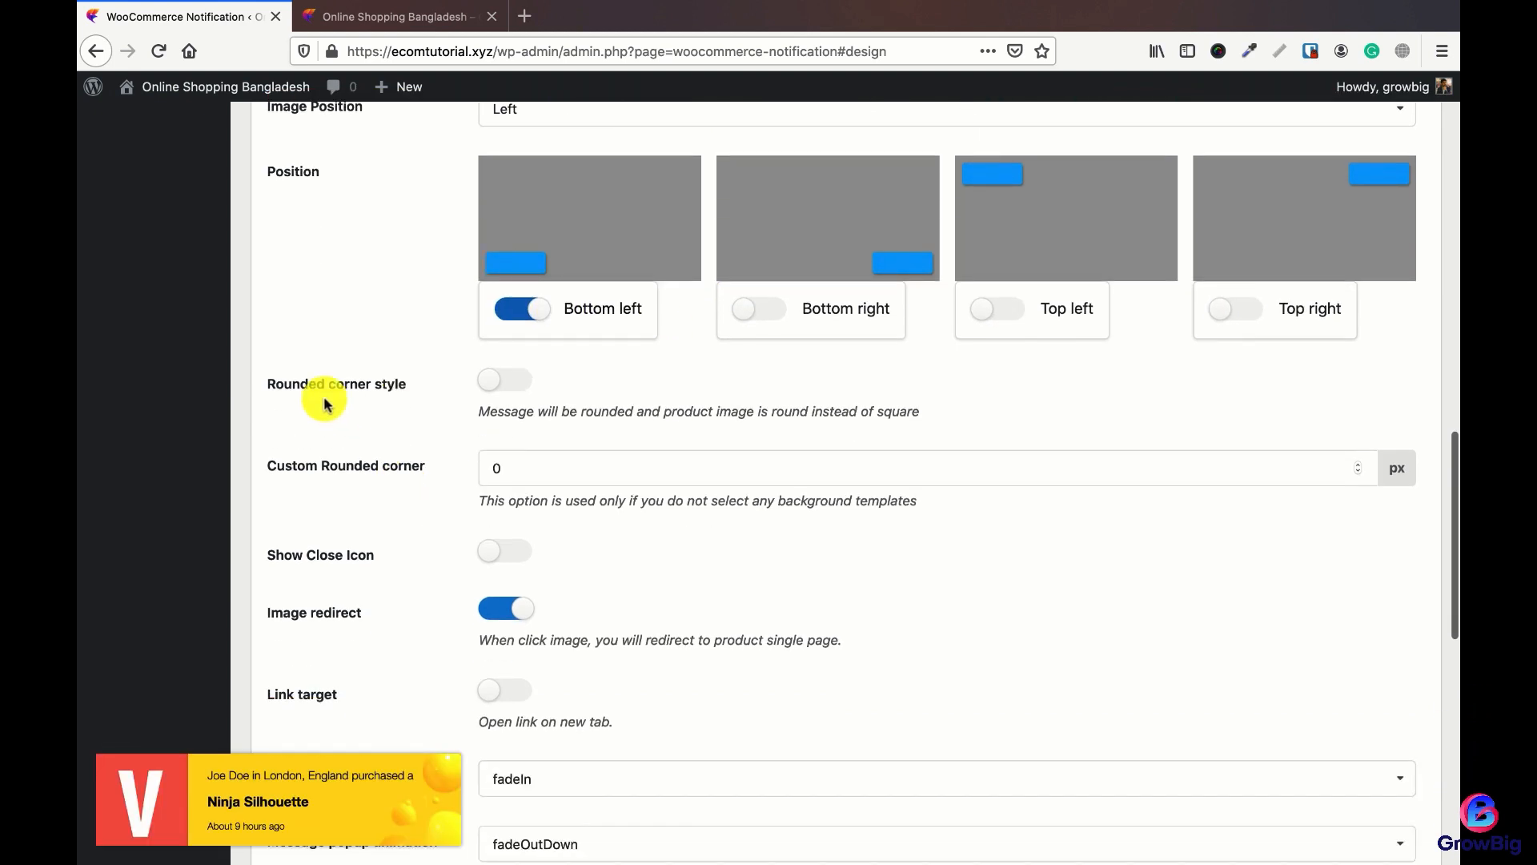
{"action": "left_click", "coordinate": [519, 382]}
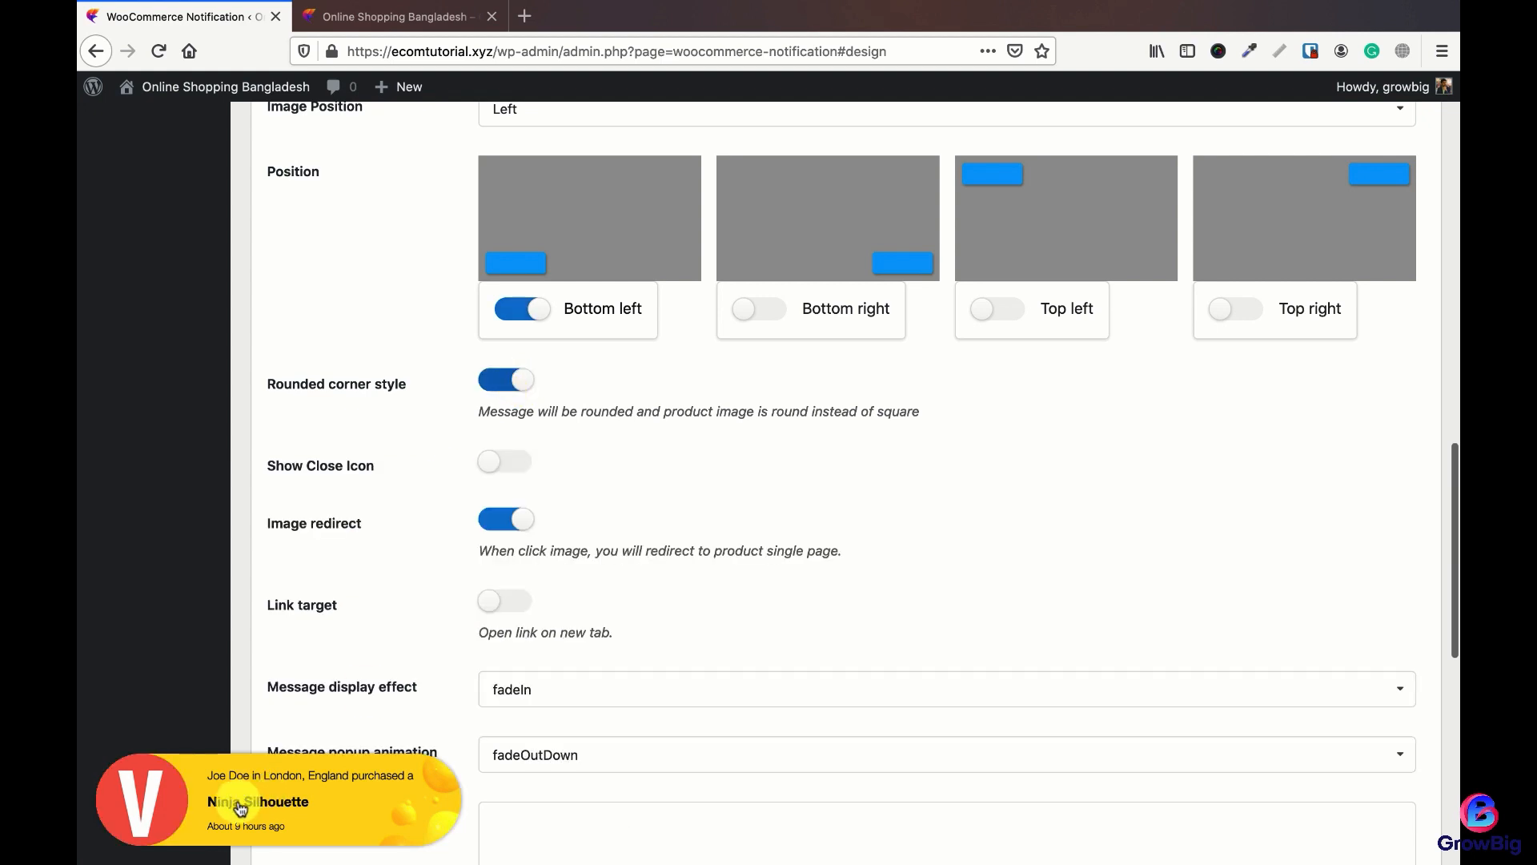
{"action": "left_click", "coordinate": [495, 386]}
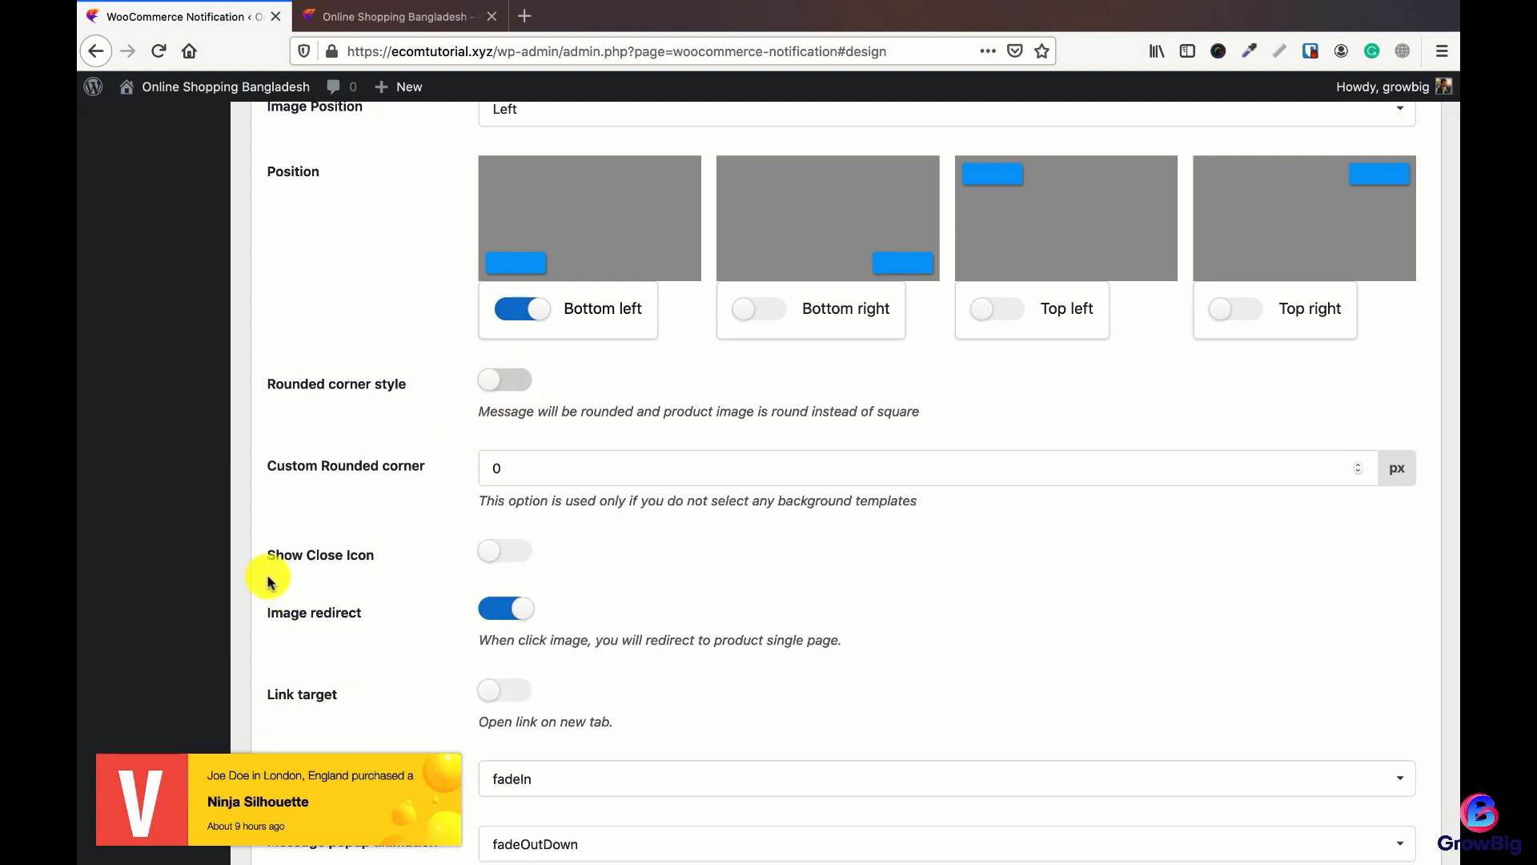
{"action": "left_click", "coordinate": [508, 551]}
{"action": "scroll", "coordinate": [438, 756], "scroll_direction": "down", "scroll_amount": 2}
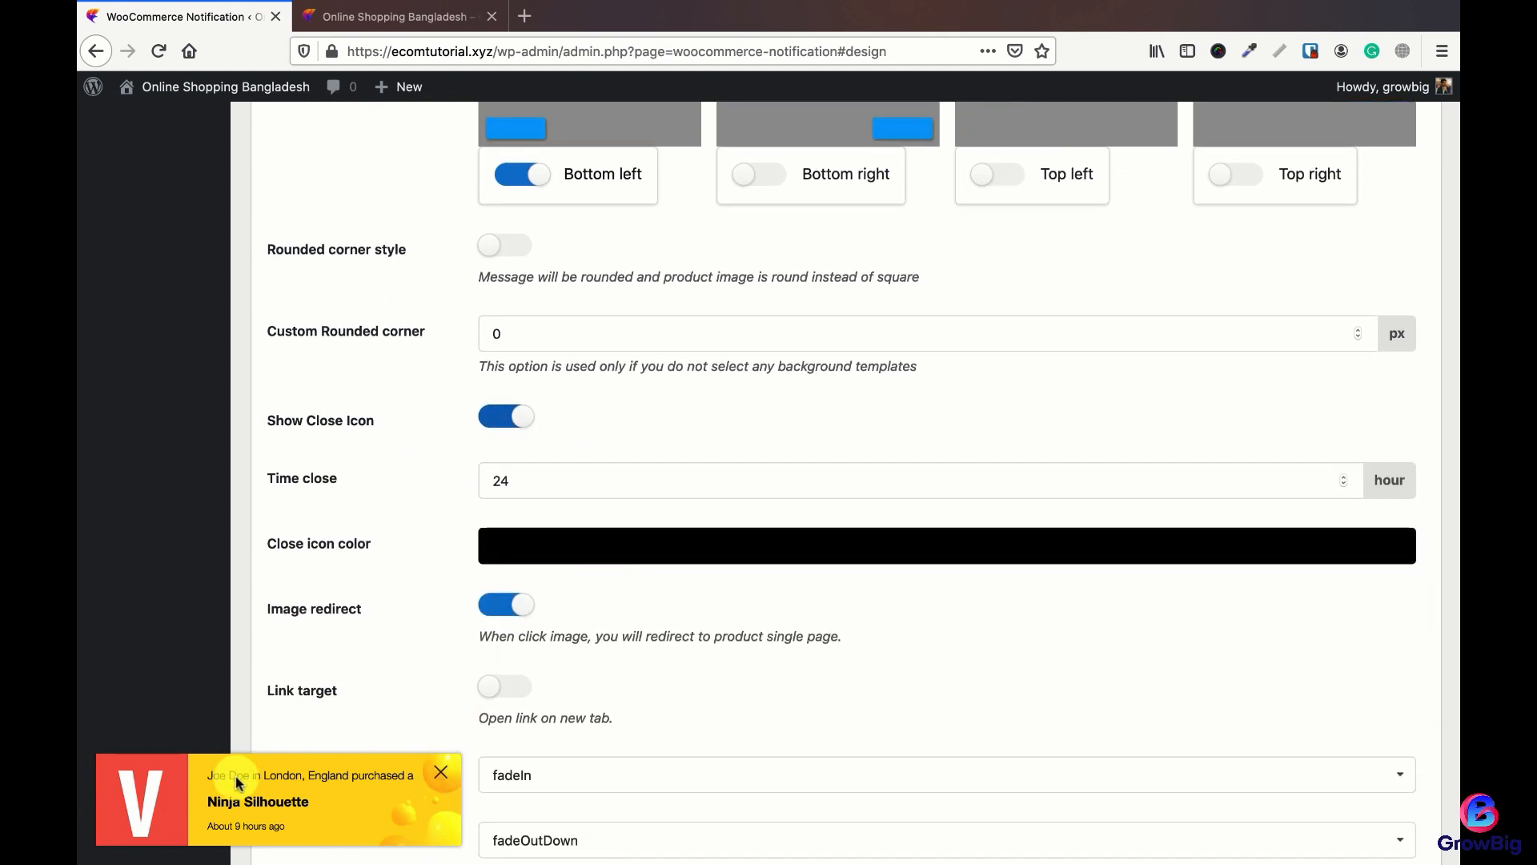
{"action": "left_click", "coordinate": [501, 416]}
{"action": "scroll", "coordinate": [440, 448], "scroll_direction": "down", "scroll_amount": 2}
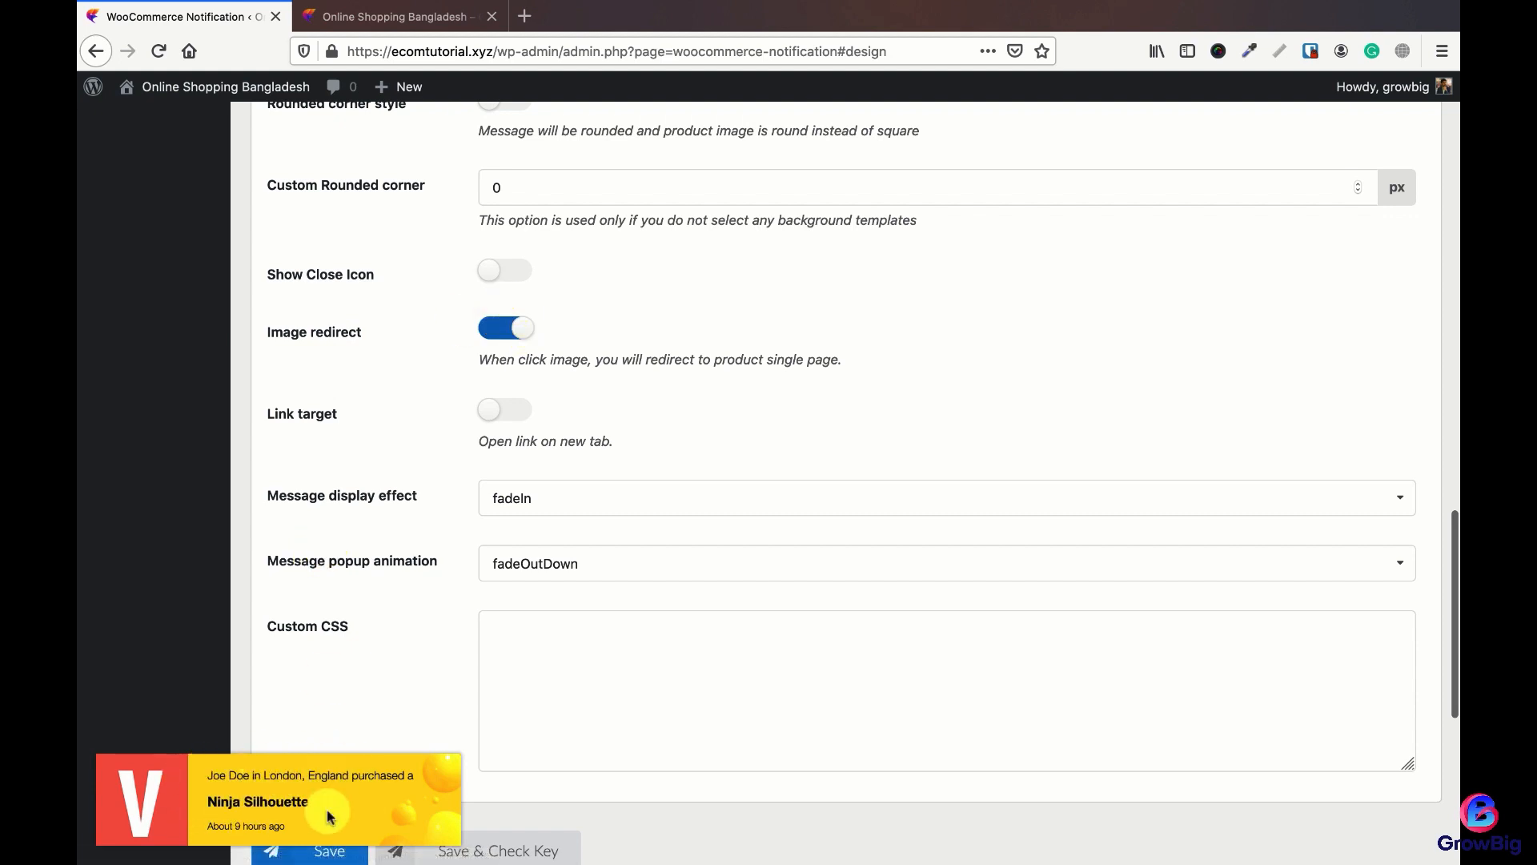
{"action": "left_click", "coordinate": [506, 411]}
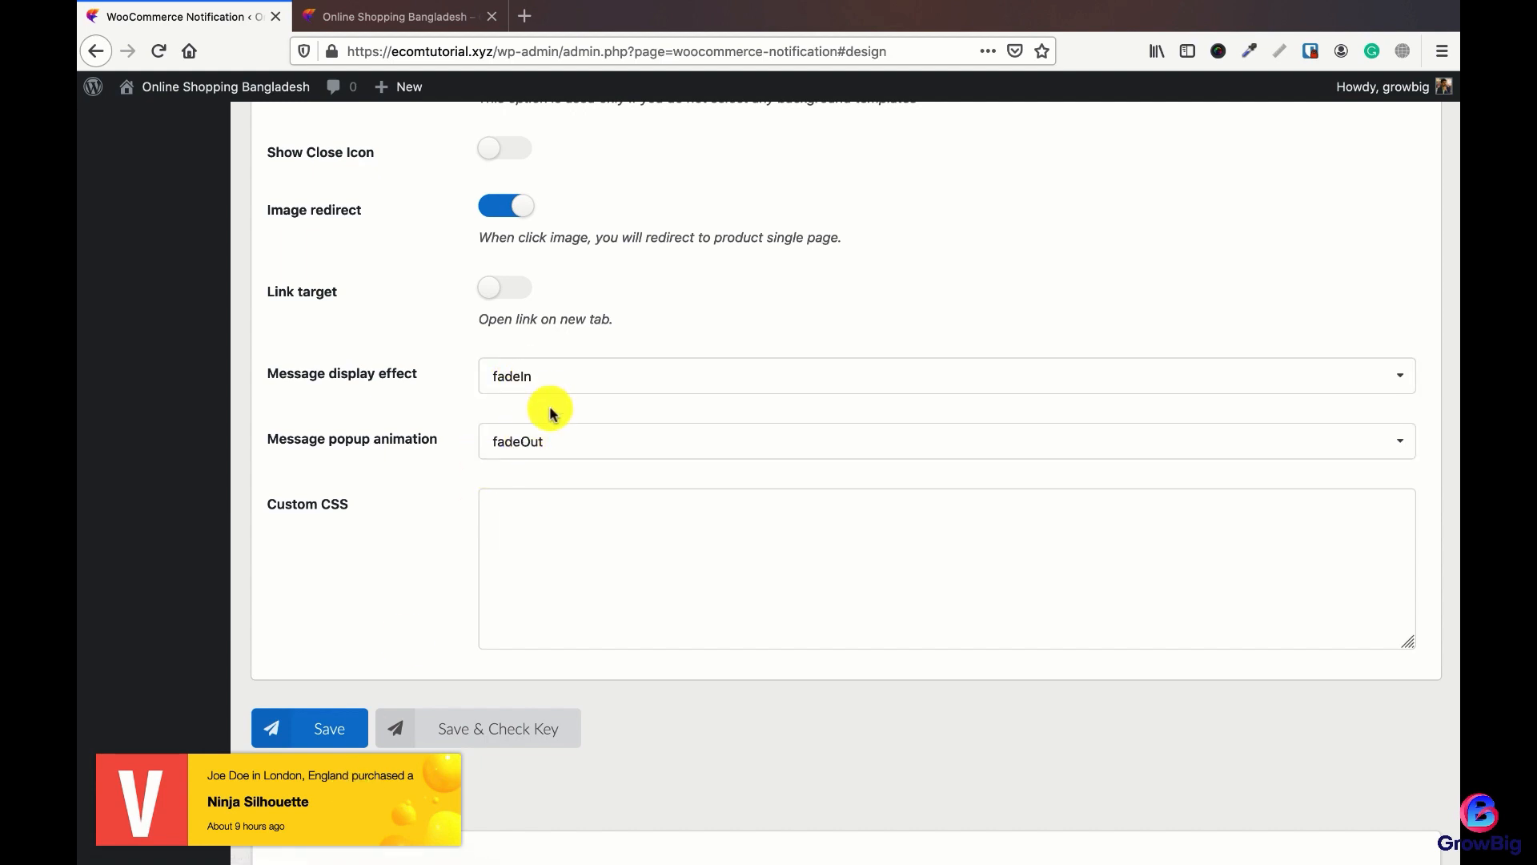
Step: Select fadeIn as the message display effect and try the fadeOutDownBig and fadeOutLeft popup animations
{"action": "left_click", "coordinate": [538, 386]}
{"action": "left_click", "coordinate": [517, 429]}
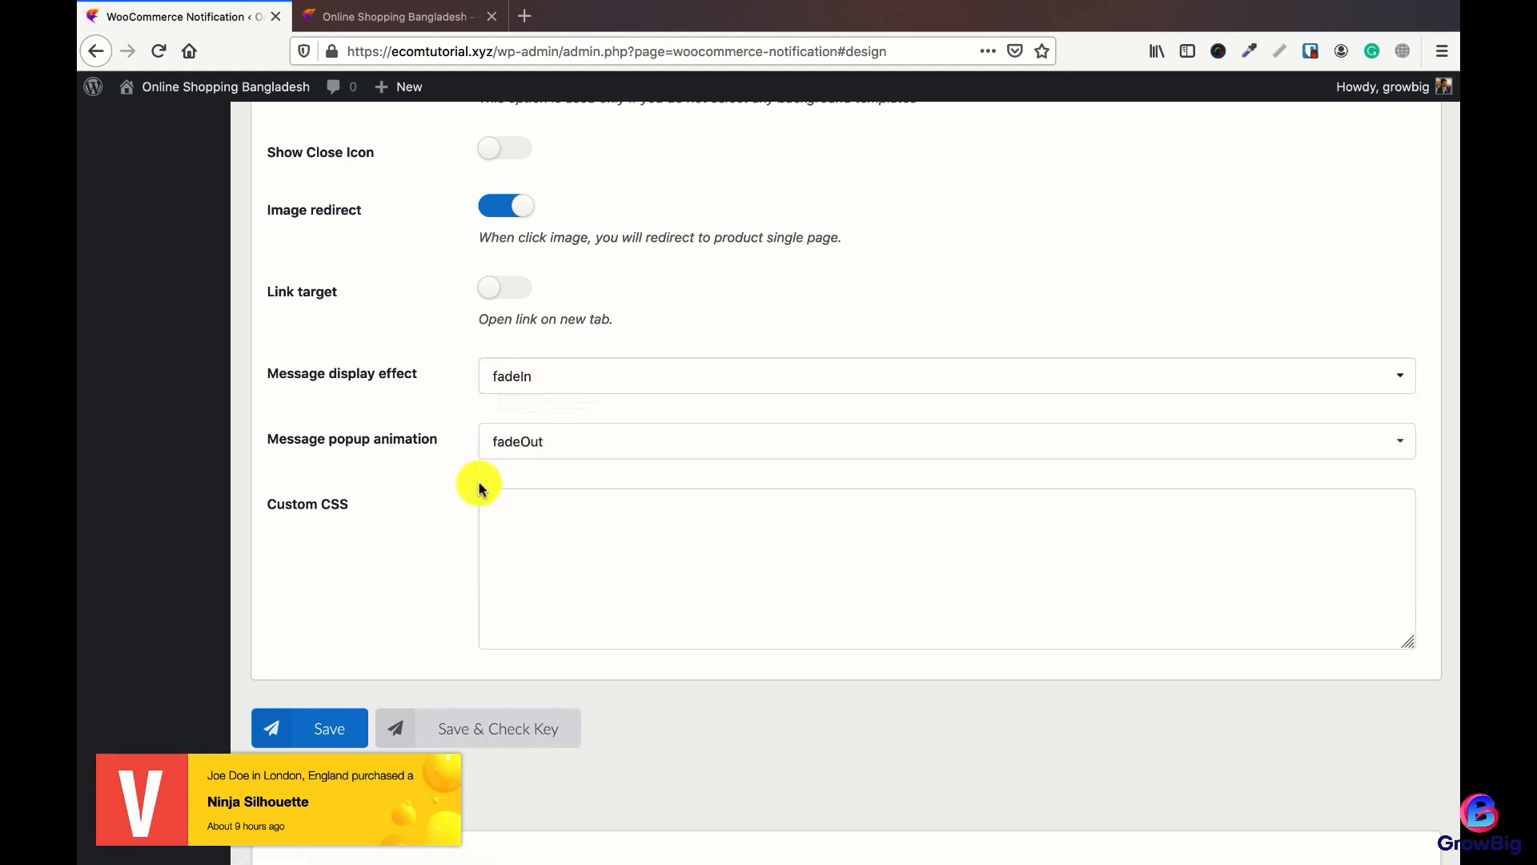
{"action": "left_click", "coordinate": [526, 448]}
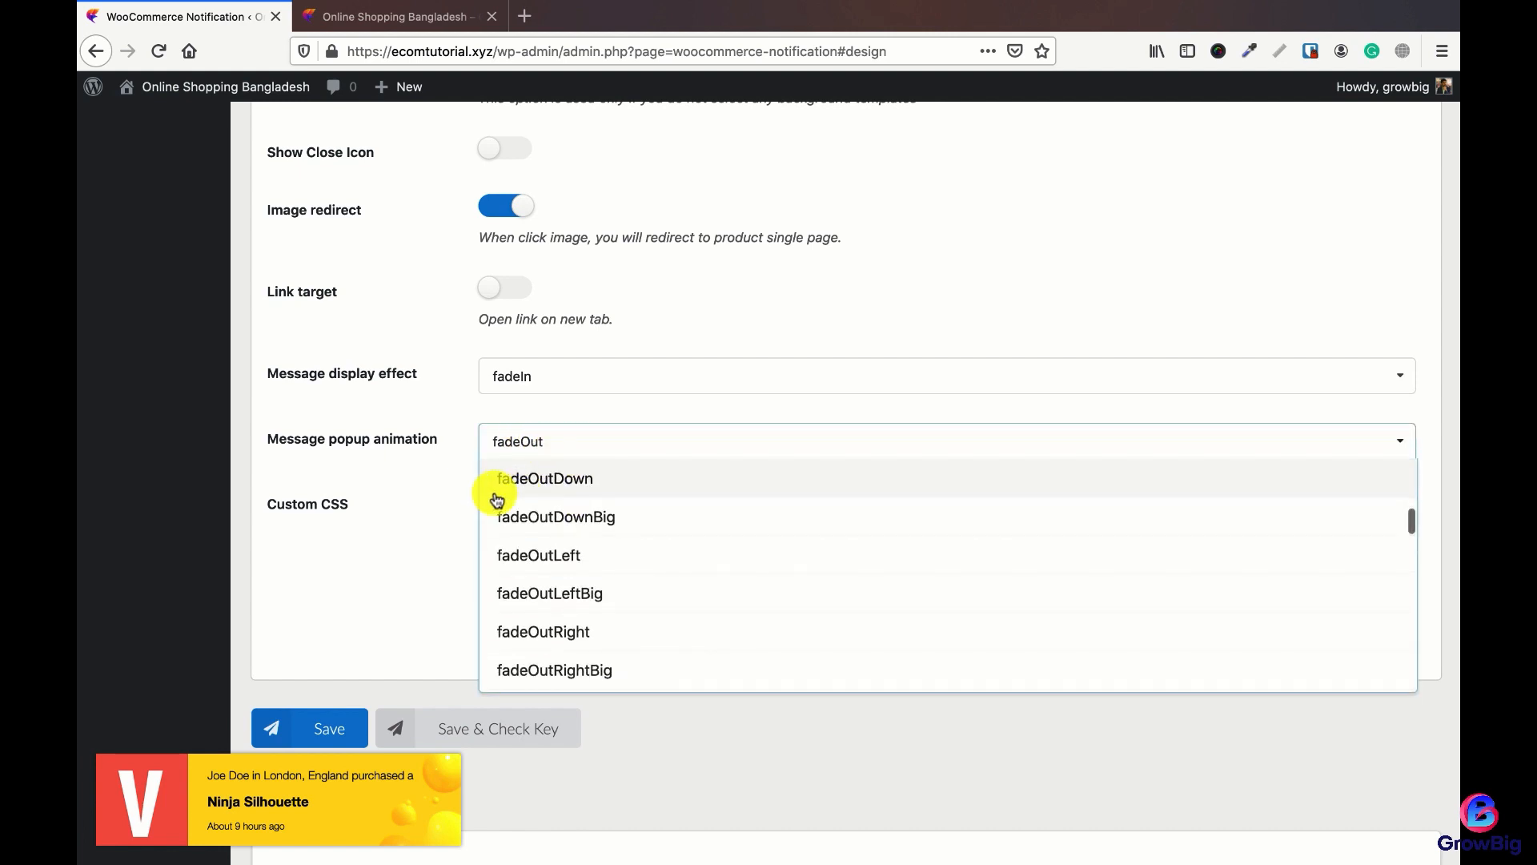
{"action": "left_click", "coordinate": [560, 520]}
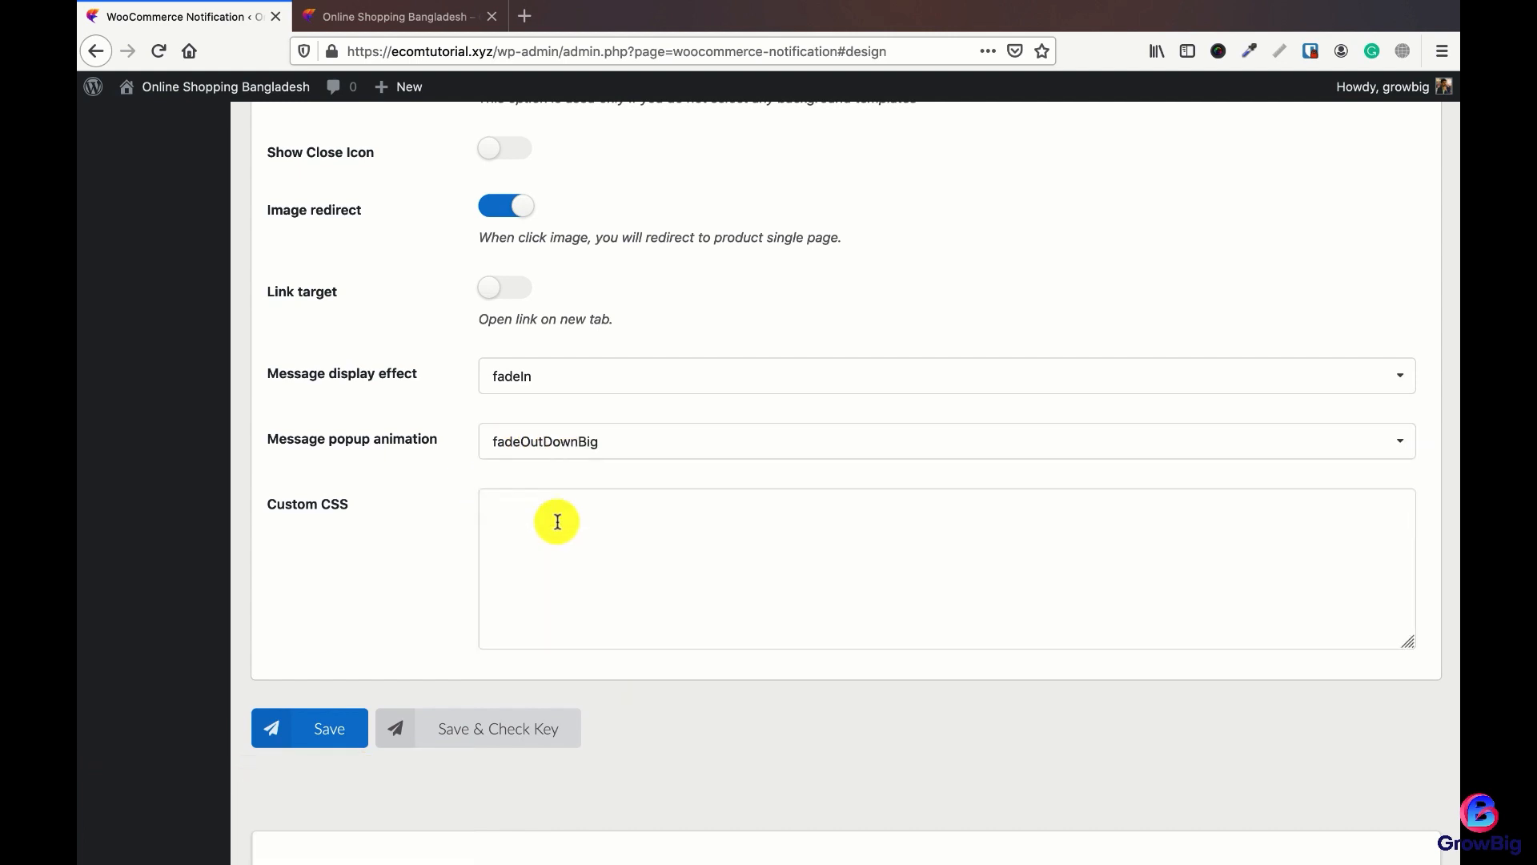
{"action": "left_click", "coordinate": [546, 450]}
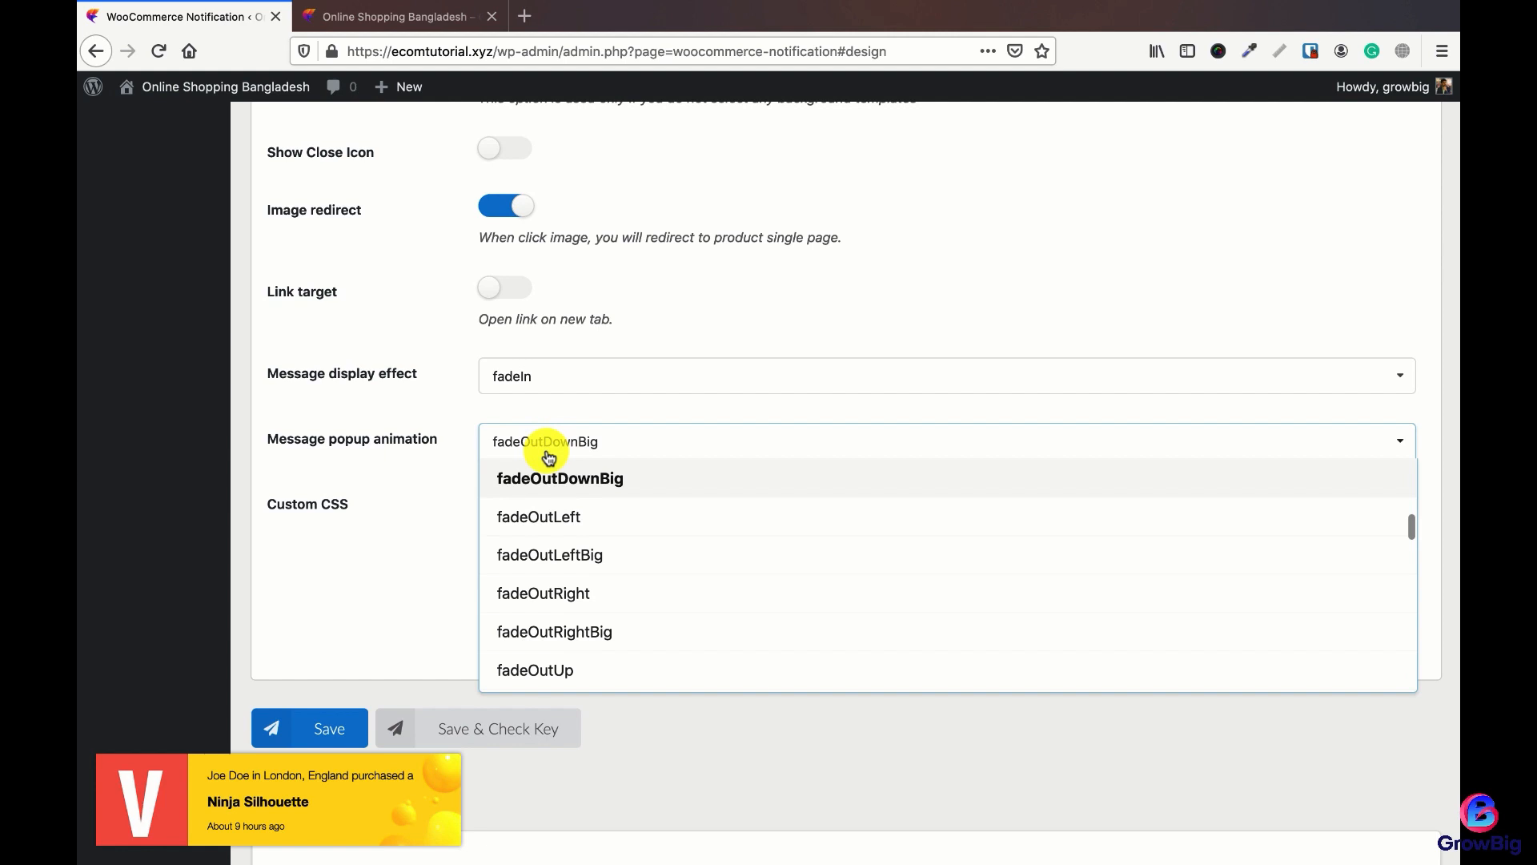
{"action": "left_click", "coordinate": [542, 517]}
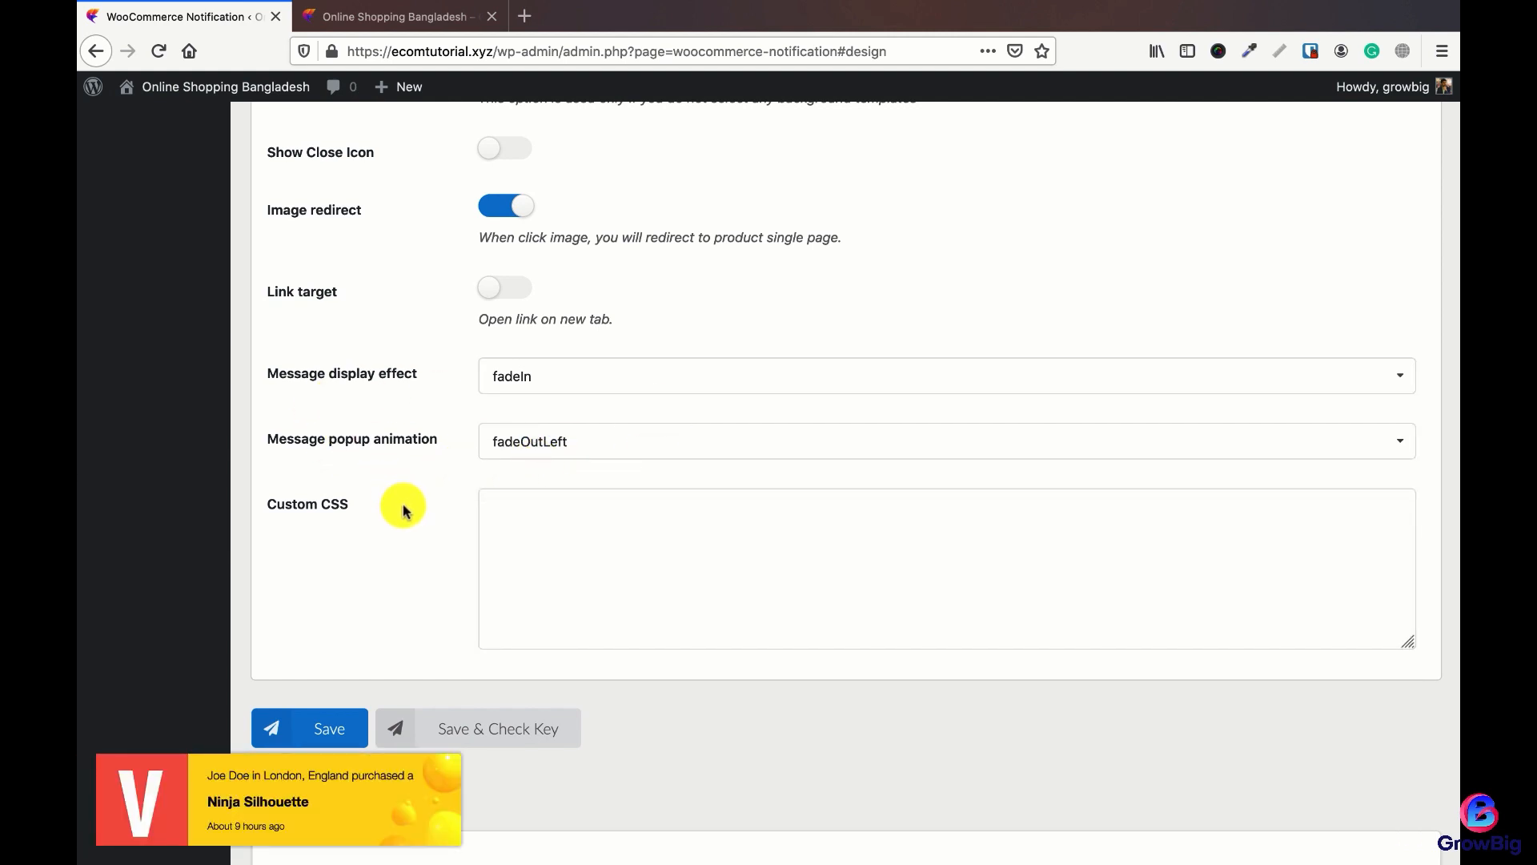
Step: Set the message popup animation to fadeOut and save the notification settings
{"action": "left_click", "coordinate": [539, 441]}
{"action": "scroll", "coordinate": [540, 521], "scroll_direction": "up", "scroll_amount": 2}
{"action": "scroll", "coordinate": [541, 520], "scroll_direction": "up", "scroll_amount": 1}
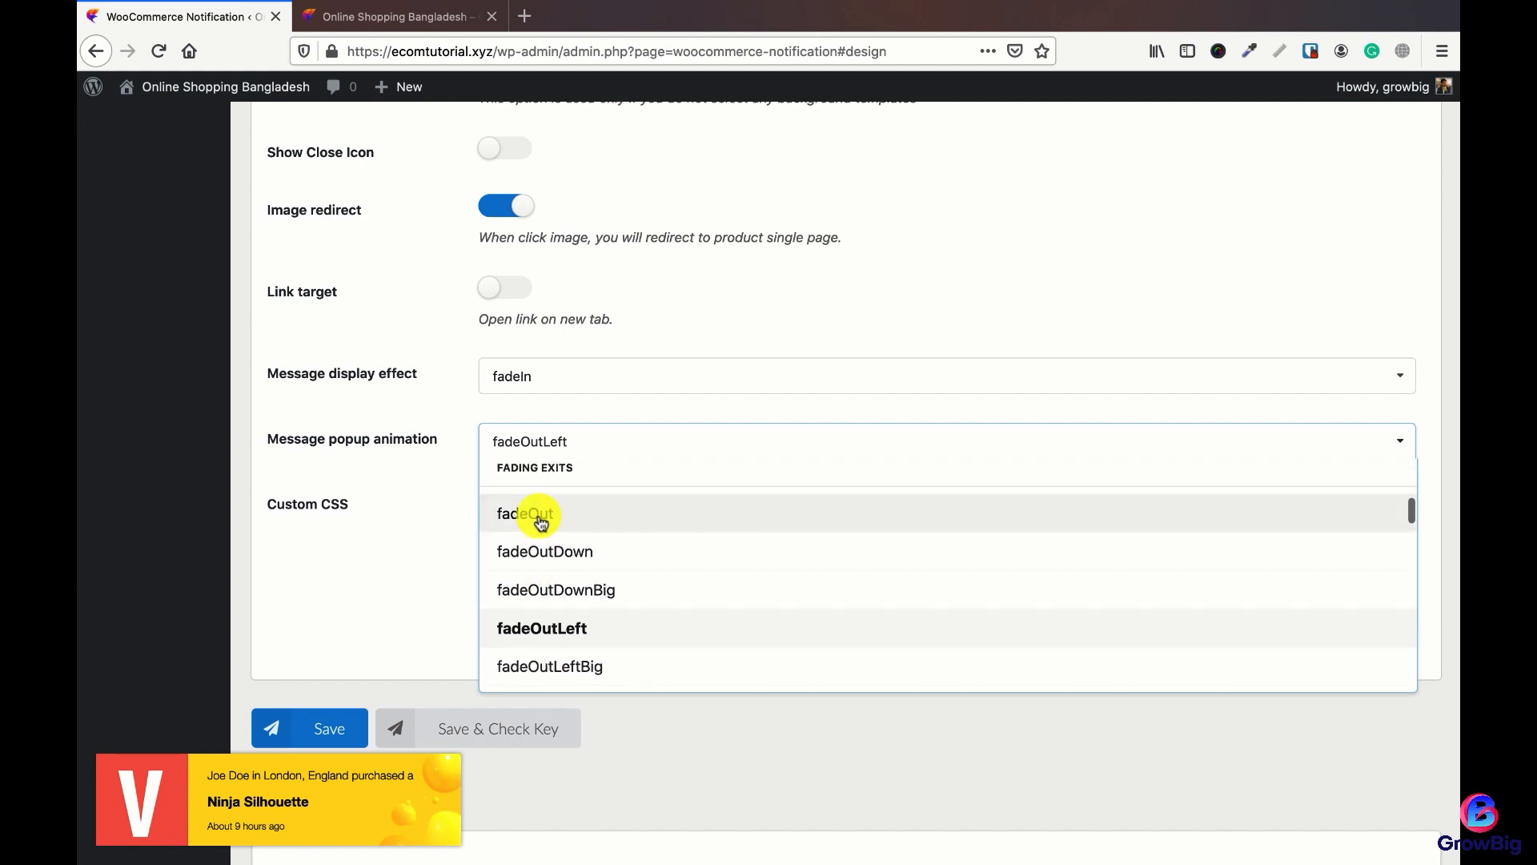
{"action": "left_click", "coordinate": [531, 515]}
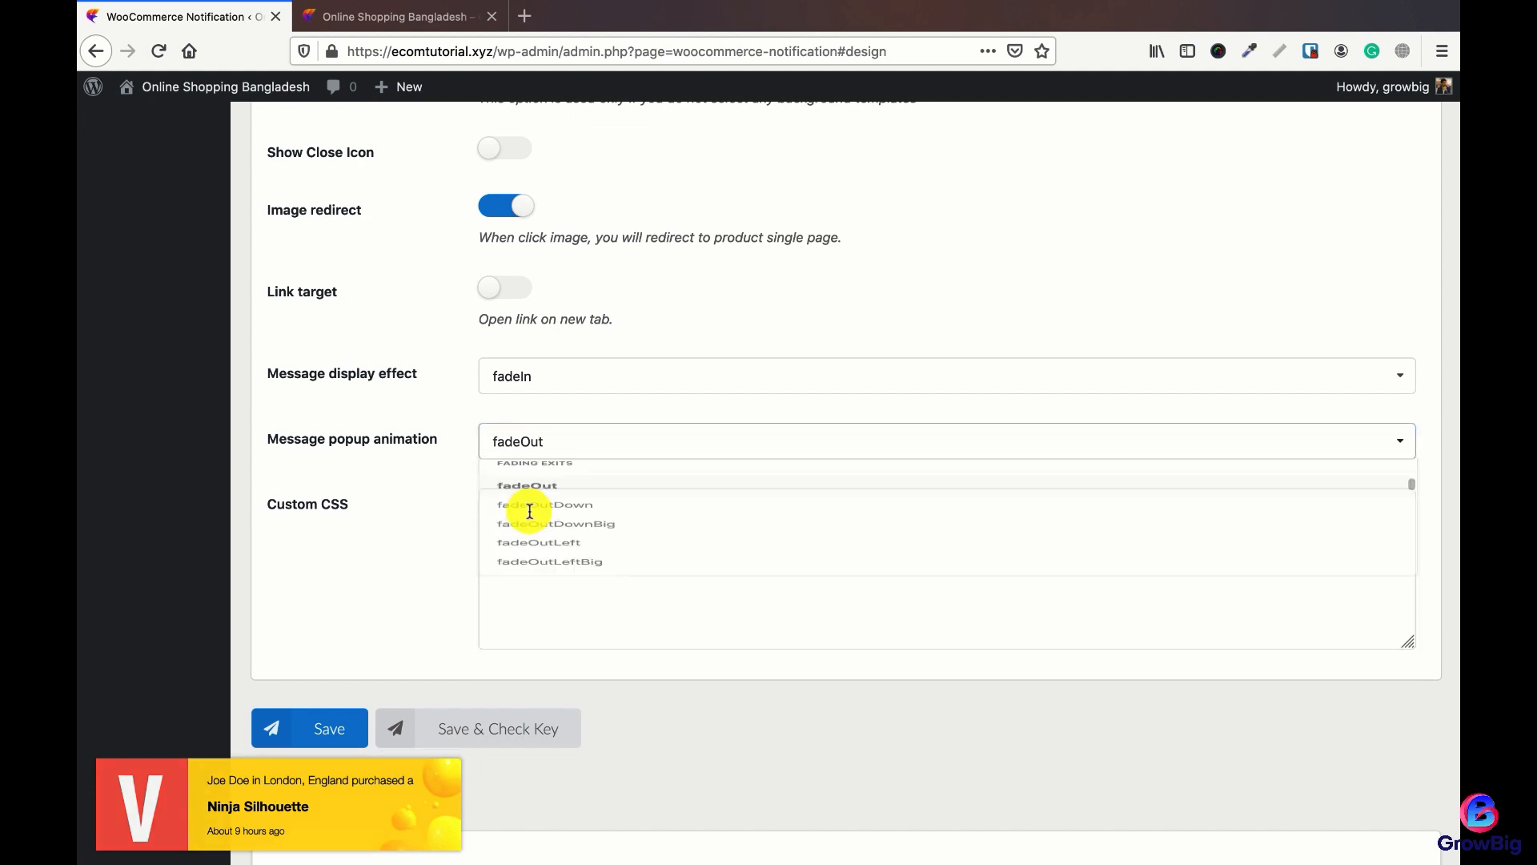
{"action": "left_click", "coordinate": [318, 729]}
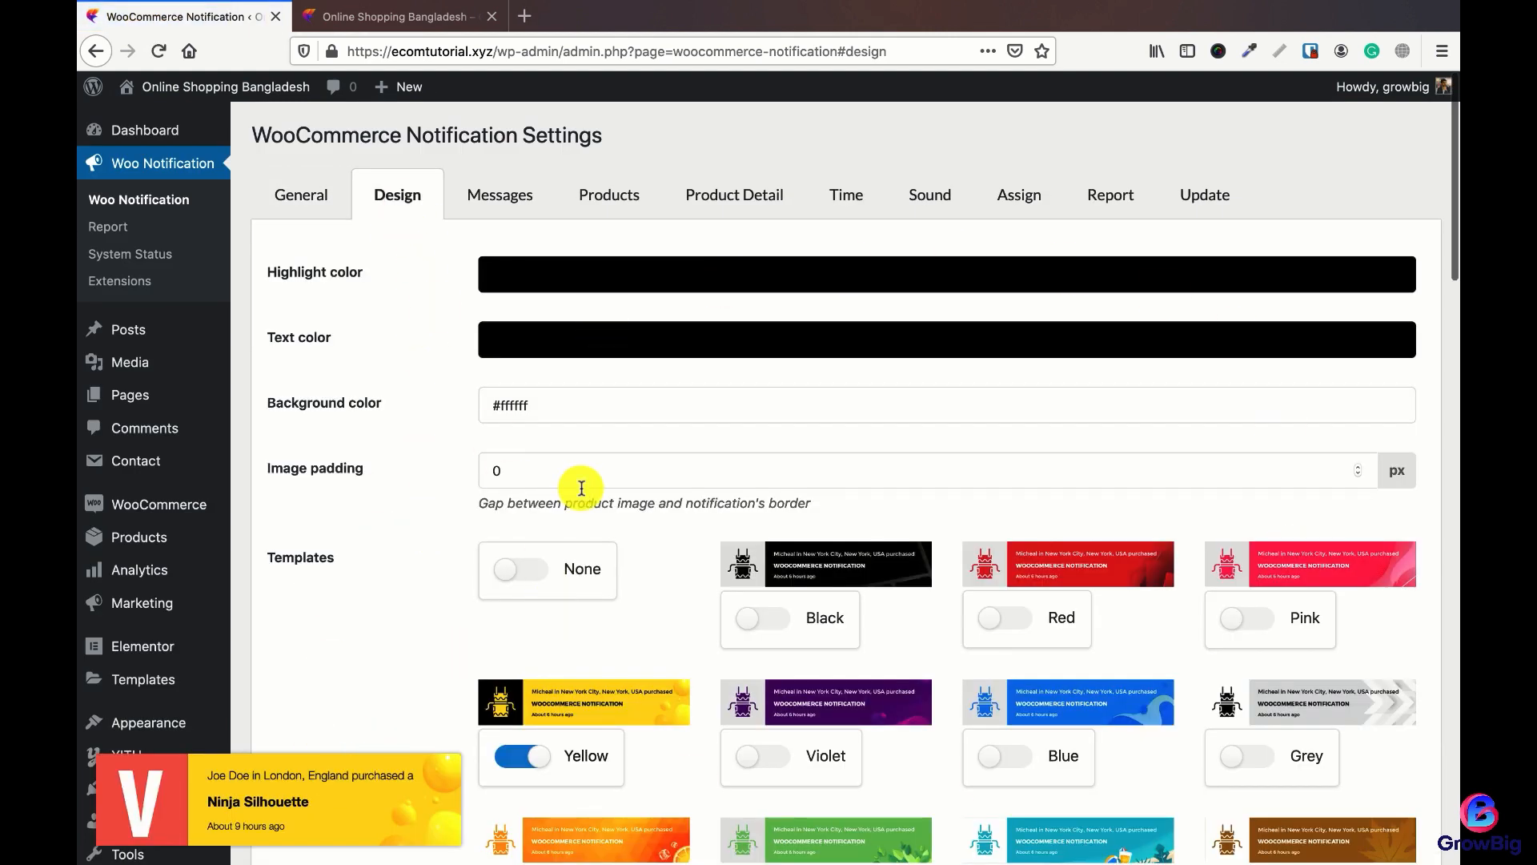
Step: Compare the purchase message templates in the Messages settings with the popup preview in the Design settings
{"action": "left_click", "coordinate": [504, 205]}
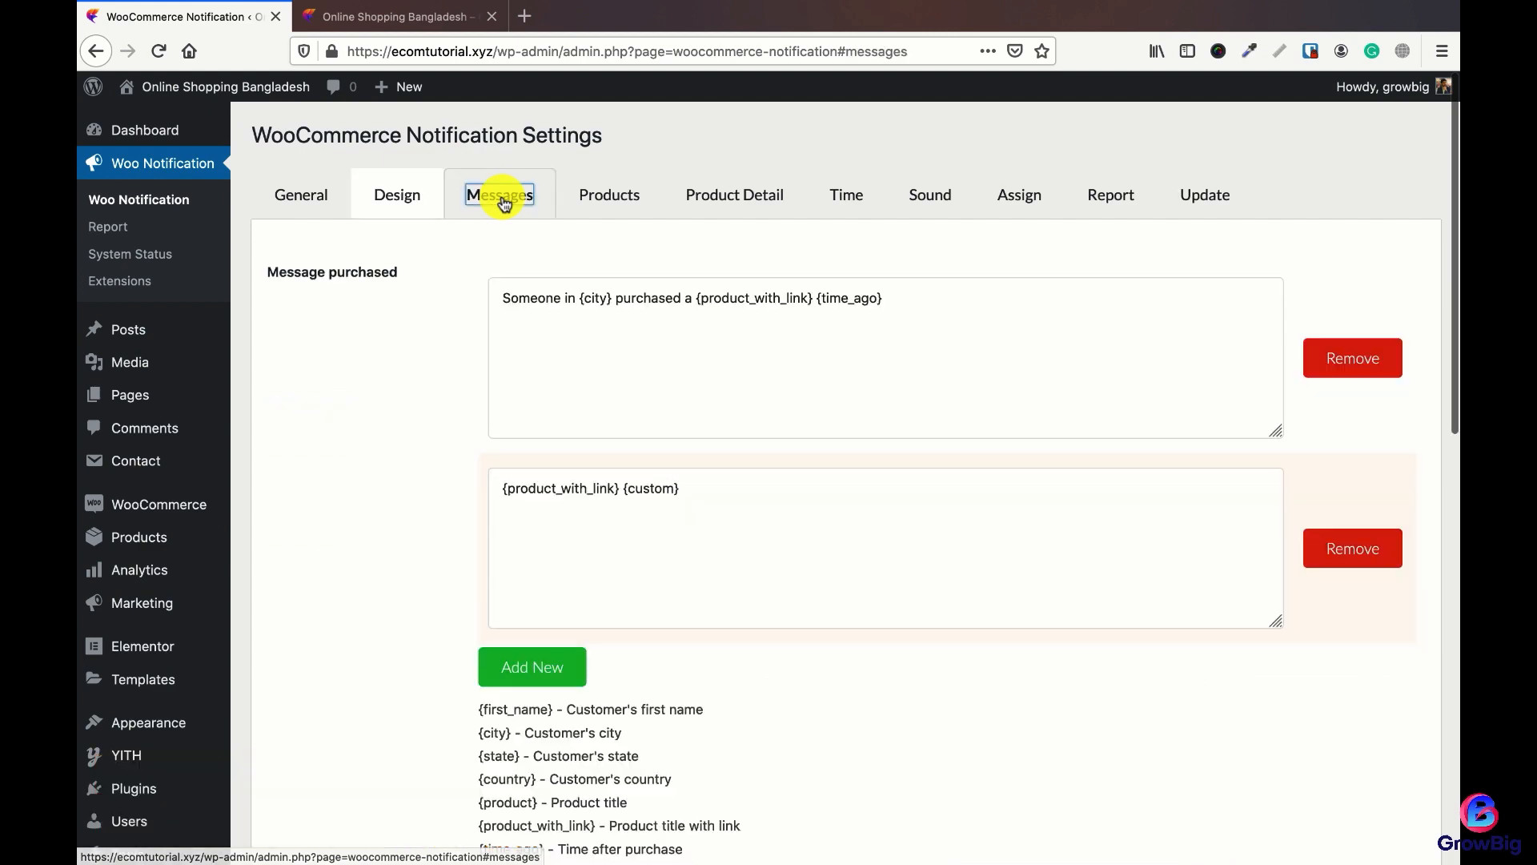
{"action": "left_click", "coordinate": [398, 200]}
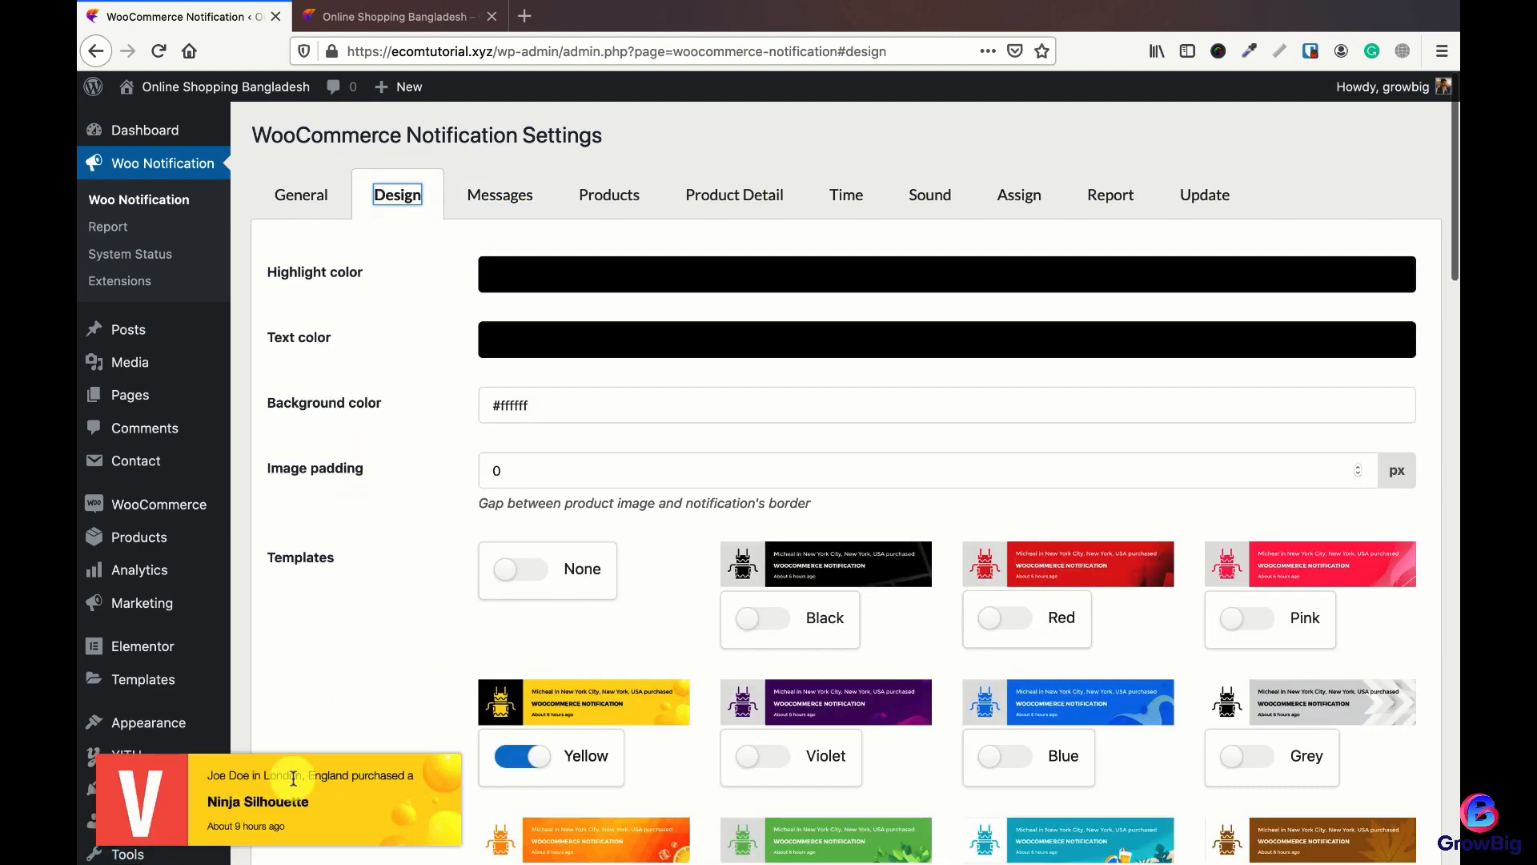
{"action": "left_click", "coordinate": [492, 196]}
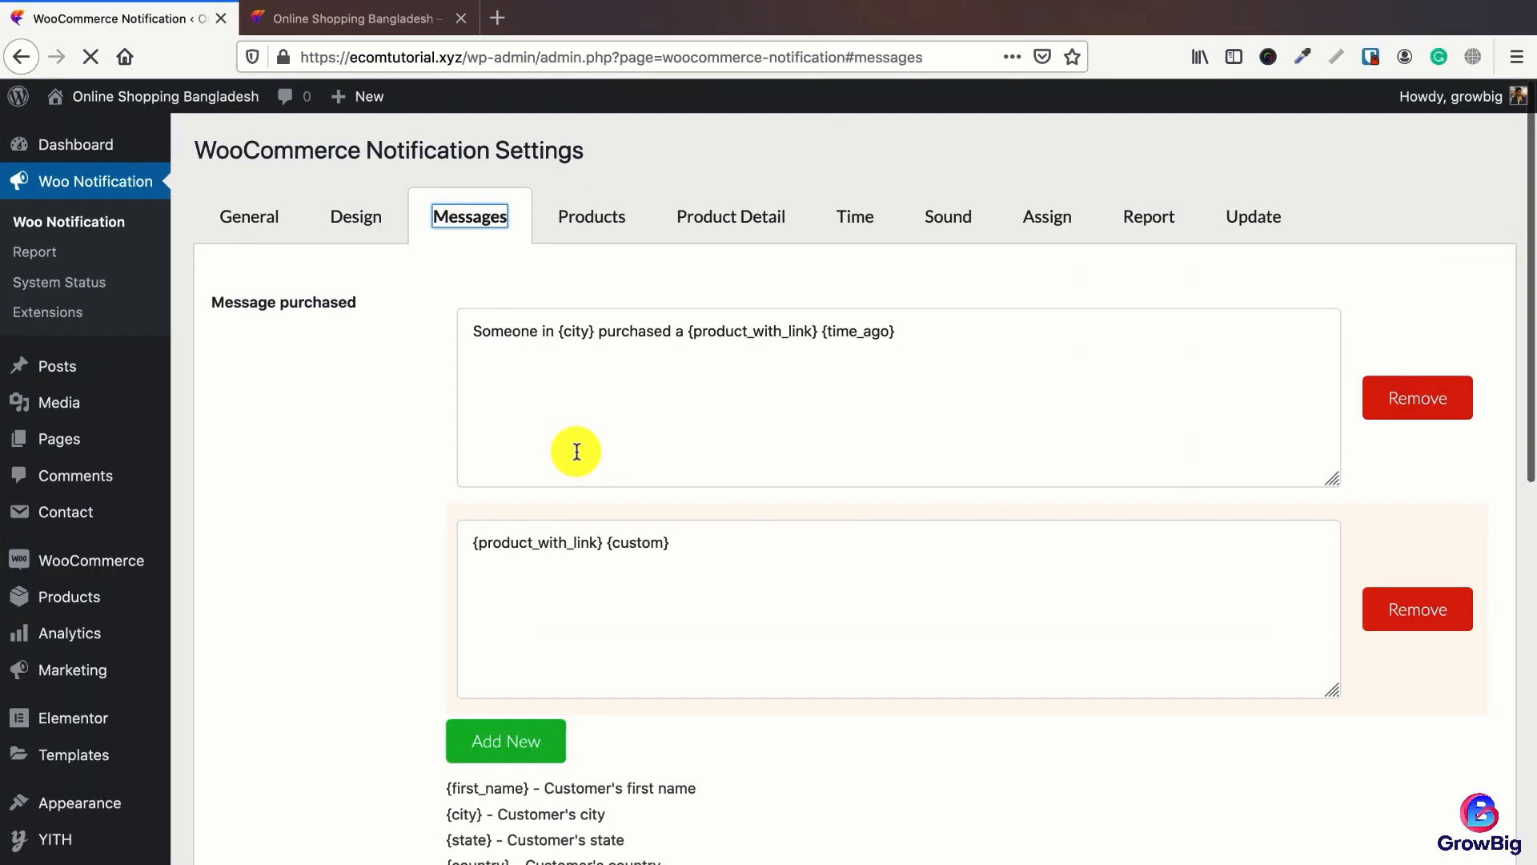
{"action": "left_click", "coordinate": [790, 340]}
{"action": "left_click", "coordinate": [695, 565]}
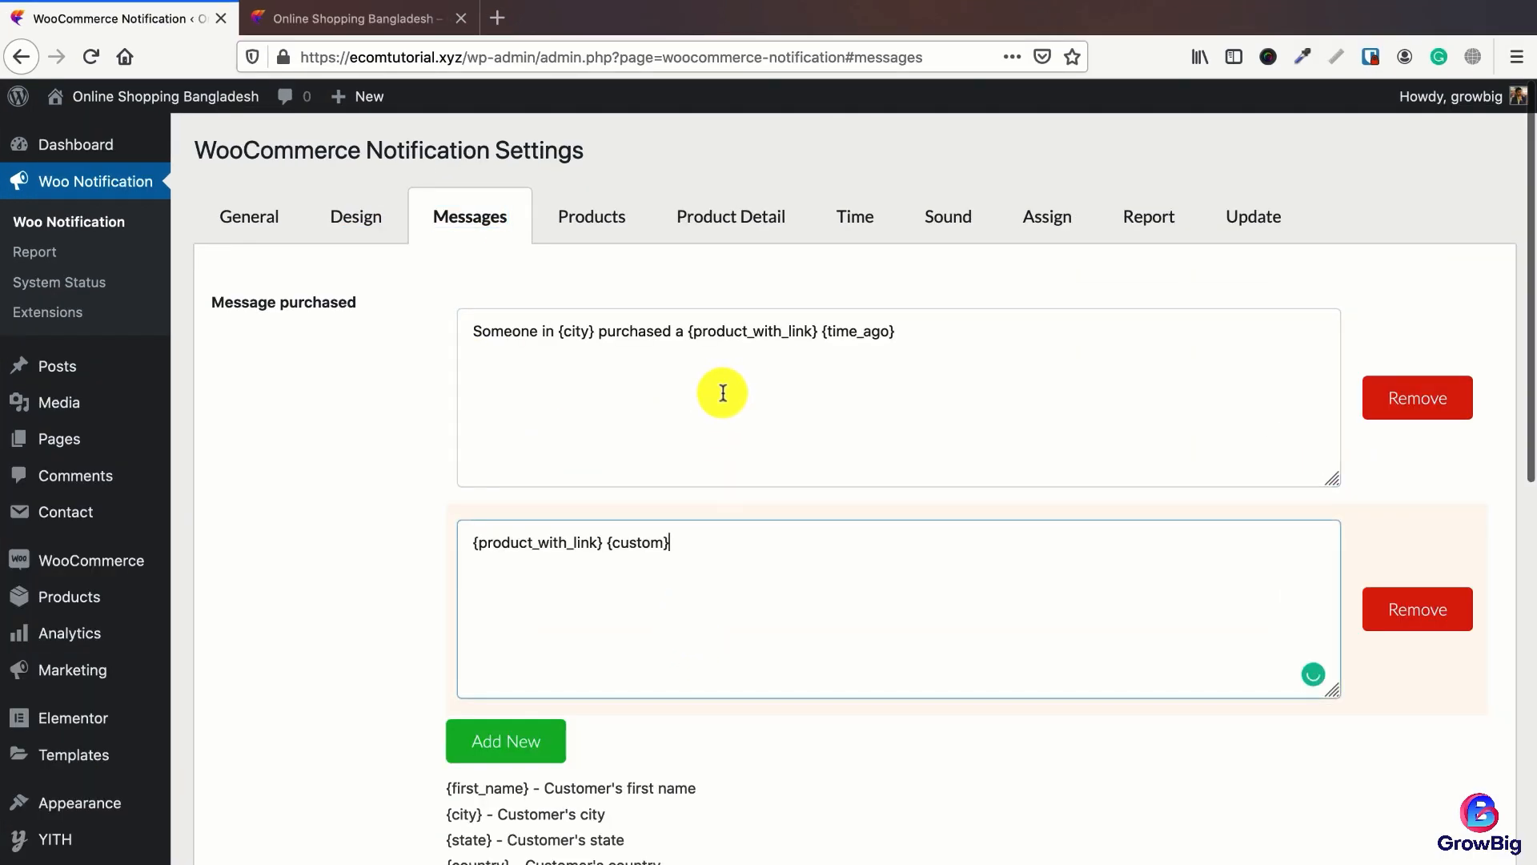
{"action": "scroll", "coordinate": [576, 641], "scroll_direction": "down", "scroll_amount": 1}
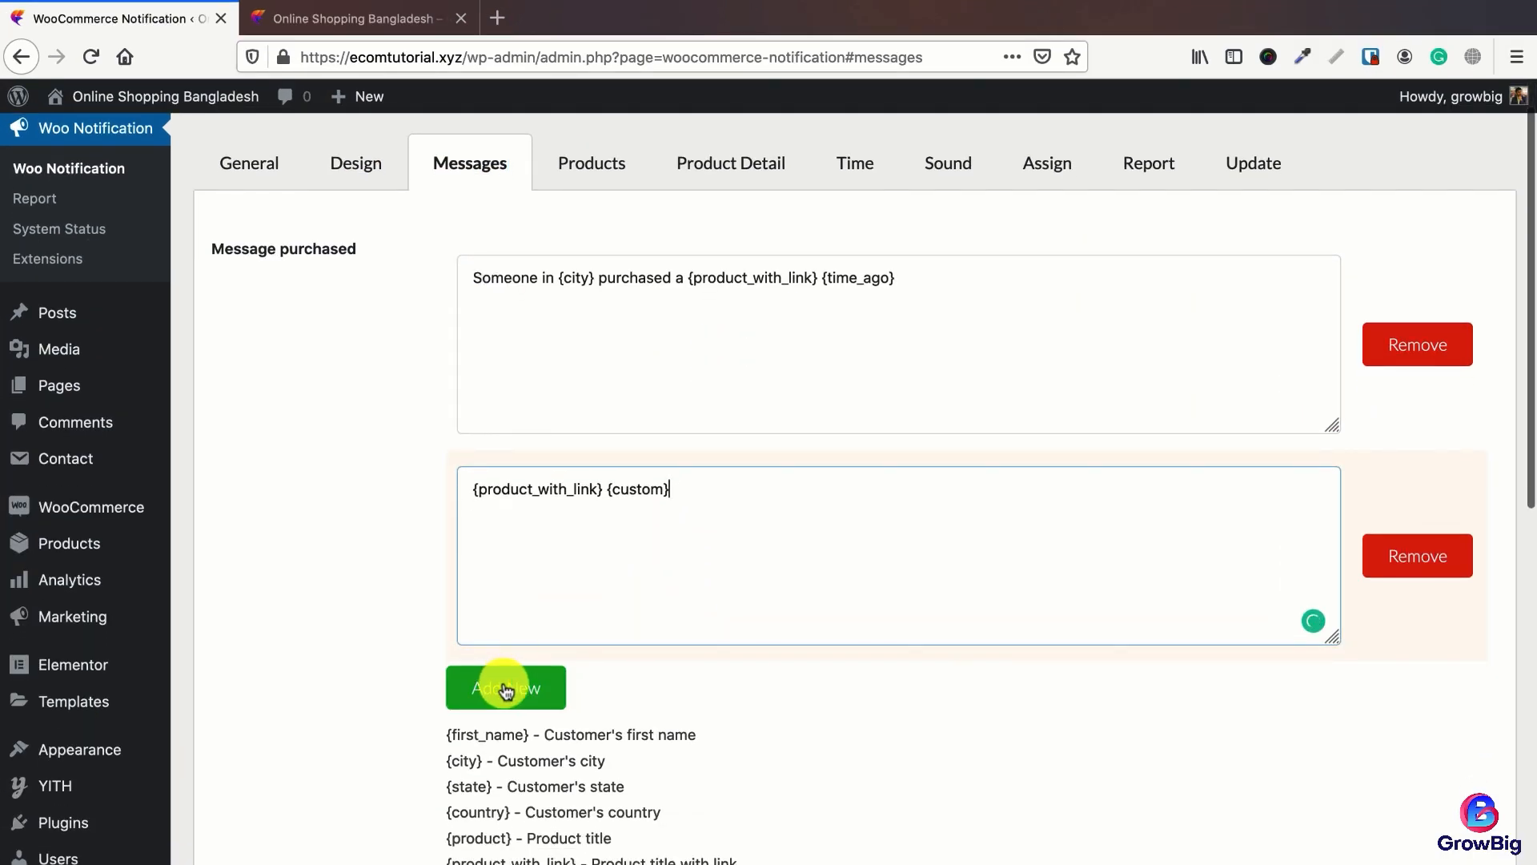
Step: Add two extra purchase message fields below the existing ones and remove both again
{"action": "left_click", "coordinate": [506, 690]}
{"action": "scroll", "coordinate": [640, 705], "scroll_direction": "down", "scroll_amount": 2}
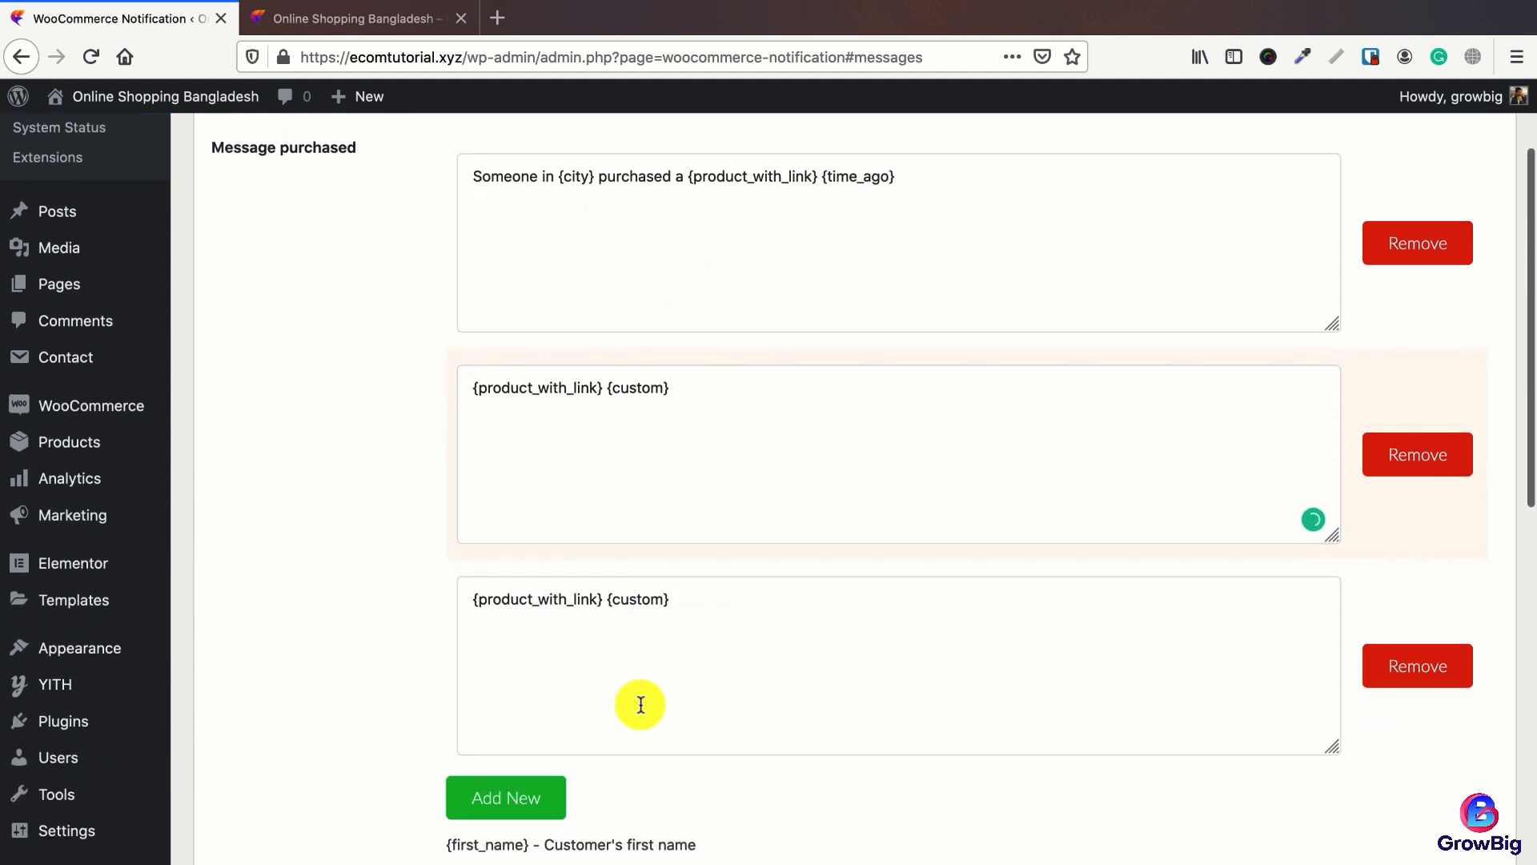
{"action": "left_click", "coordinate": [530, 785]}
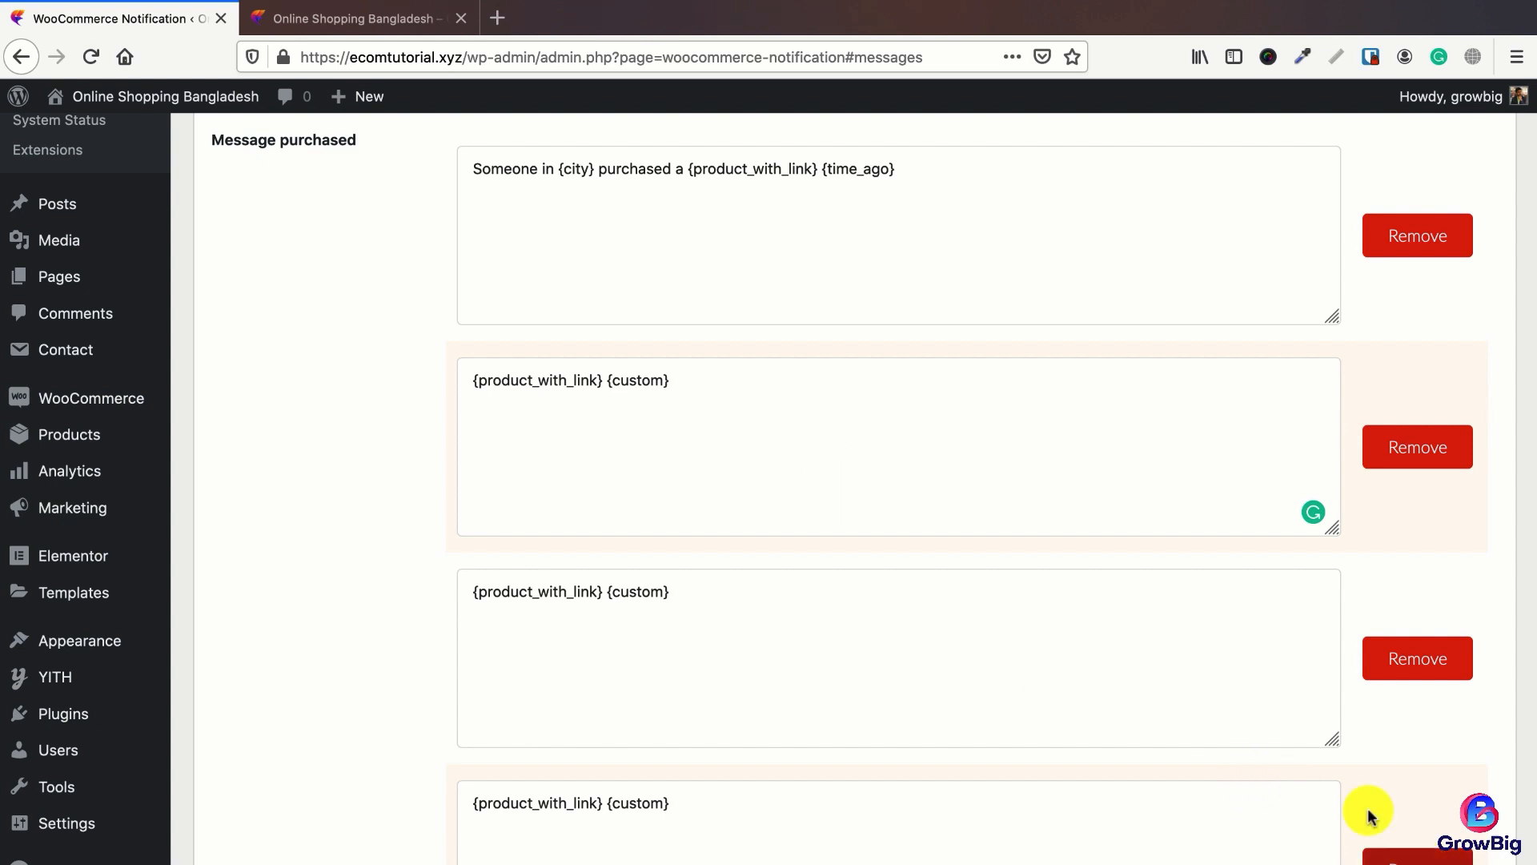
{"action": "left_click", "coordinate": [1379, 855]}
{"action": "left_click", "coordinate": [869, 448]}
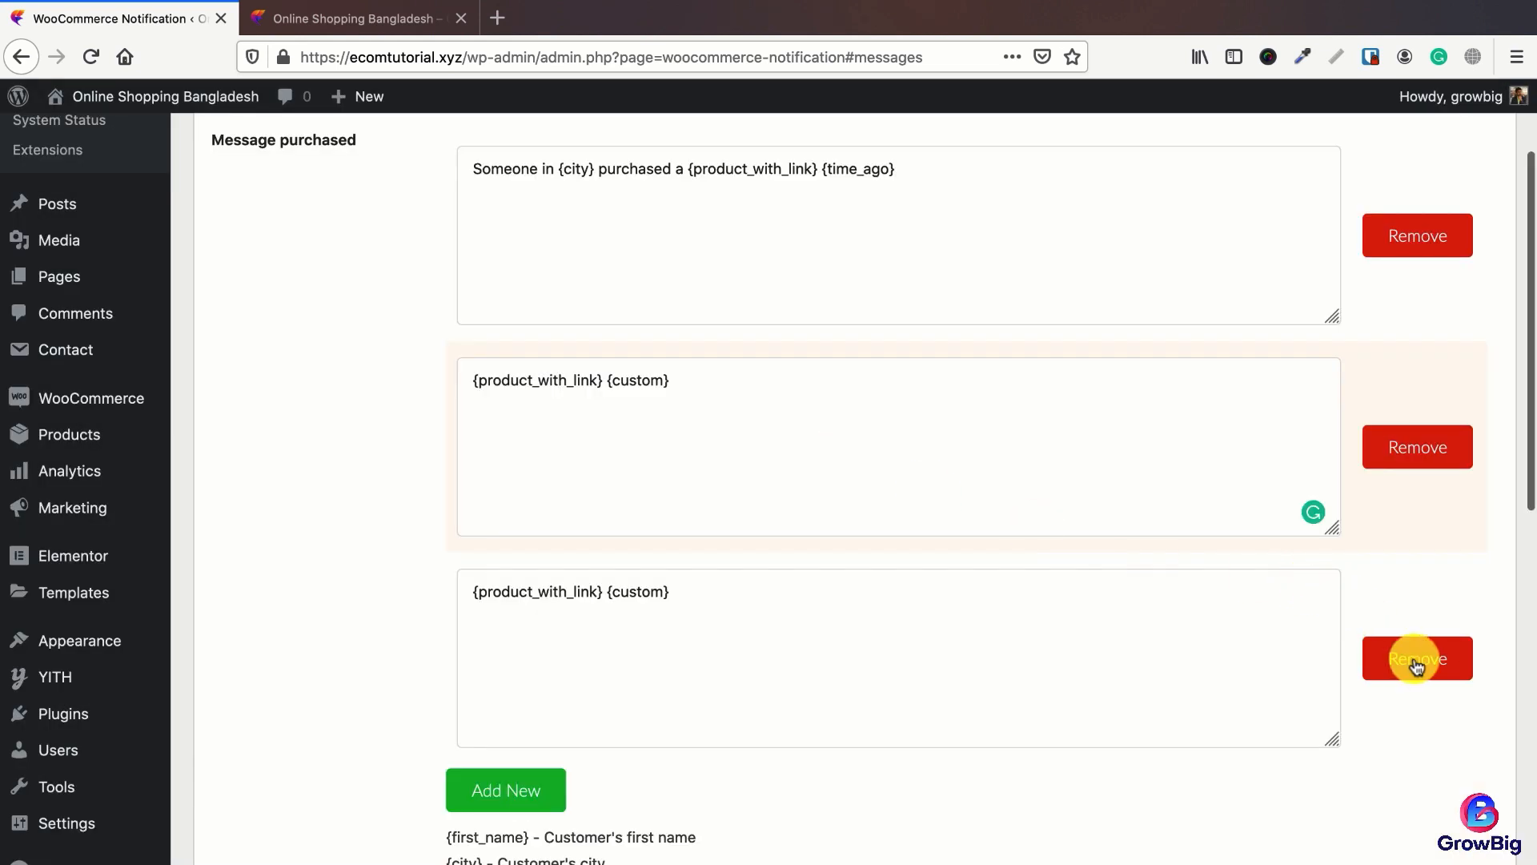
{"action": "left_click", "coordinate": [1414, 661]}
{"action": "left_click", "coordinate": [898, 454]}
{"action": "scroll", "coordinate": [761, 458], "scroll_direction": "up", "scroll_amount": 1}
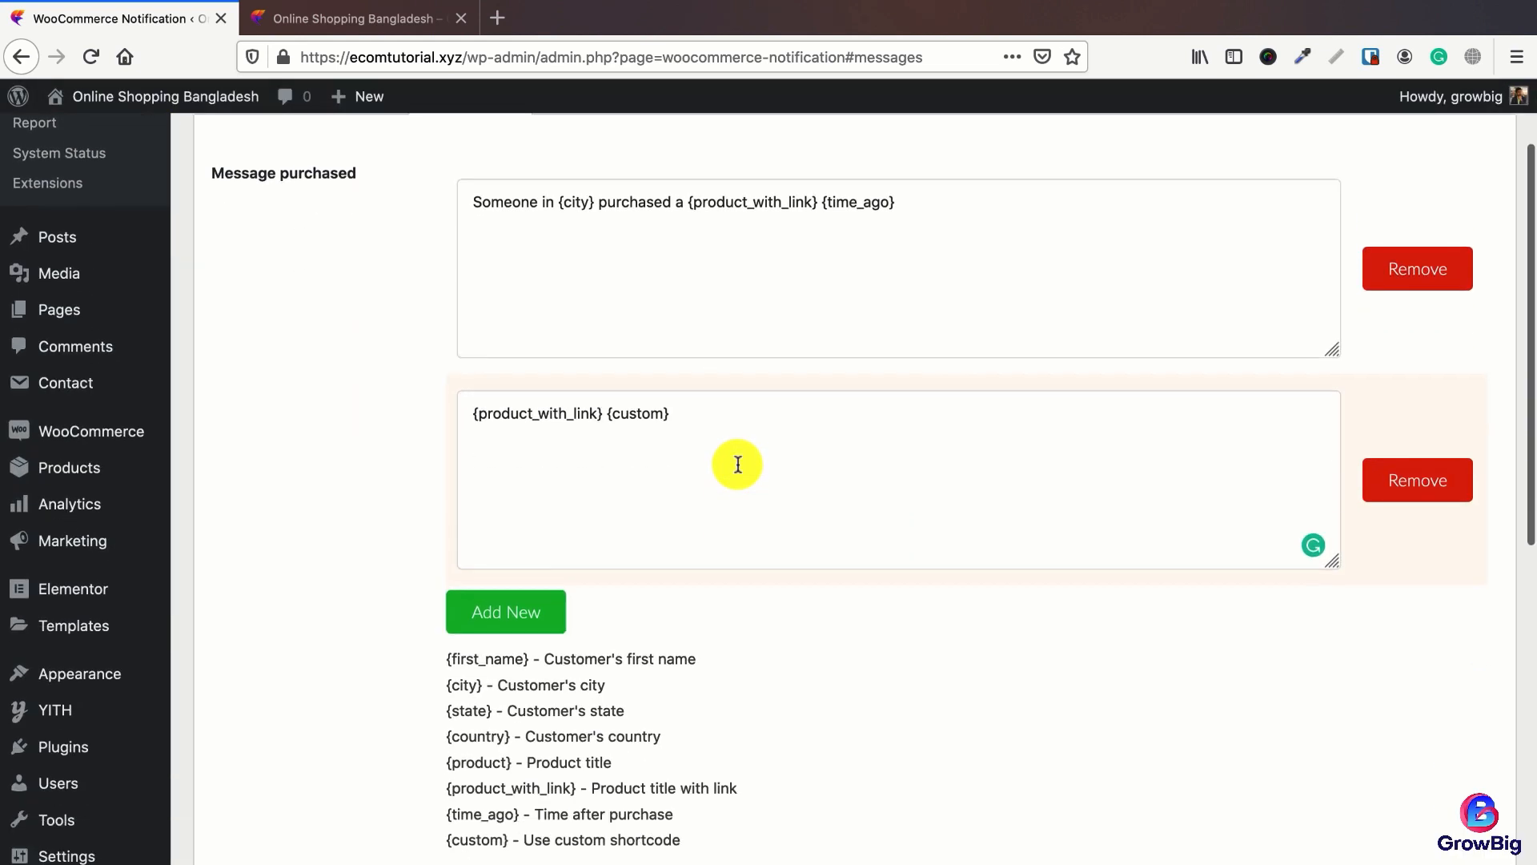
Step: Examine the {first_name} shortcode in the message shortcode list and compare it with the buyer wording in the Design popup preview
{"action": "scroll", "coordinate": [635, 545], "scroll_direction": "down", "scroll_amount": 2}
{"action": "left_click_drag", "start_coordinate": [529, 584], "coordinate": [445, 584]}
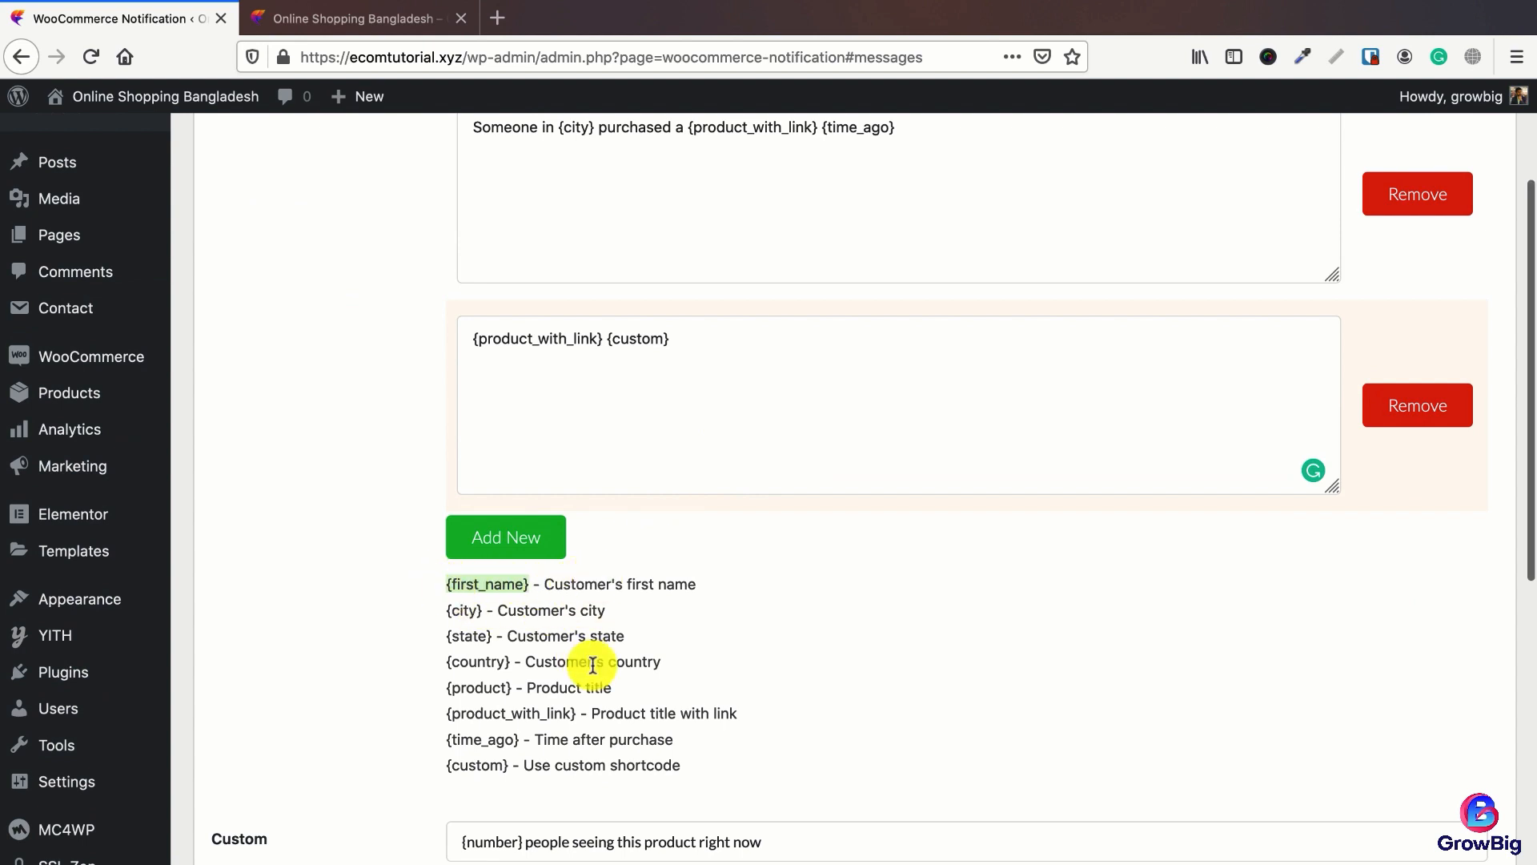
{"action": "scroll", "coordinate": [577, 668], "scroll_direction": "up", "scroll_amount": 3}
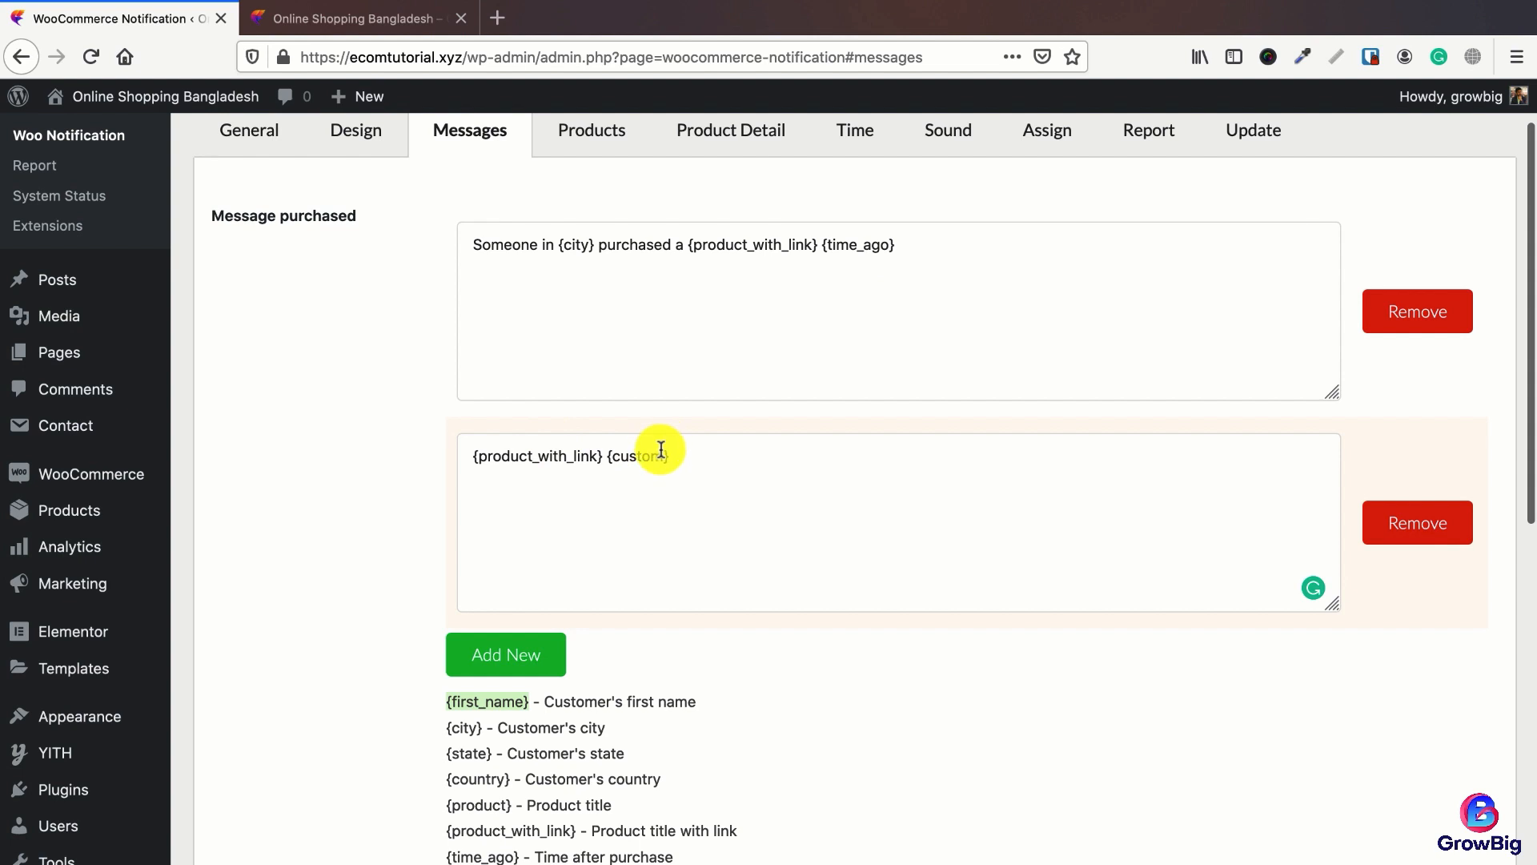
{"action": "left_click", "coordinate": [499, 703]}
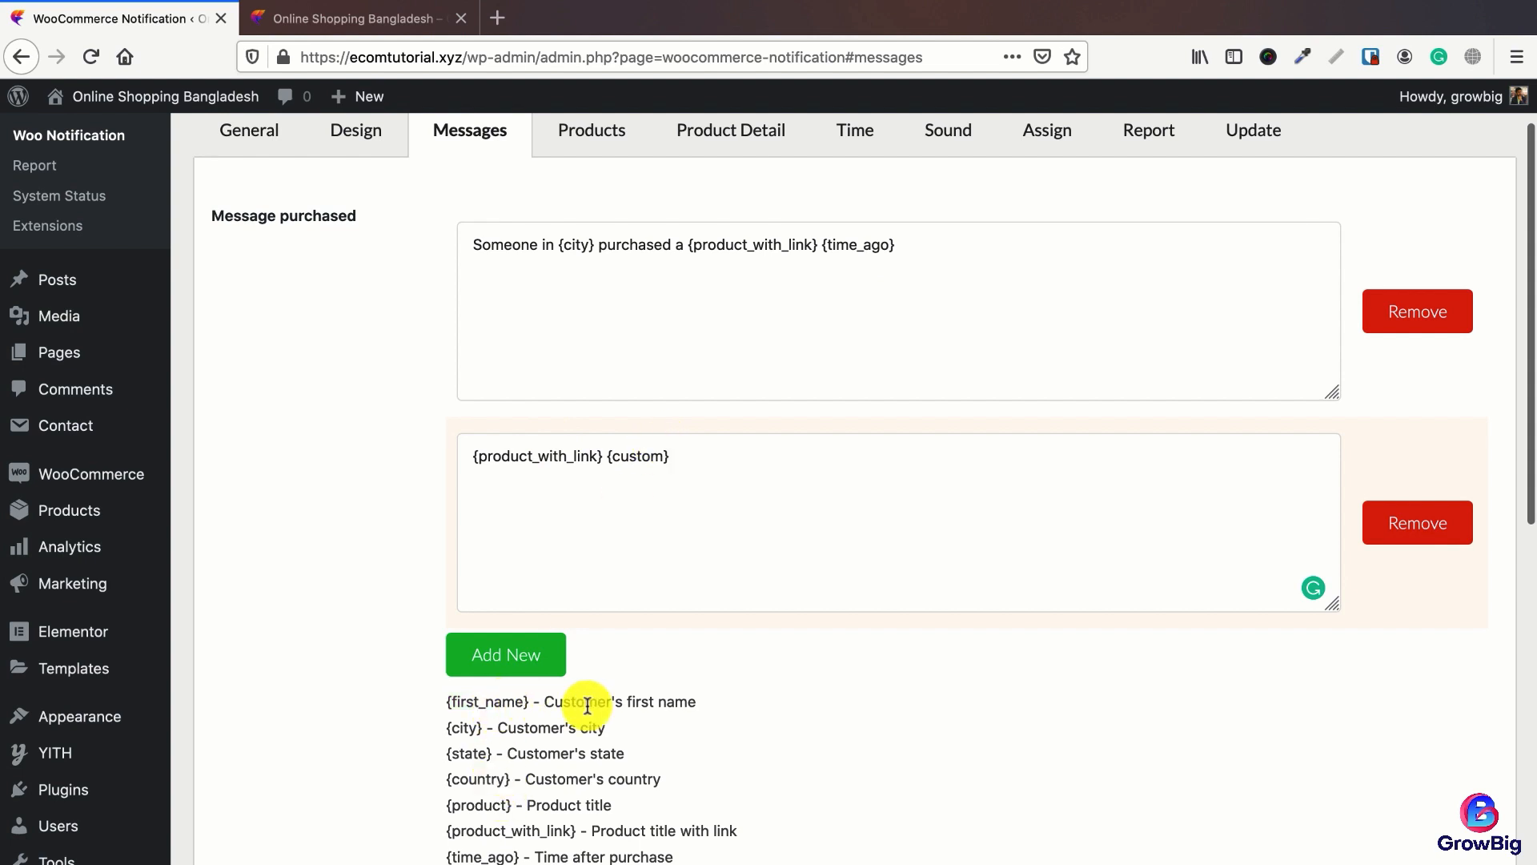
{"action": "left_click_drag", "start_coordinate": [544, 702], "coordinate": [690, 702]}
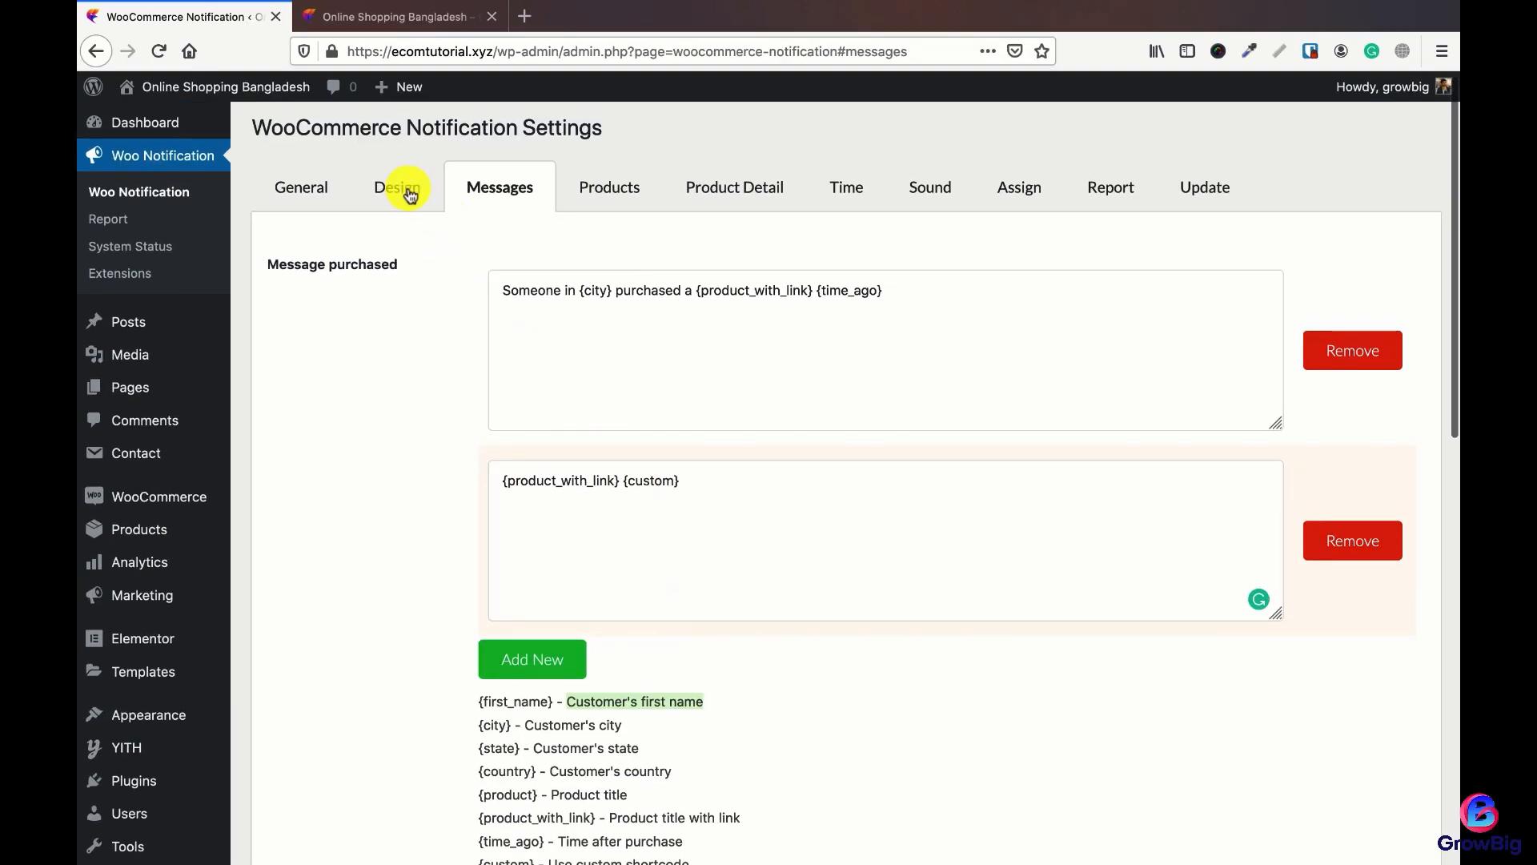
{"action": "left_click", "coordinate": [356, 131]}
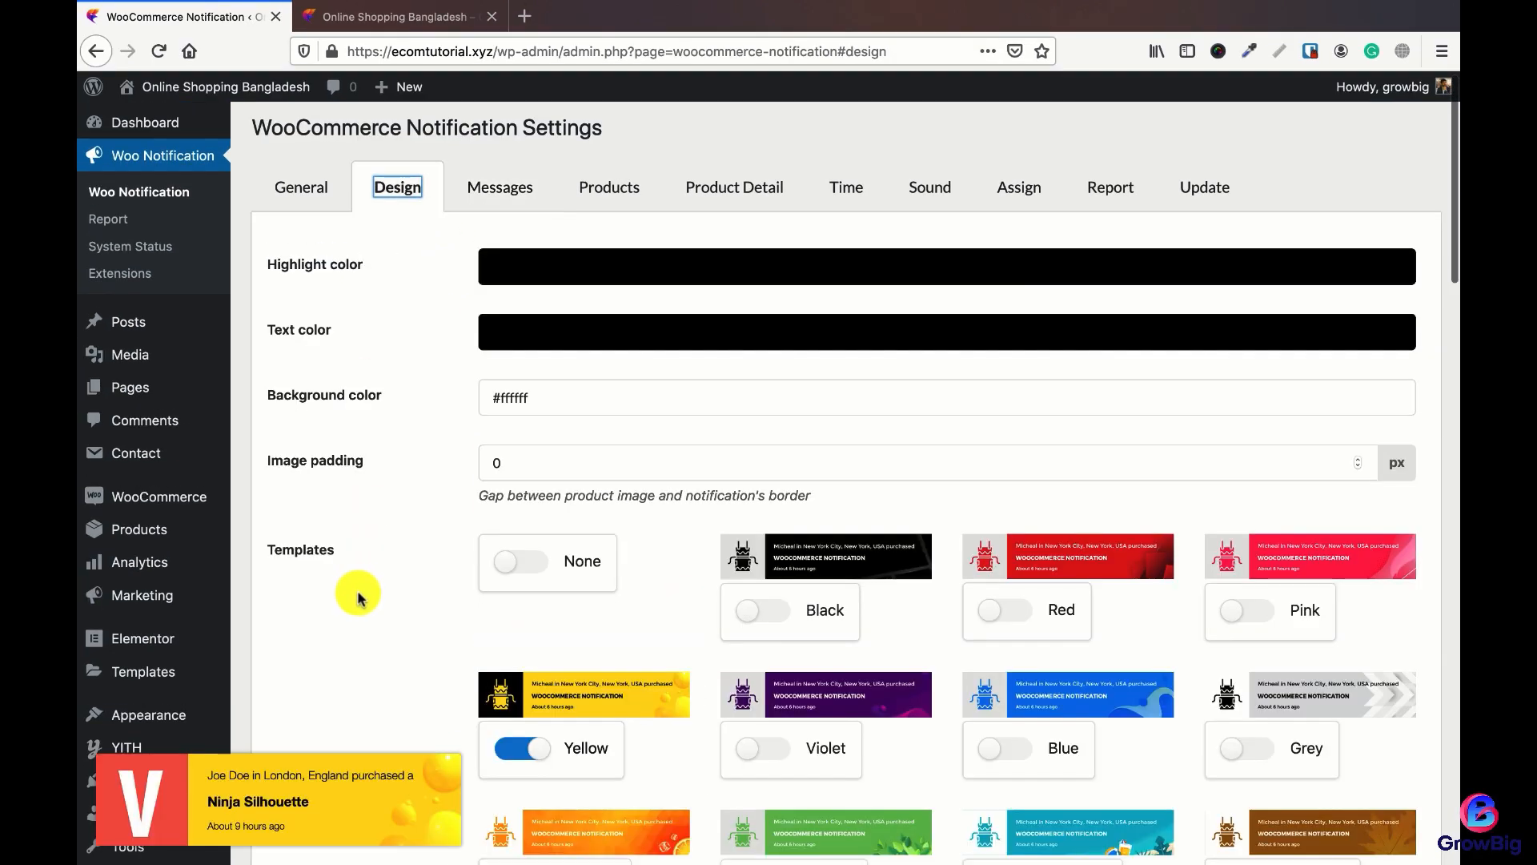
{"action": "scroll", "coordinate": [314, 593], "scroll_direction": "down", "scroll_amount": 1}
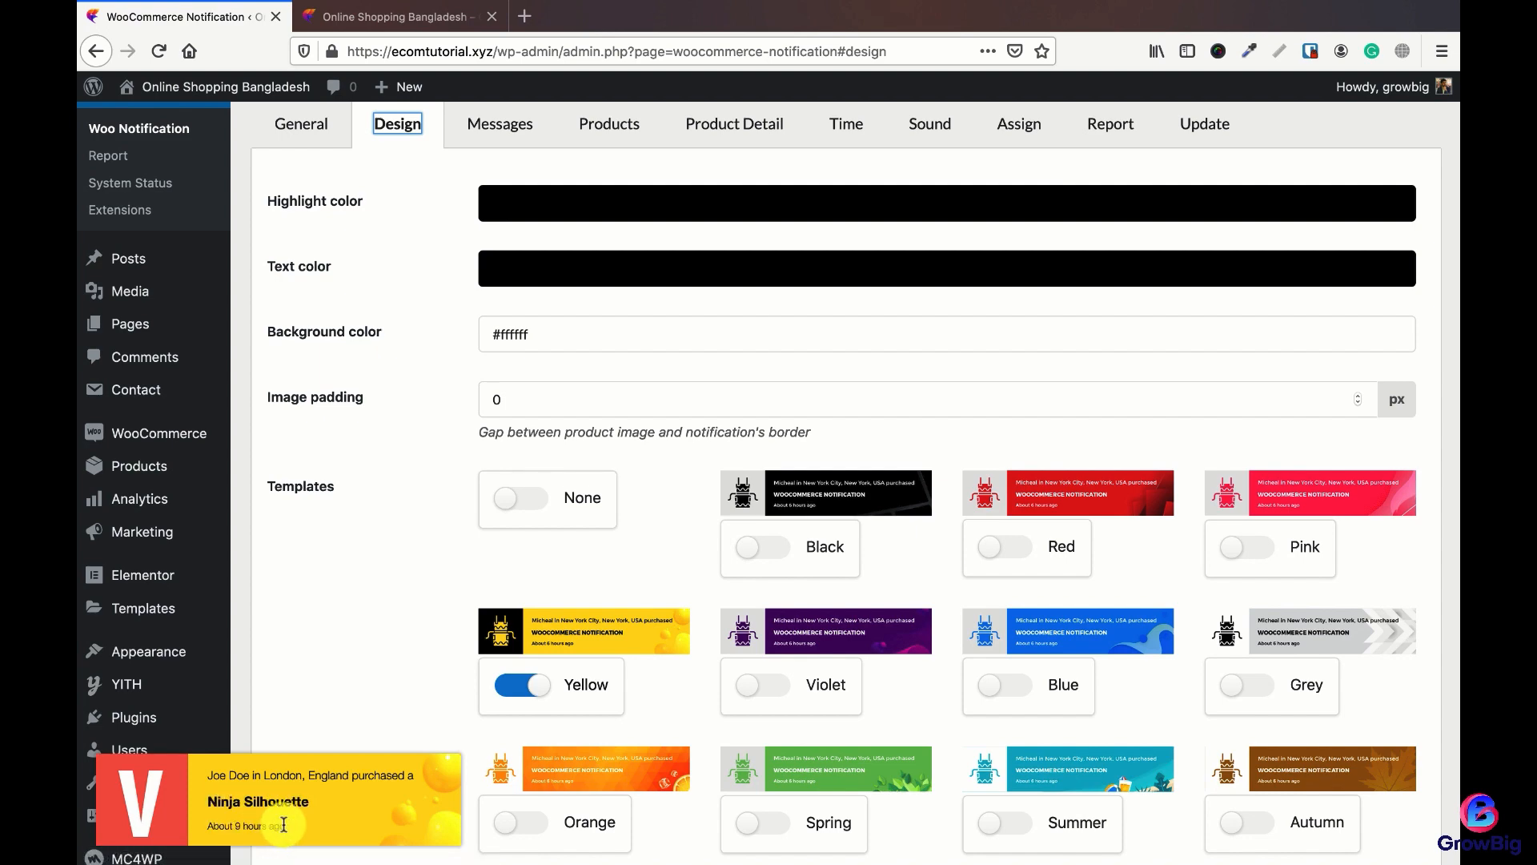
{"action": "left_click", "coordinate": [498, 127]}
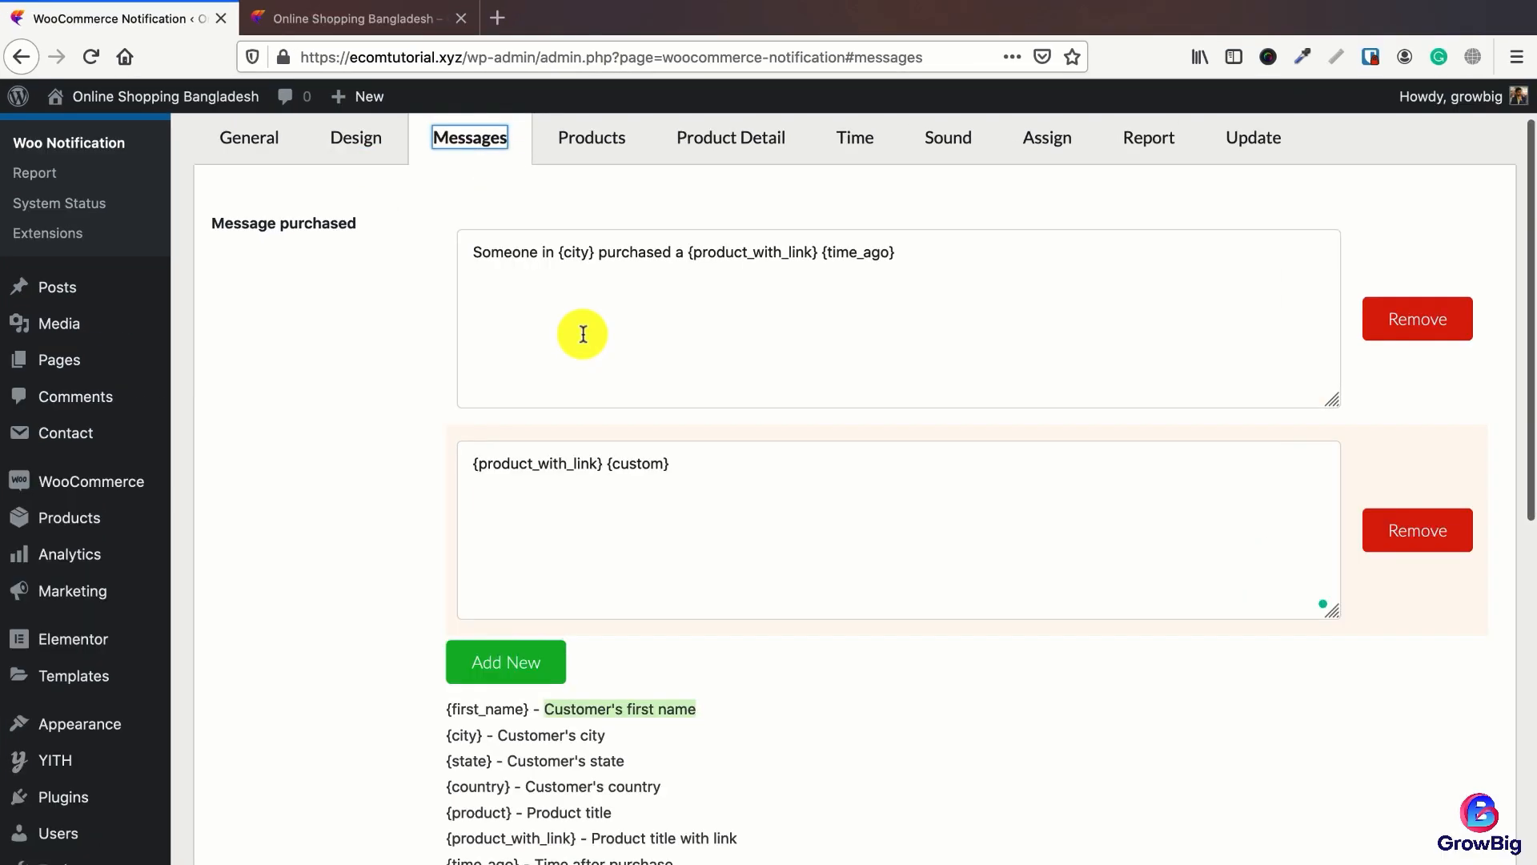
{"action": "left_click_drag", "start_coordinate": [528, 709], "coordinate": [452, 709]}
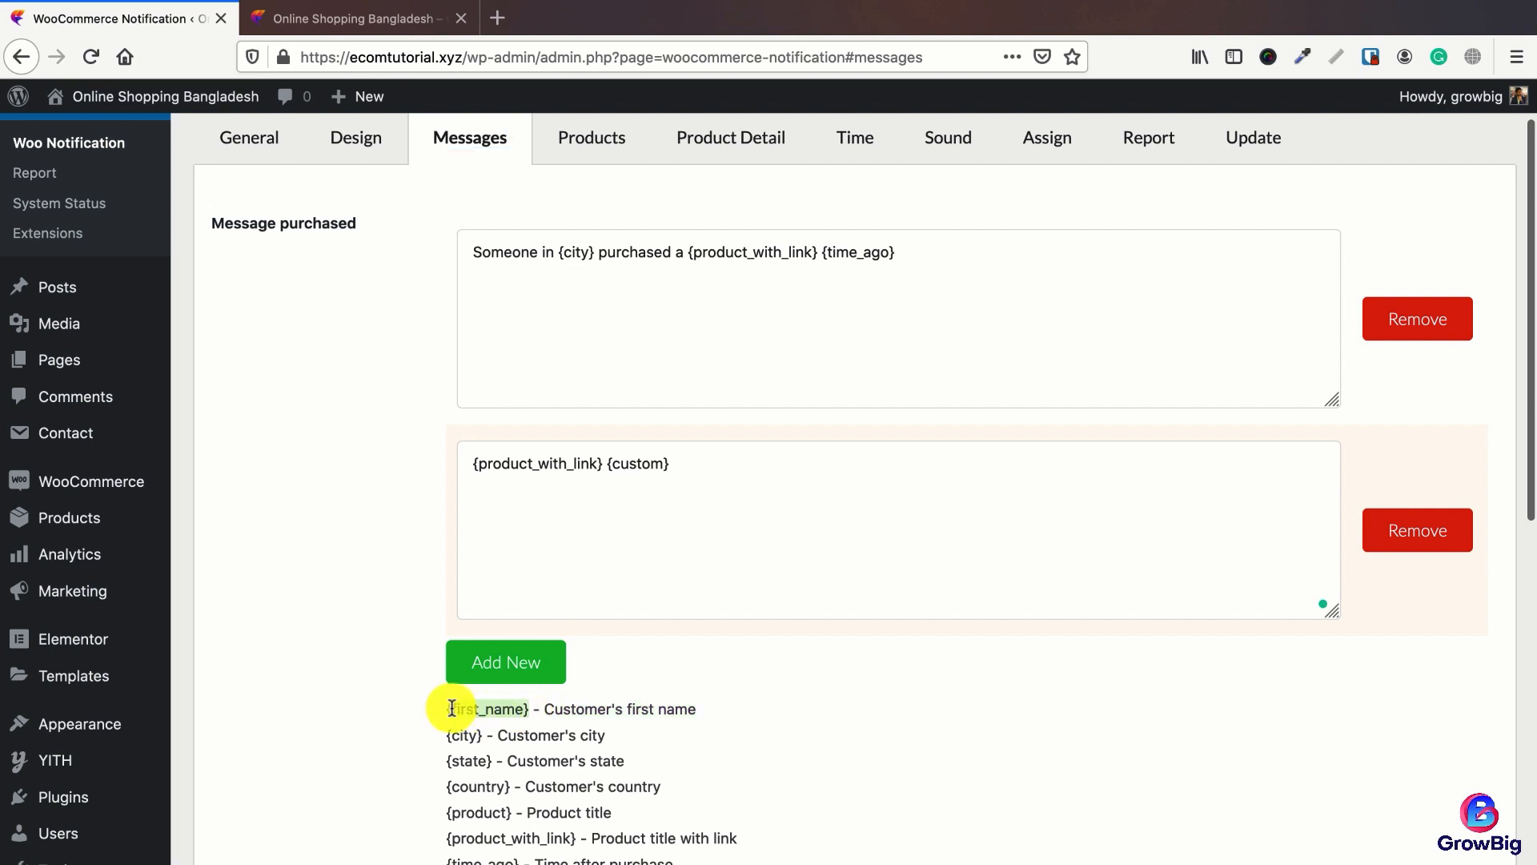
{"action": "left_click", "coordinate": [549, 534]}
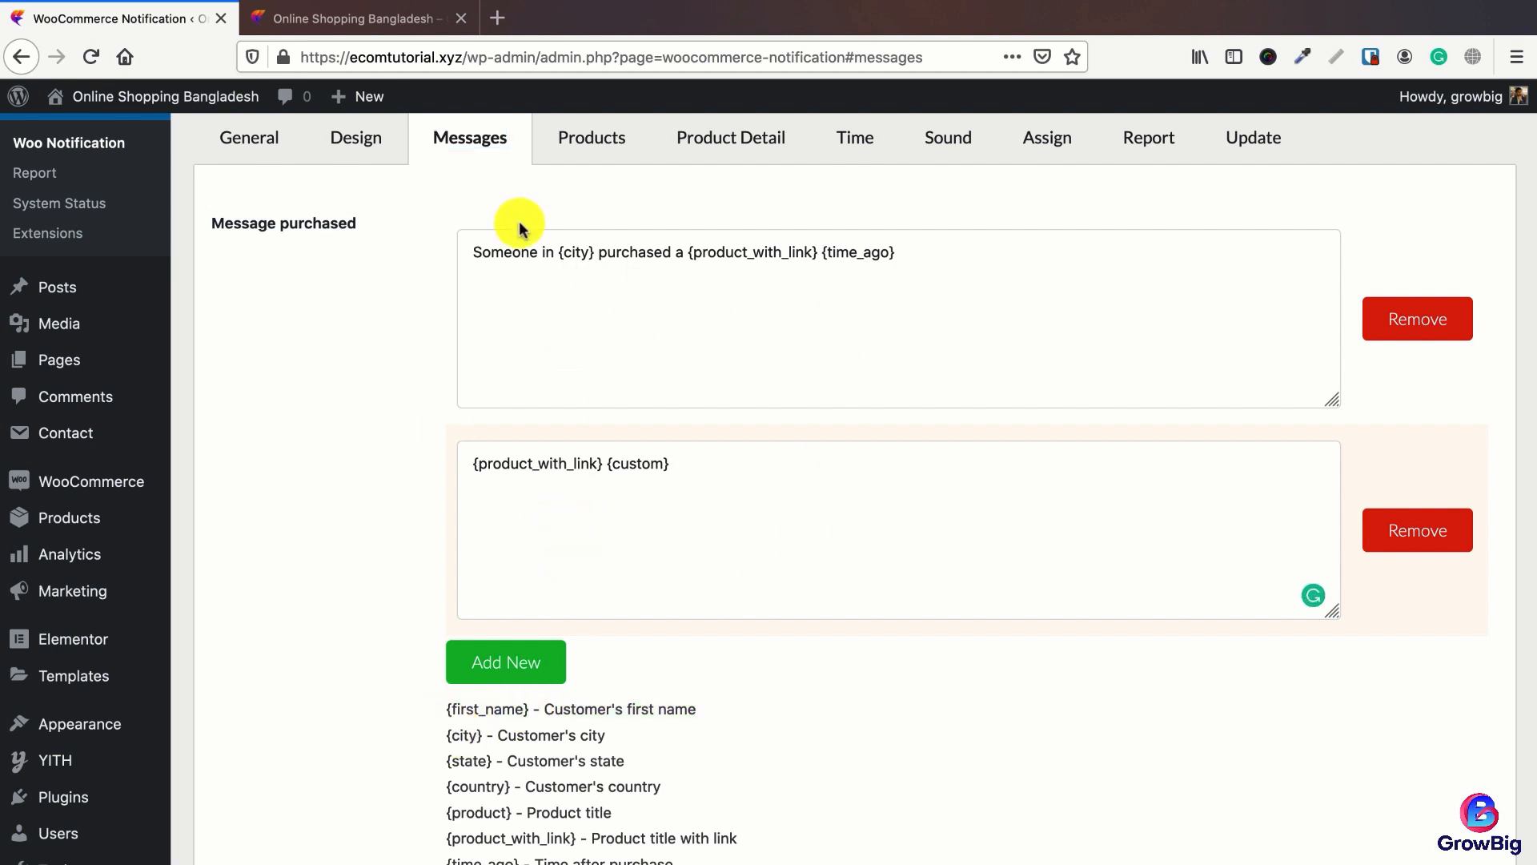
Step: Look over the storefront home page around Deals Of The Day and return to the notification message settings
{"action": "left_click", "coordinate": [360, 18]}
{"action": "scroll", "coordinate": [737, 520], "scroll_direction": "down", "scroll_amount": 5}
{"action": "scroll", "coordinate": [737, 530], "scroll_direction": "down", "scroll_amount": 4}
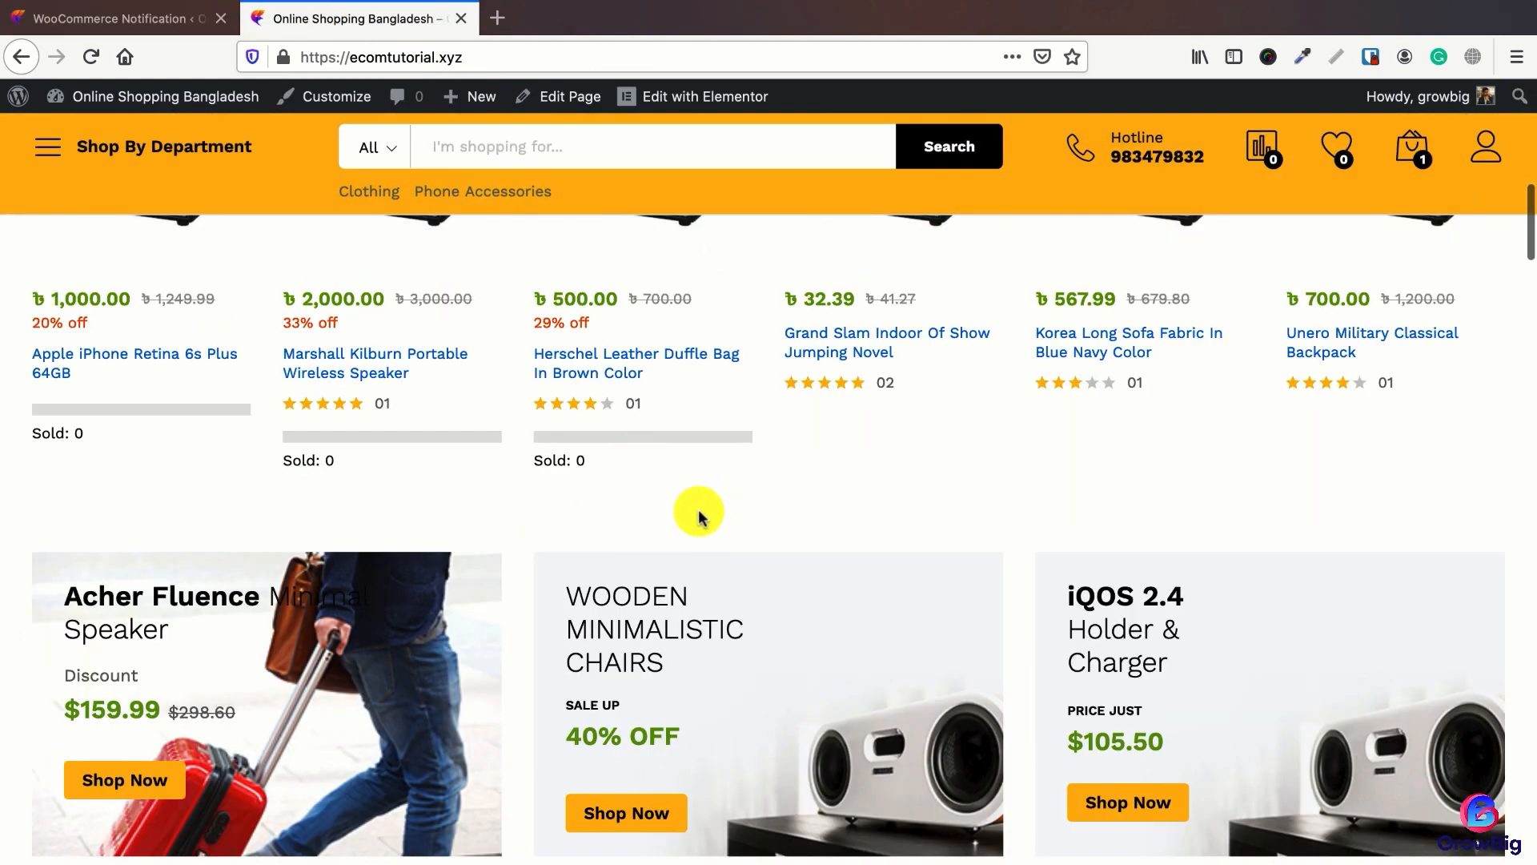
{"action": "scroll", "coordinate": [736, 534], "scroll_direction": "up", "scroll_amount": 5}
{"action": "scroll", "coordinate": [736, 533], "scroll_direction": "up", "scroll_amount": 2}
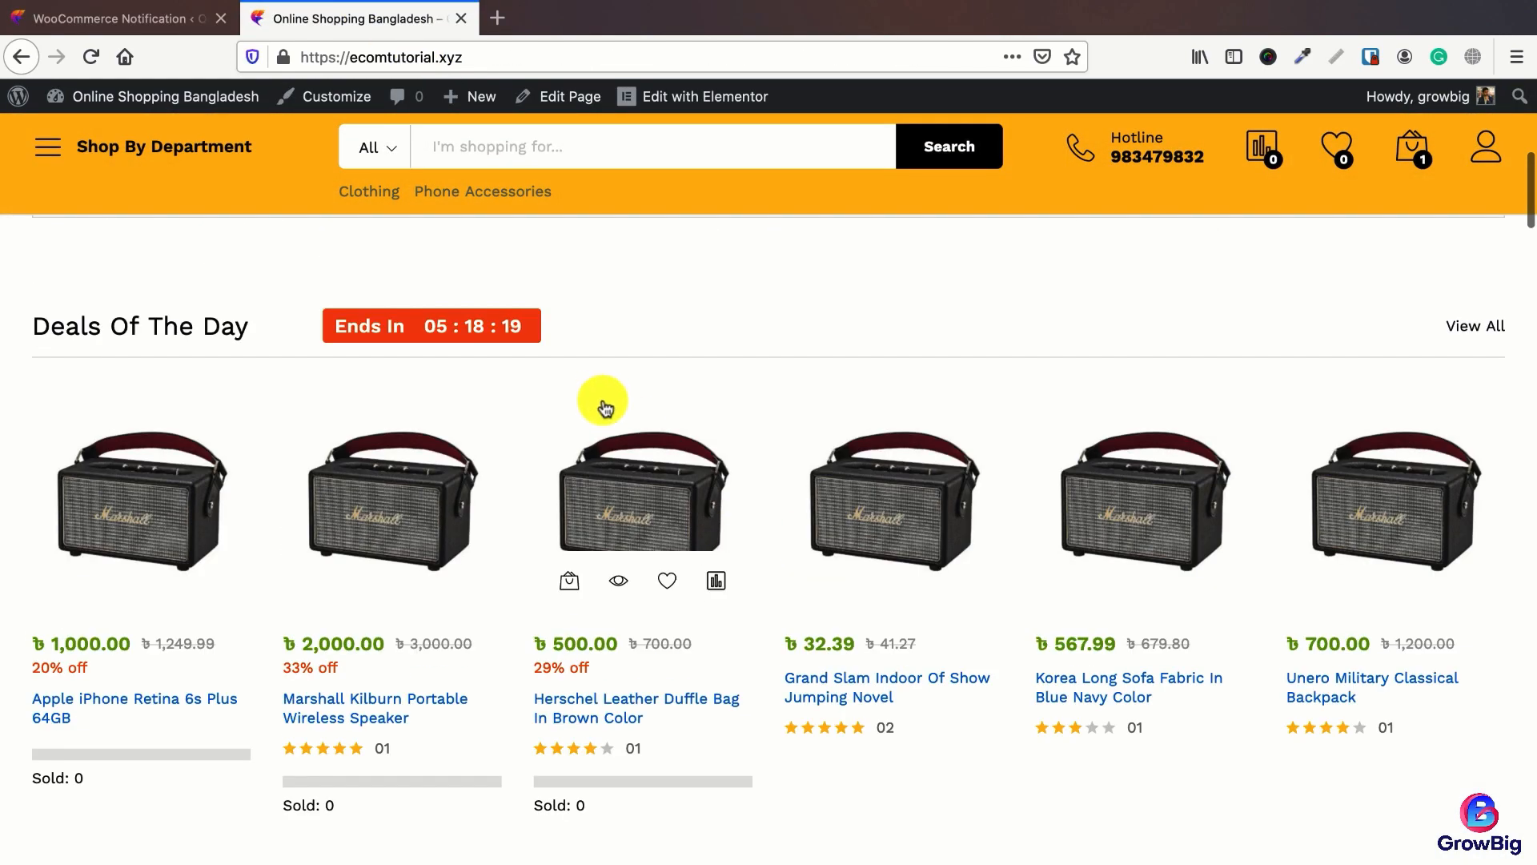
{"action": "left_click", "coordinate": [170, 21]}
Step: Review the message shortcodes from {first_name} and {city} through {product}, {product_with_link} and {time_ago}
{"action": "scroll", "coordinate": [532, 653], "scroll_direction": "down", "scroll_amount": 1}
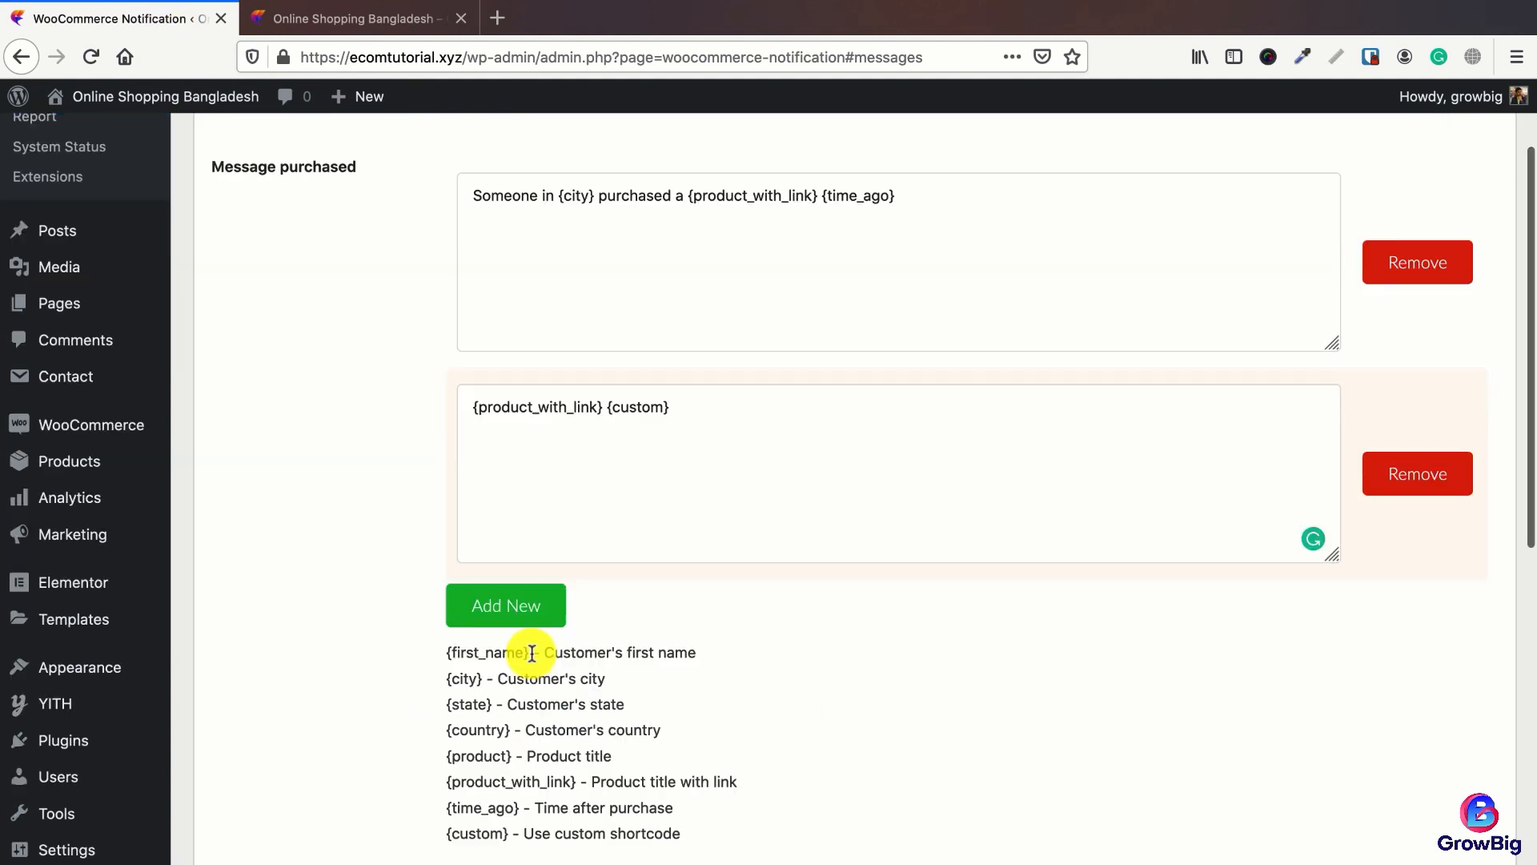
{"action": "left_click_drag", "start_coordinate": [531, 653], "coordinate": [446, 652]}
{"action": "scroll", "coordinate": [609, 606], "scroll_direction": "down", "scroll_amount": 3}
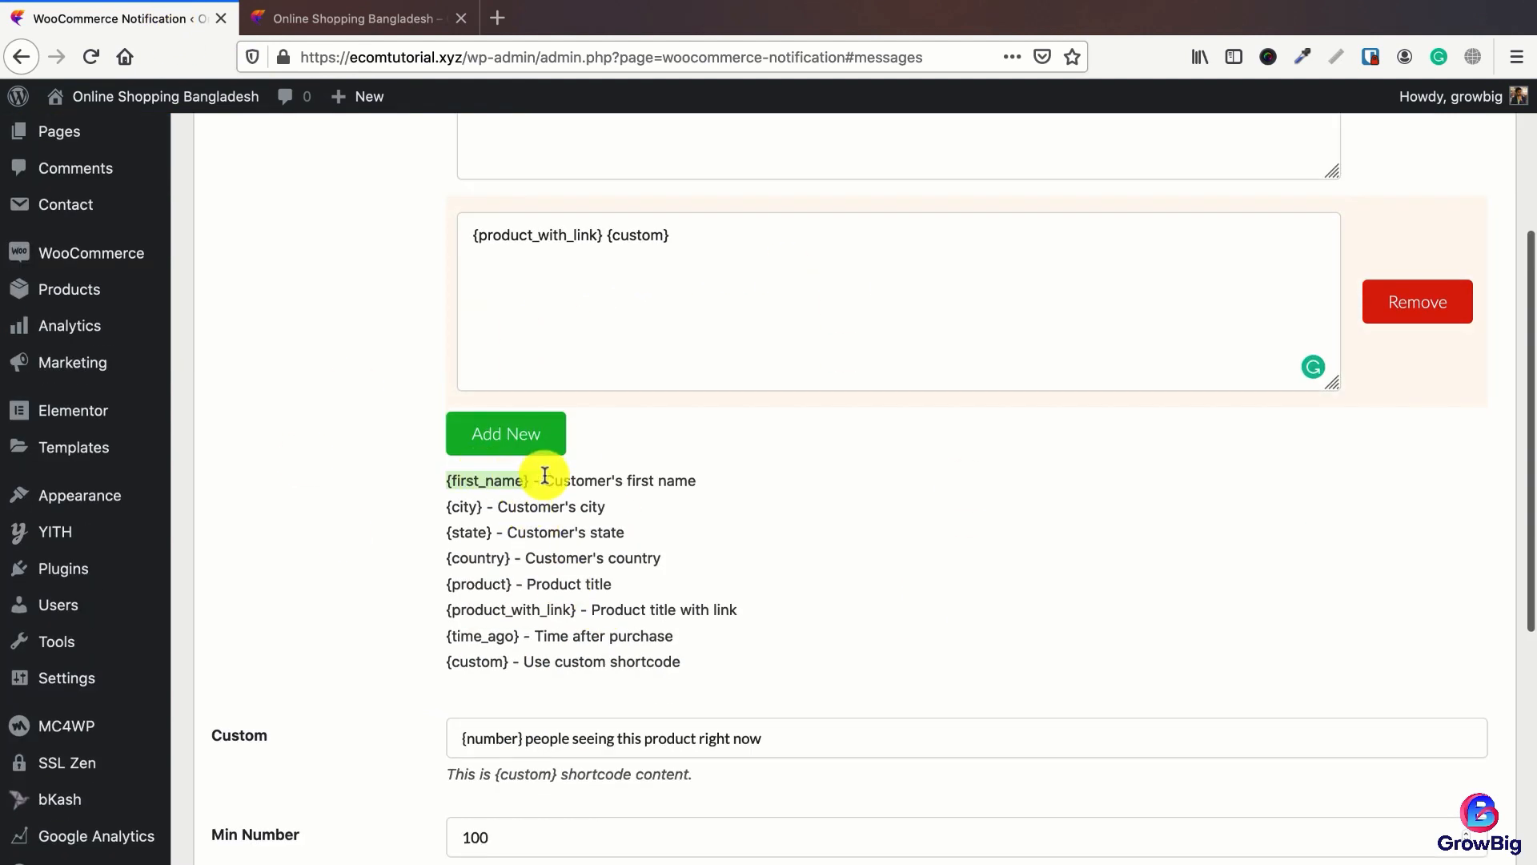
{"action": "scroll", "coordinate": [577, 503], "scroll_direction": "down", "scroll_amount": 1}
{"action": "left_click", "coordinate": [473, 447]}
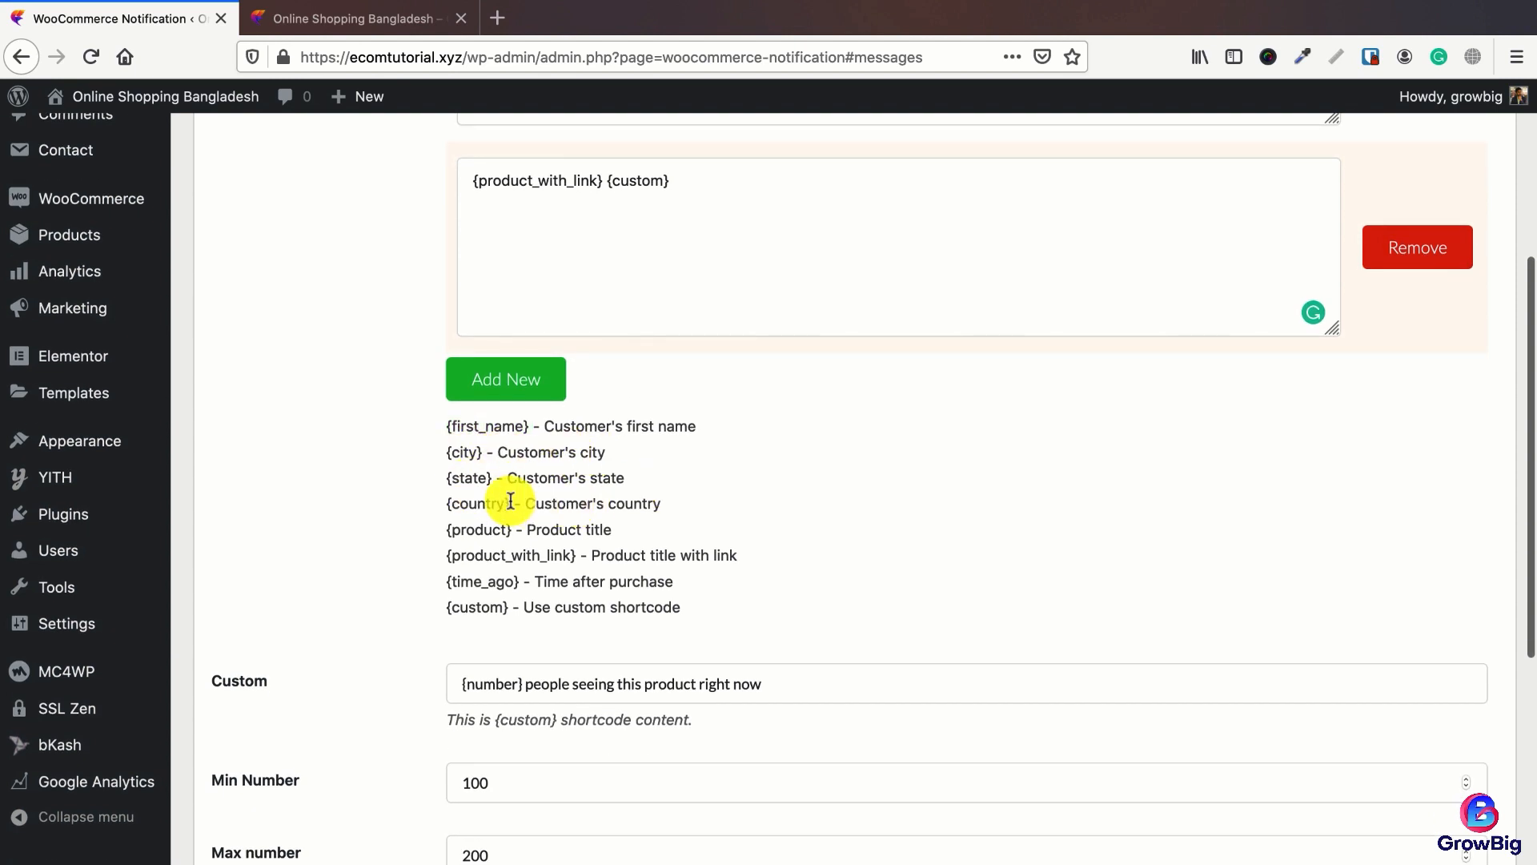
{"action": "left_click_drag", "start_coordinate": [509, 529], "coordinate": [446, 529]}
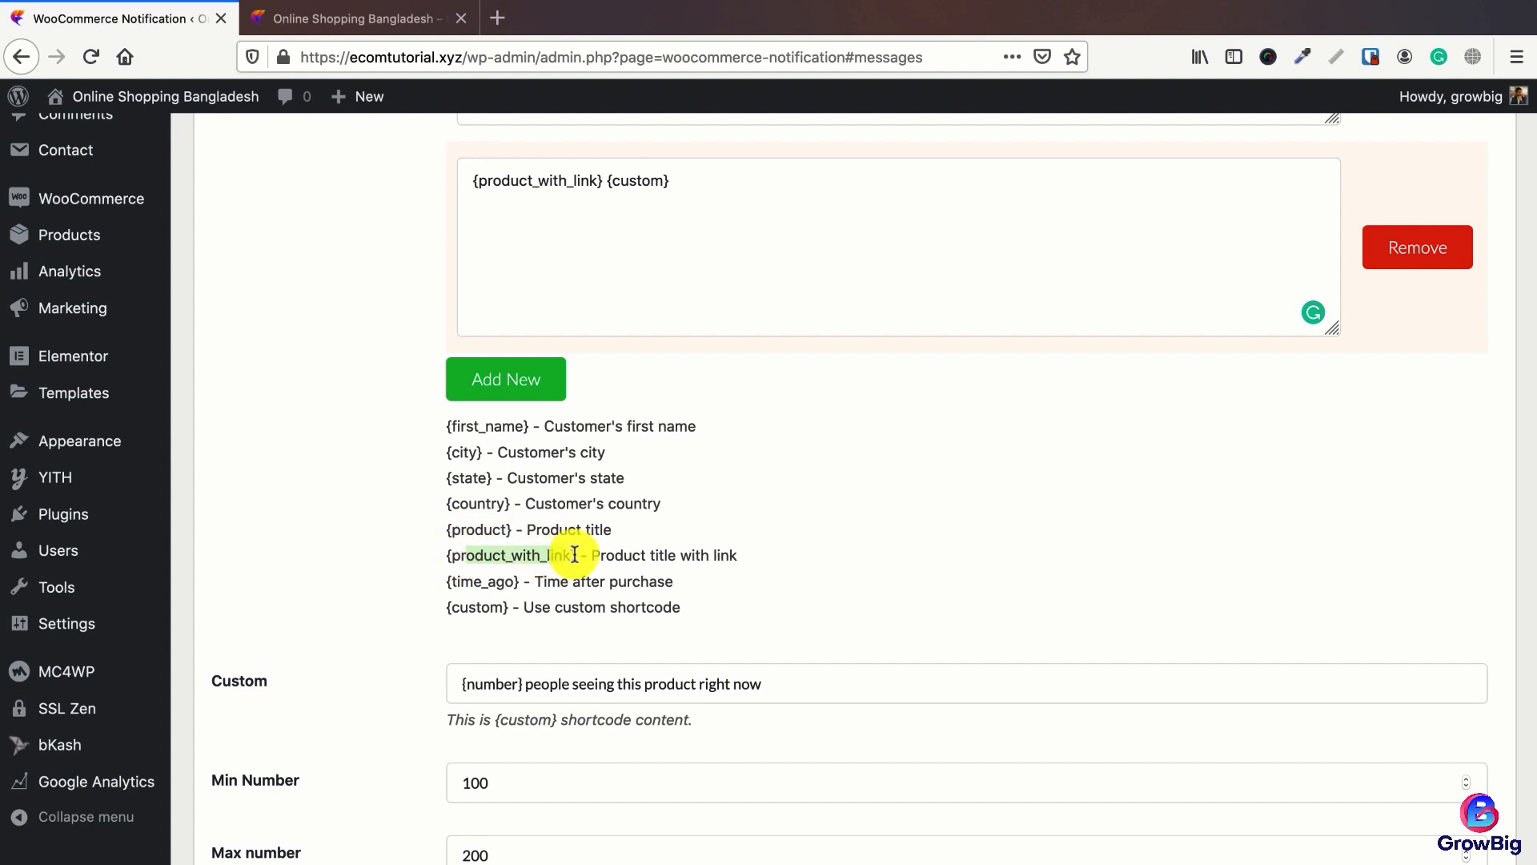
{"action": "left_click_drag", "start_coordinate": [576, 555], "coordinate": [450, 555]}
{"action": "left_click_drag", "start_coordinate": [465, 584], "coordinate": [522, 583]}
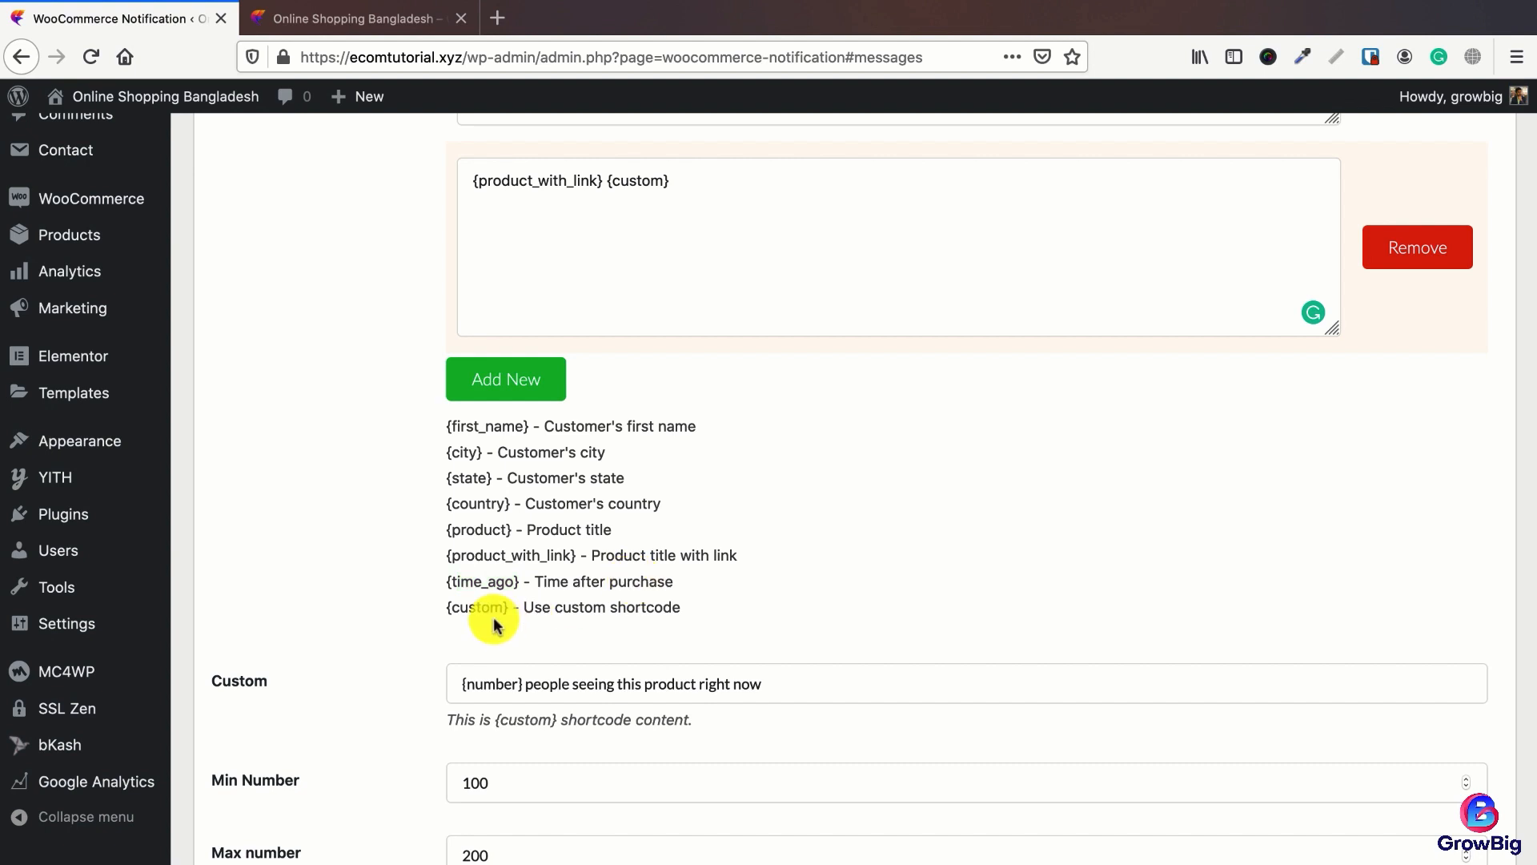
Step: Examine the {custom} shortcode, its text in the Custom field and its use in the second purchase message
{"action": "scroll", "coordinate": [493, 619], "scroll_direction": "down", "scroll_amount": 3}
{"action": "left_click_drag", "start_coordinate": [508, 441], "coordinate": [441, 443]}
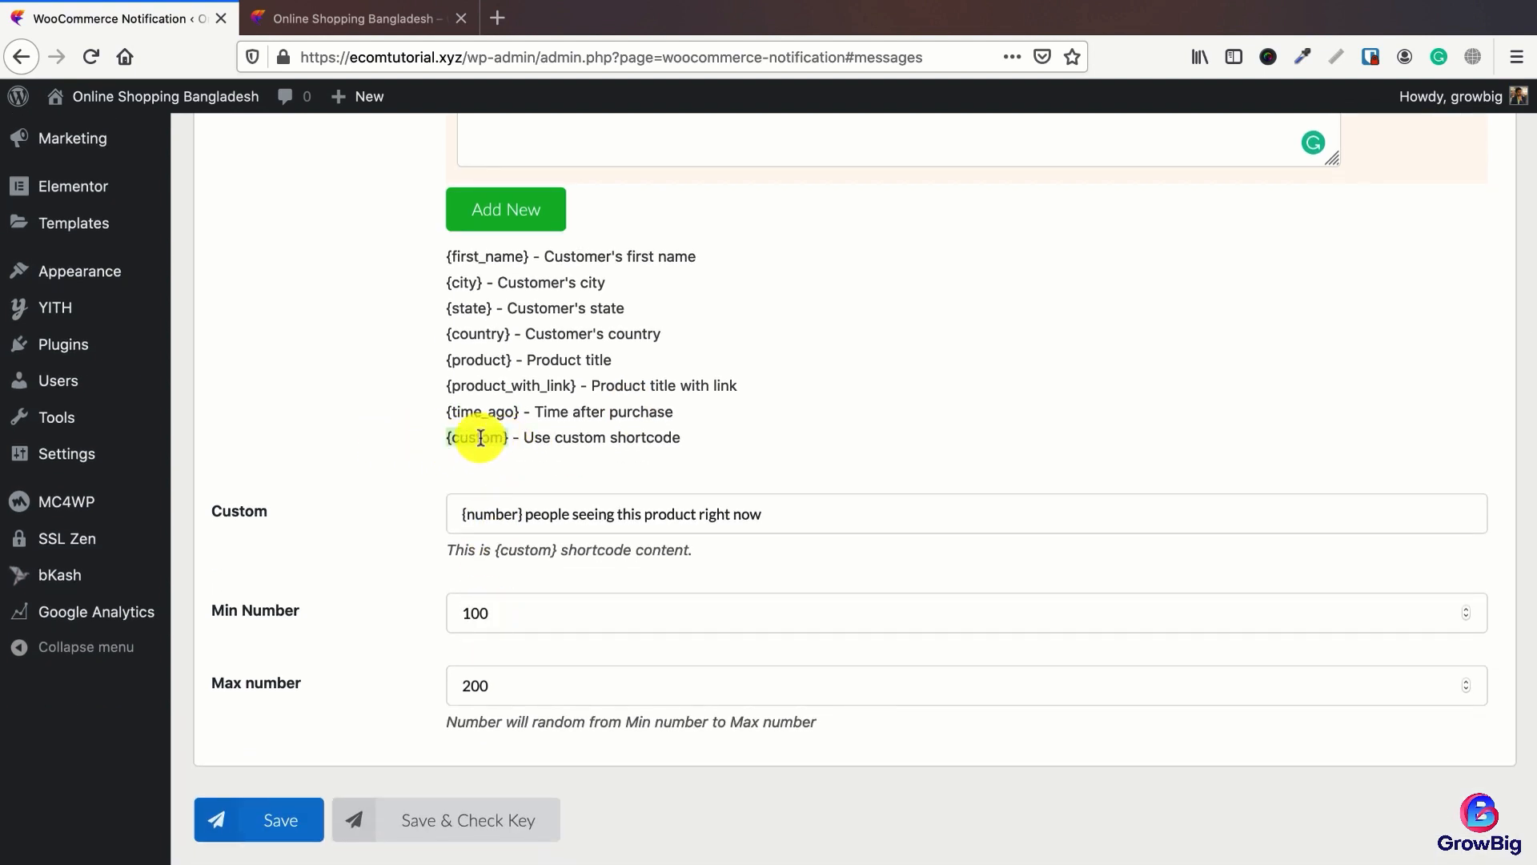
{"action": "left_click", "coordinate": [817, 513]}
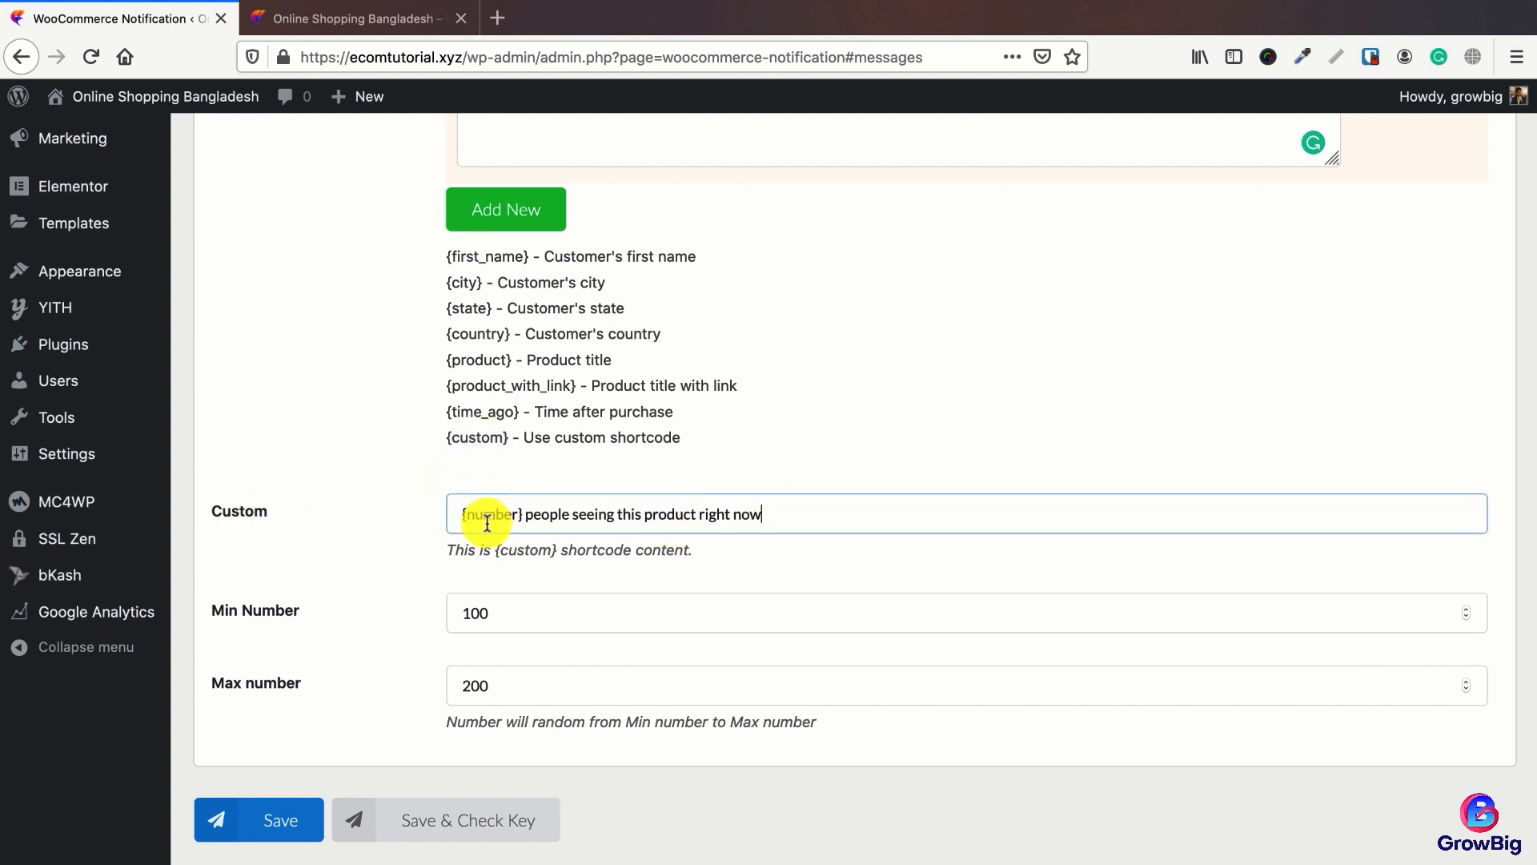
{"action": "left_click_drag", "start_coordinate": [529, 514], "coordinate": [750, 515]}
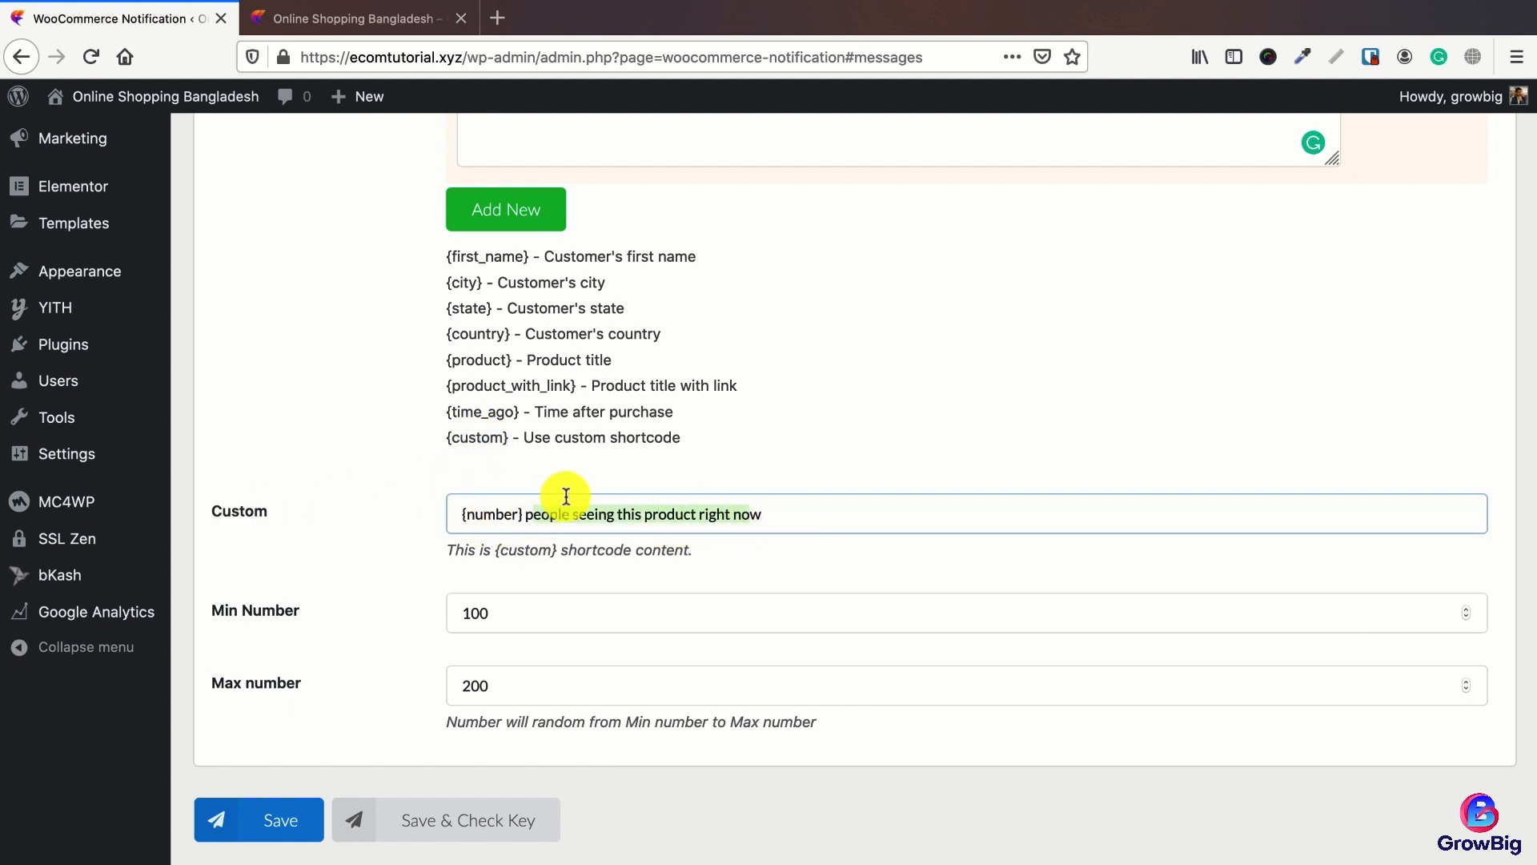
{"action": "left_click", "coordinate": [479, 439]}
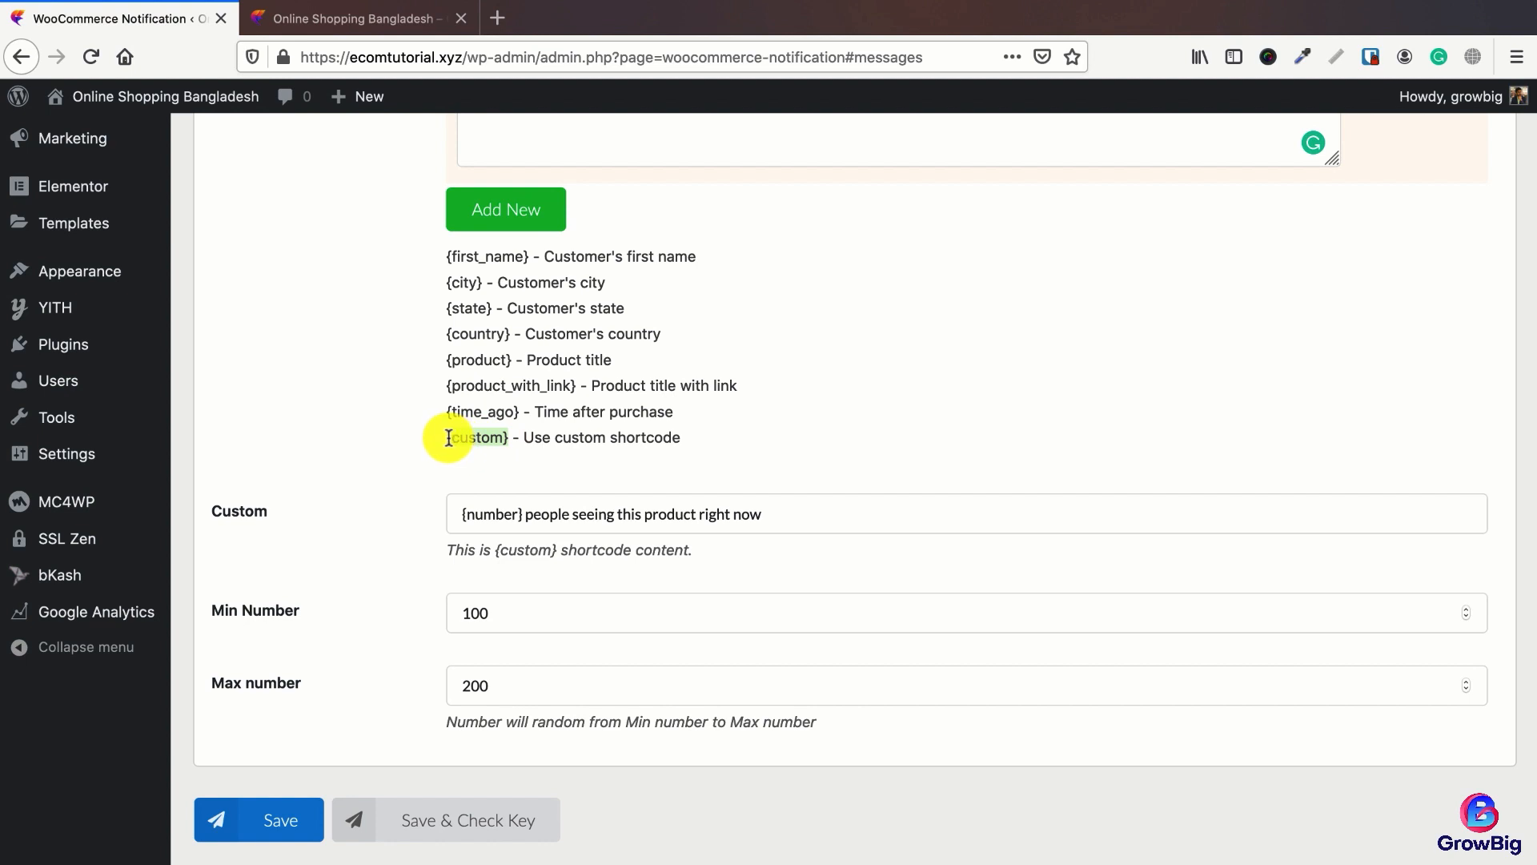
{"action": "scroll", "coordinate": [763, 509], "scroll_direction": "up", "scroll_amount": 3}
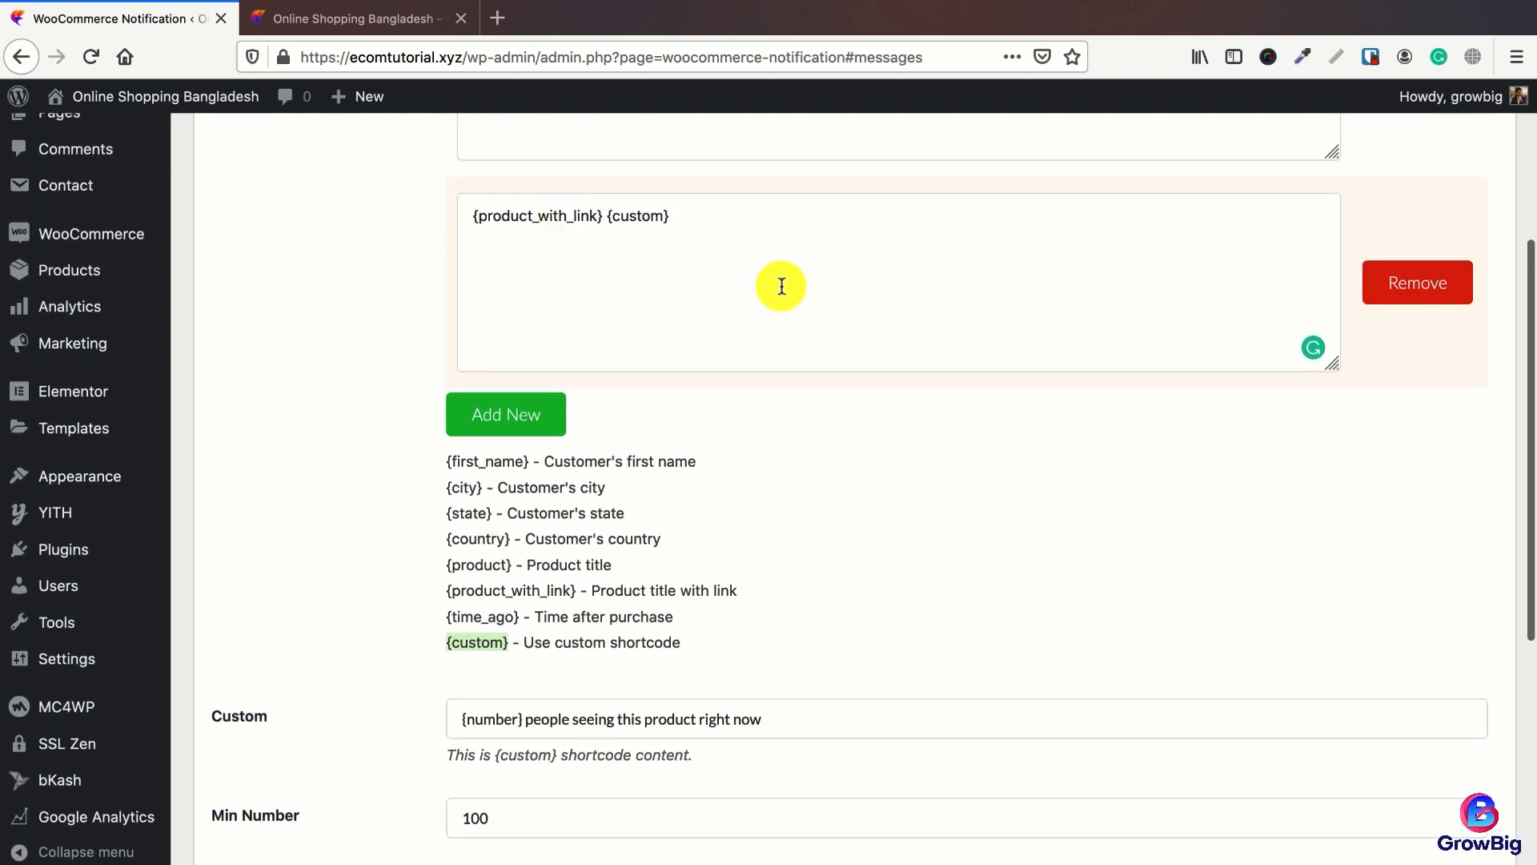
{"action": "scroll", "coordinate": [383, 280], "scroll_direction": "up", "scroll_amount": 5}
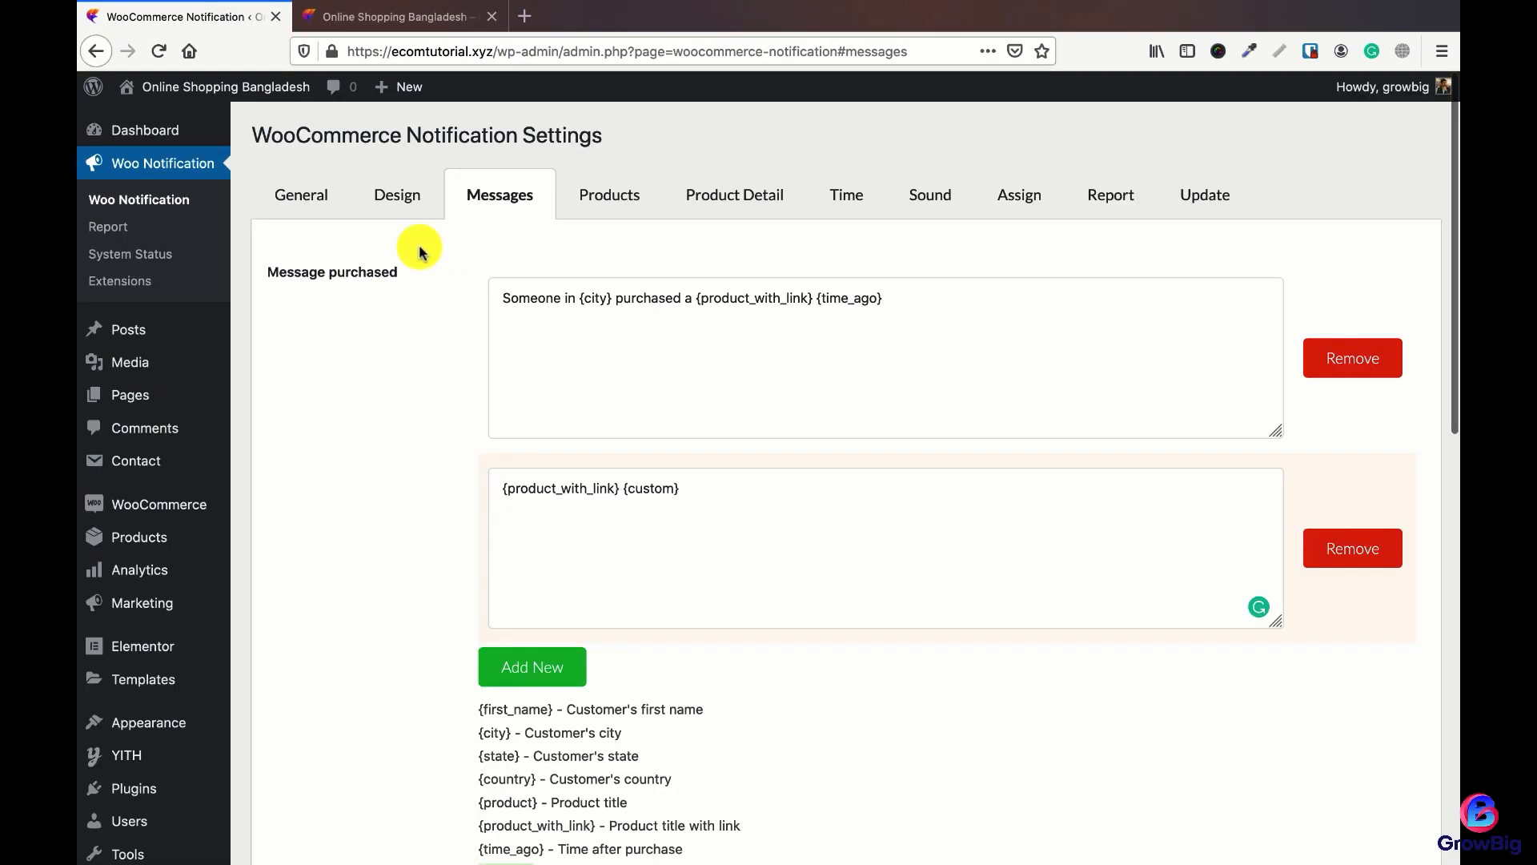
Step: Examine the {number} placeholder in the Custom message text together with the Min Number and Max number fields
{"action": "left_click", "coordinate": [404, 215]}
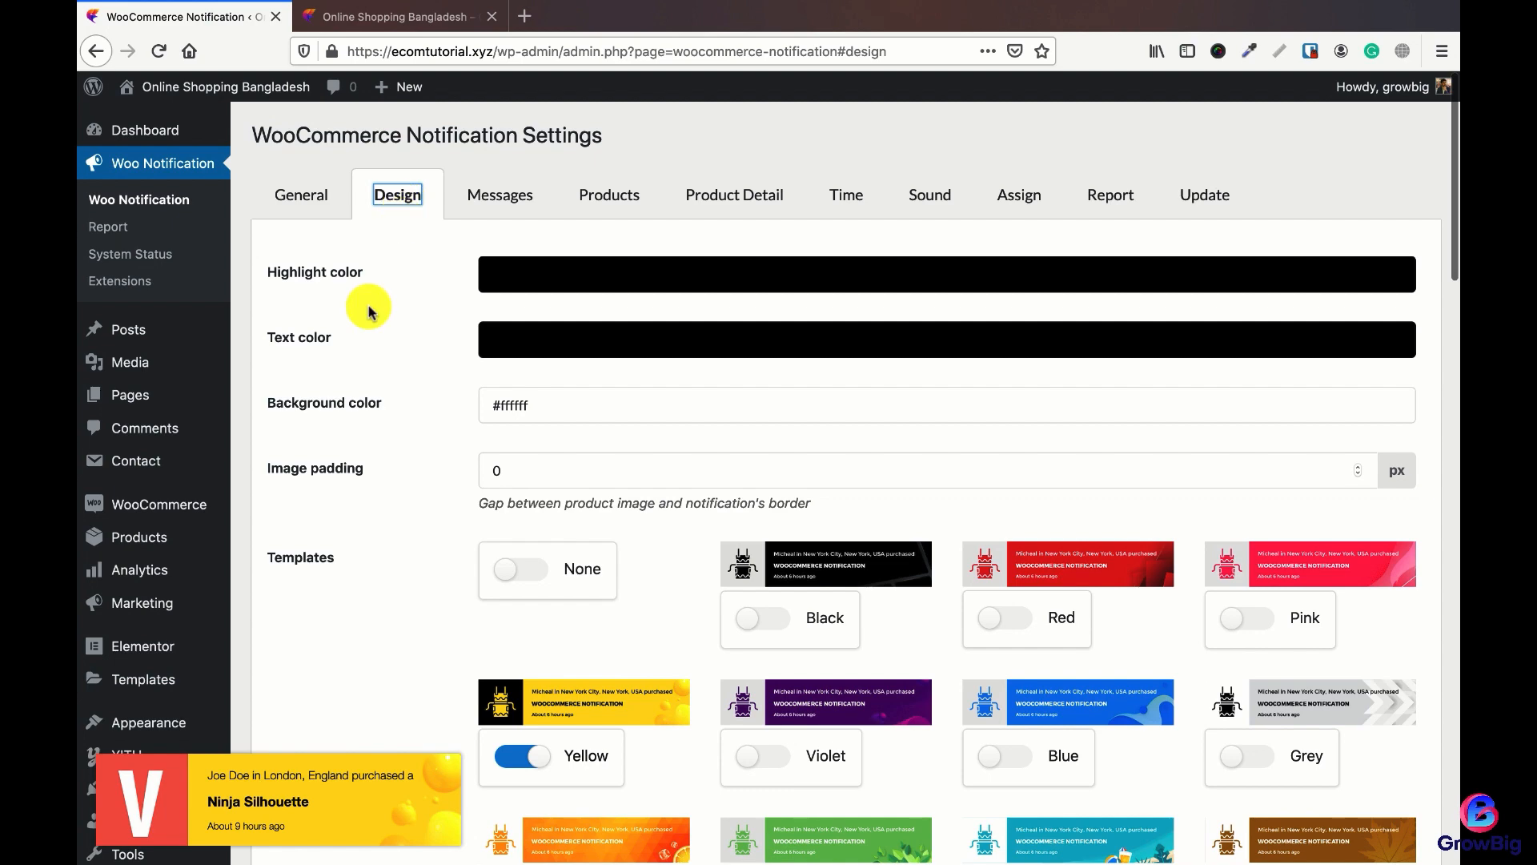
{"action": "left_click", "coordinate": [512, 197]}
{"action": "scroll", "coordinate": [628, 470], "scroll_direction": "down", "scroll_amount": 7}
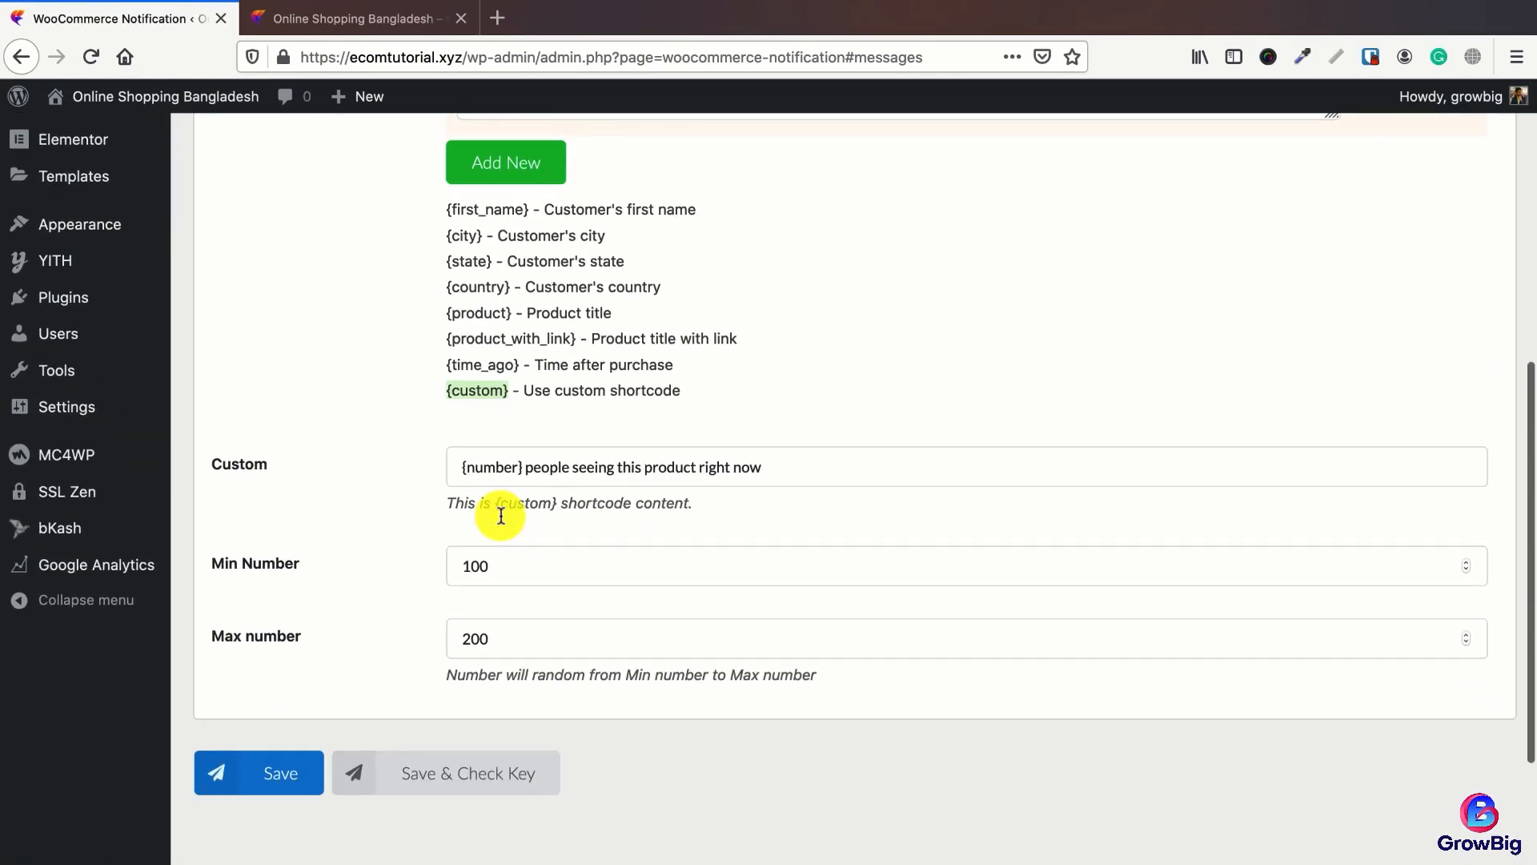
{"action": "left_click", "coordinate": [487, 467]}
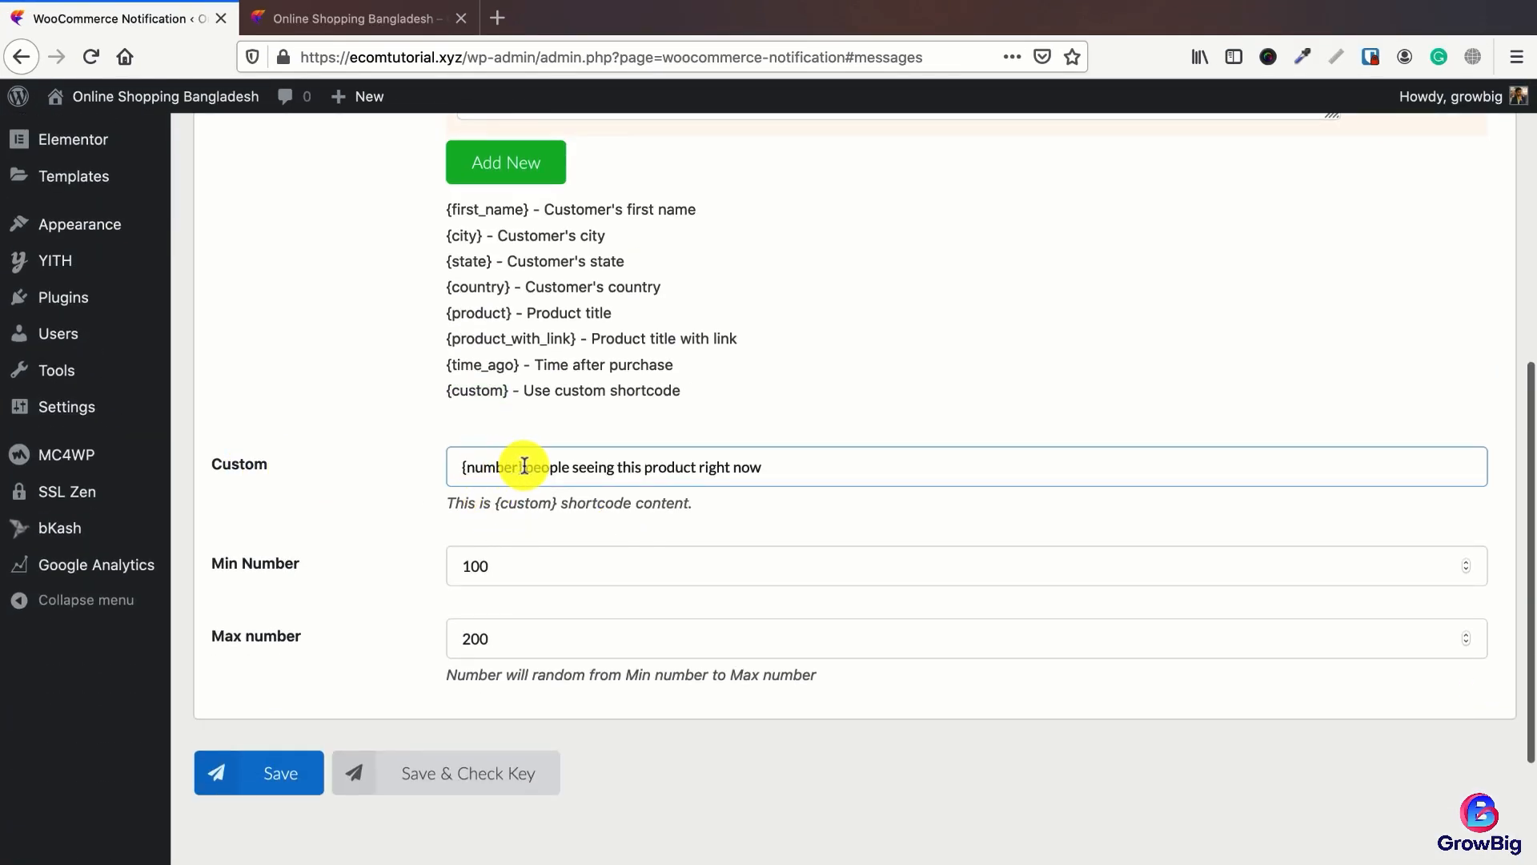
{"action": "left_click_drag", "start_coordinate": [524, 467], "coordinate": [460, 463]}
{"action": "left_click", "coordinate": [569, 566]}
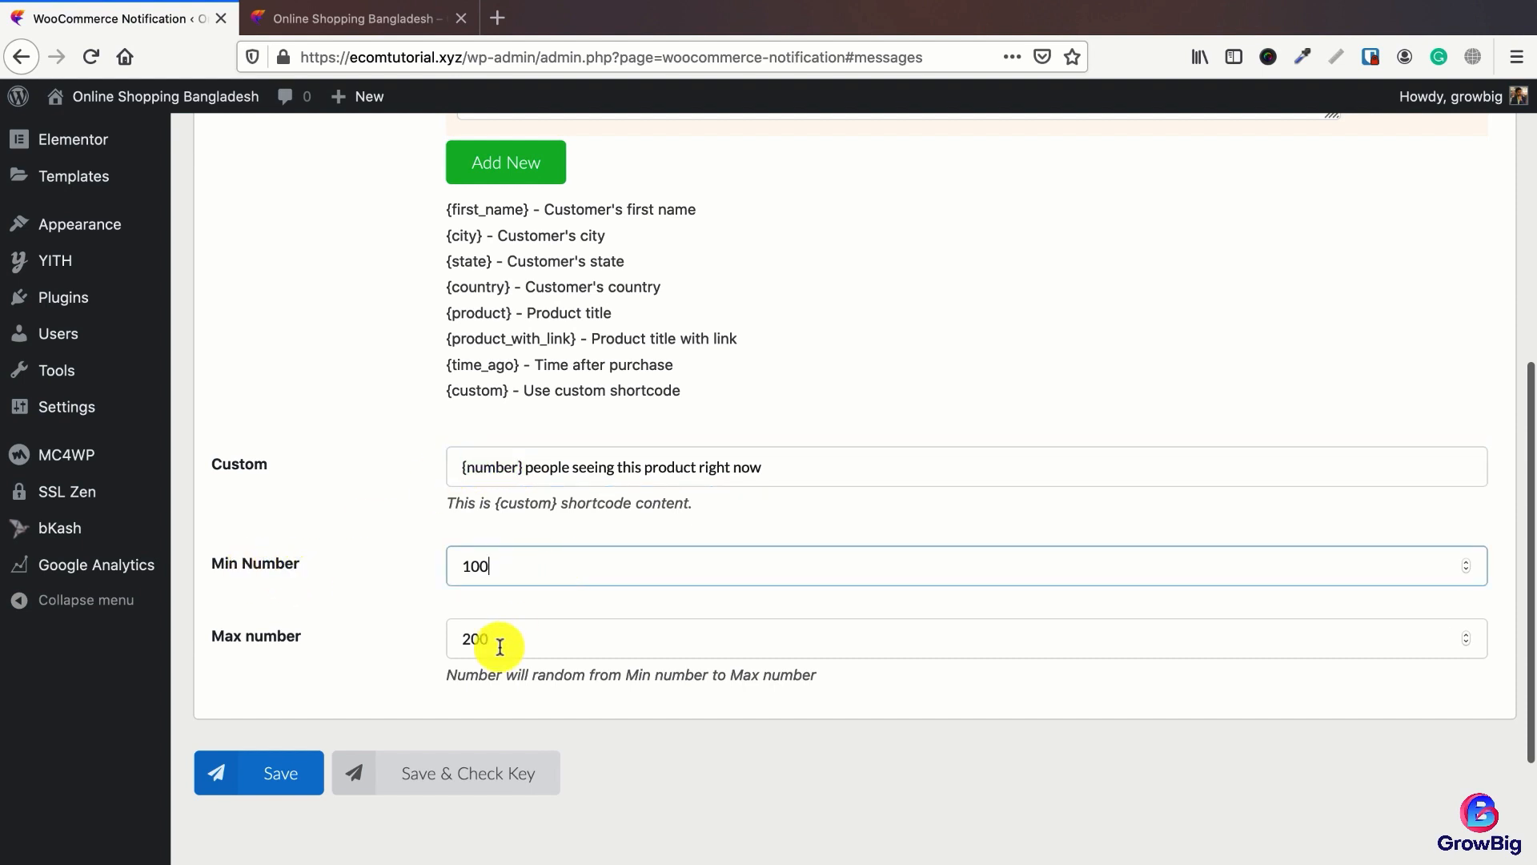
{"action": "left_click", "coordinate": [517, 638]}
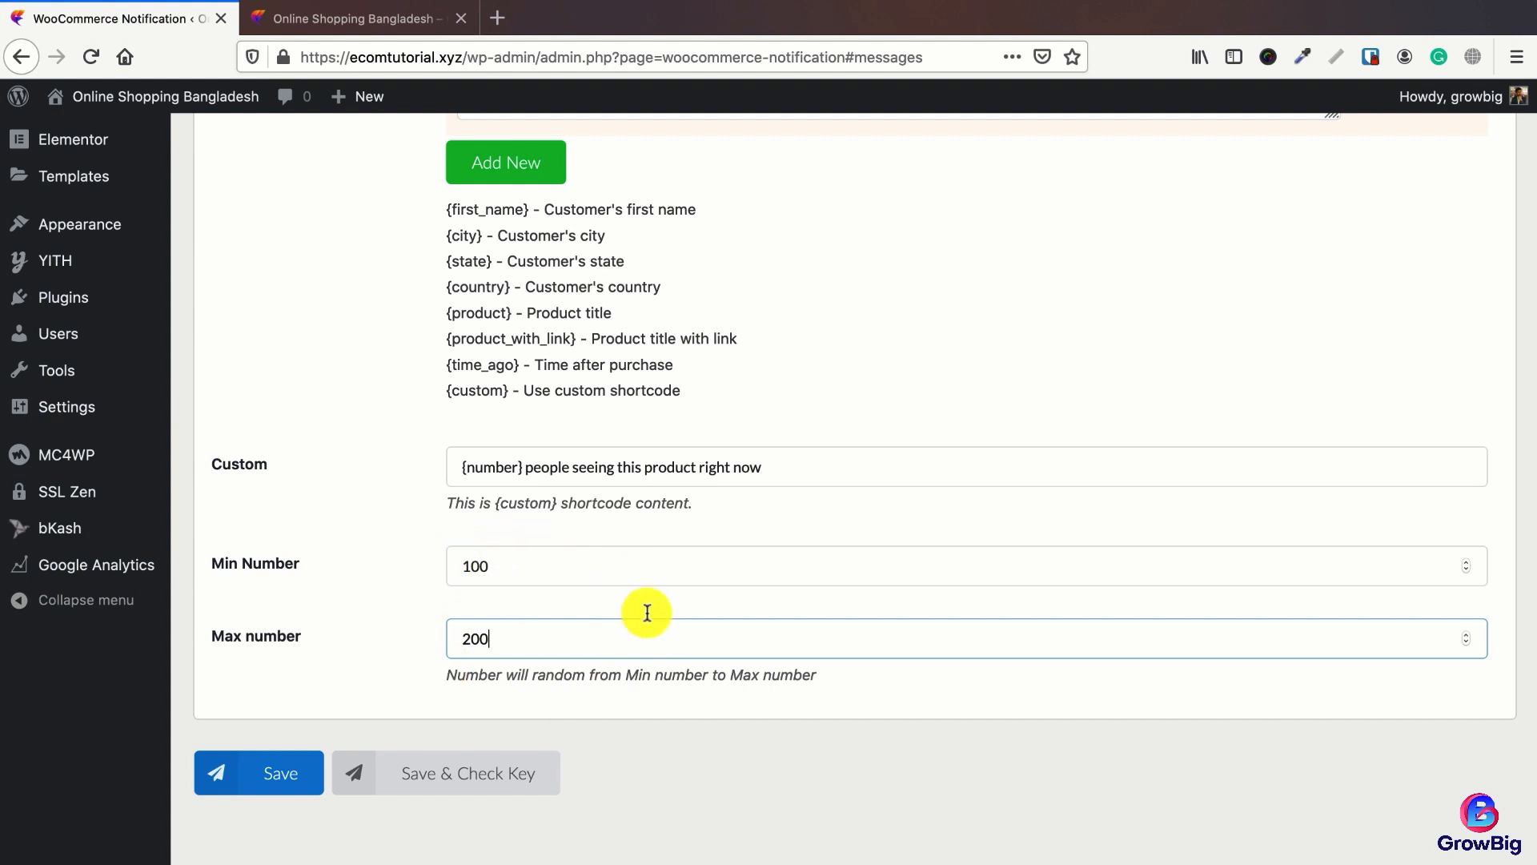
{"action": "left_click_drag", "start_coordinate": [522, 468], "coordinate": [489, 467]}
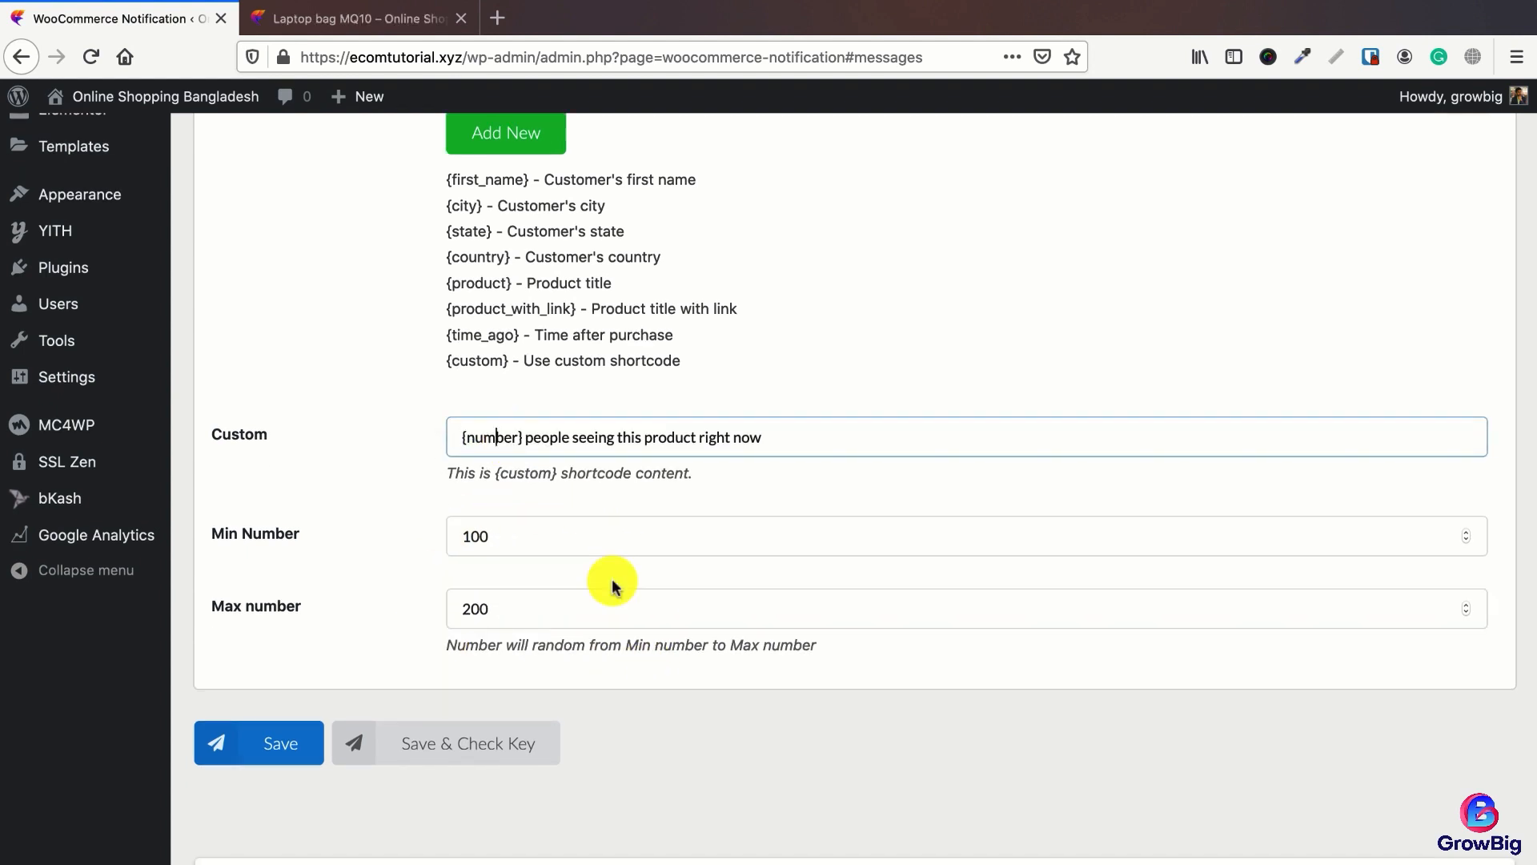
Step: Look over the General and Design settings again and return to the two purchase messages
{"action": "scroll", "coordinate": [612, 584], "scroll_direction": "up", "scroll_amount": 8}
{"action": "left_click", "coordinate": [252, 234]}
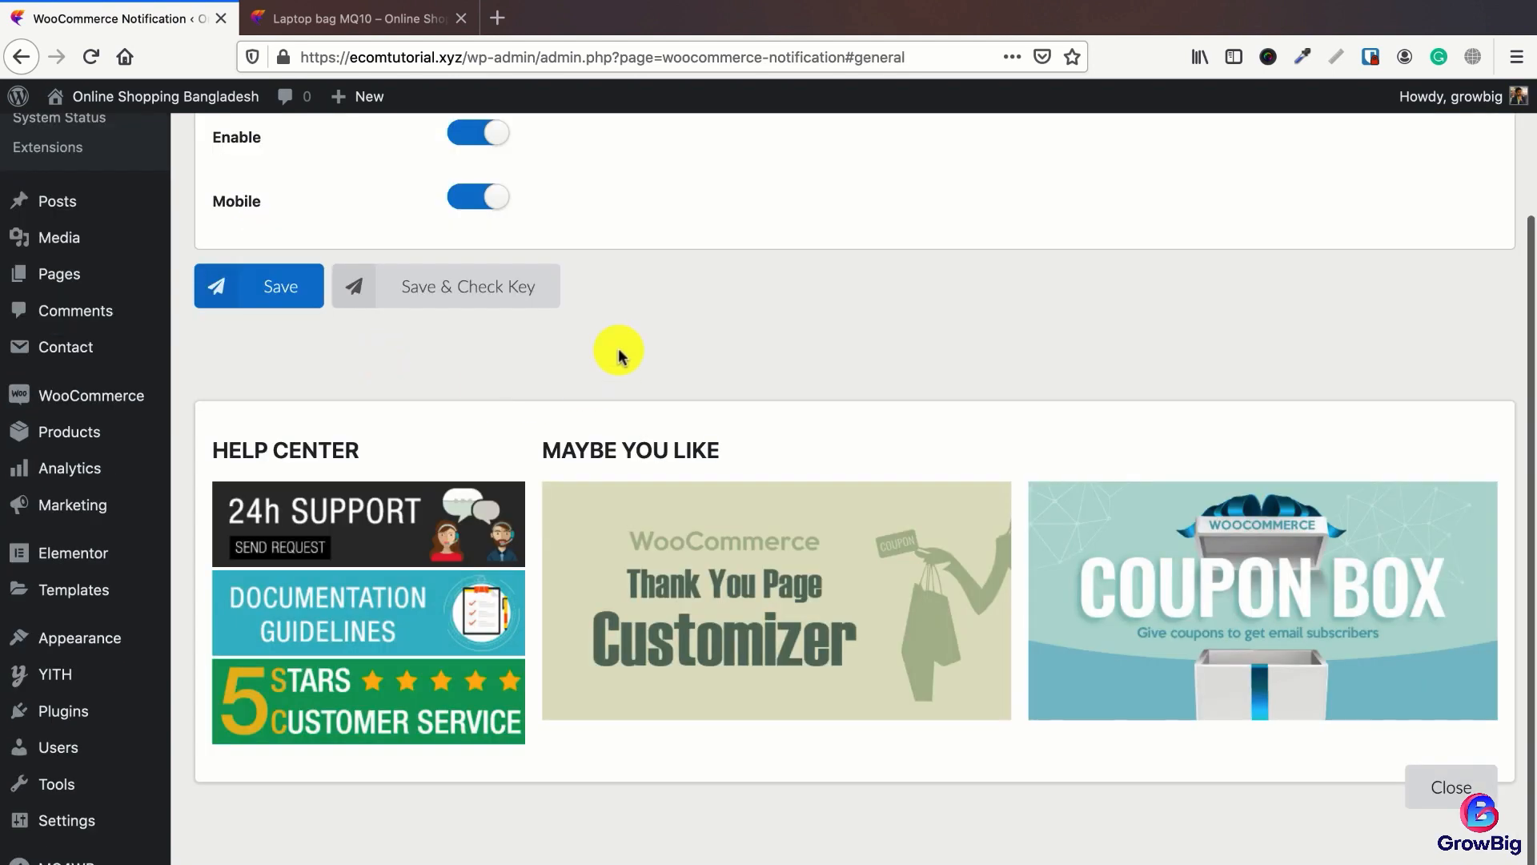
{"action": "scroll", "coordinate": [569, 601], "scroll_direction": "up", "scroll_amount": 3}
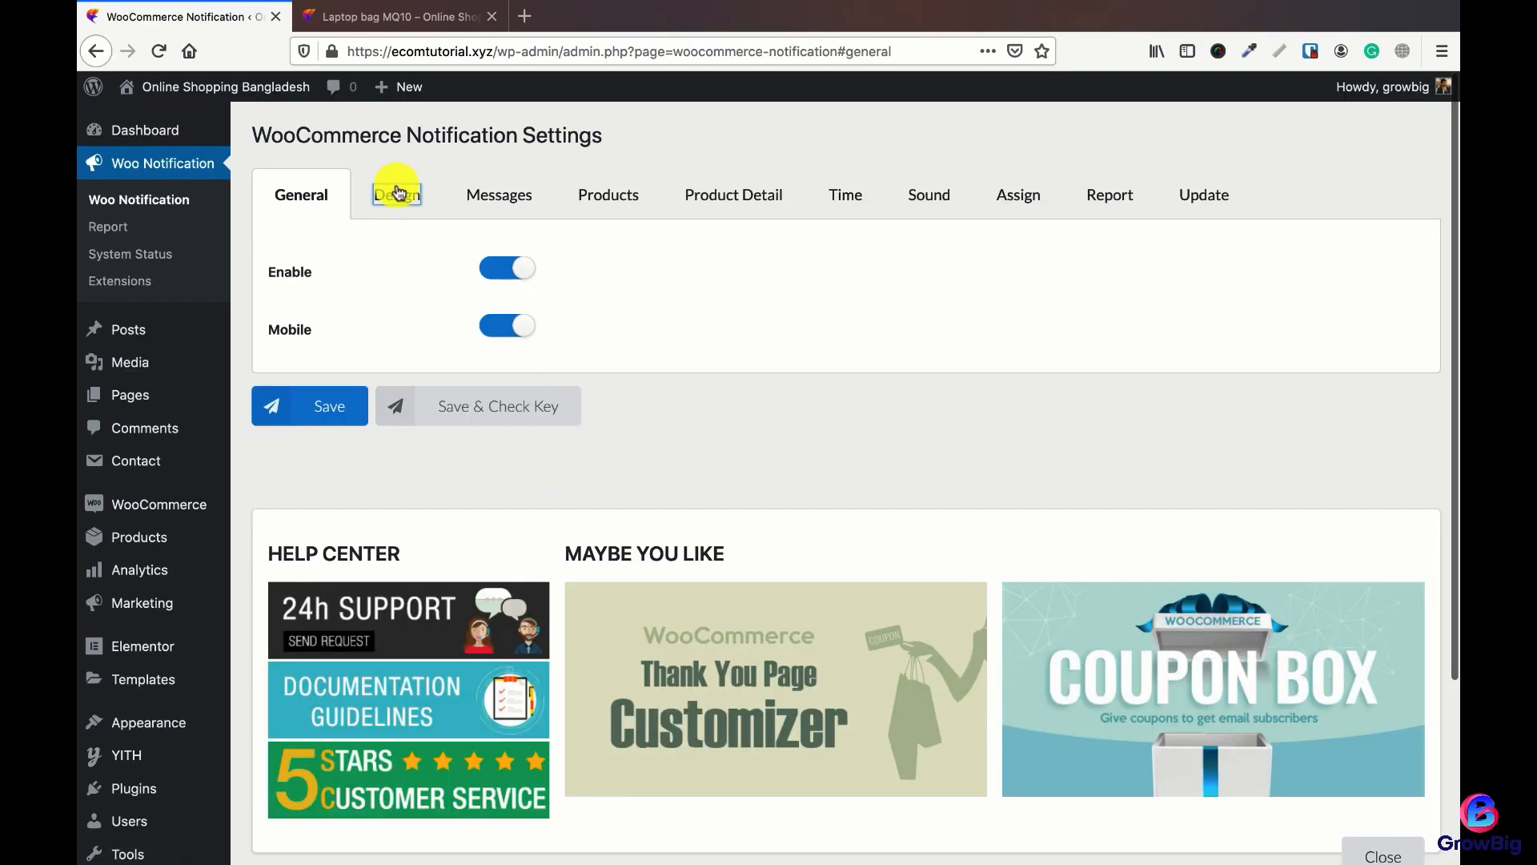
{"action": "left_click", "coordinate": [398, 193]}
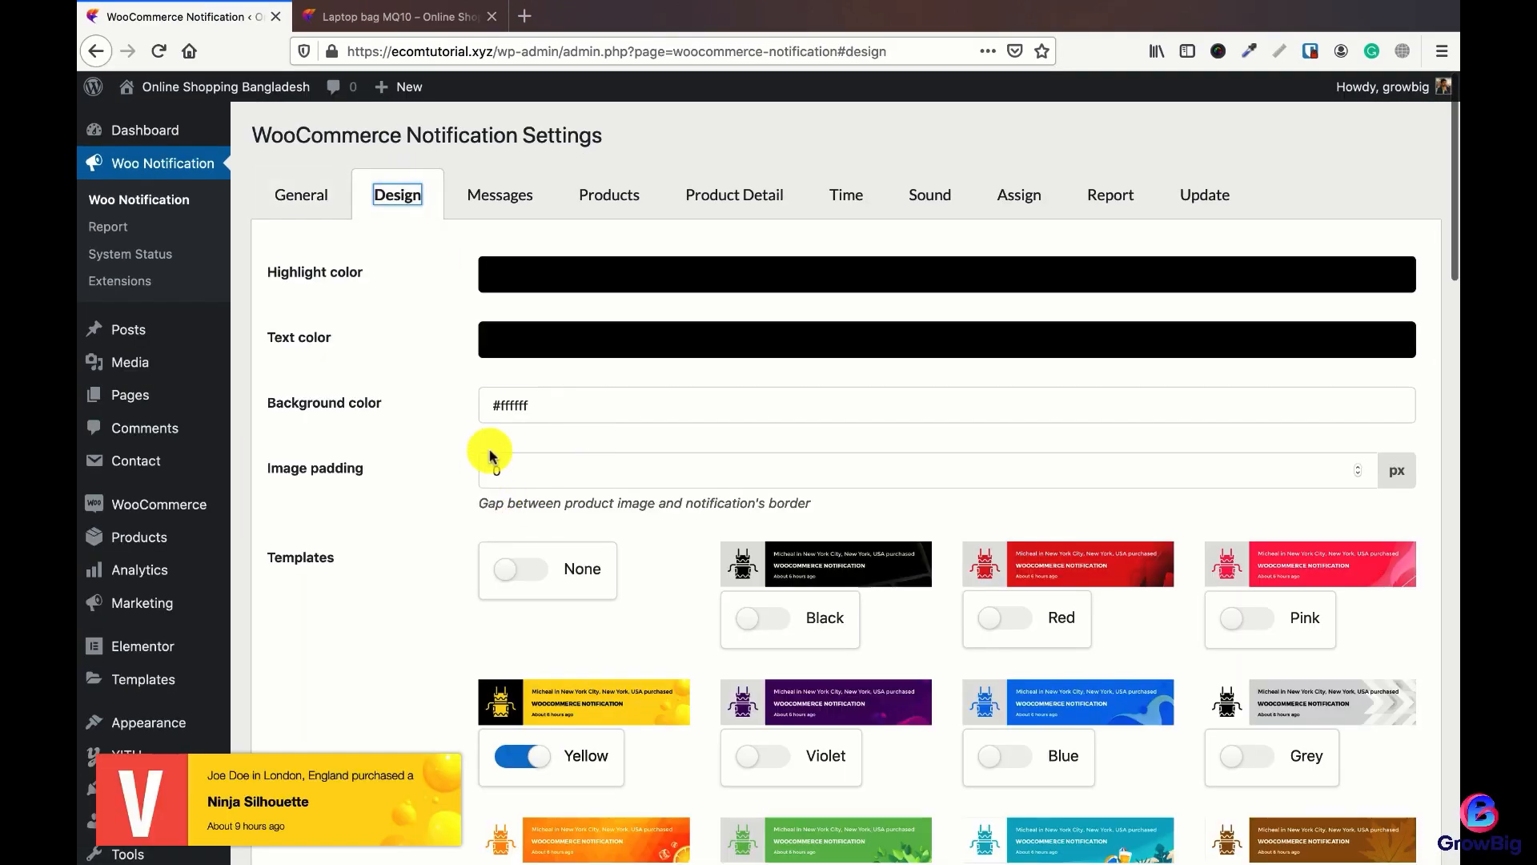
{"action": "left_click", "coordinate": [496, 211]}
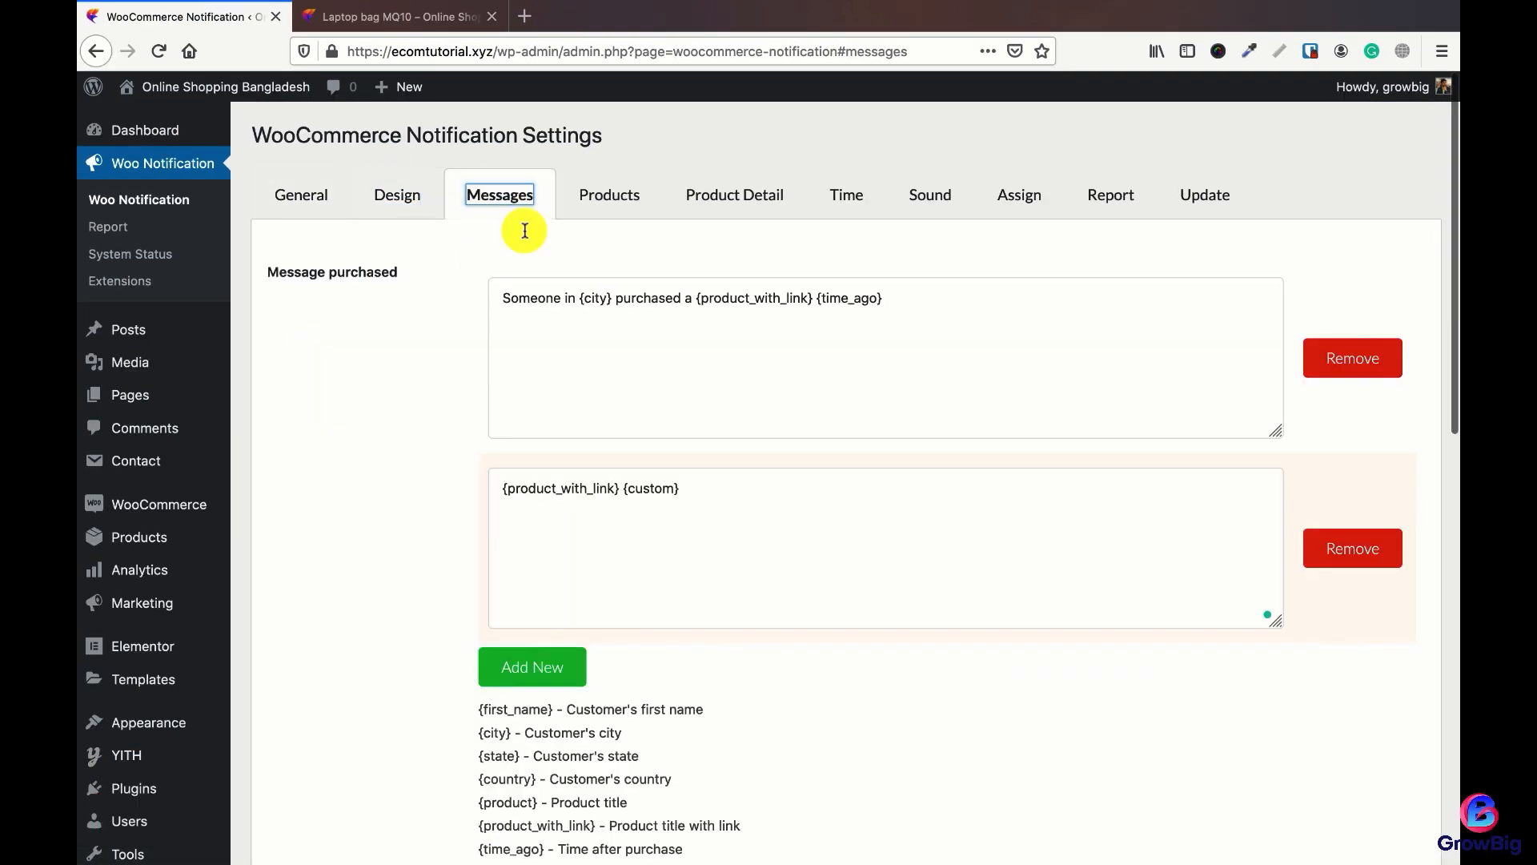
{"action": "left_click", "coordinate": [760, 344]}
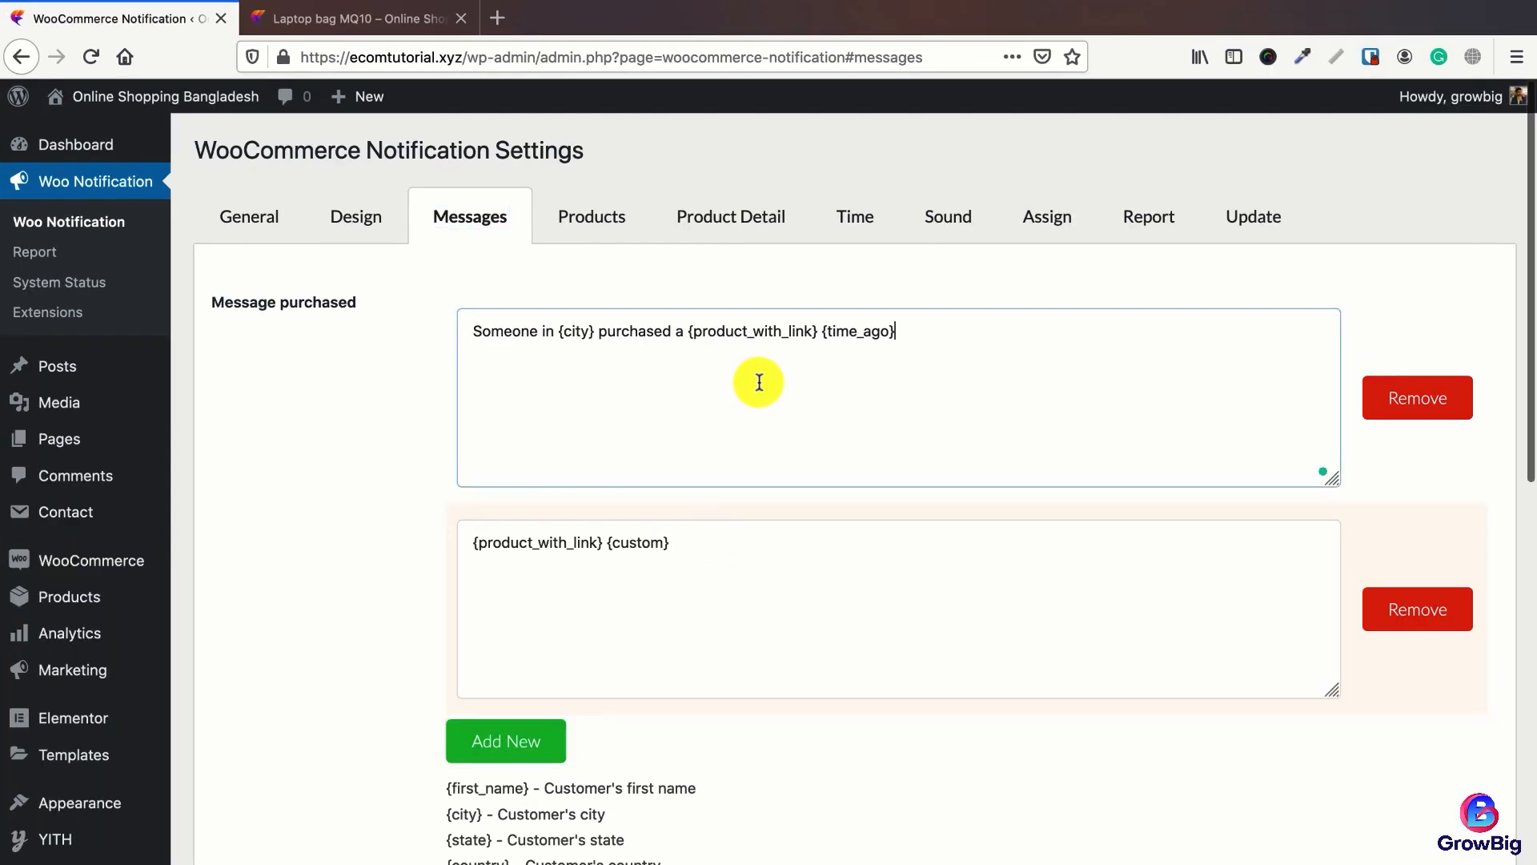
{"action": "left_click", "coordinate": [704, 577]}
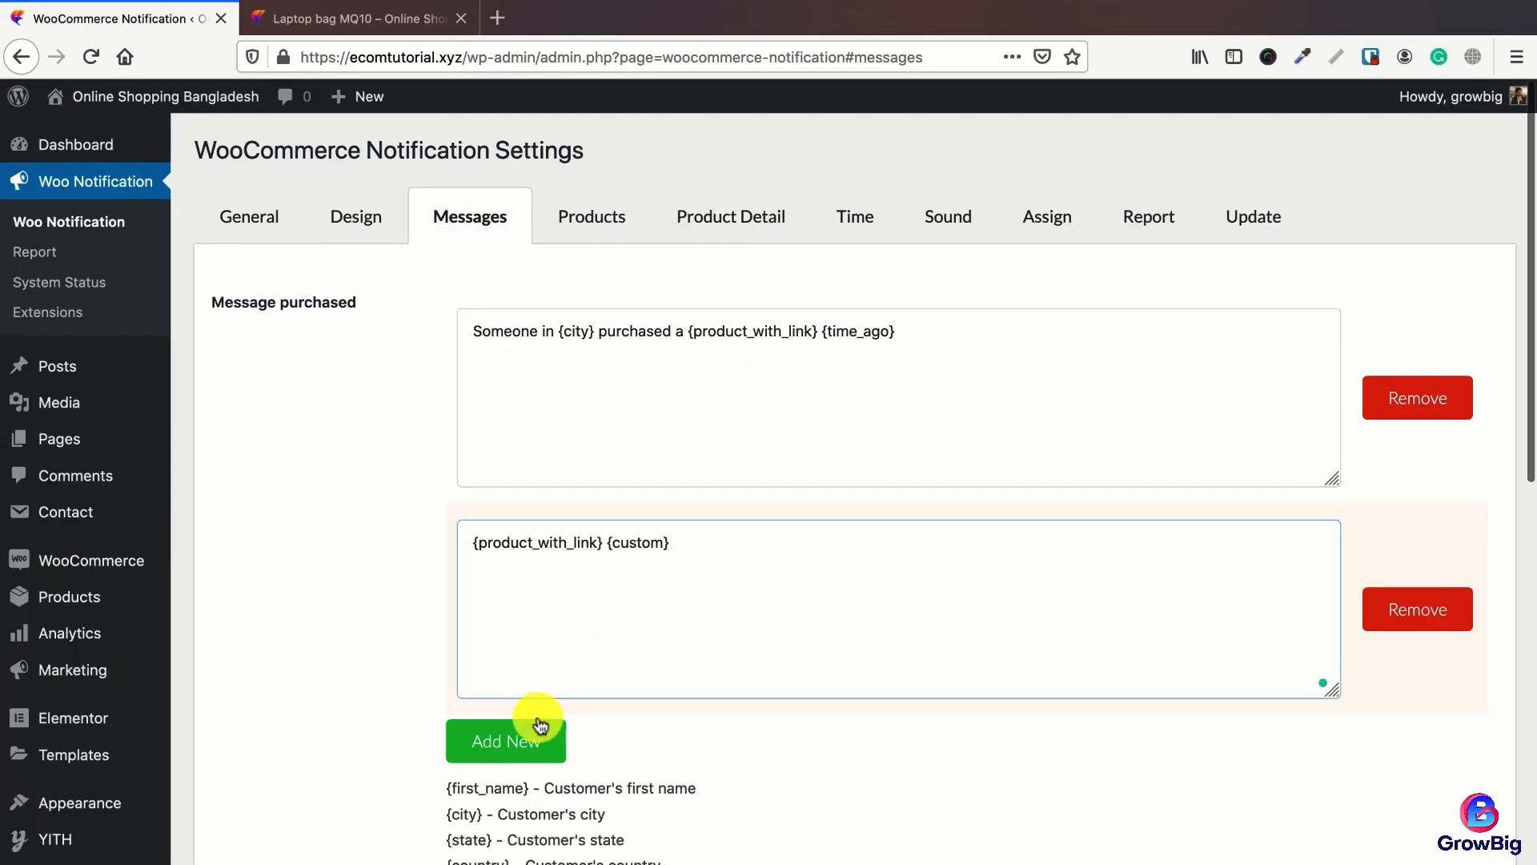
Step: Compare the {first_name} entry in the shortcode list with the {product_with_link} shortcode used in the second purchase message
{"action": "scroll", "coordinate": [650, 738], "scroll_direction": "down", "scroll_amount": 1}
{"action": "scroll", "coordinate": [651, 738], "scroll_direction": "down", "scroll_amount": 3}
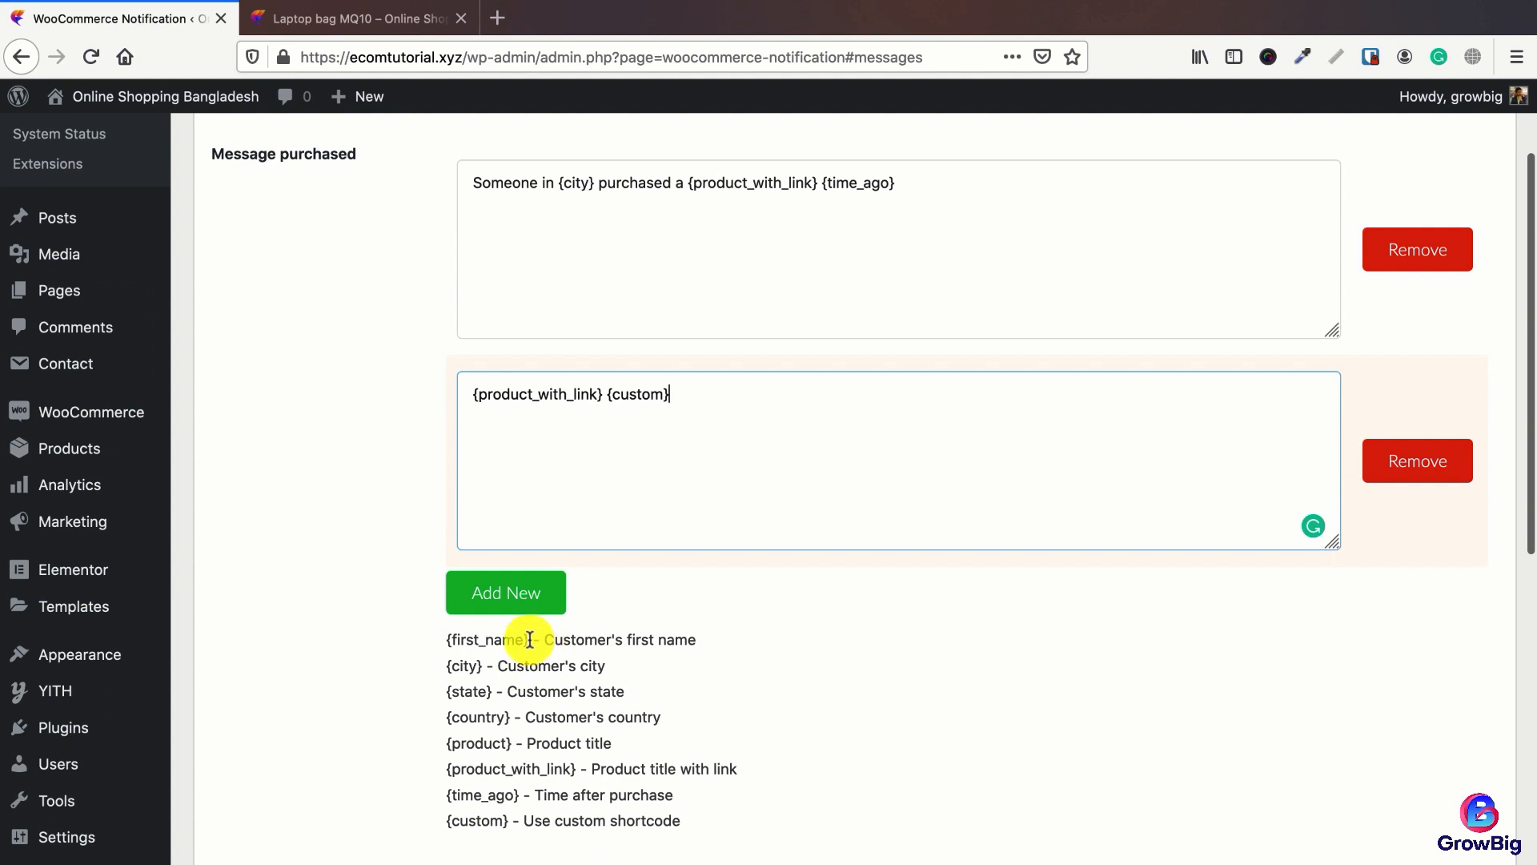
{"action": "left_click_drag", "start_coordinate": [529, 639], "coordinate": [461, 638]}
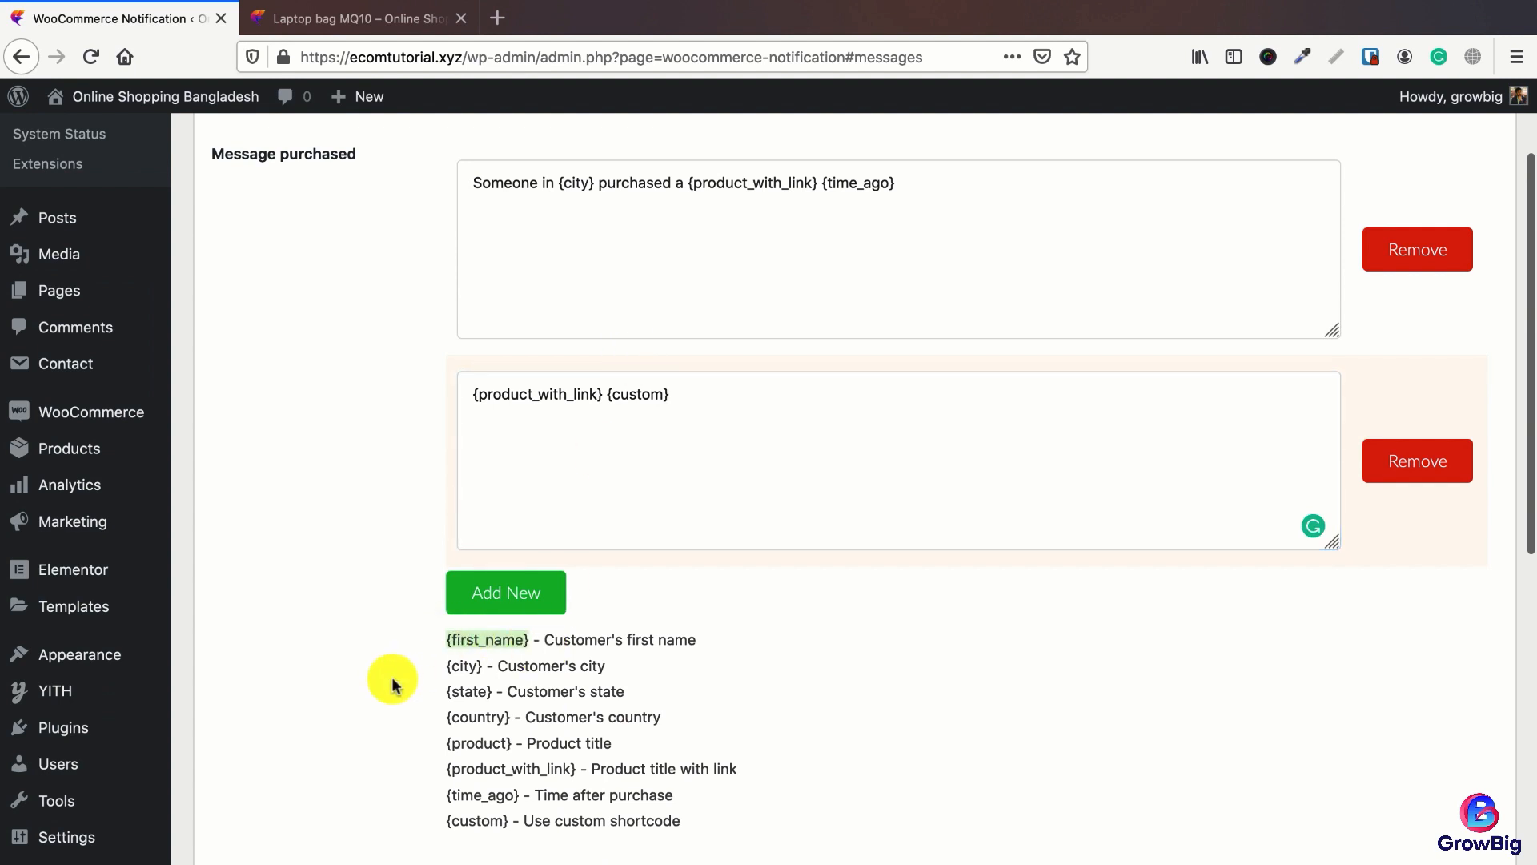
{"action": "scroll", "coordinate": [755, 505], "scroll_direction": "up", "scroll_amount": 3}
{"action": "left_click", "coordinate": [635, 389]}
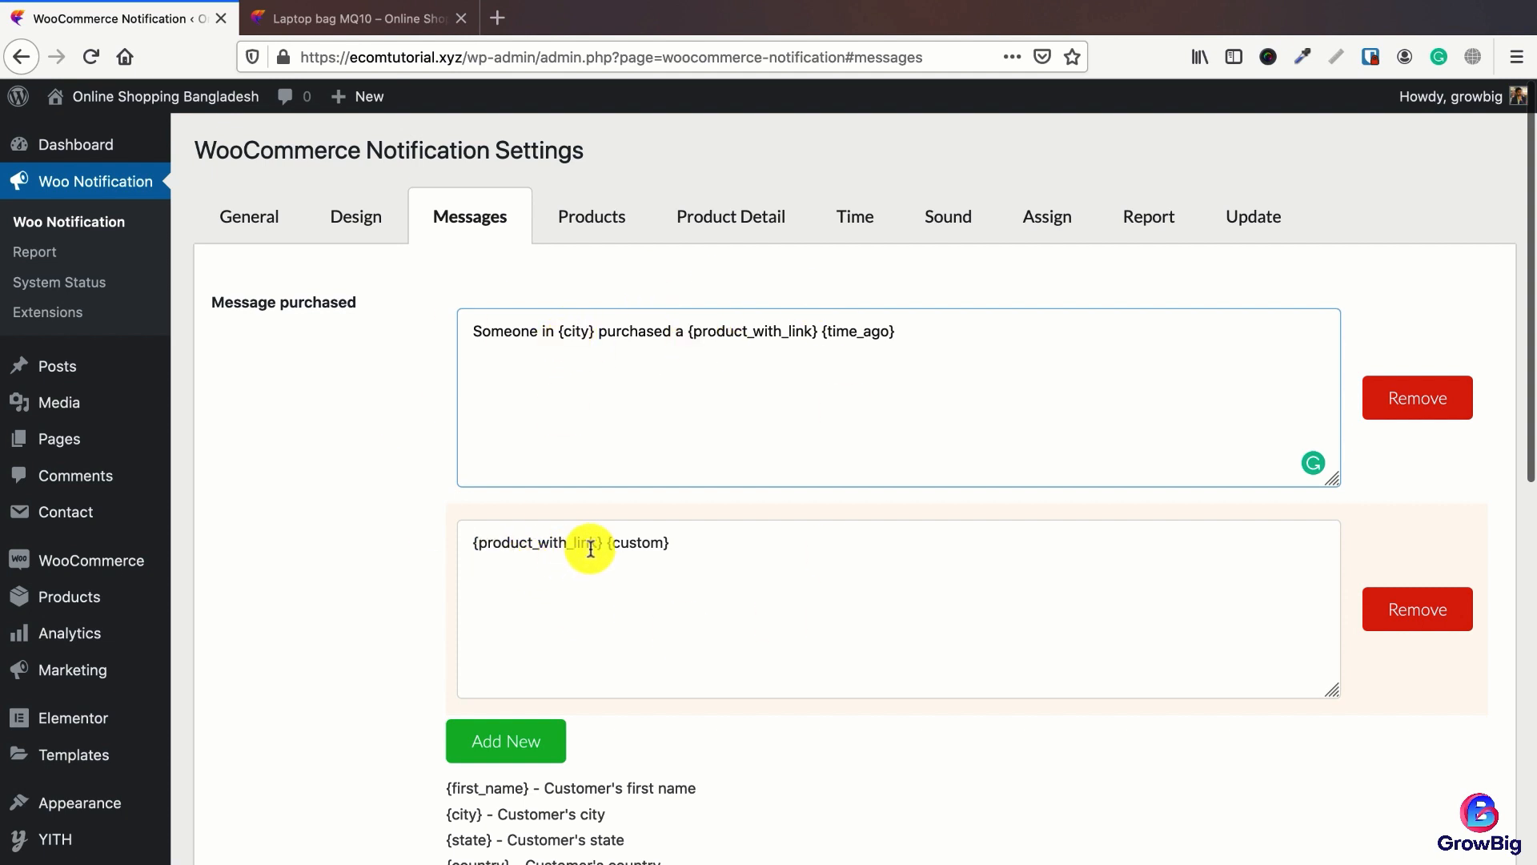
{"action": "left_click_drag", "start_coordinate": [606, 544], "coordinate": [480, 541]}
{"action": "left_click", "coordinate": [600, 611]}
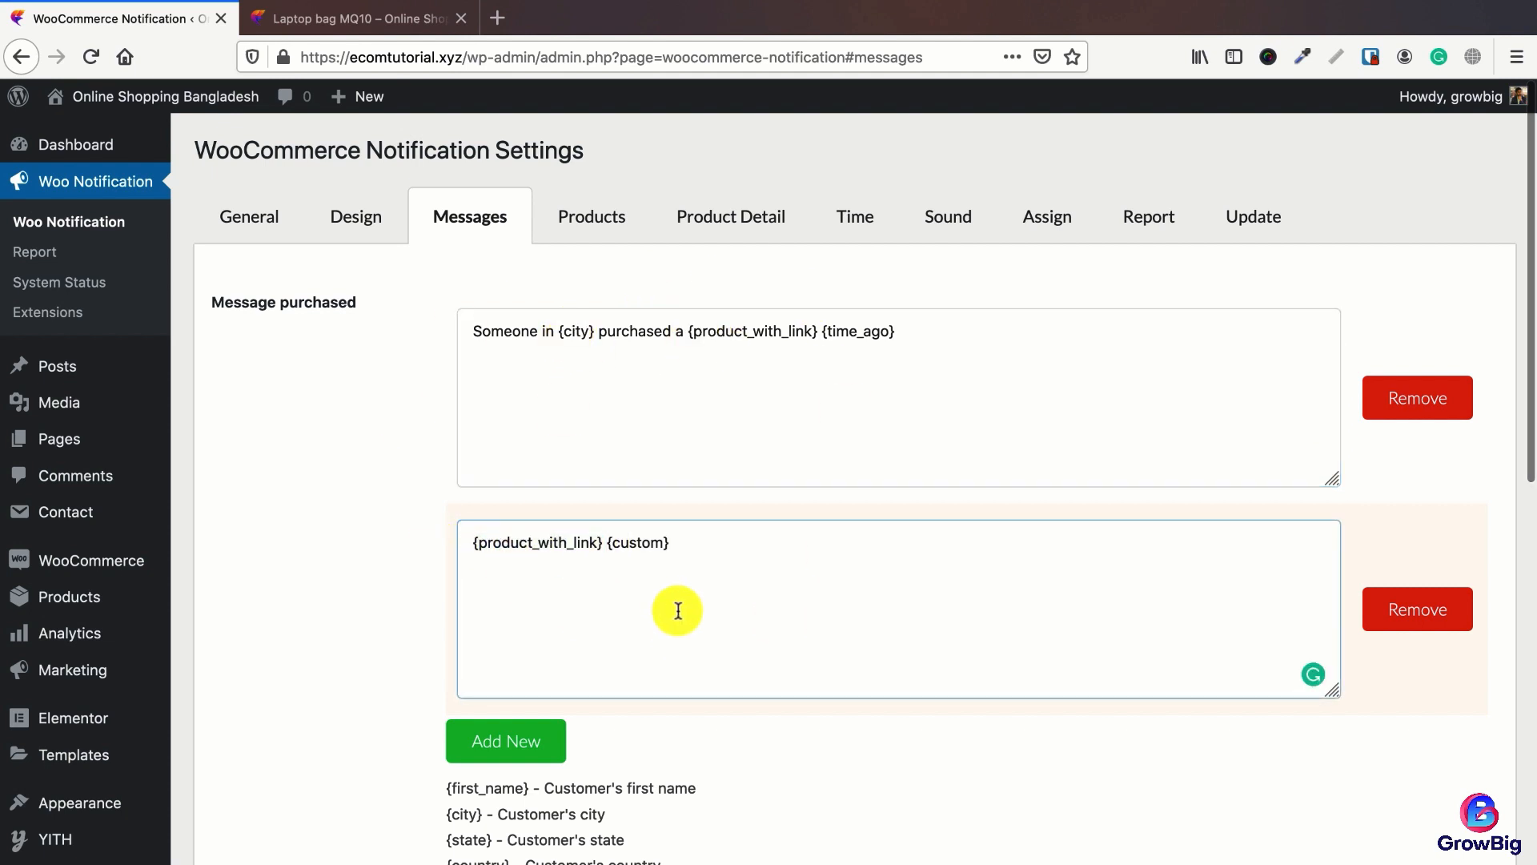
Step: Try the plain text "This is message" as the second purchase message and restore {product_with_link} {custom}
{"action": "key", "text": "ctrl+a"}
{"action": "key", "text": "super+c"}
{"action": "key", "text": "BackSpace"}
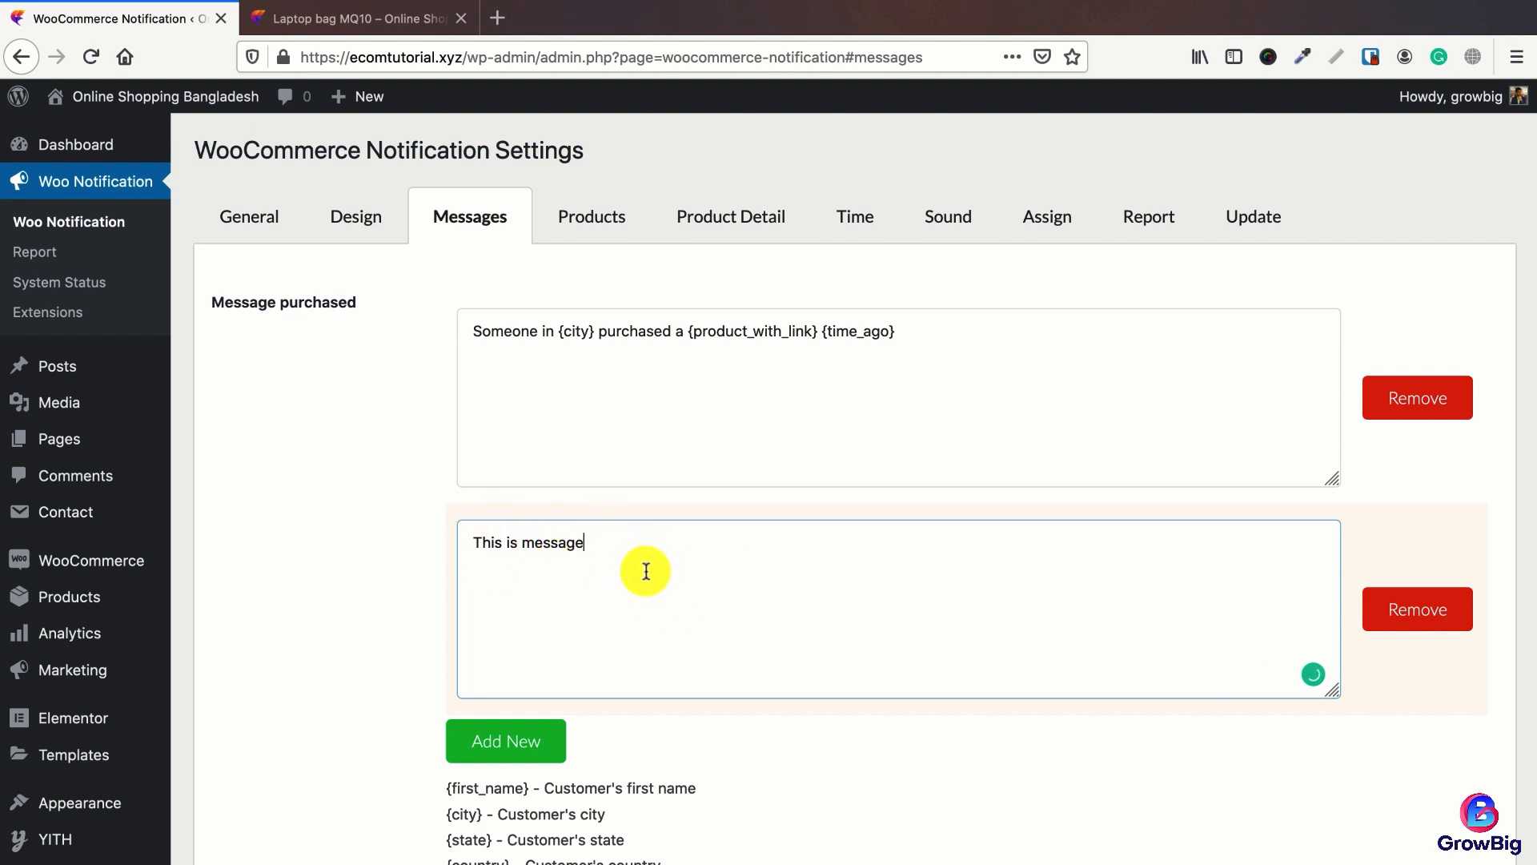
{"action": "key", "text": "super+v"}
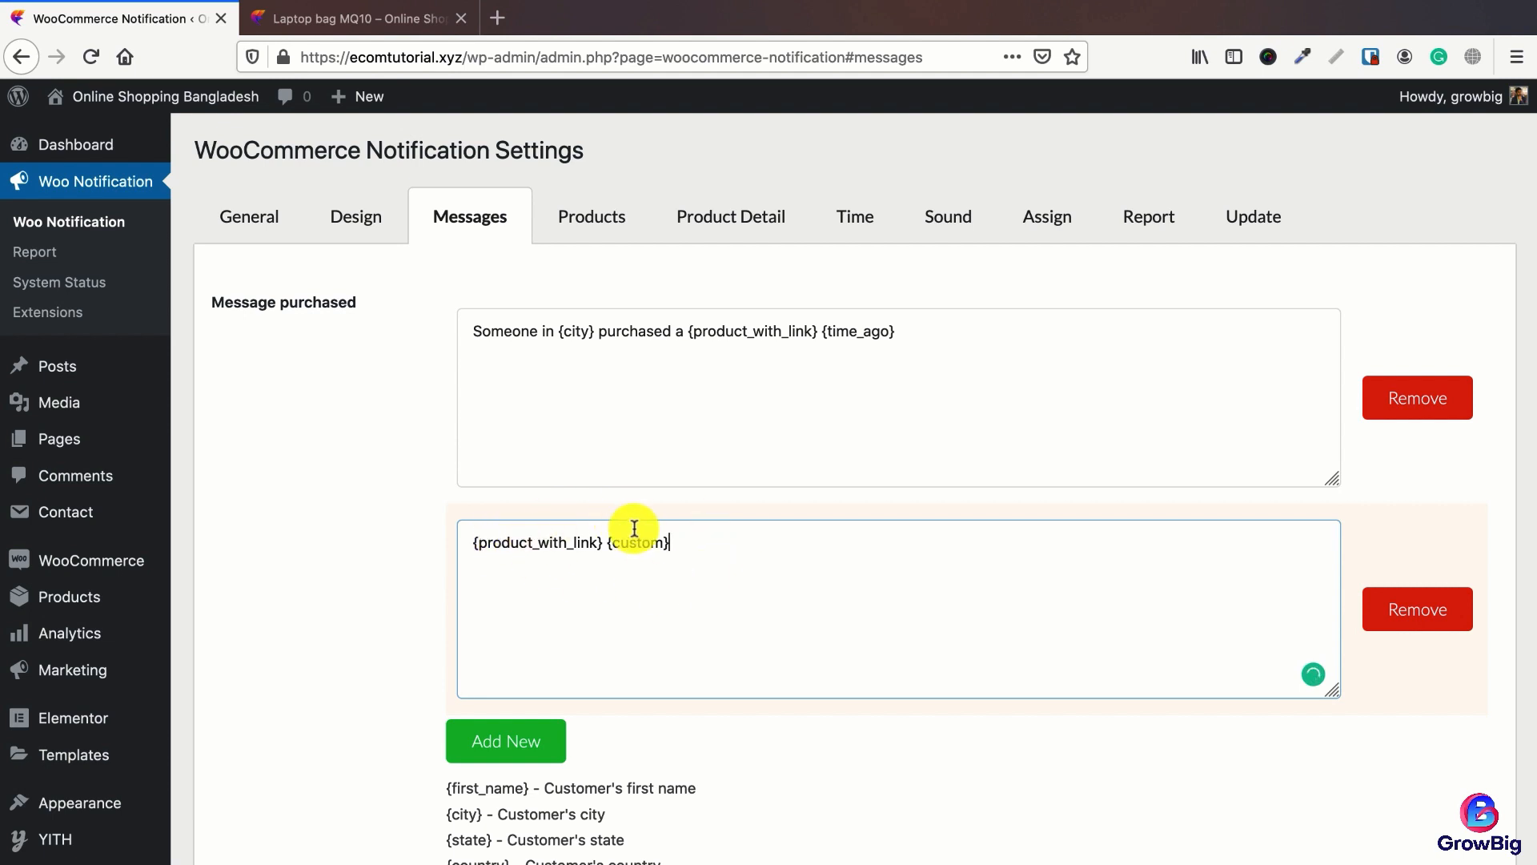
Step: Save the message settings and open the Products settings of the notification plugin
{"action": "scroll", "coordinate": [328, 680], "scroll_direction": "down", "scroll_amount": 15}
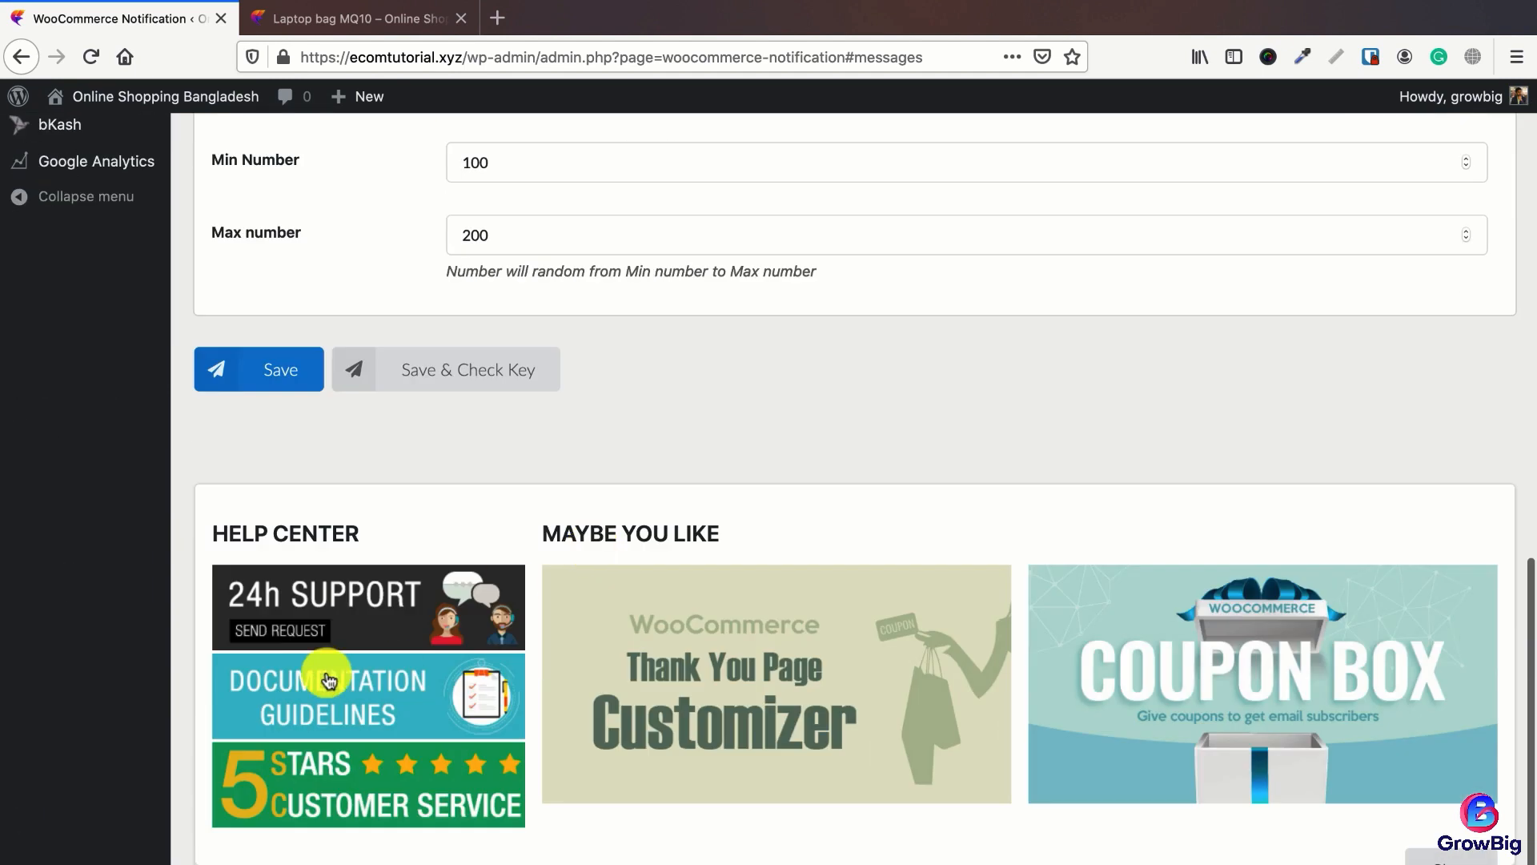
{"action": "left_click", "coordinate": [284, 396]}
{"action": "left_click", "coordinate": [589, 221]}
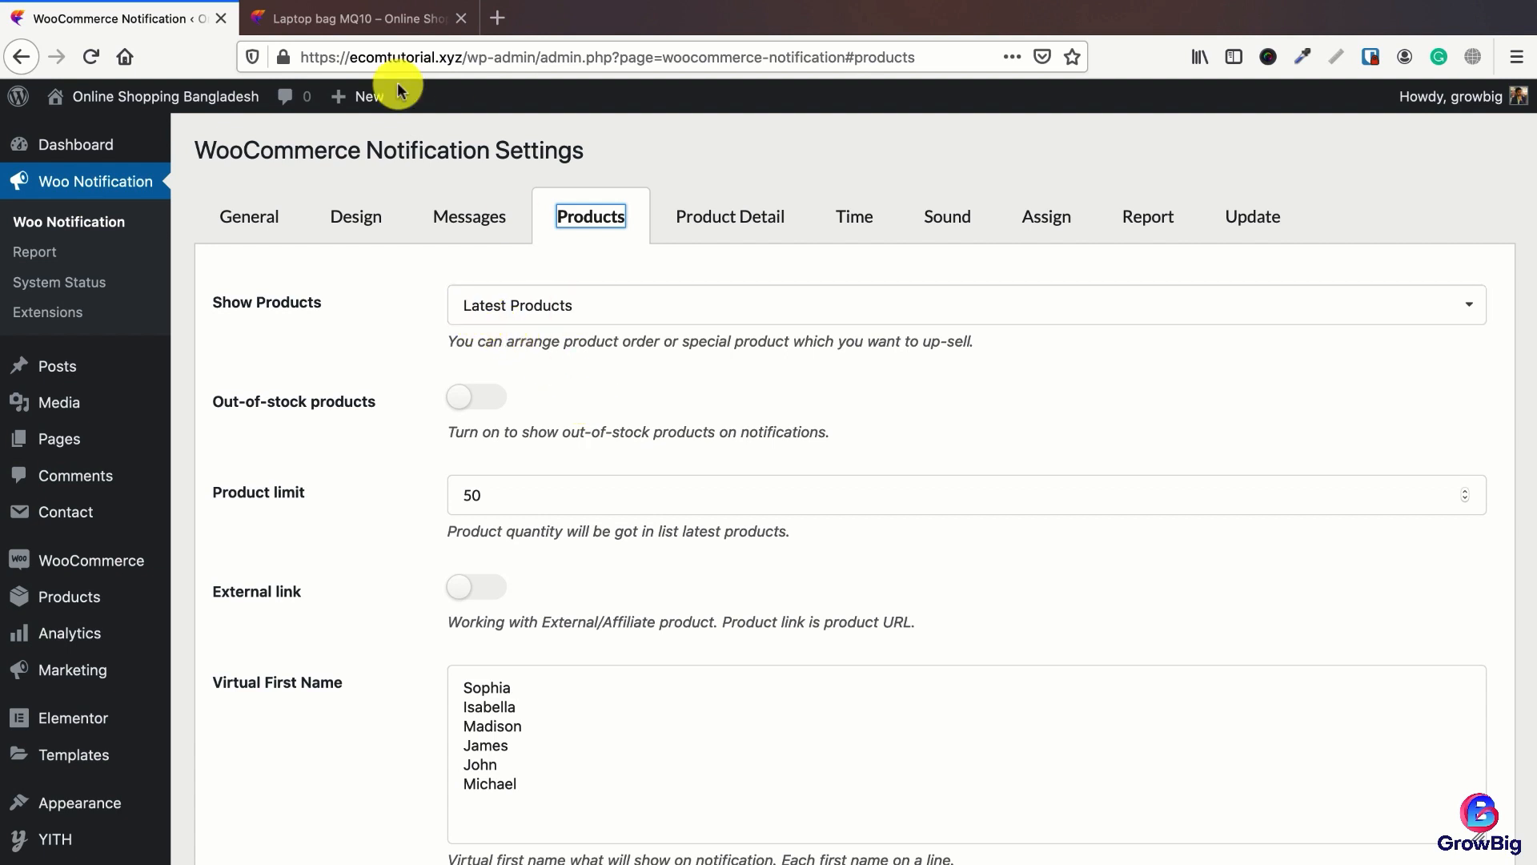
Step: Load the storefront home page from the laptop bag product page and return to the notification's product settings
{"action": "left_click", "coordinate": [365, 19]}
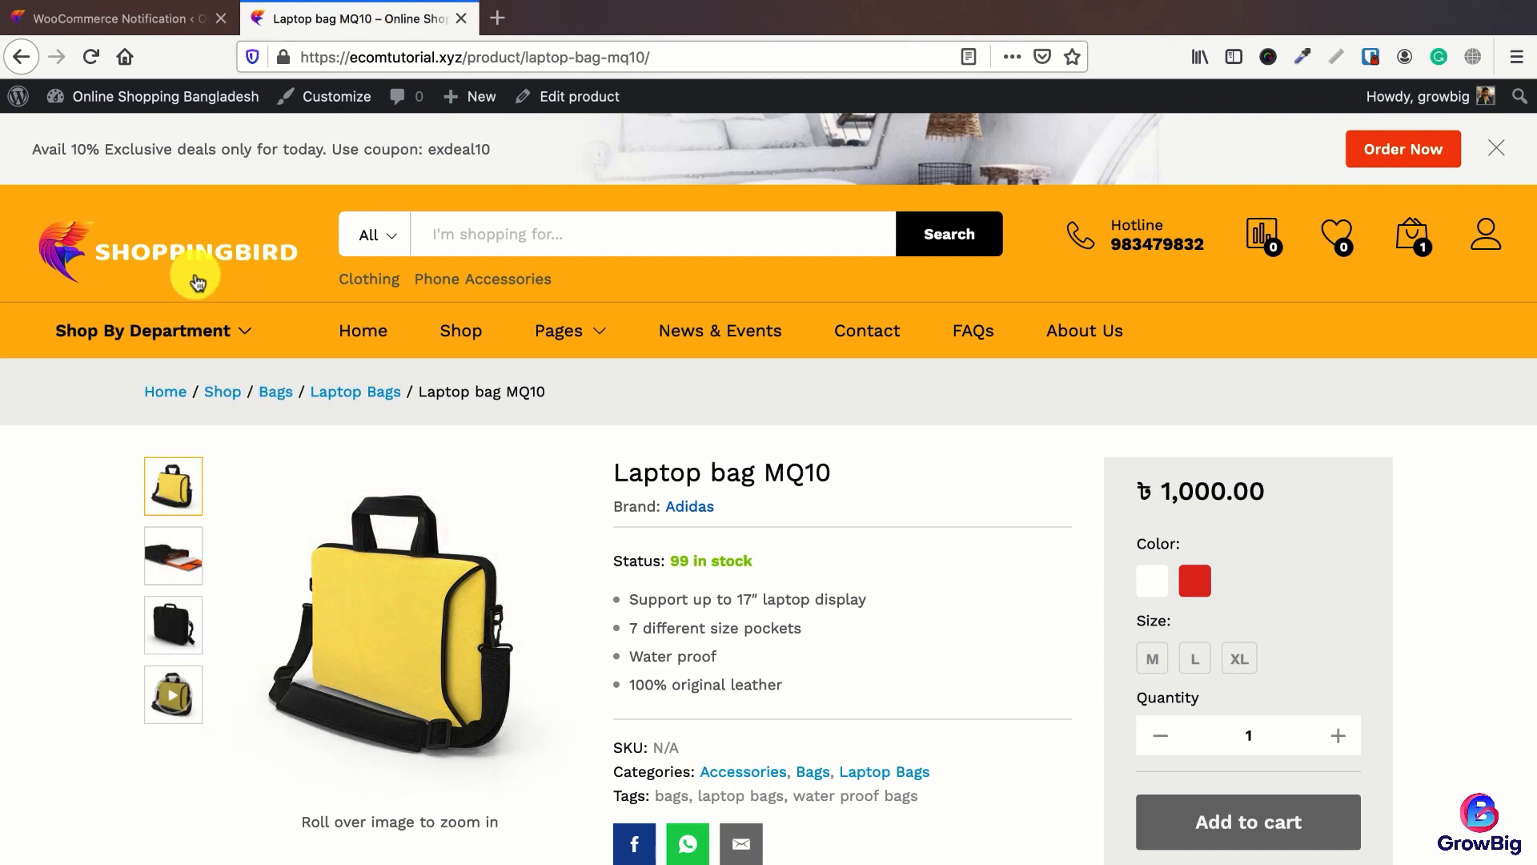
{"action": "left_click", "coordinate": [144, 249]}
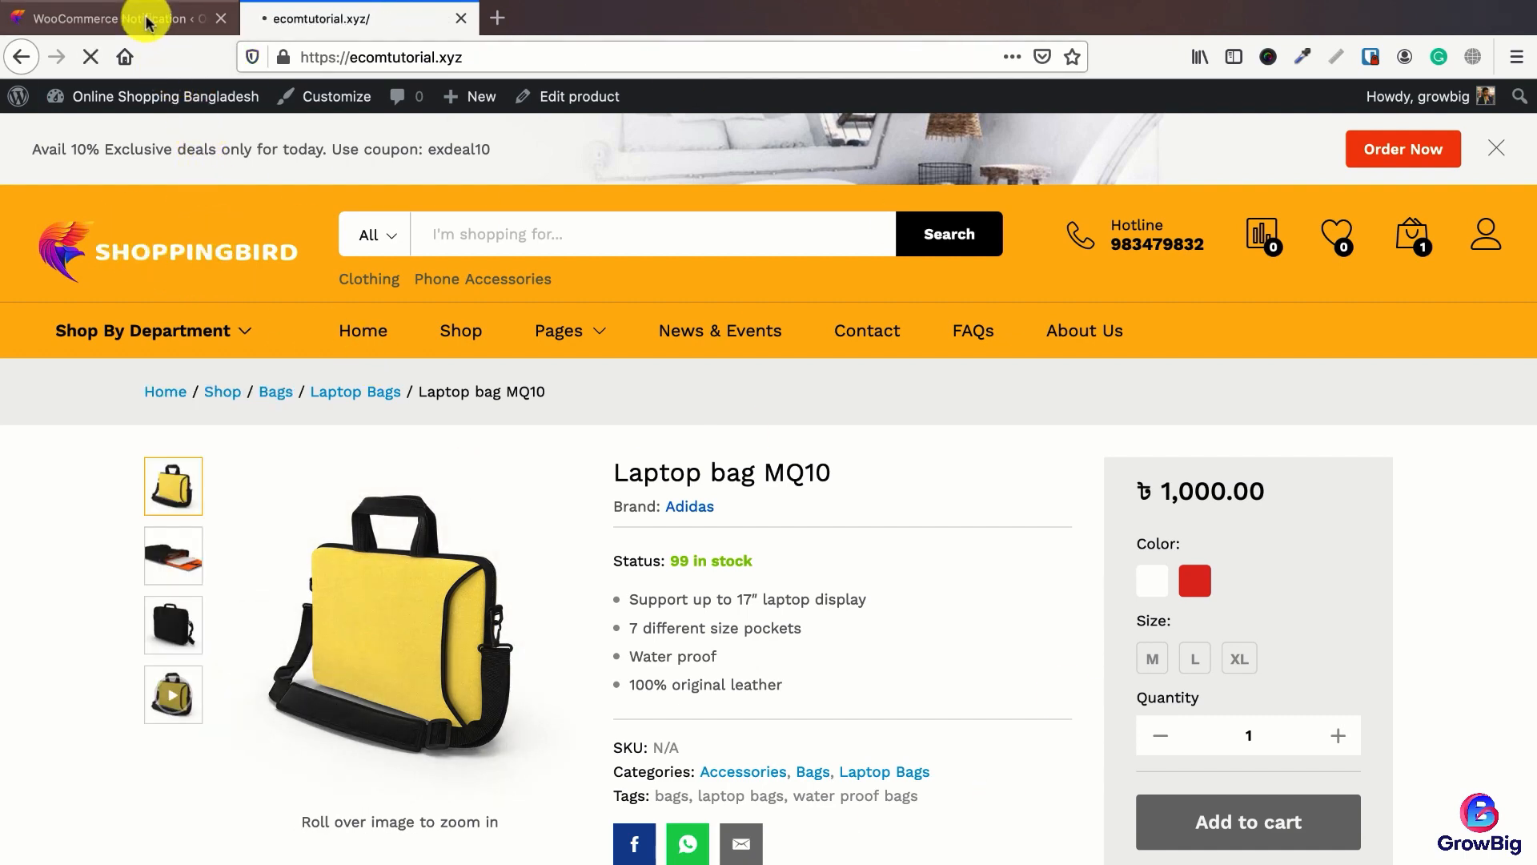
{"action": "left_click", "coordinate": [148, 18]}
Step: Try showing products by selected categories with Bags and Accessories, and remove both categories
{"action": "left_click", "coordinate": [544, 312]}
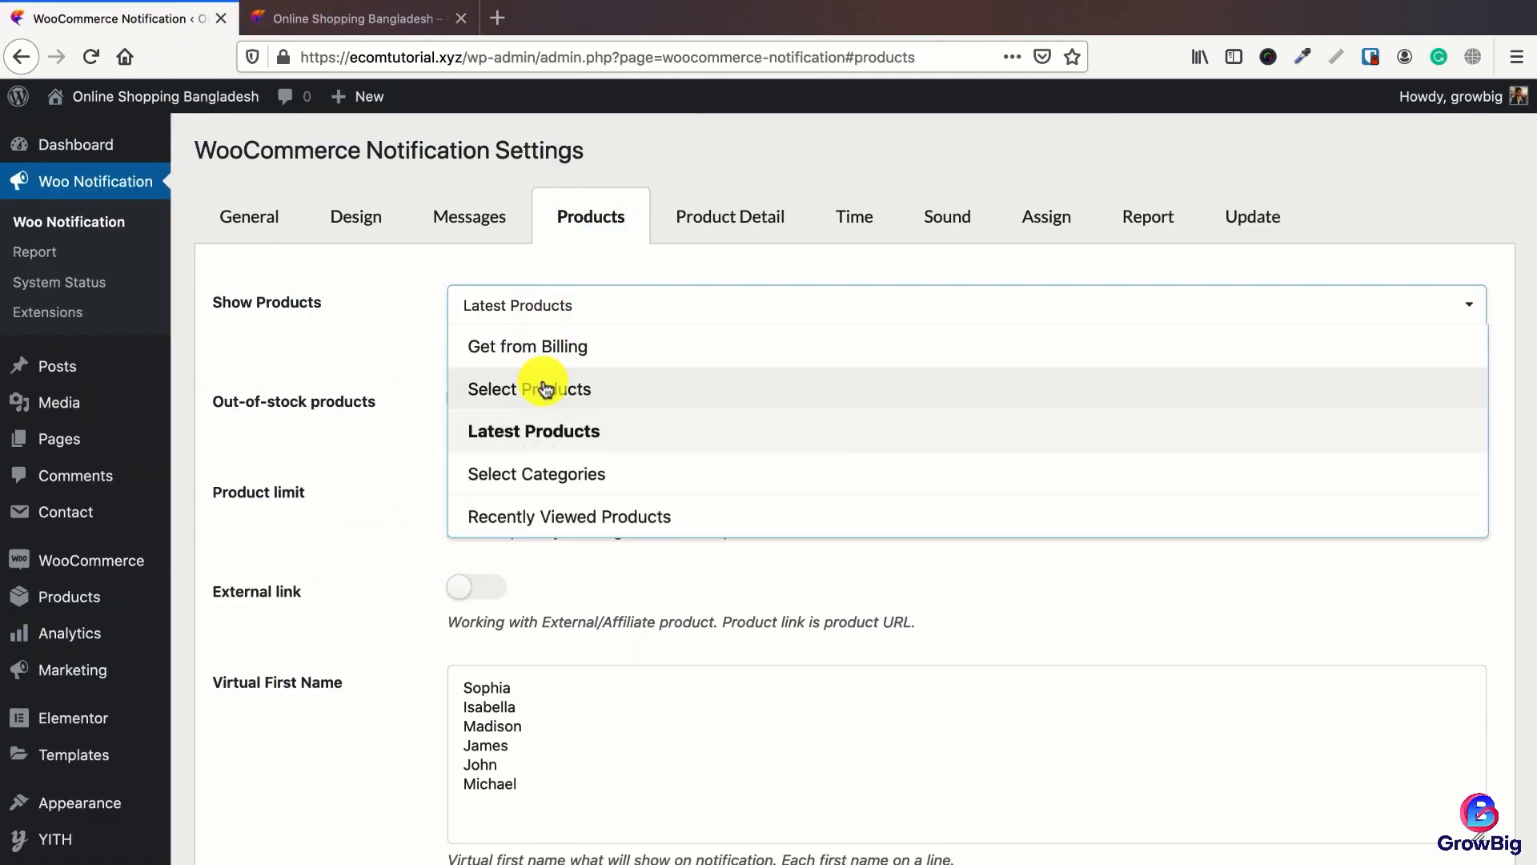
{"action": "left_click", "coordinate": [535, 473]}
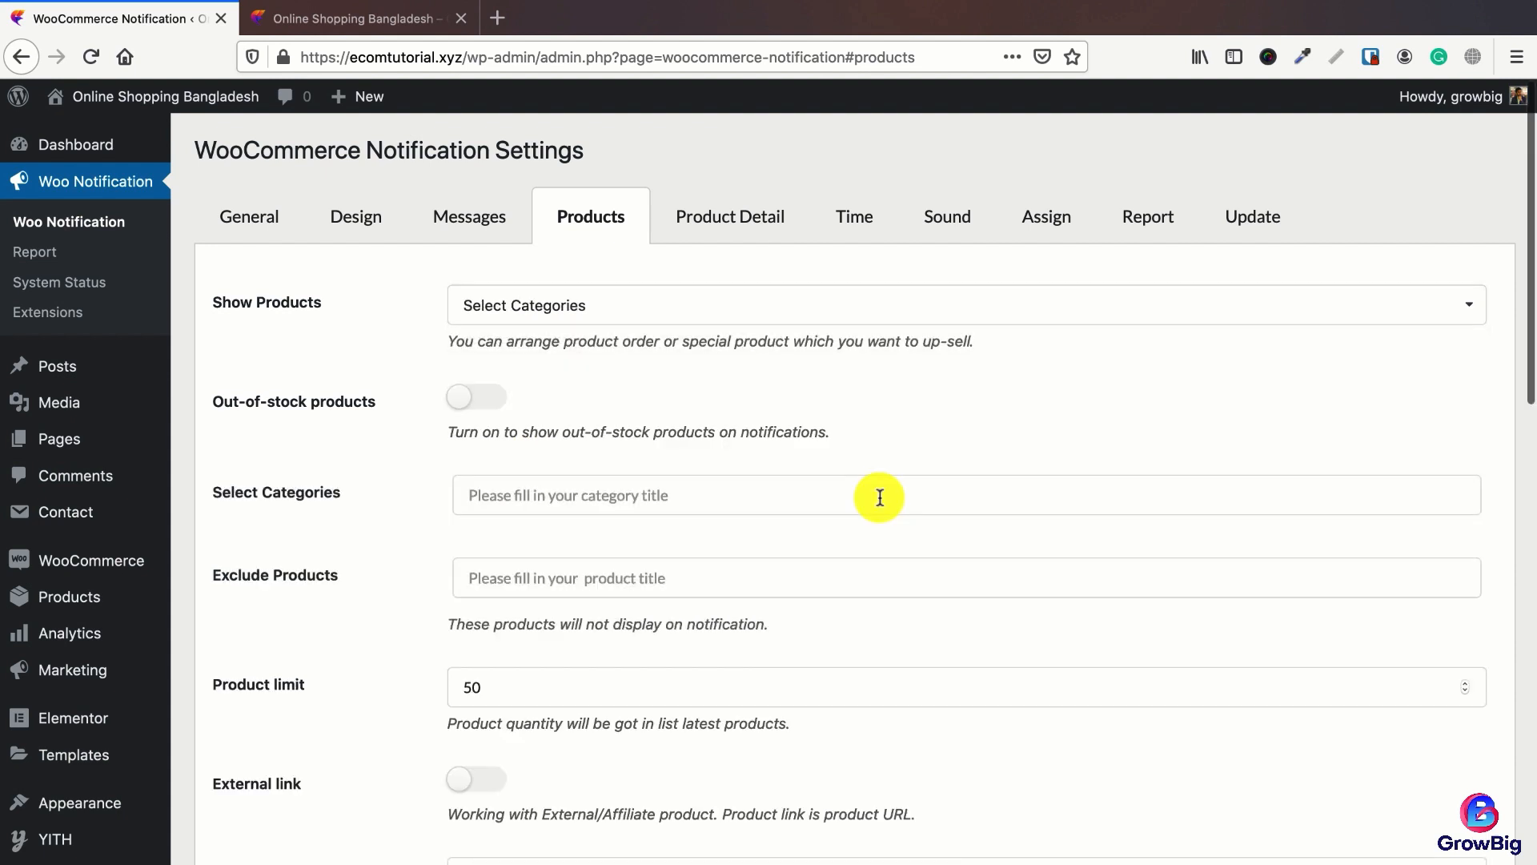
{"action": "left_click", "coordinate": [556, 495]}
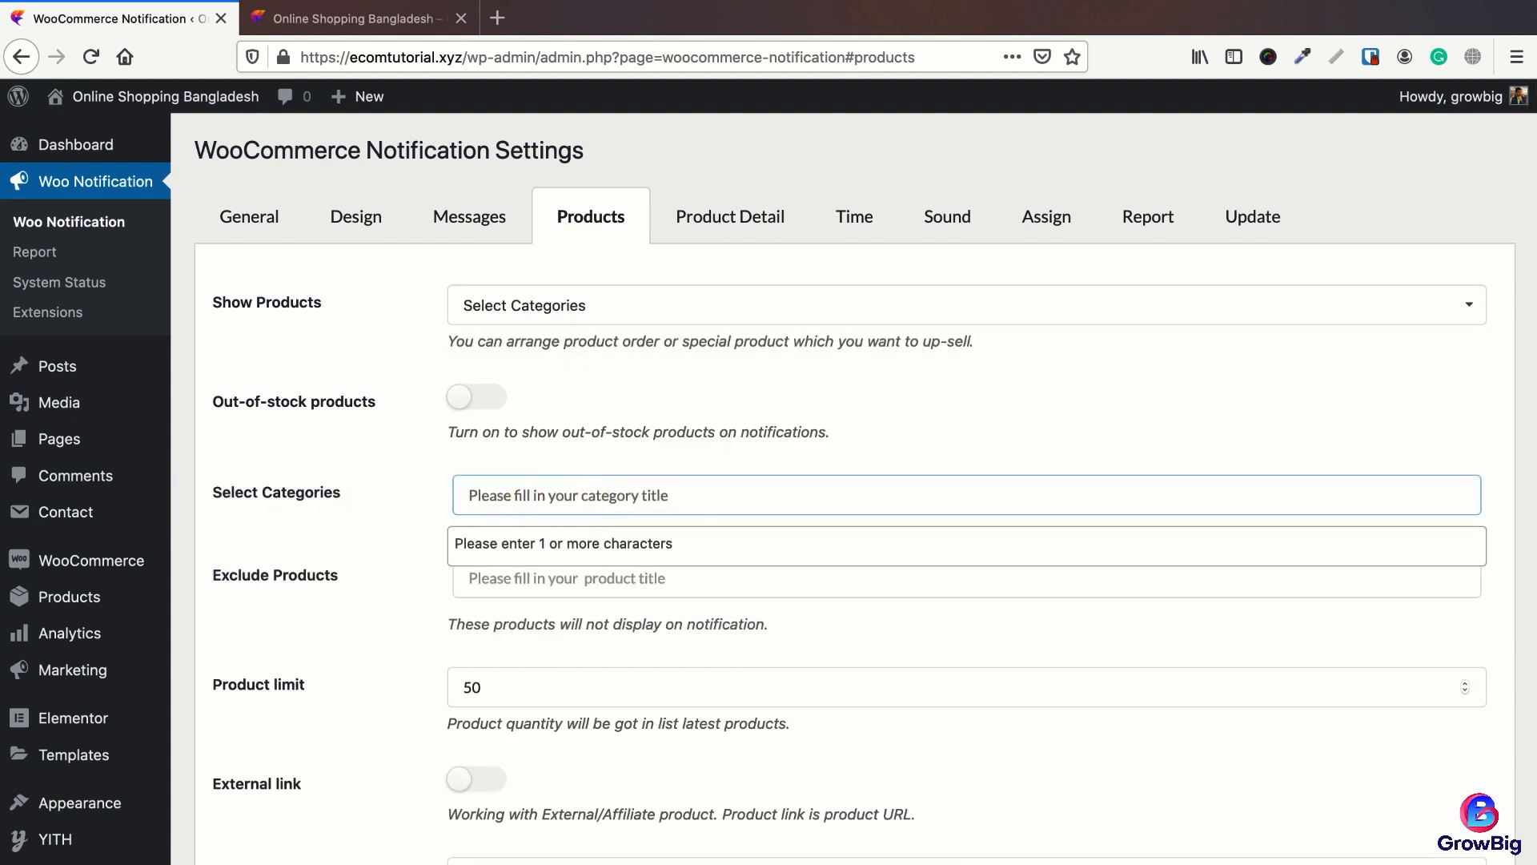
{"action": "type", "text": "bags"}
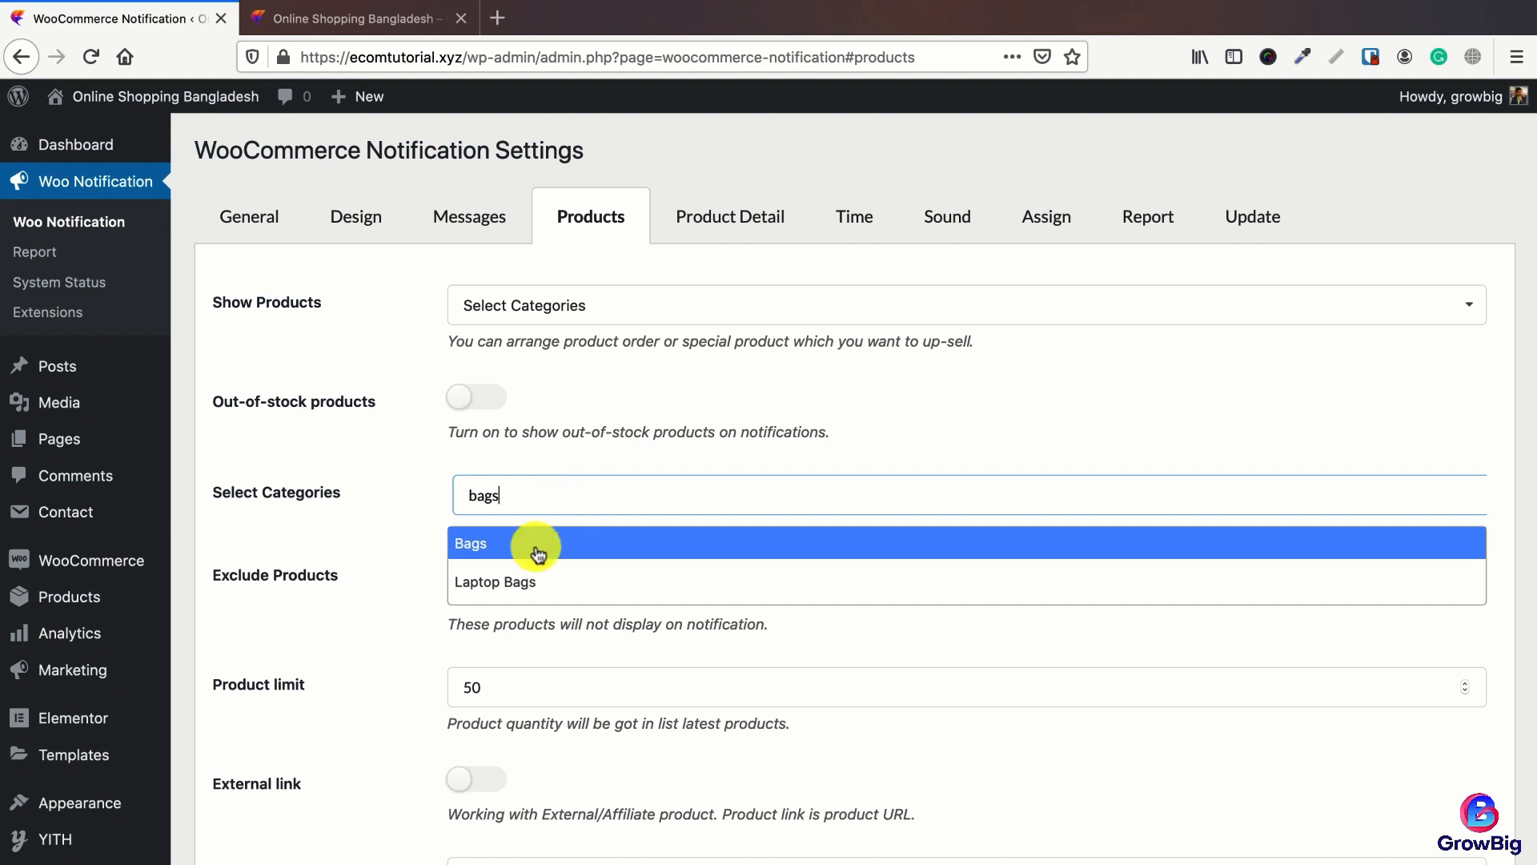
{"action": "left_click", "coordinate": [532, 542]}
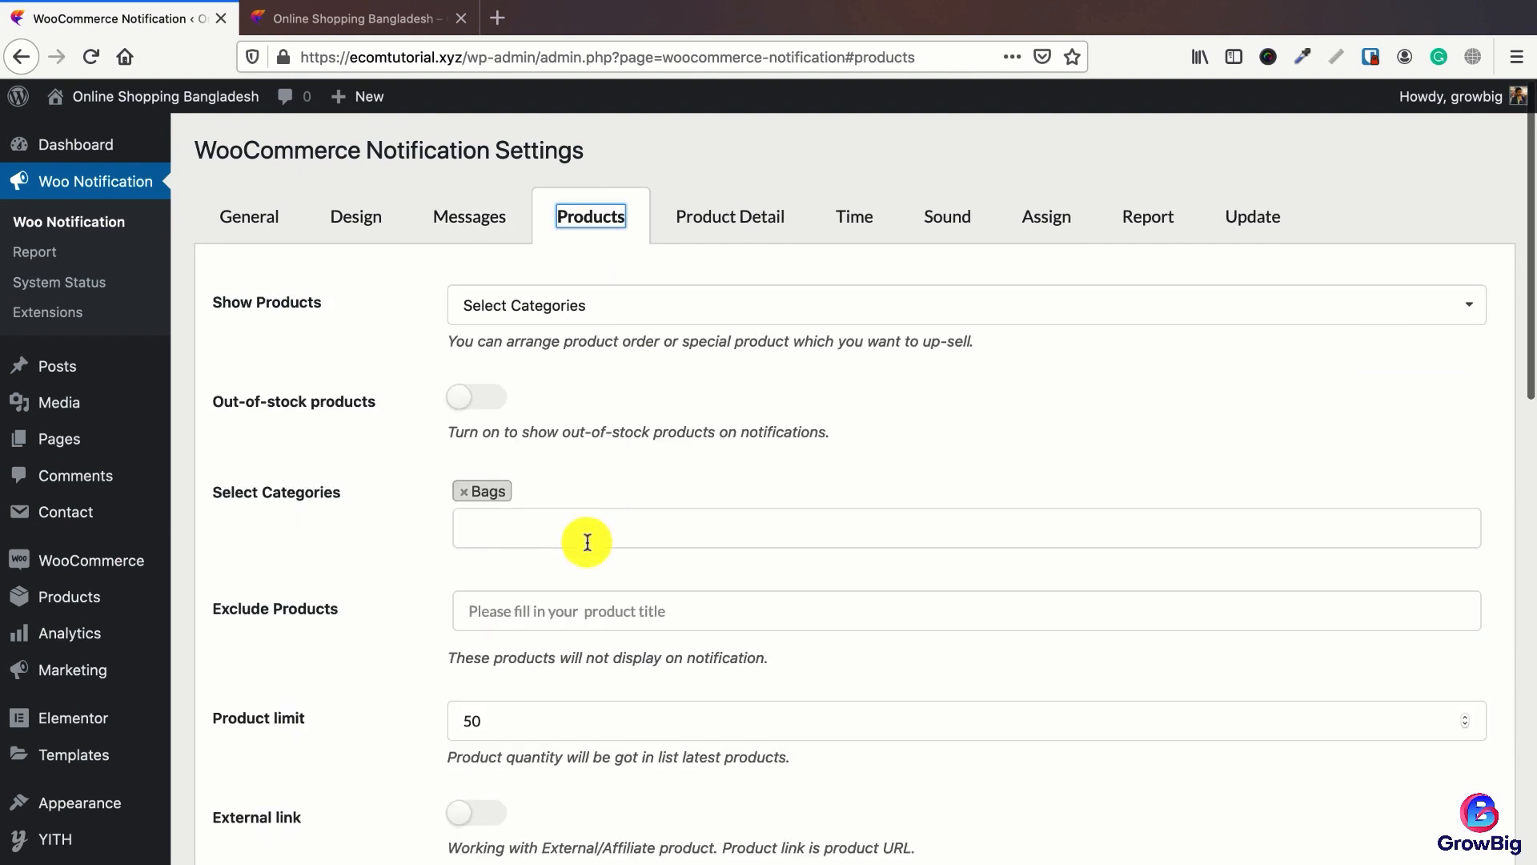
{"action": "type", "text": "acc"}
{"action": "left_click", "coordinate": [549, 576]}
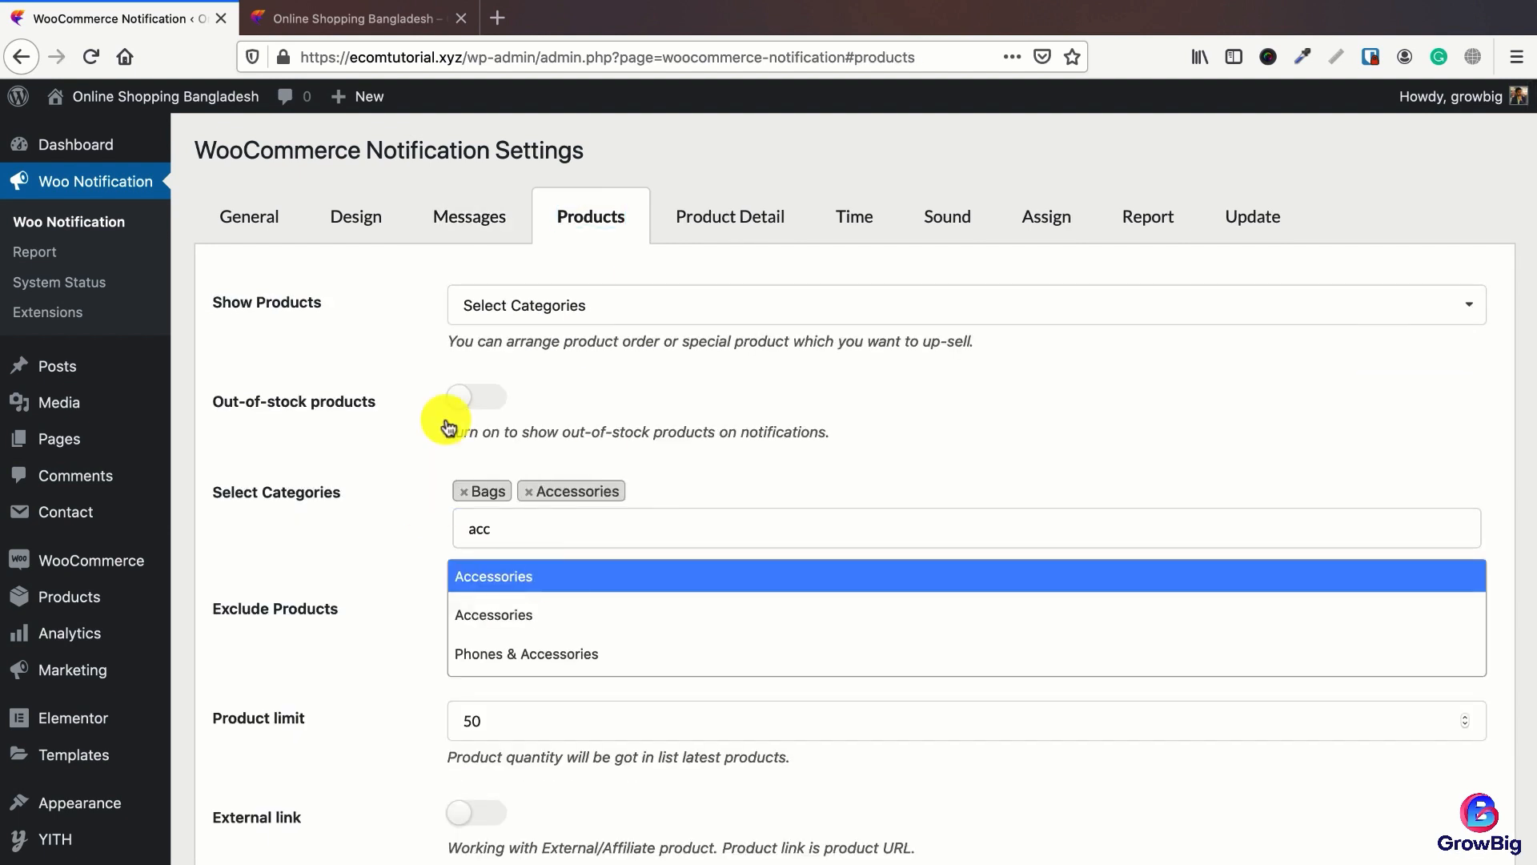
{"action": "left_click", "coordinate": [529, 492]}
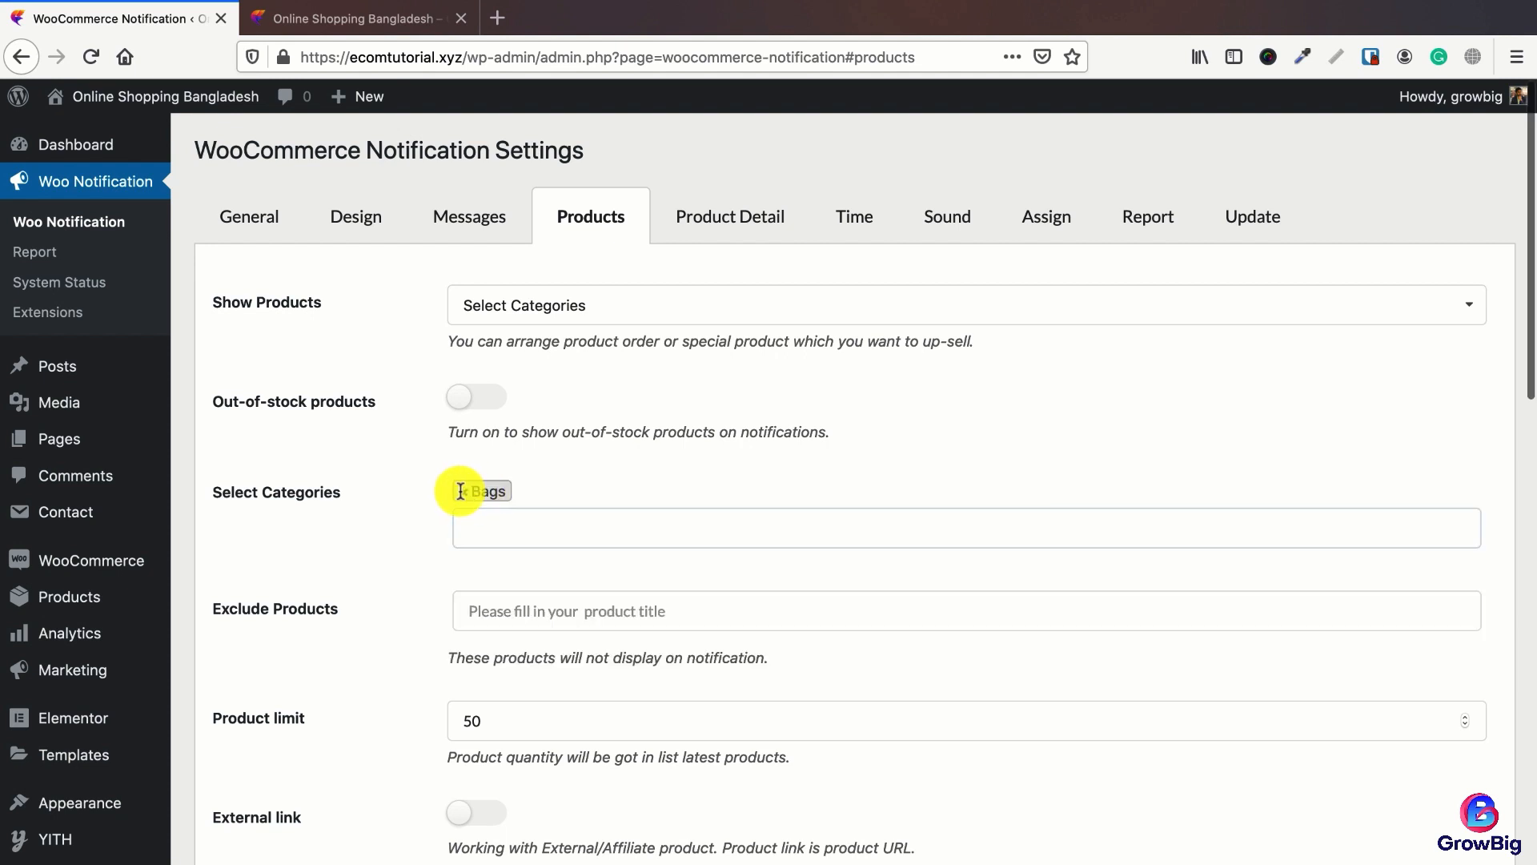
{"action": "left_click", "coordinate": [463, 491]}
Step: Set Show Products to Select Products and add the variable product Laptop bag MQ10 to the selection
{"action": "left_click", "coordinate": [561, 309]}
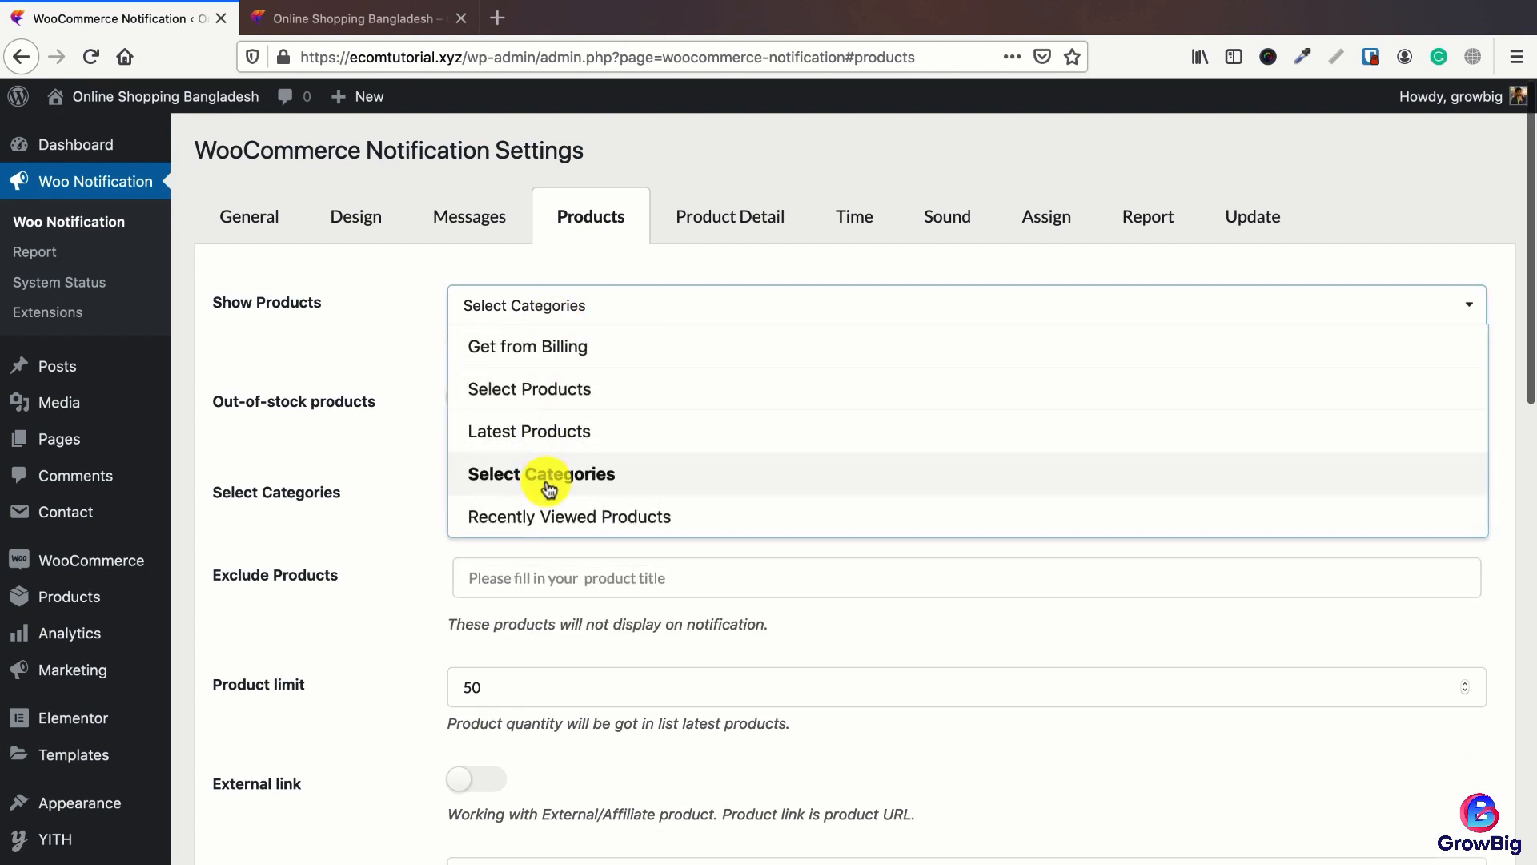
{"action": "left_click", "coordinate": [528, 391]}
{"action": "left_click", "coordinate": [529, 588]}
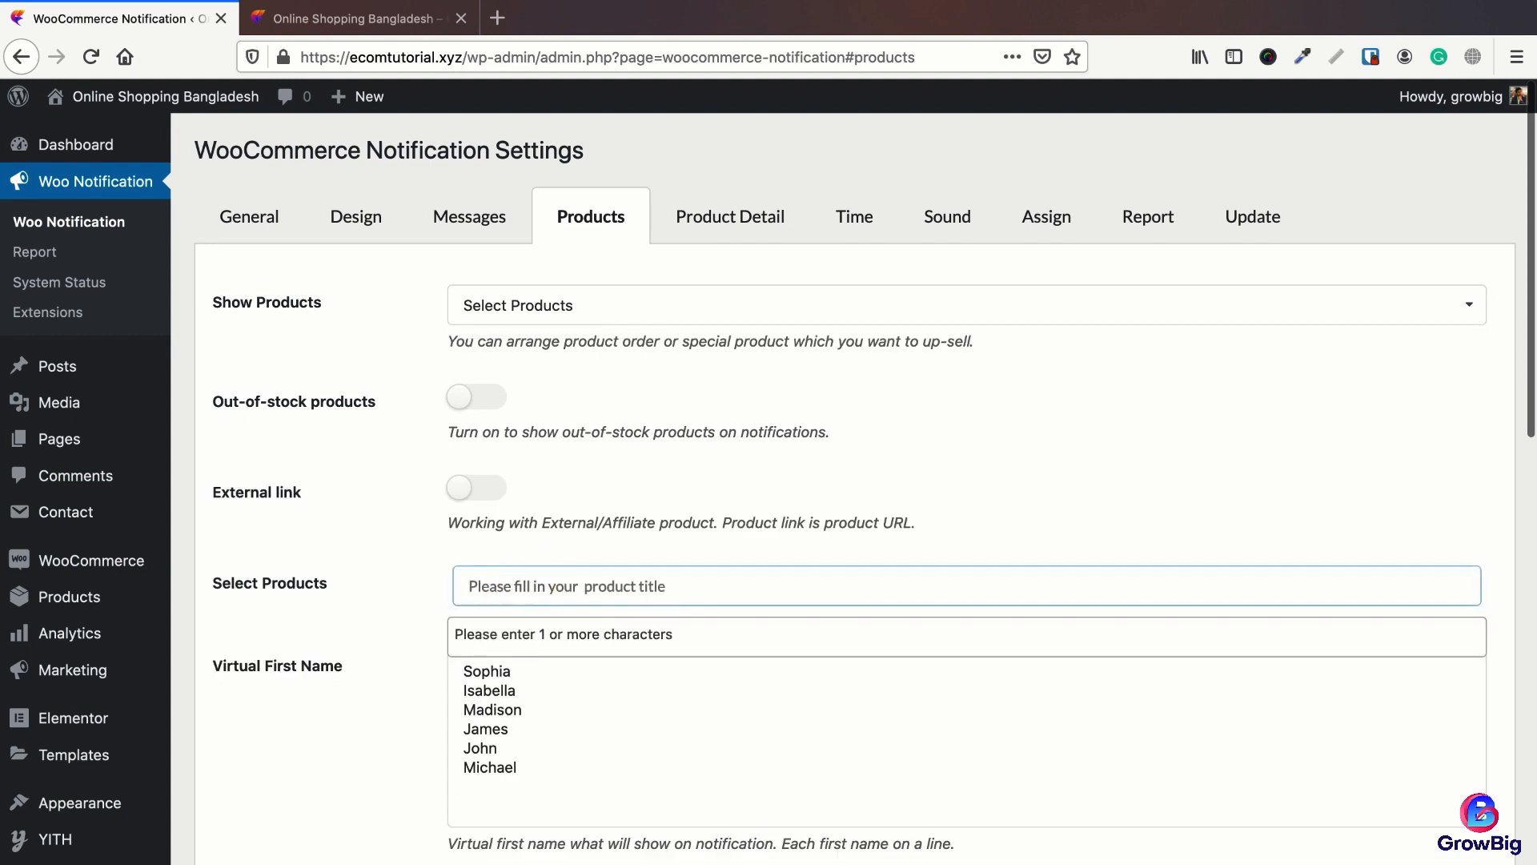
{"action": "type", "text": "lap"}
{"action": "left_click", "coordinate": [537, 629]}
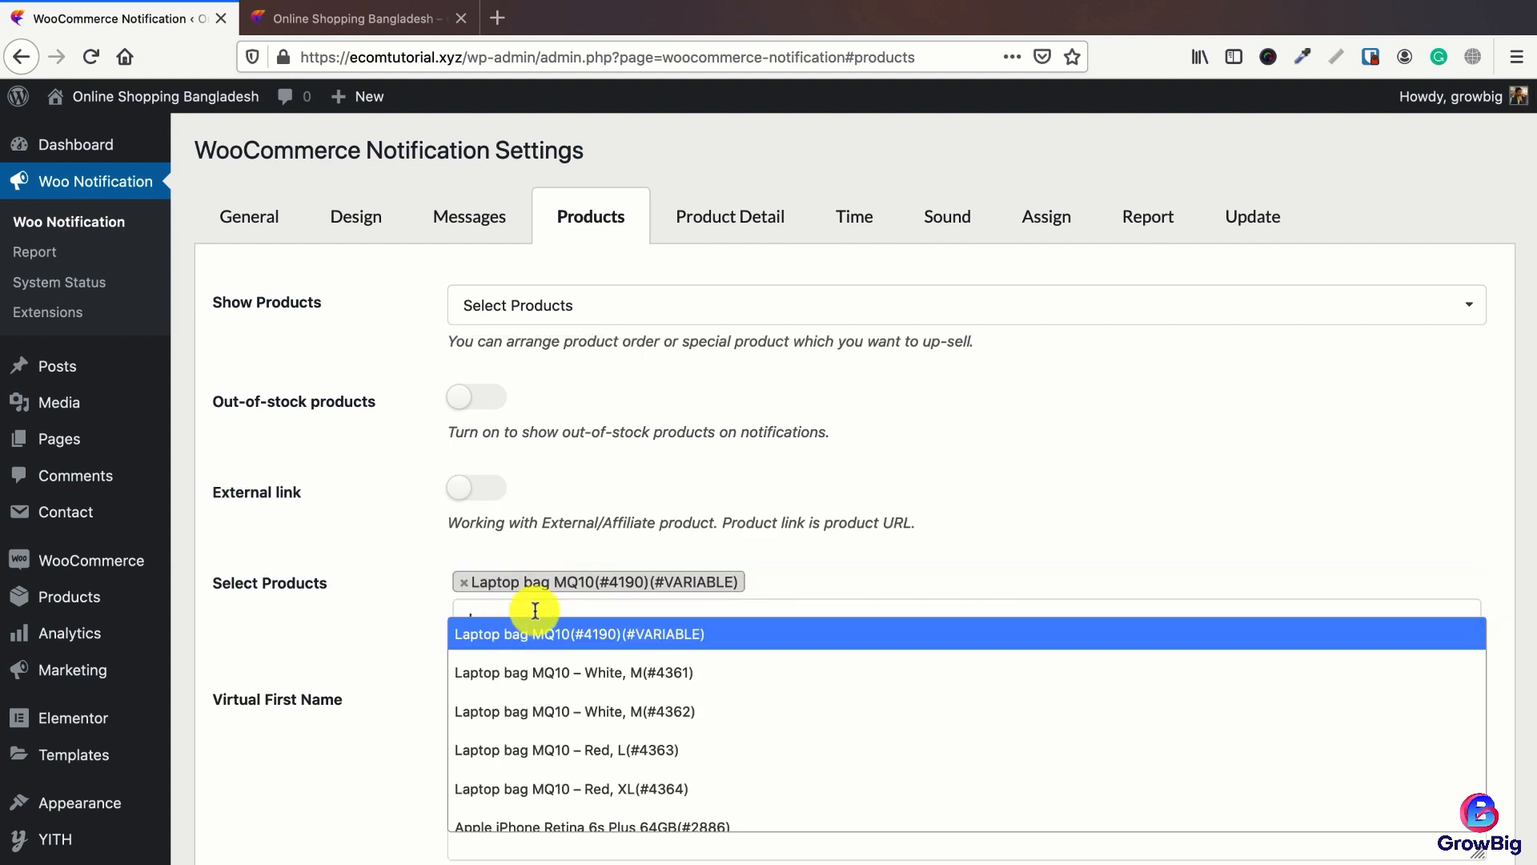
Step: Add Unero Military Classical Backpack, Apple iPhone Retina 6s Plus 64GB and Laptop bag MQ10 – Red, XL to the selected products
{"action": "type", "text": "sum"}
{"action": "left_click", "coordinate": [557, 740]}
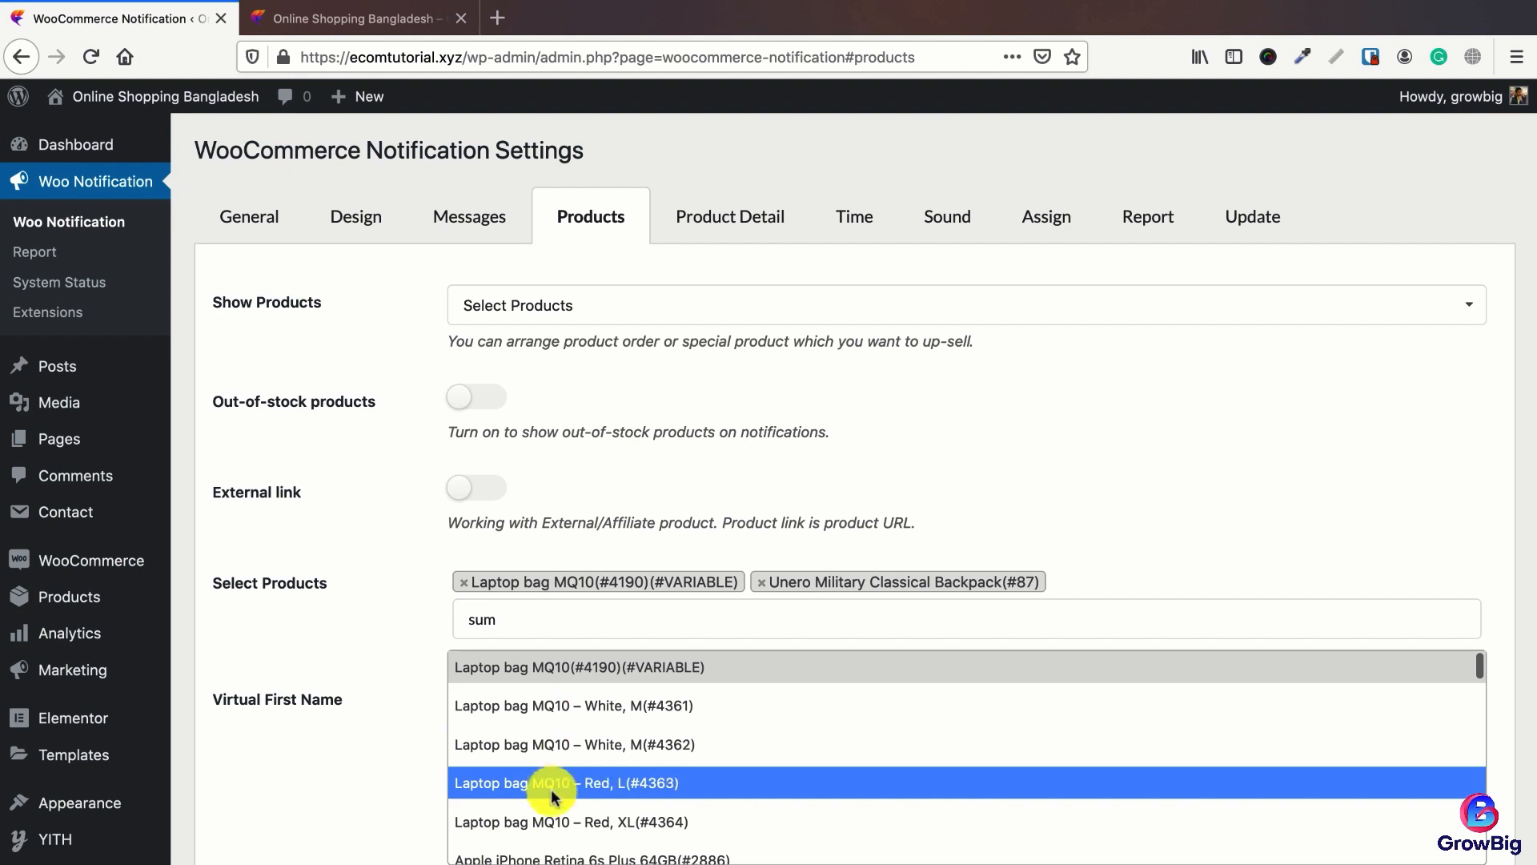
{"action": "scroll", "coordinate": [561, 801], "scroll_direction": "down", "scroll_amount": 2}
{"action": "left_click", "coordinate": [564, 793]}
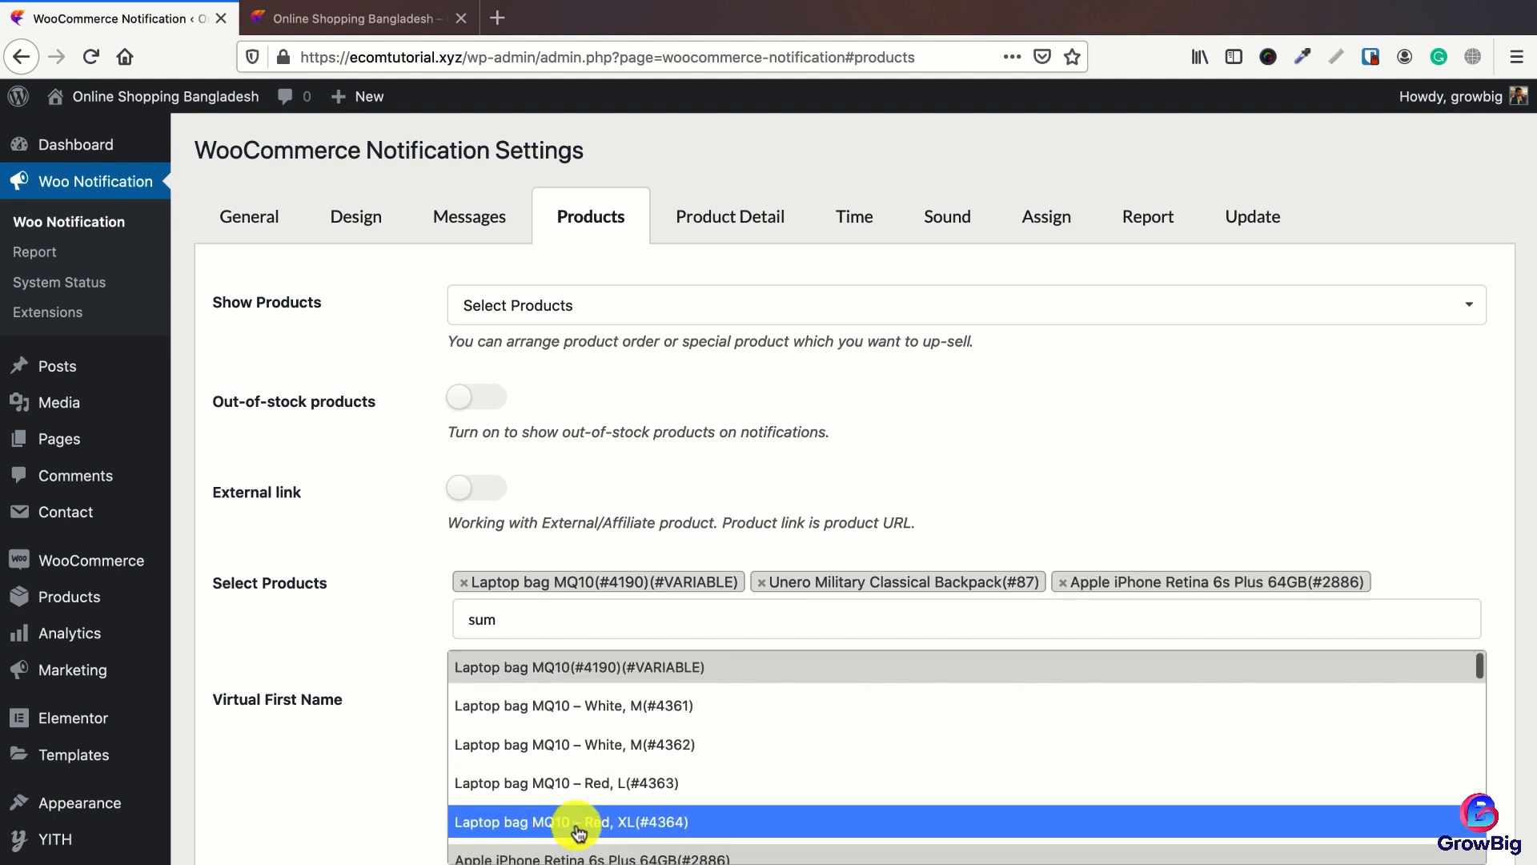
{"action": "left_click", "coordinate": [569, 821]}
{"action": "left_click", "coordinate": [394, 584]}
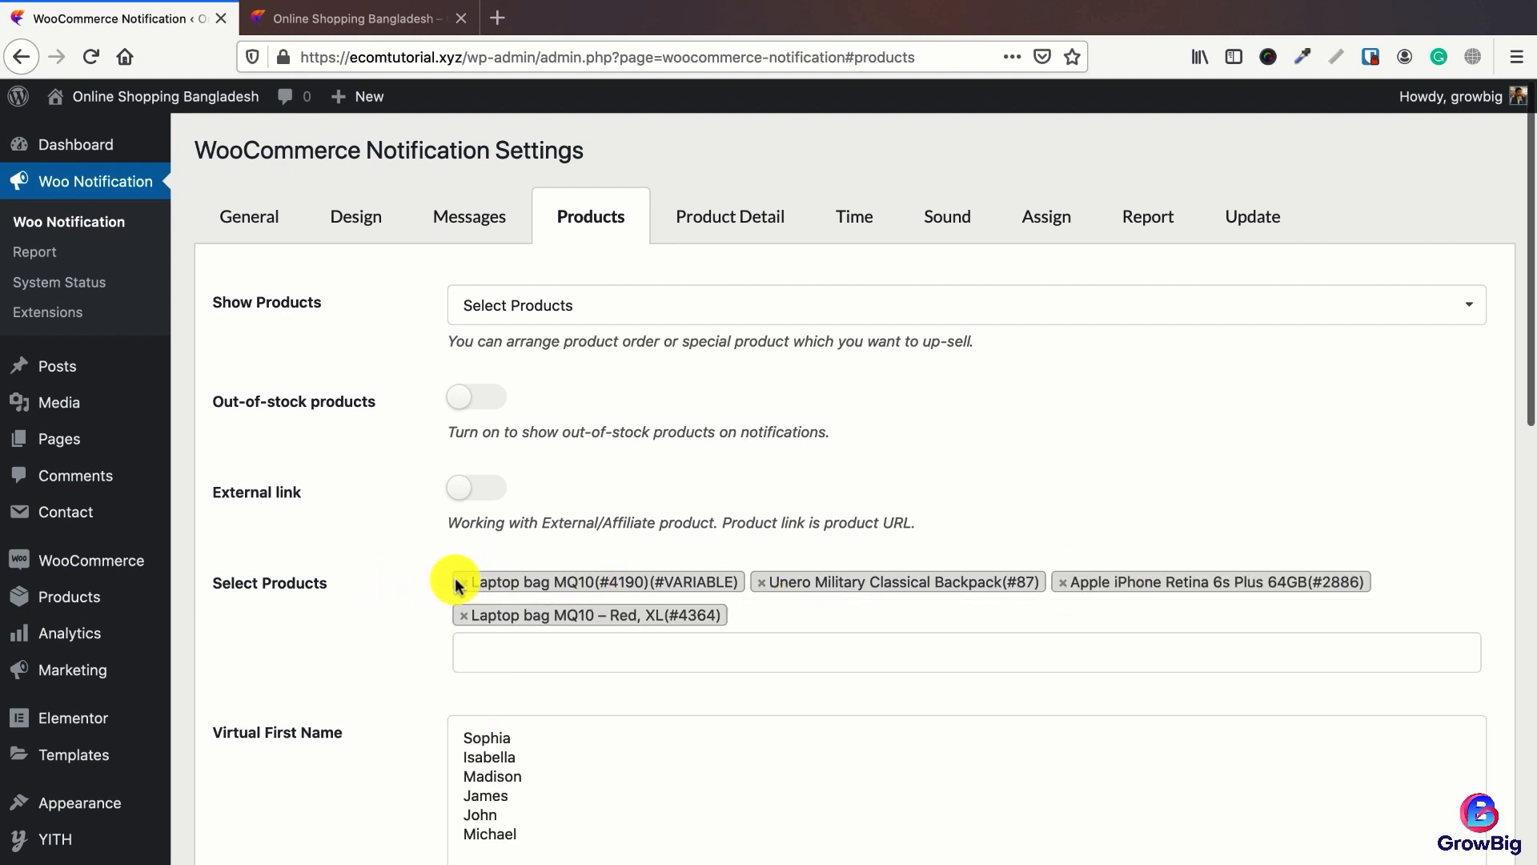
Step: Remove all four products from the notification's Select Products list
{"action": "left_click", "coordinate": [465, 590]}
{"action": "left_click", "coordinate": [464, 584]}
{"action": "left_click", "coordinate": [465, 584]}
{"action": "left_click", "coordinate": [464, 584]}
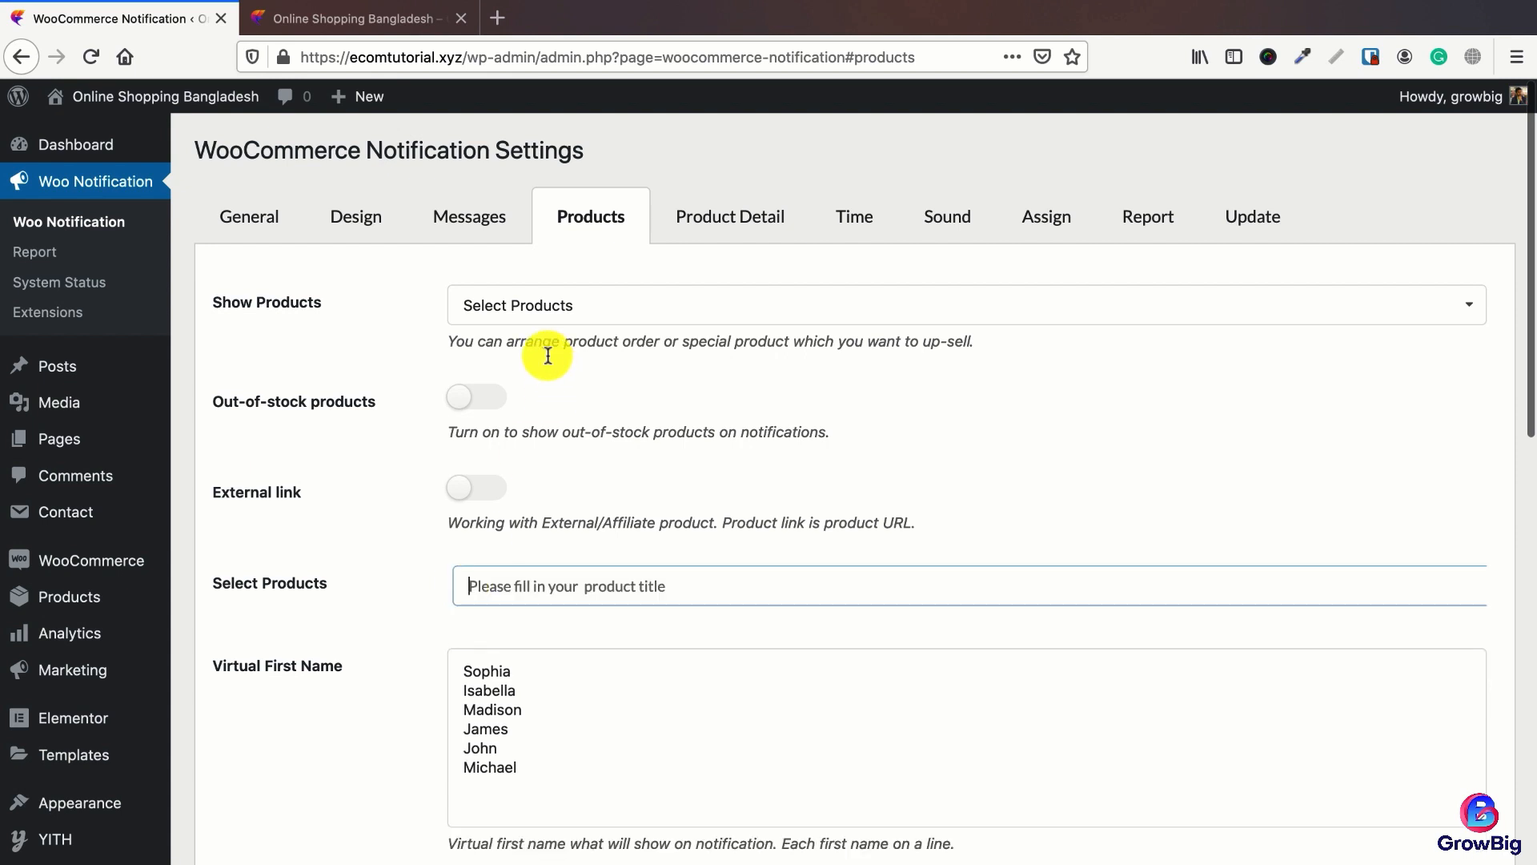
Step: Try Recently Viewed Products as the Show Products option, view the storefront's Deals Of The Day, and return to the notification settings
{"action": "left_click", "coordinate": [536, 314]}
{"action": "left_click", "coordinate": [618, 525]}
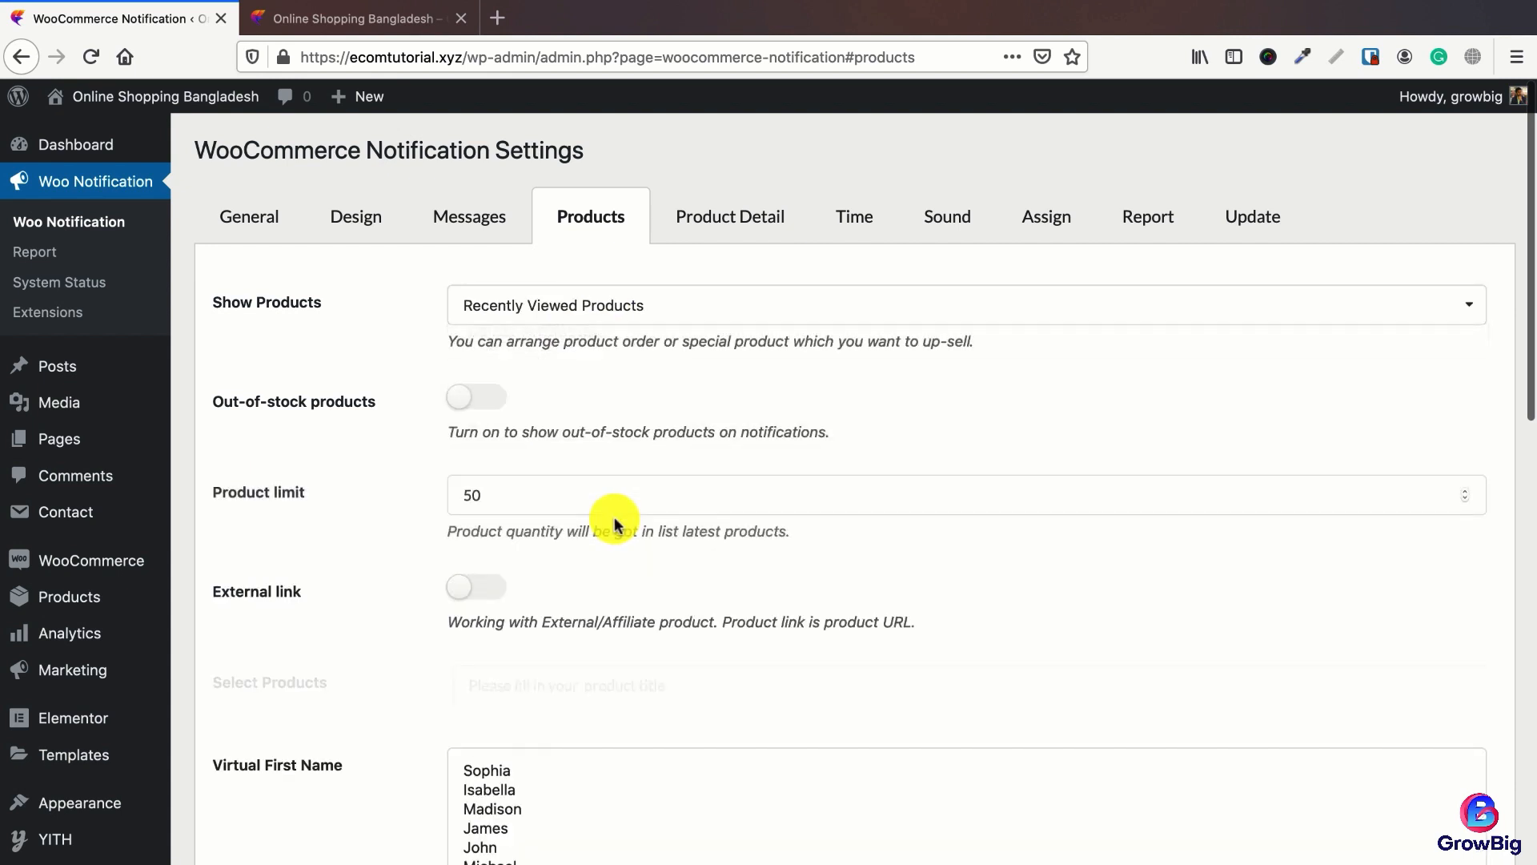
{"action": "left_click", "coordinate": [378, 22]}
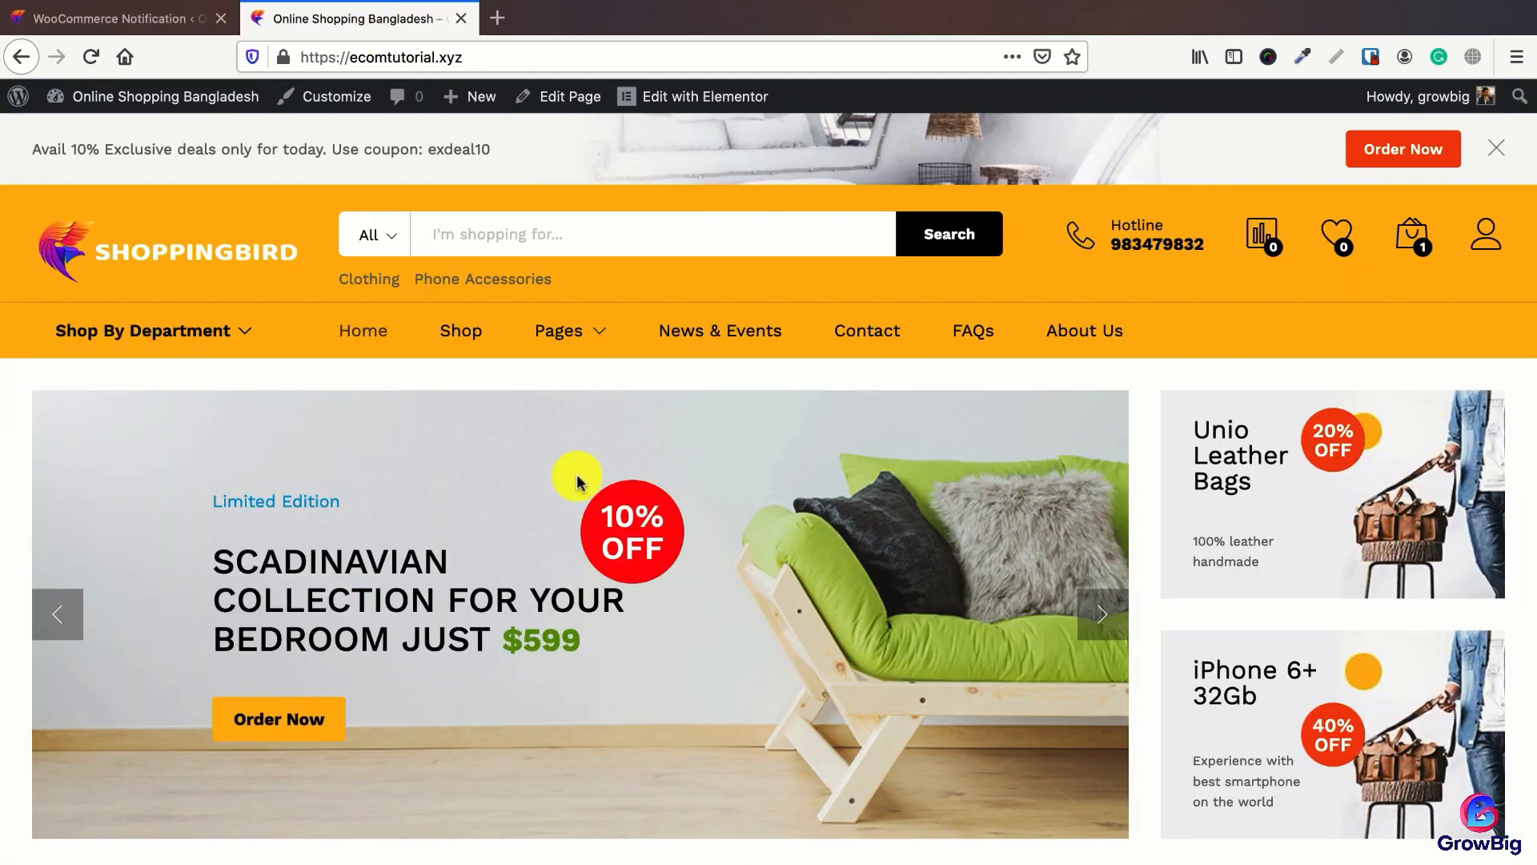
{"action": "scroll", "coordinate": [796, 635], "scroll_direction": "down", "scroll_amount": 10}
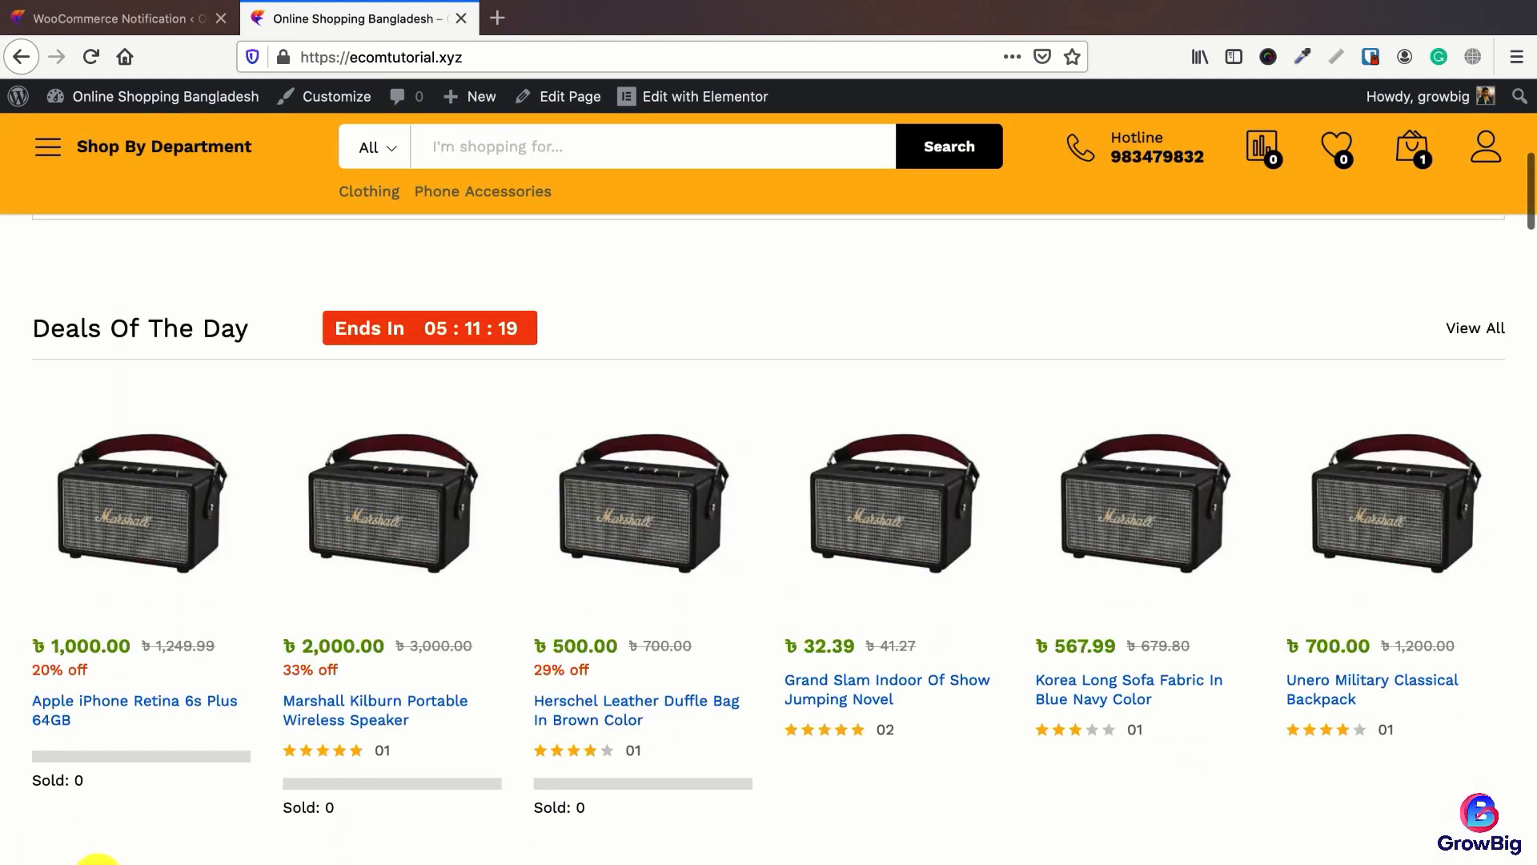
{"action": "left_click", "coordinate": [123, 24]}
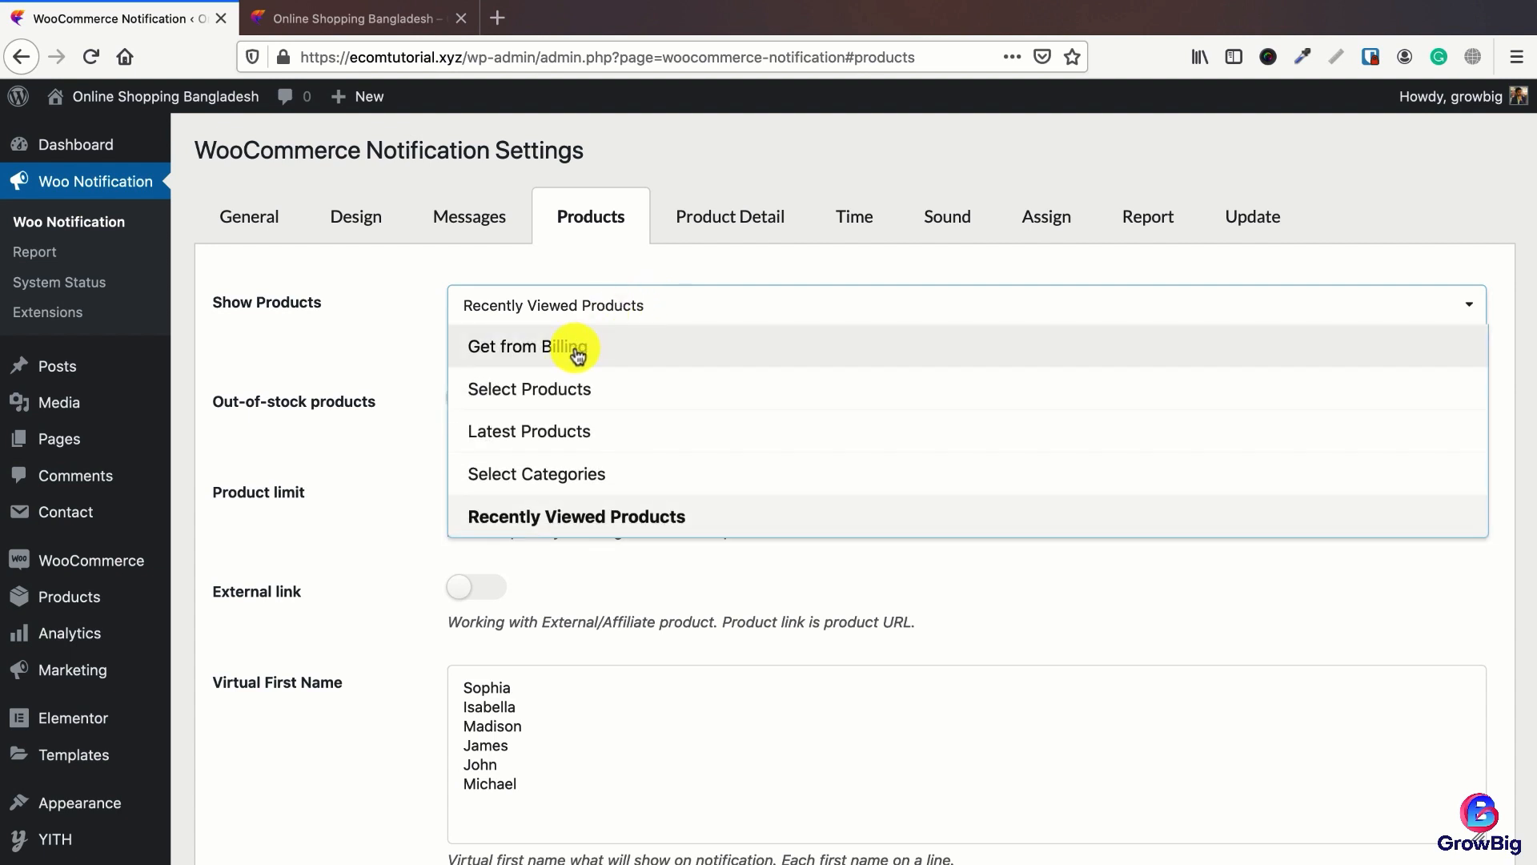
Step: Set Show Products to Latest Products and open the Product limit for editing
{"action": "left_click", "coordinate": [535, 445]}
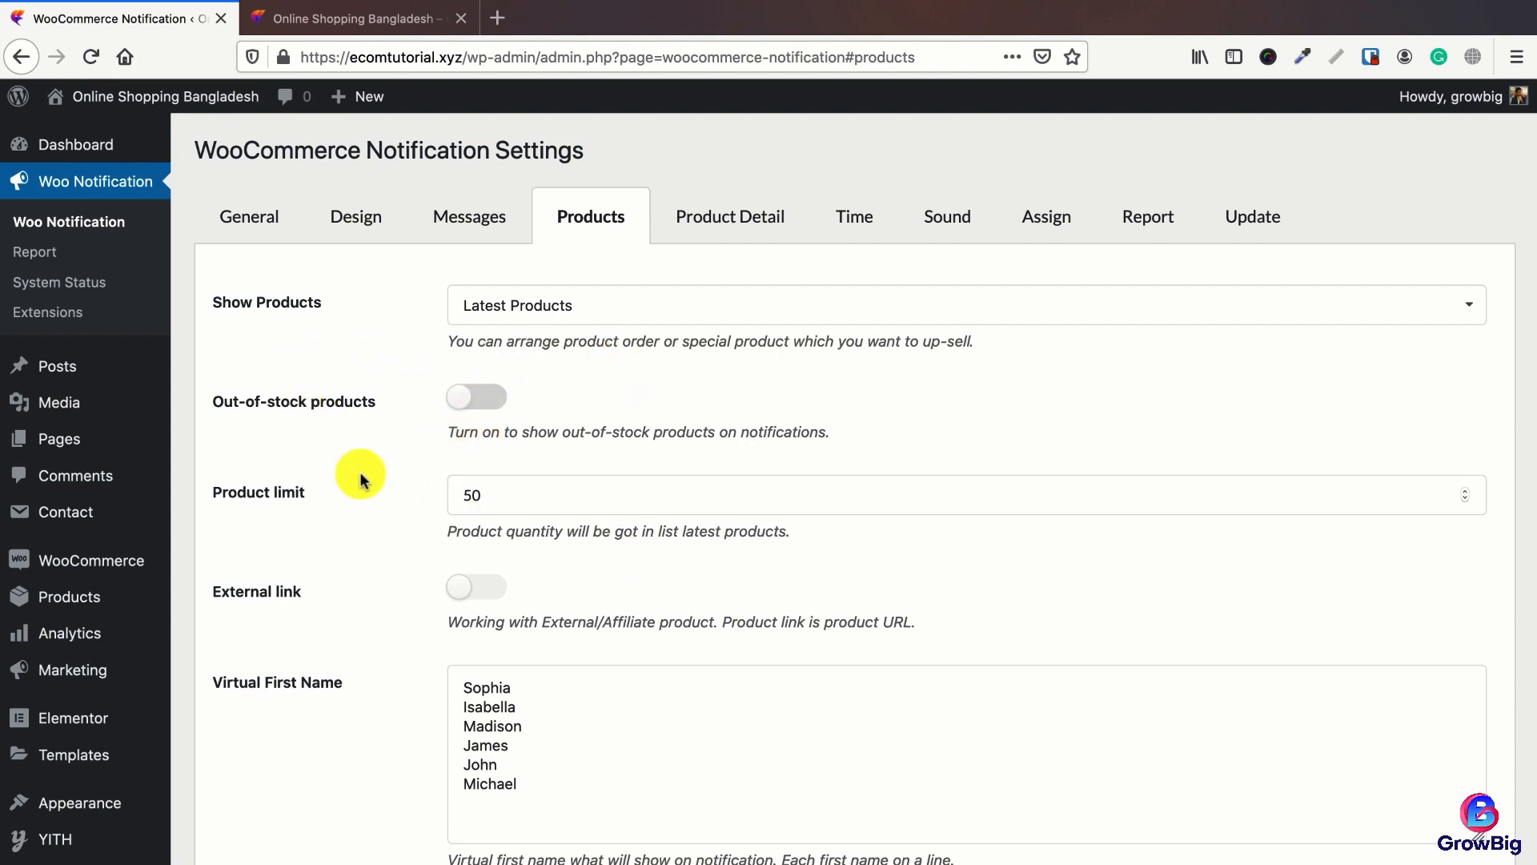
{"action": "left_click", "coordinate": [508, 492]}
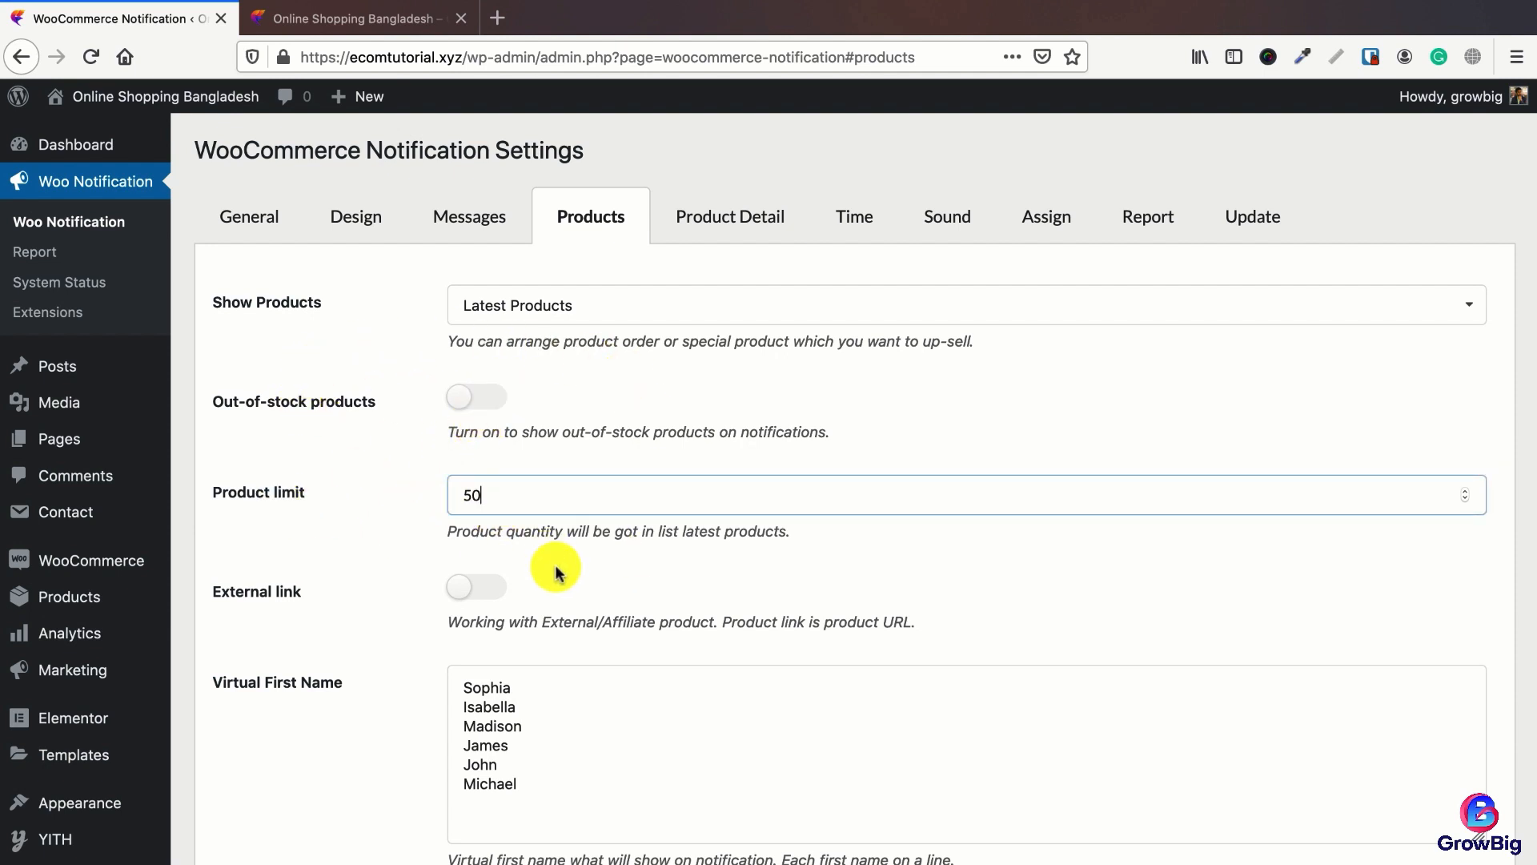
Step: Turn on External link and open the page for adding a new product in a separate tab
{"action": "scroll", "coordinate": [552, 504], "scroll_direction": "down", "scroll_amount": 3}
{"action": "left_click", "coordinate": [484, 476]}
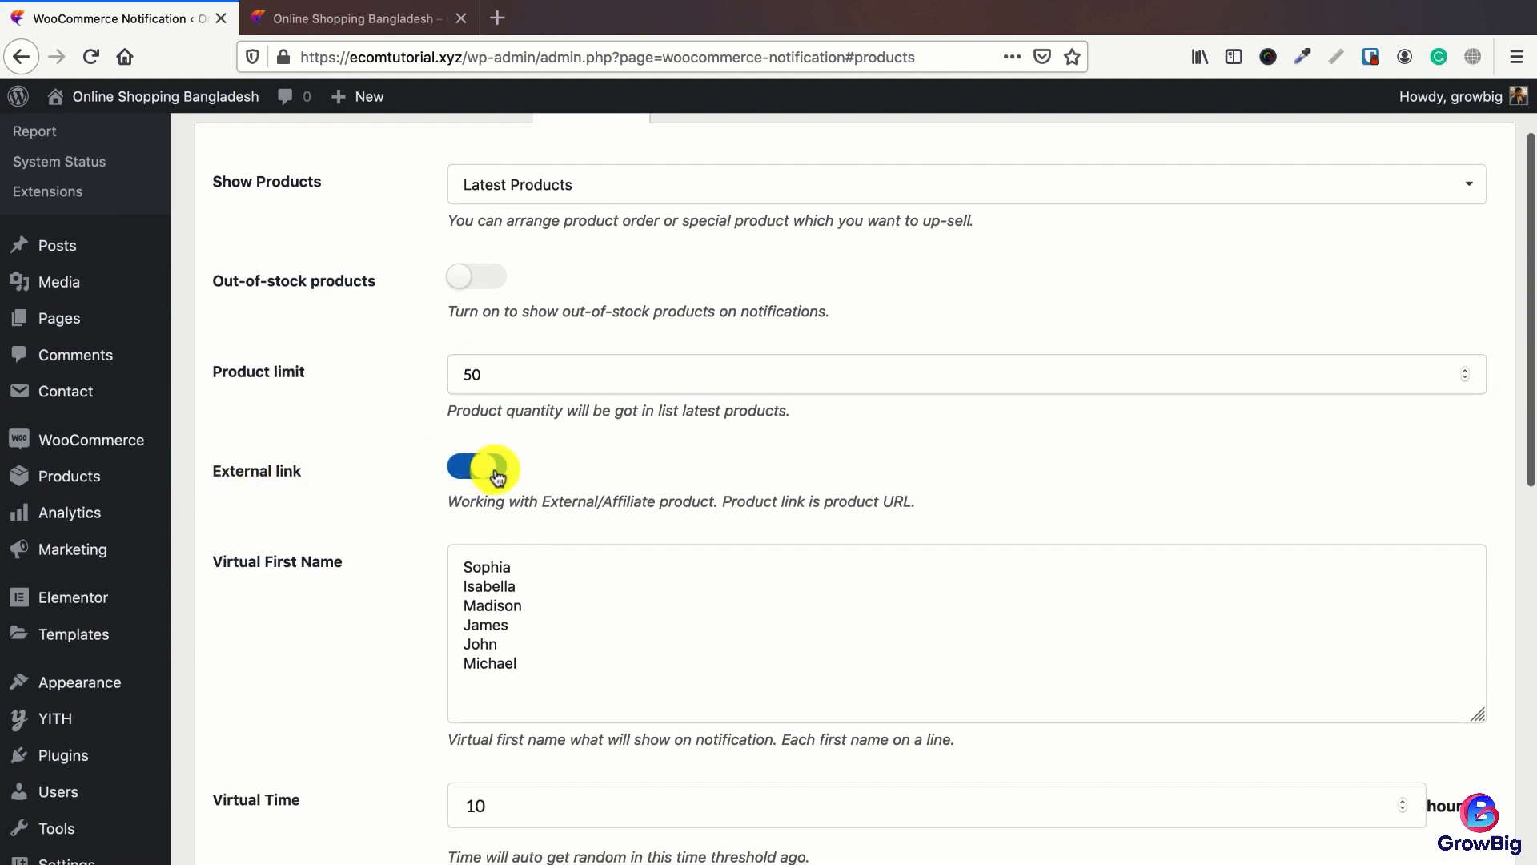
{"action": "scroll", "coordinate": [309, 457], "scroll_direction": "down", "scroll_amount": 1}
{"action": "mouse_move", "coordinate": [109, 462]}
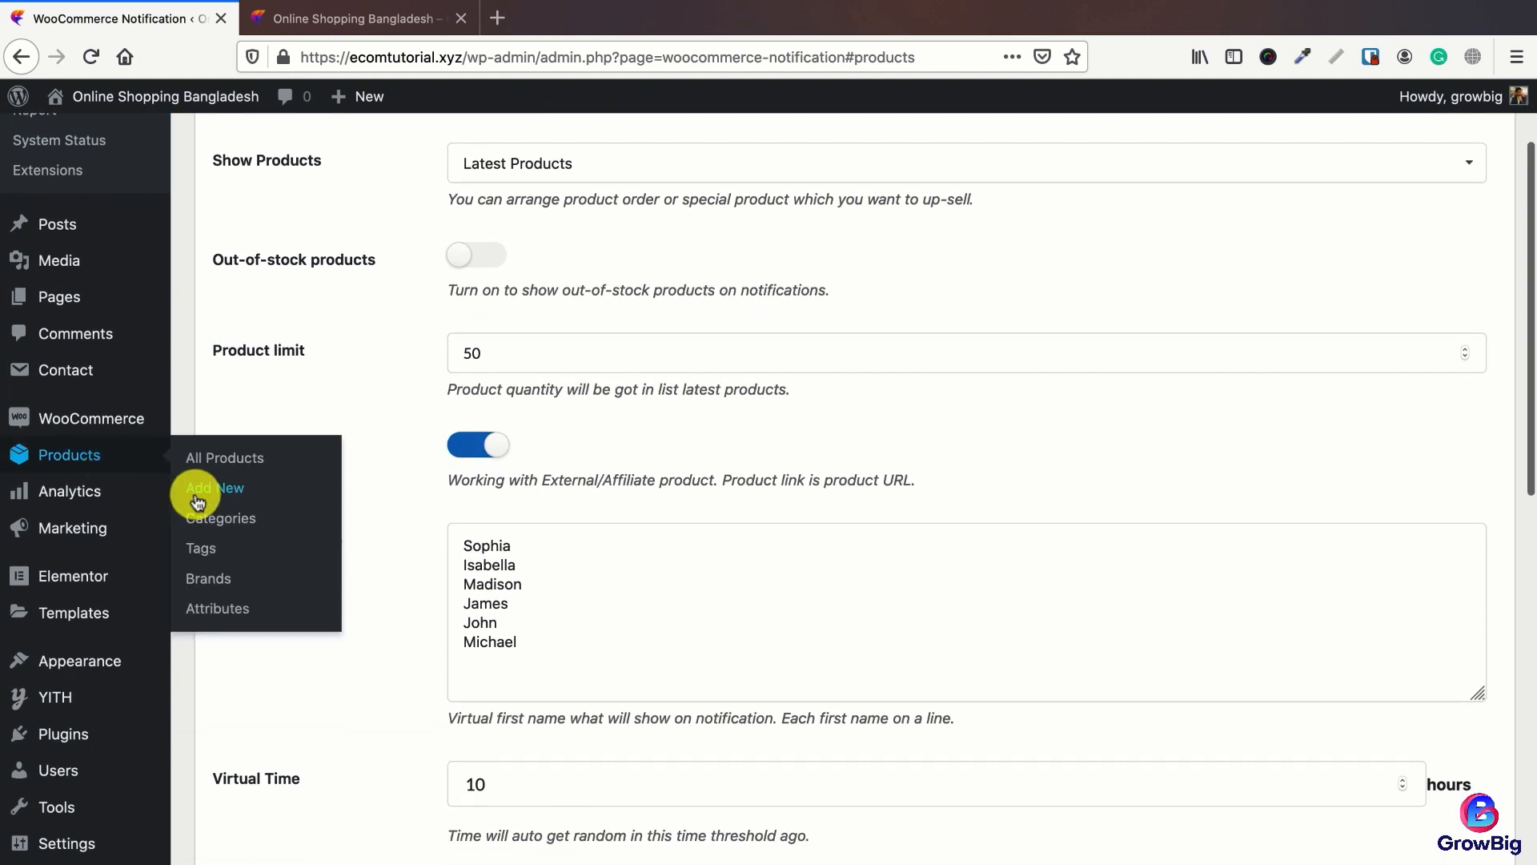
{"action": "right_click", "coordinate": [215, 494]}
{"action": "left_click", "coordinate": [216, 496]}
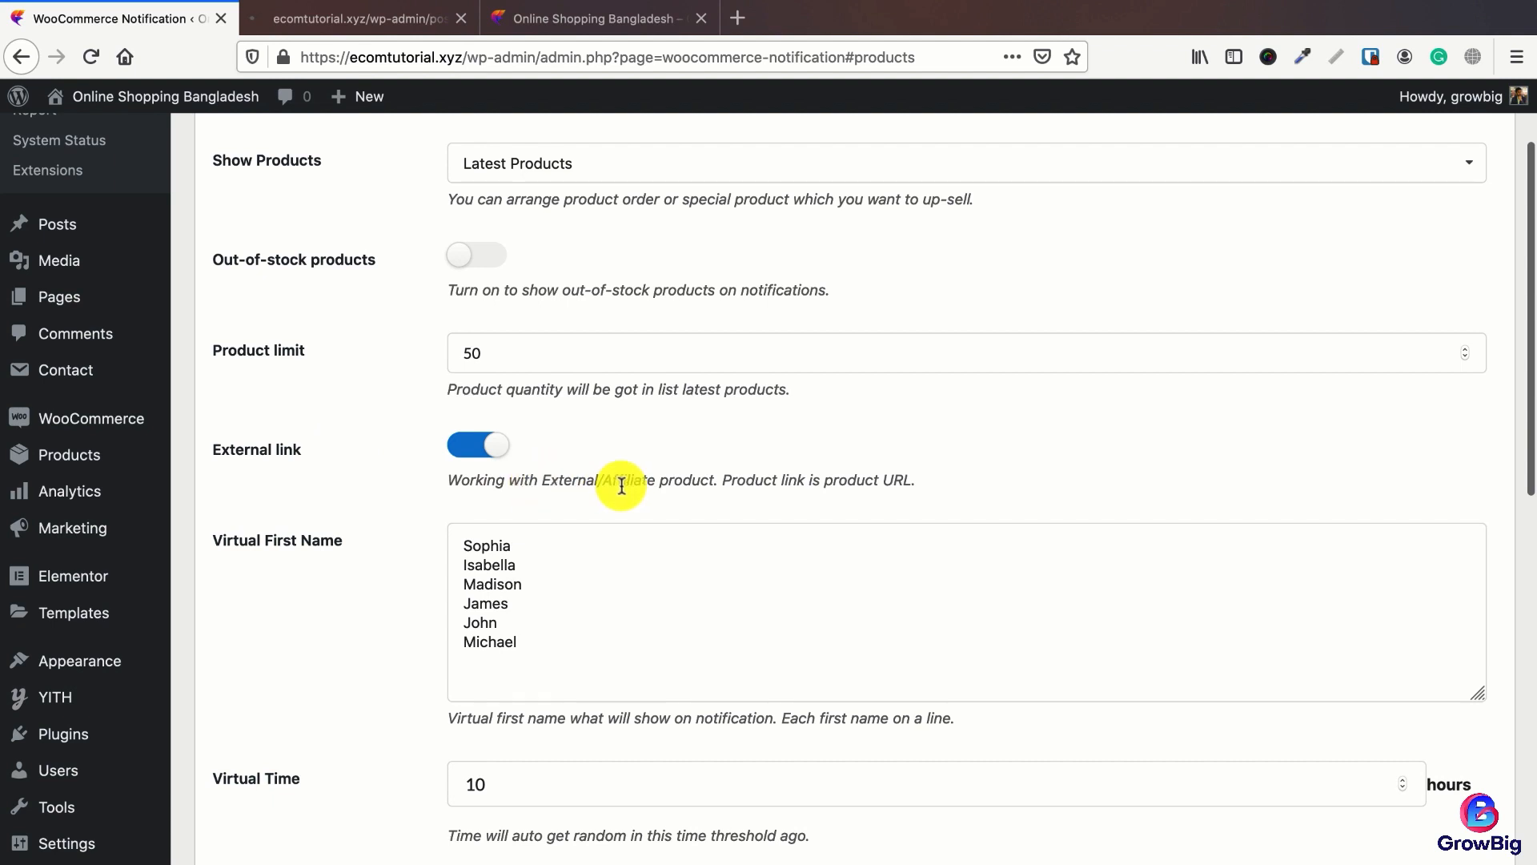
Step: Try the External/Affiliate product type on the new product, close that page without saving, and turn External link off
{"action": "left_click", "coordinate": [358, 24]}
{"action": "scroll", "coordinate": [497, 445], "scroll_direction": "down", "scroll_amount": 5}
{"action": "left_click", "coordinate": [402, 437]}
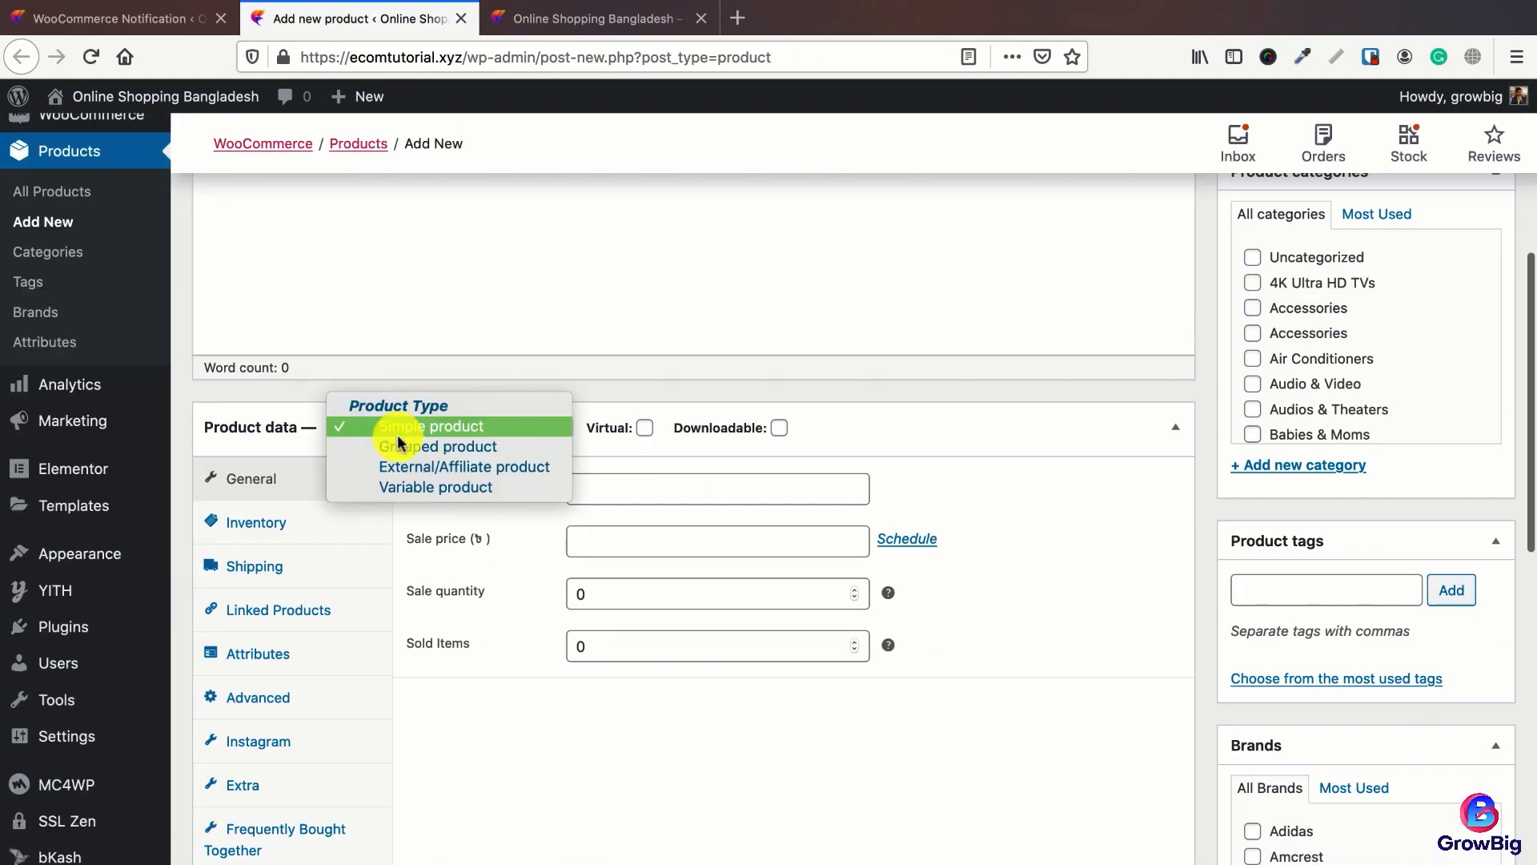
{"action": "left_click", "coordinate": [408, 467]}
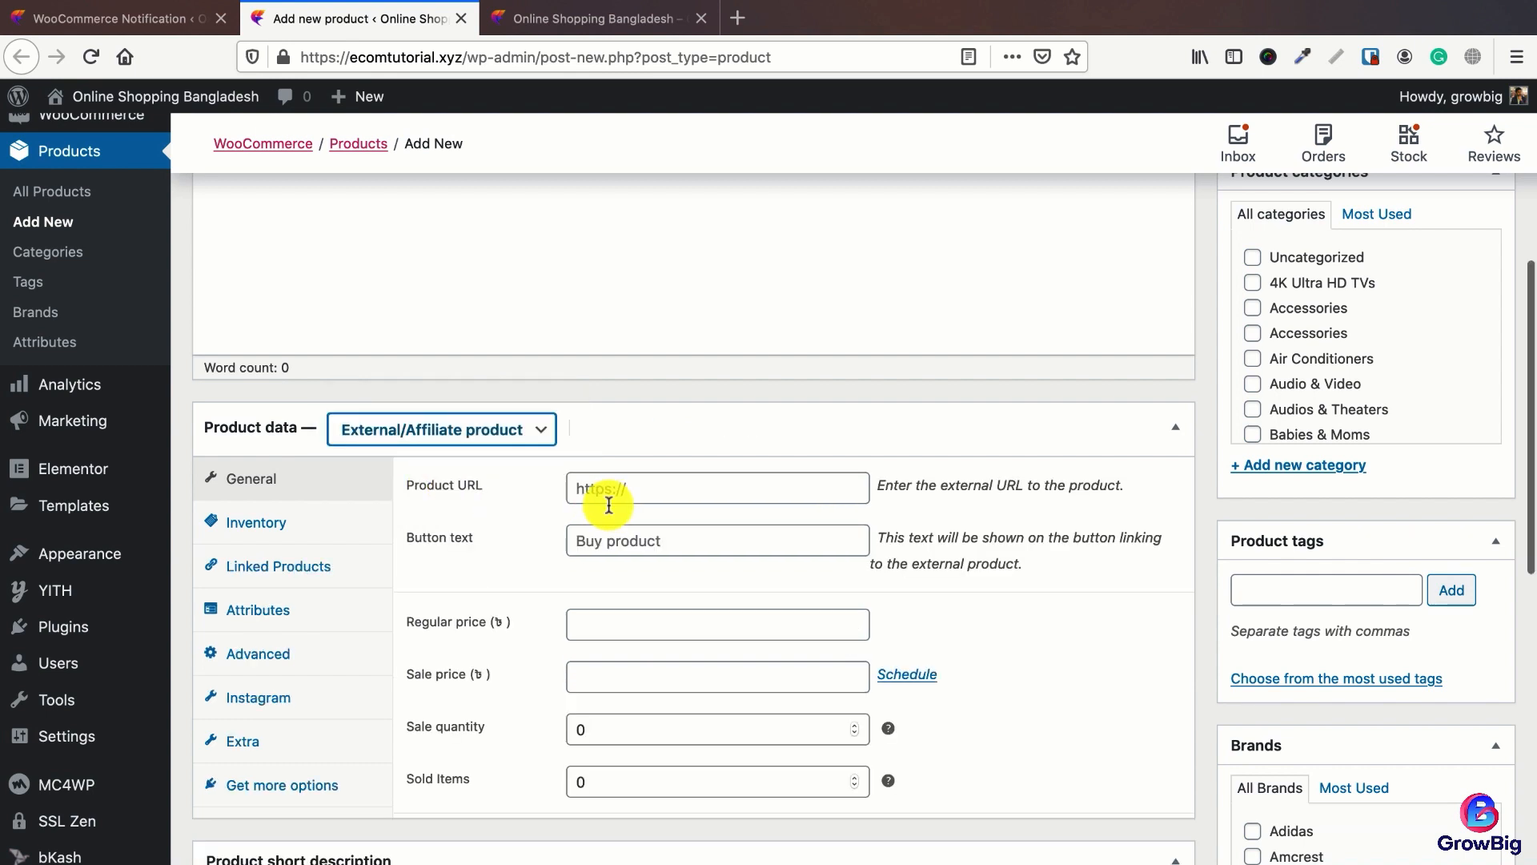
{"action": "left_click", "coordinate": [462, 19]}
{"action": "left_click", "coordinate": [473, 446]}
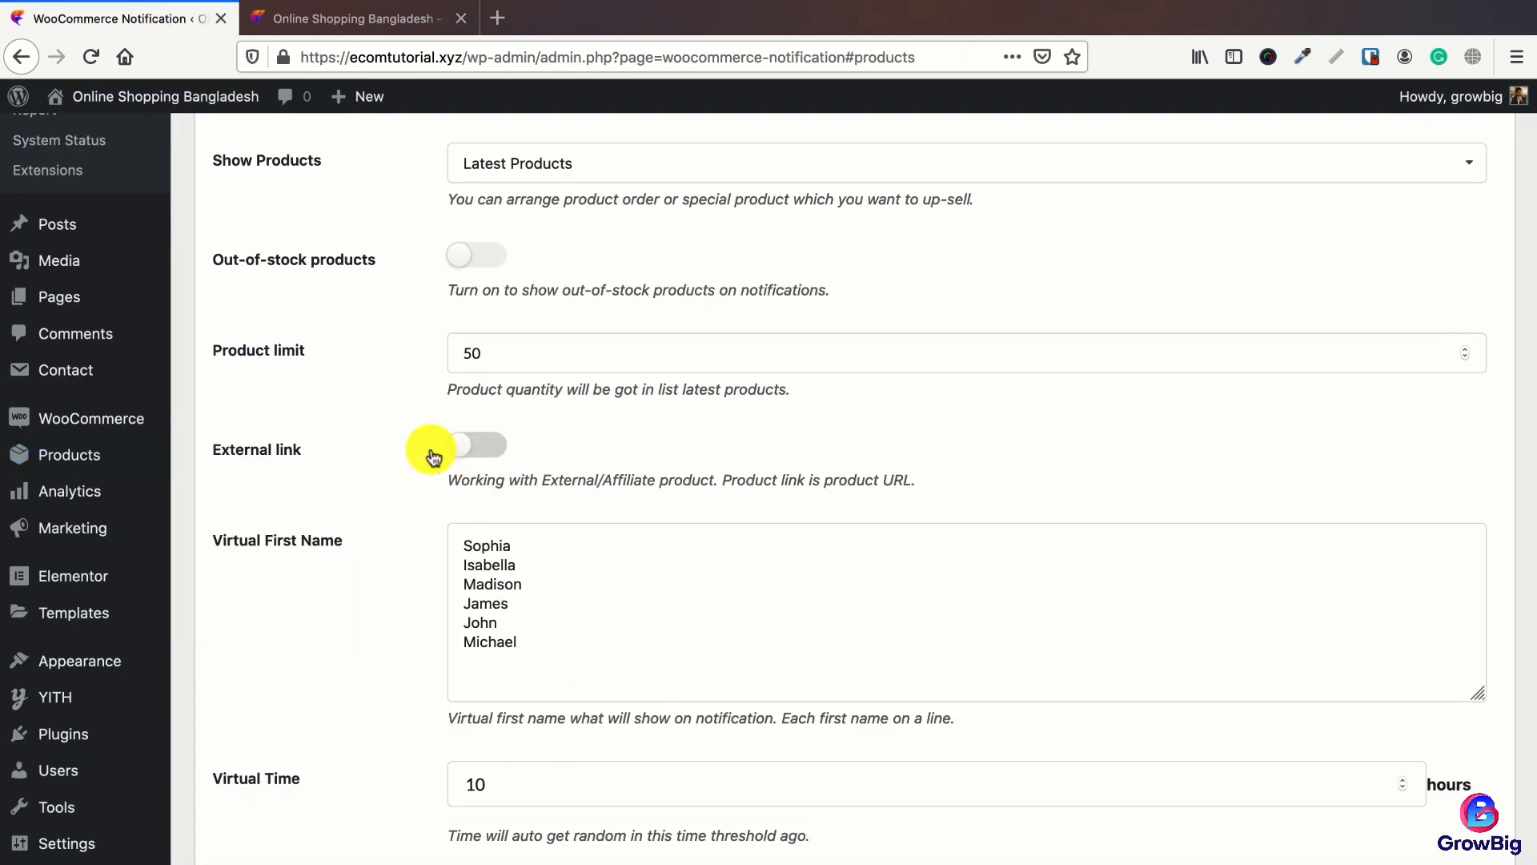
Step: Replace the Virtual First Name list with six local first names, one per line
{"action": "scroll", "coordinate": [400, 513], "scroll_direction": "down", "scroll_amount": 3}
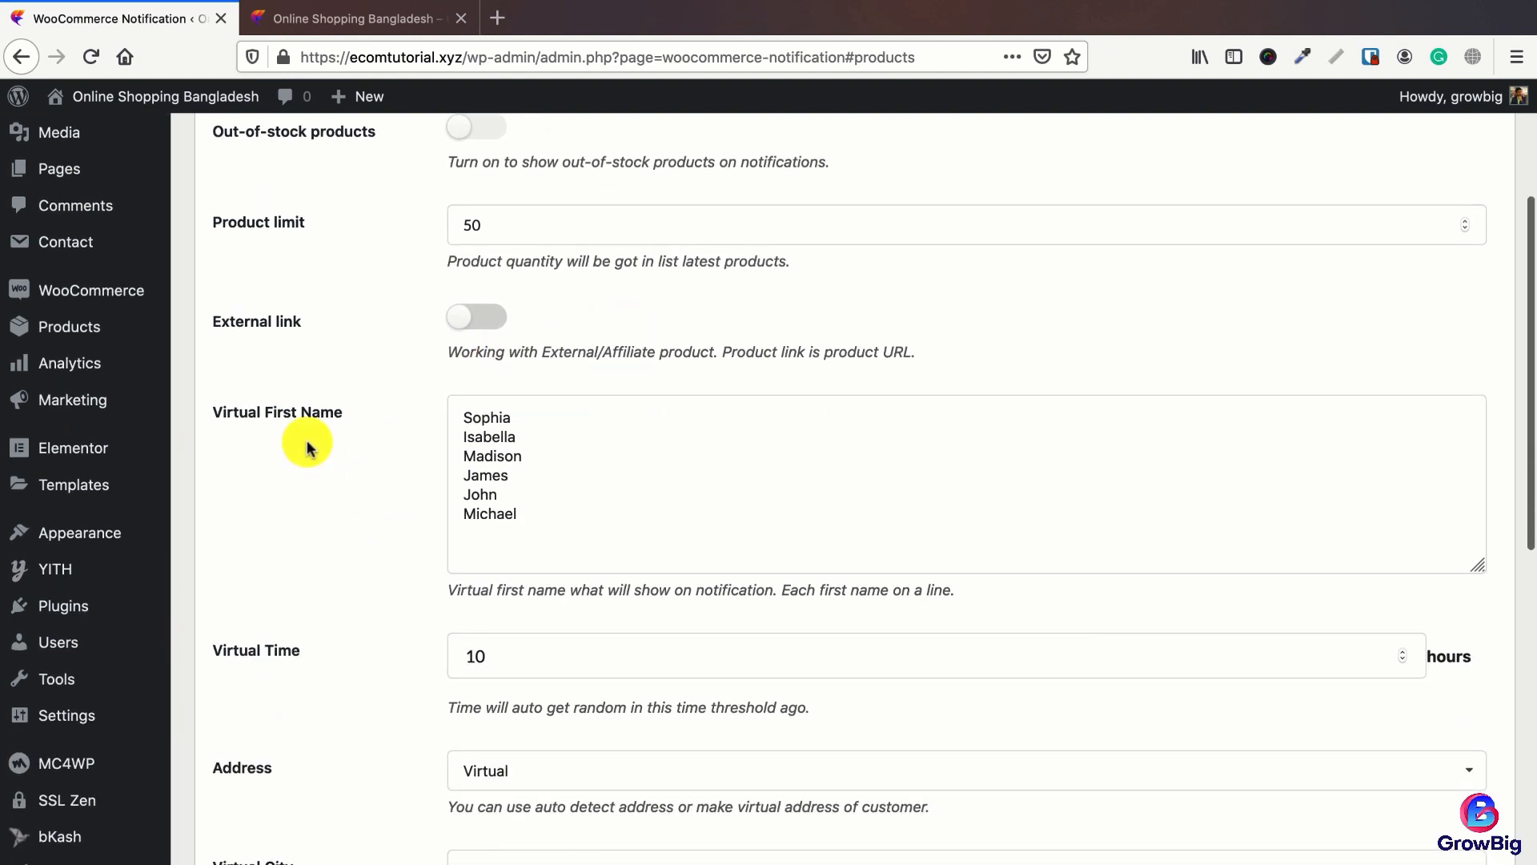
{"action": "left_click", "coordinate": [550, 532]}
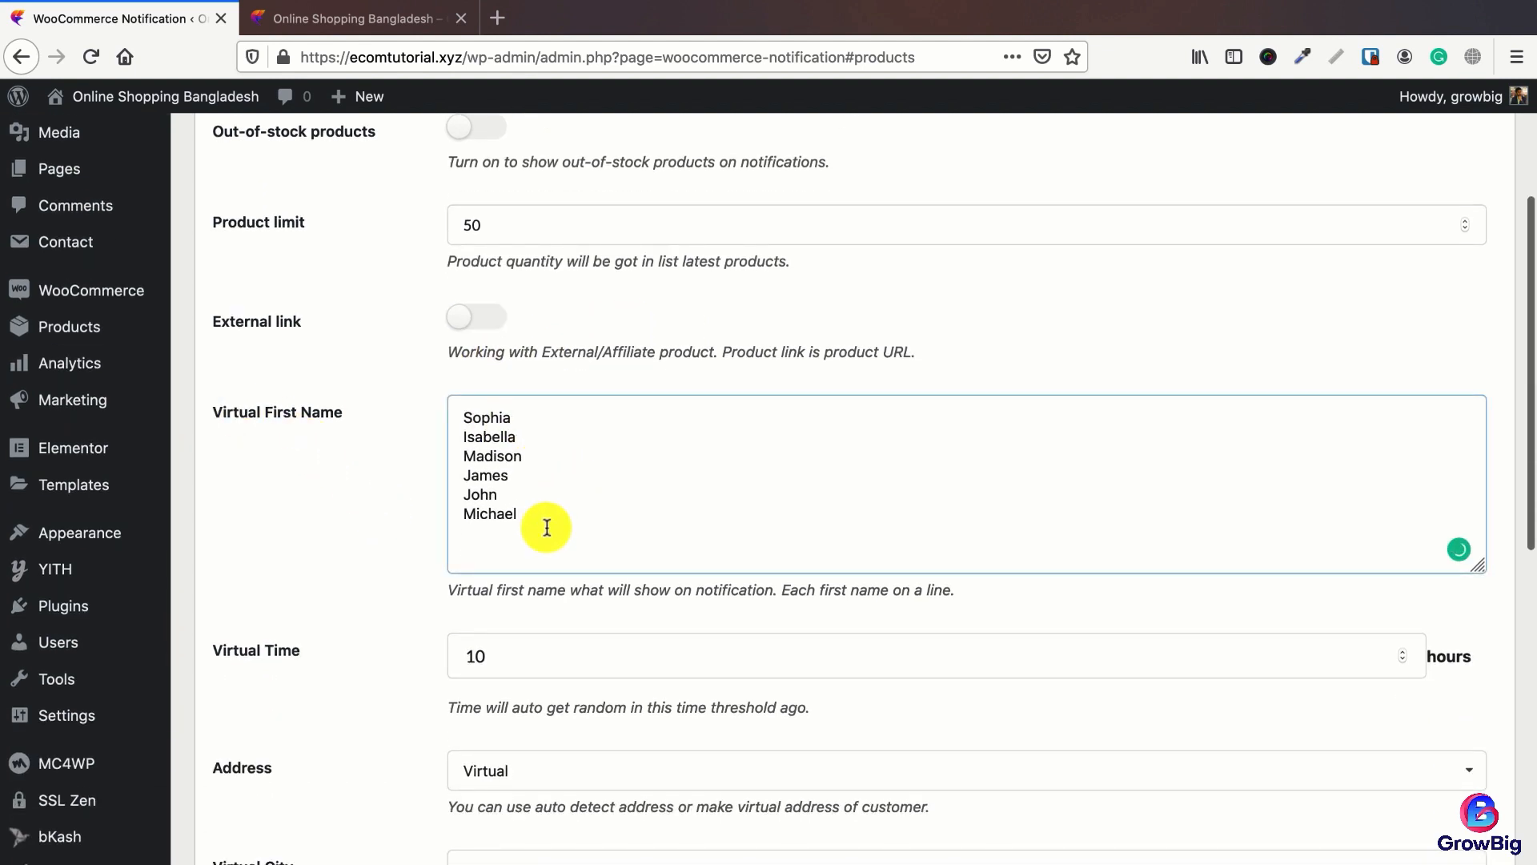
{"action": "key", "text": "super+a"}
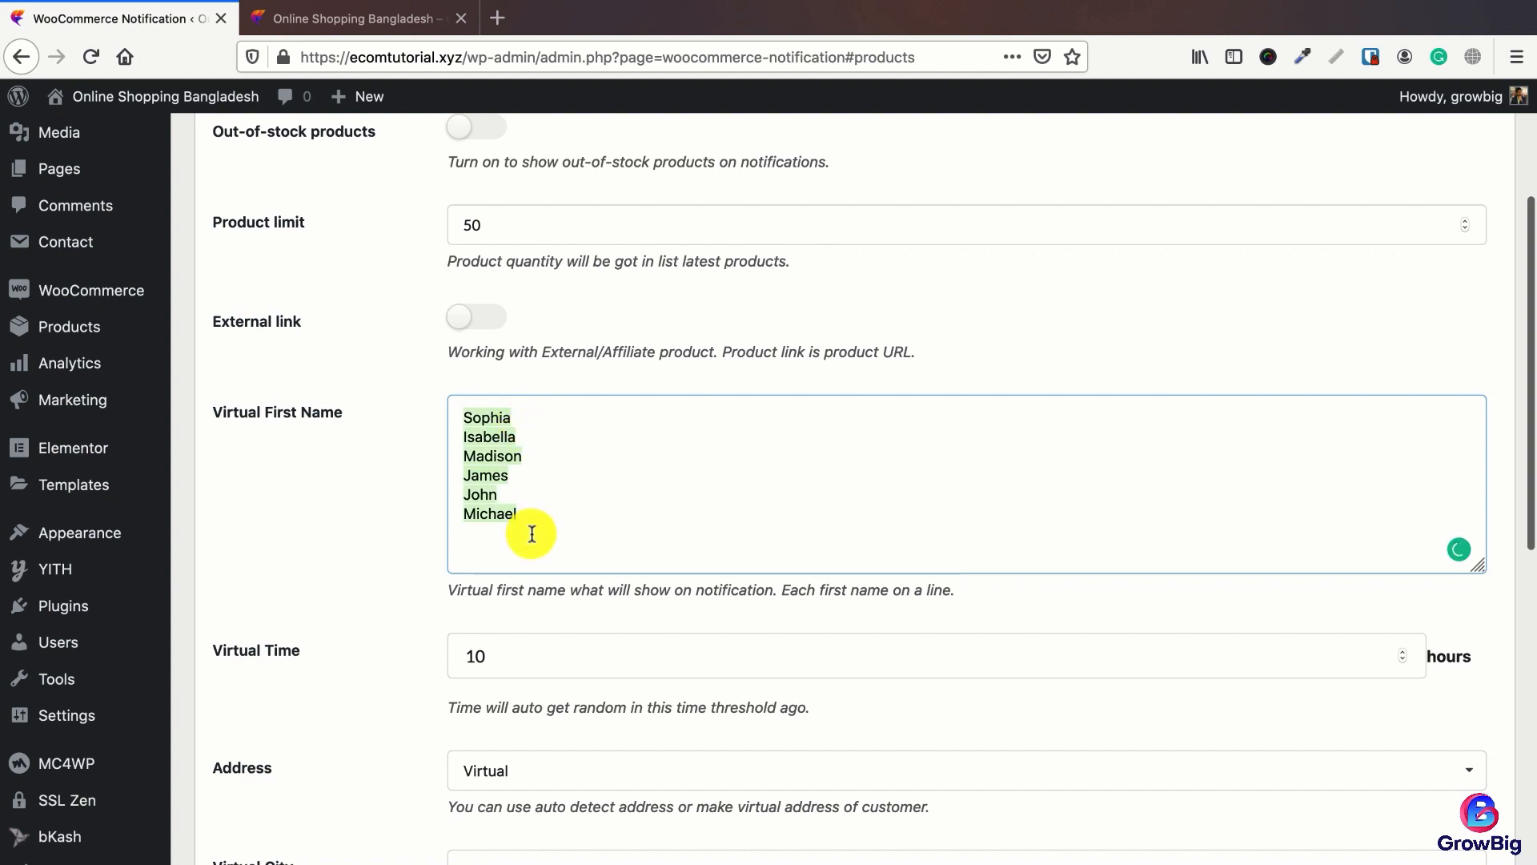
{"action": "left_click", "coordinate": [410, 16]}
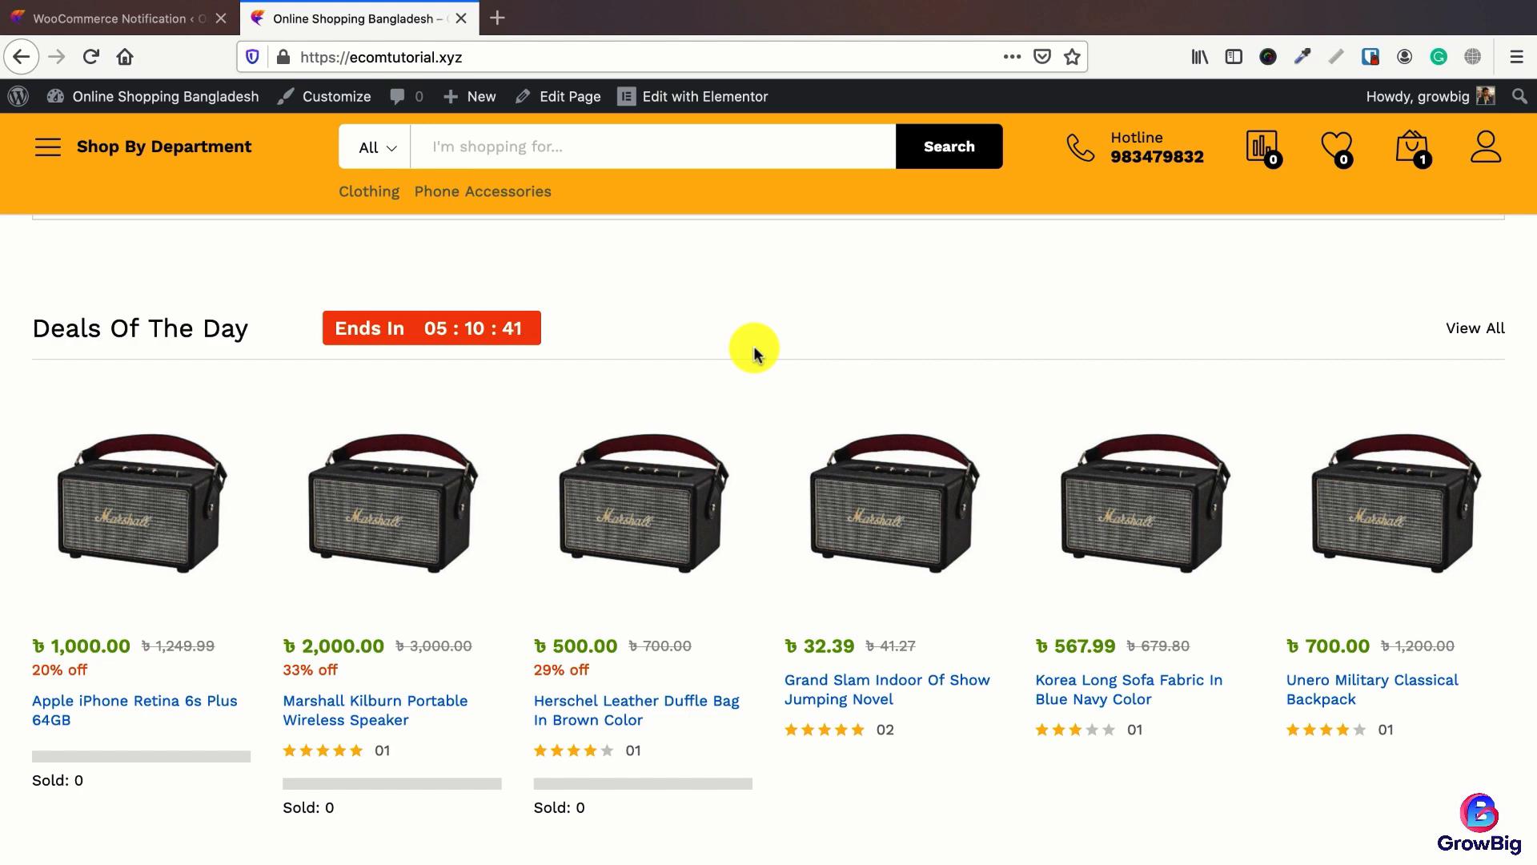
{"action": "left_click", "coordinate": [152, 20]}
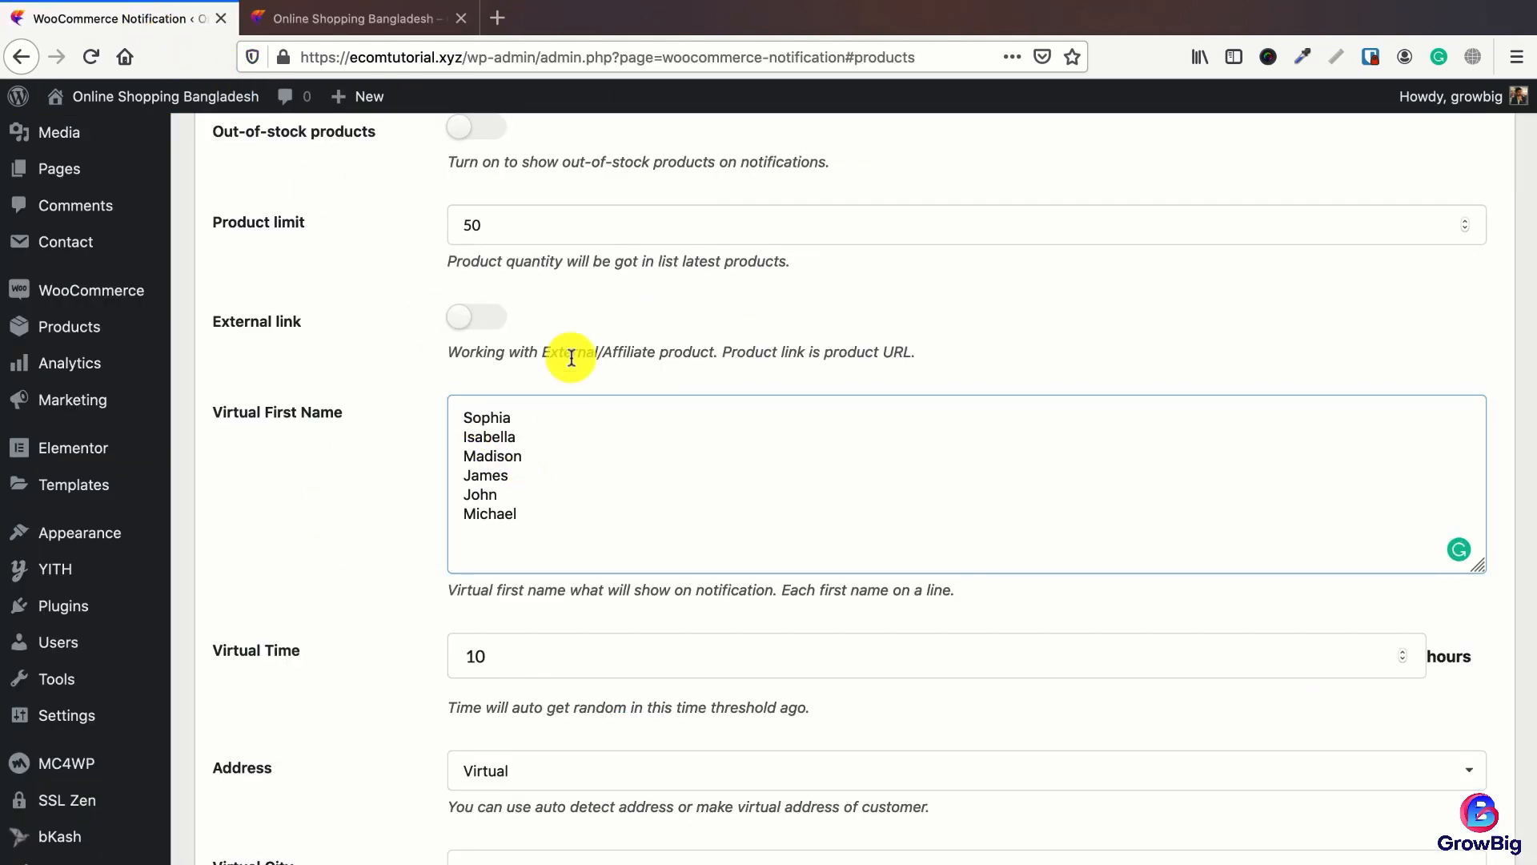
{"action": "key", "text": "super+a"}
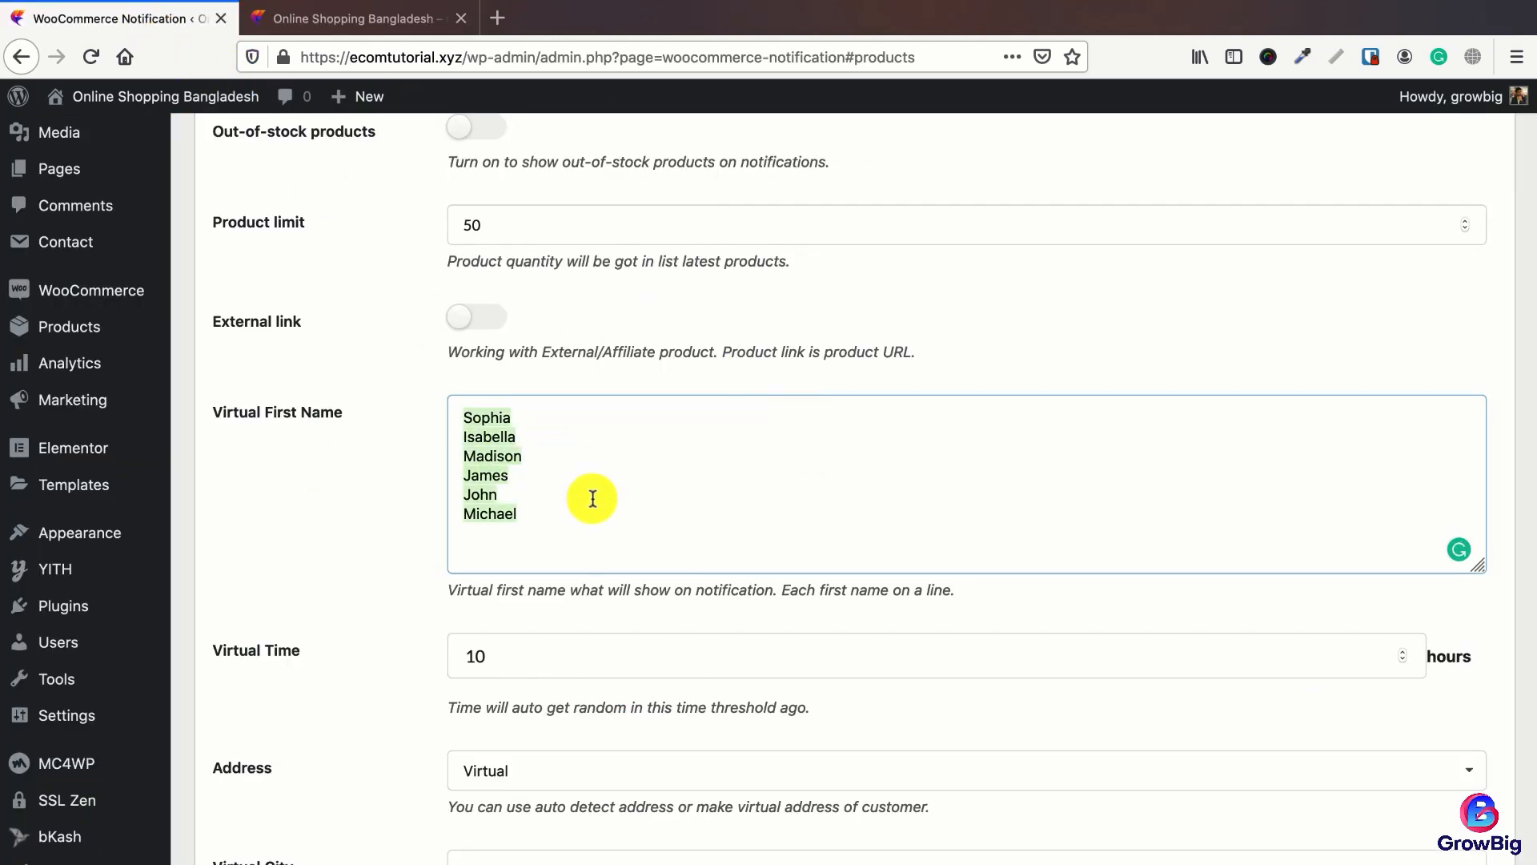
{"action": "type", "text": "Mustafa"}
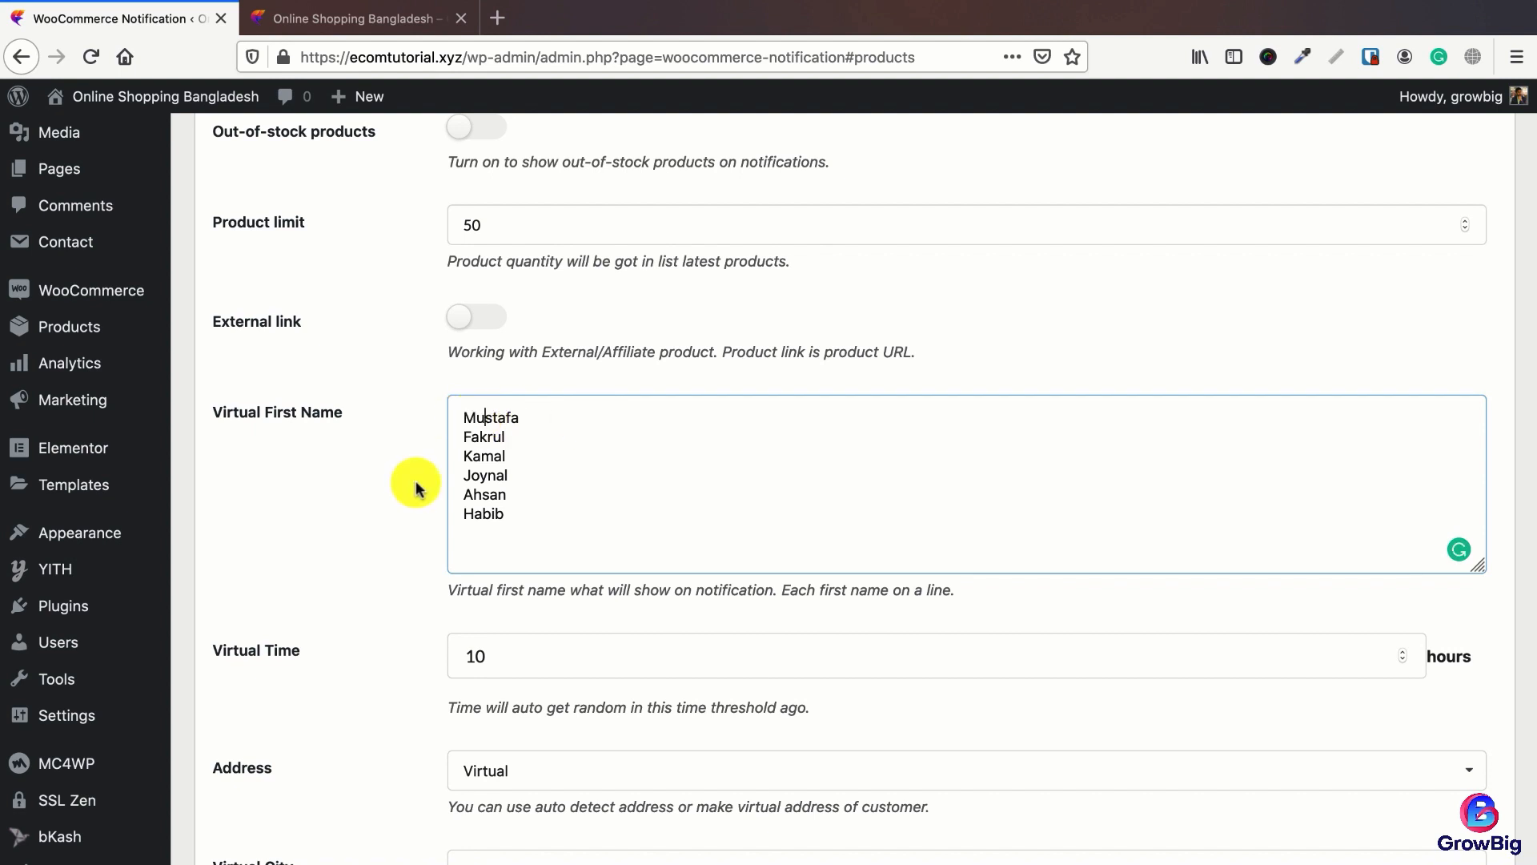
Step: Try Auto Detect as the notification's Address option, glance at the storefront, and set Address back to Virtual
{"action": "scroll", "coordinate": [382, 384], "scroll_direction": "down", "scroll_amount": 3}
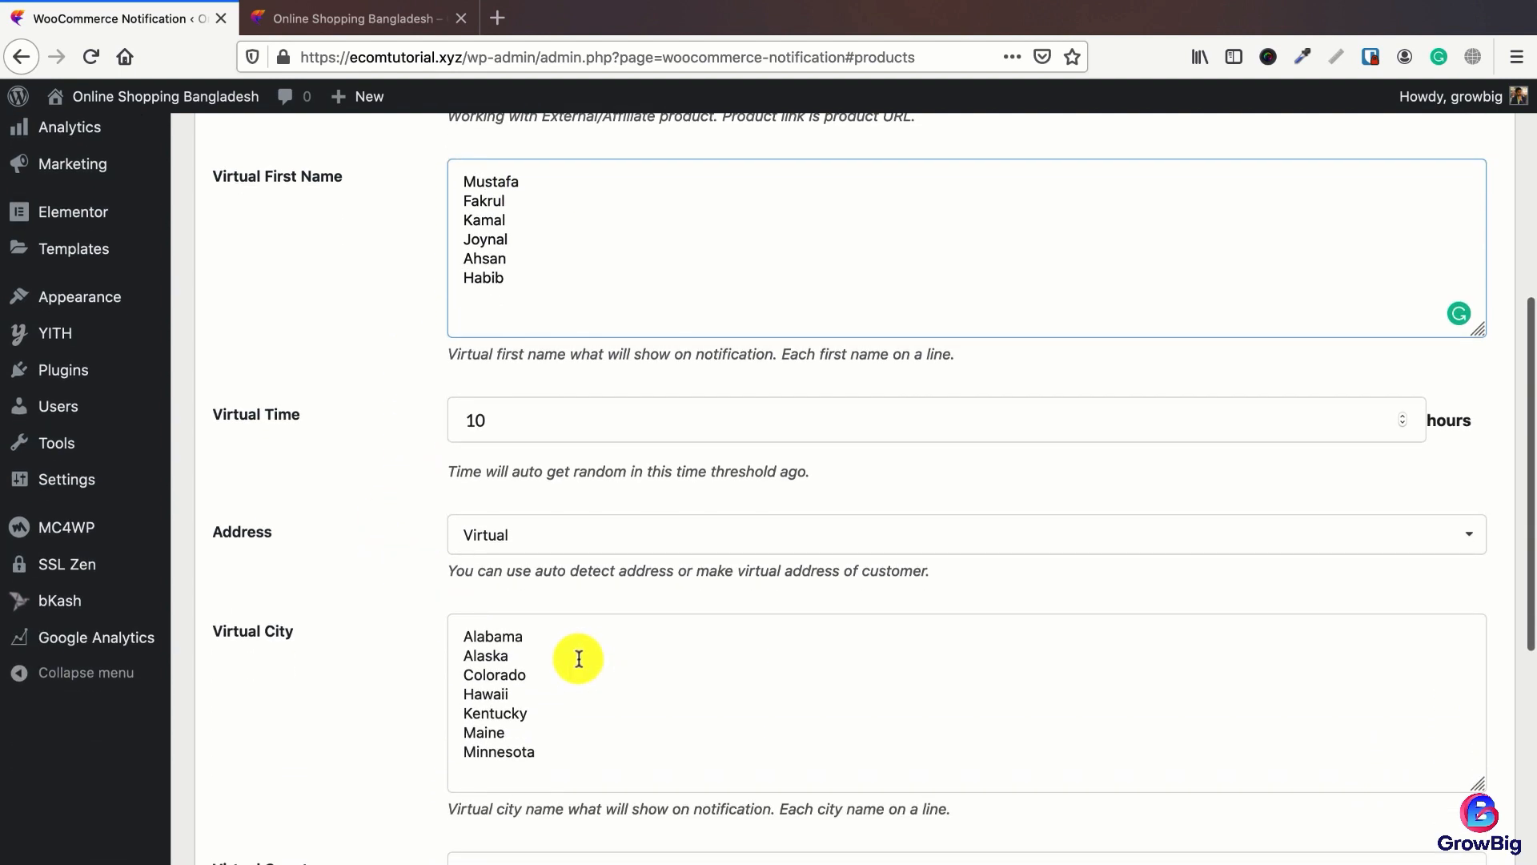
{"action": "left_click", "coordinate": [579, 657]}
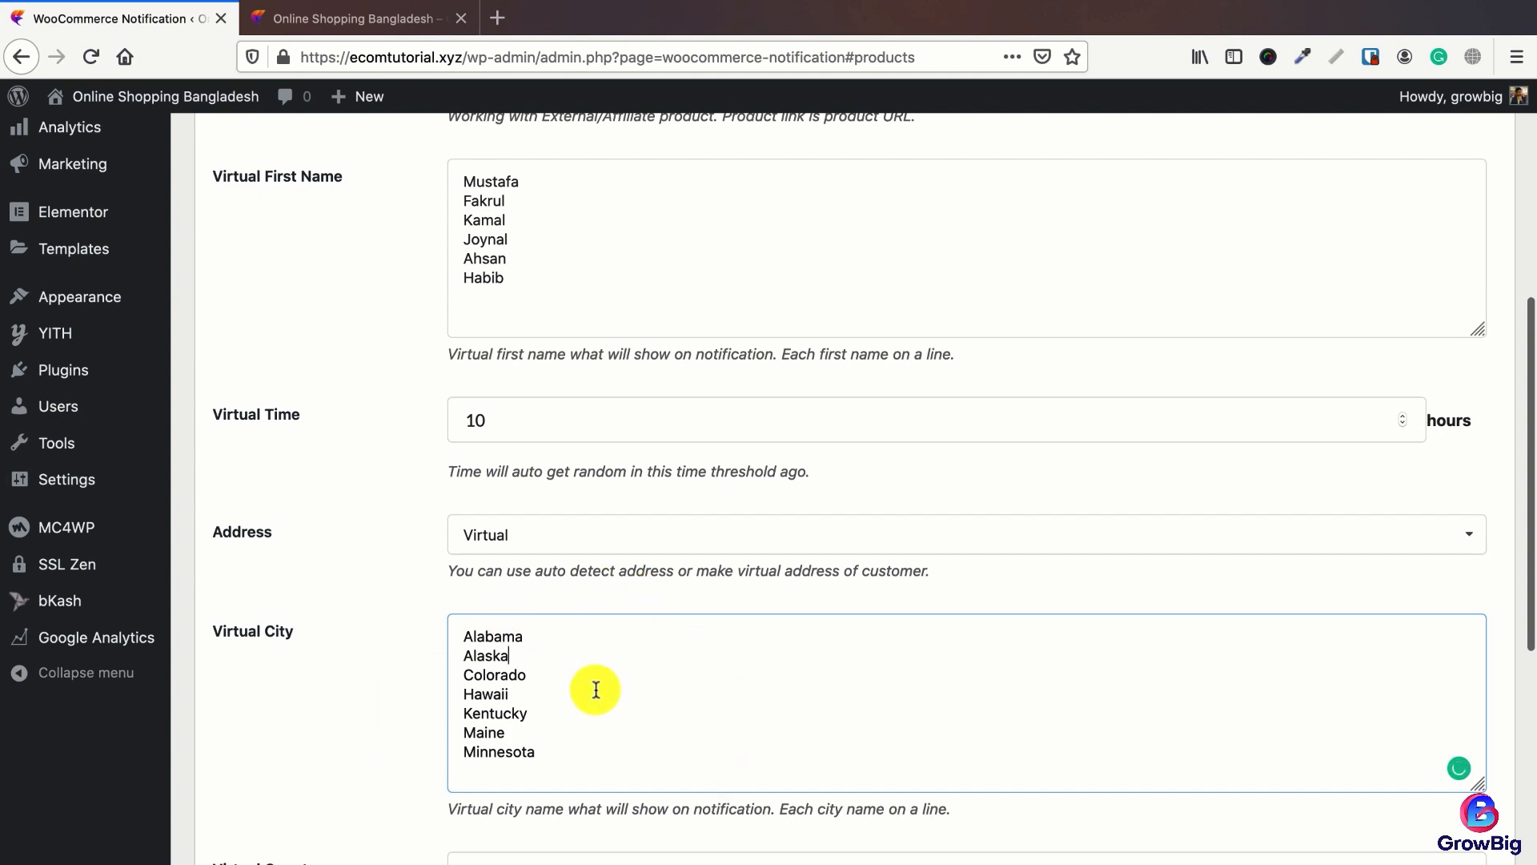
{"action": "left_click", "coordinate": [523, 551]}
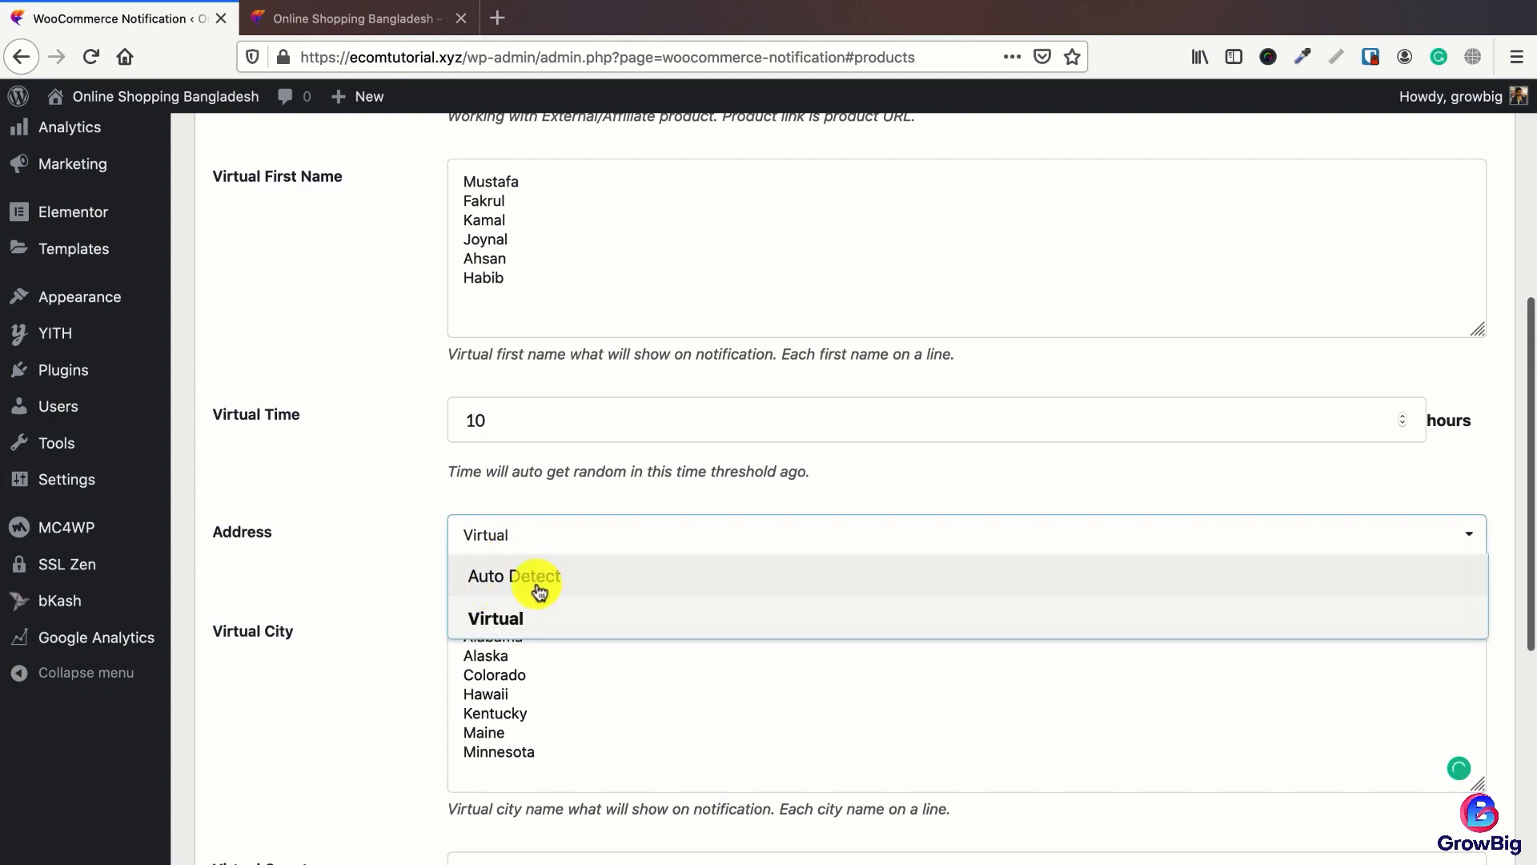
{"action": "left_click", "coordinate": [539, 591]}
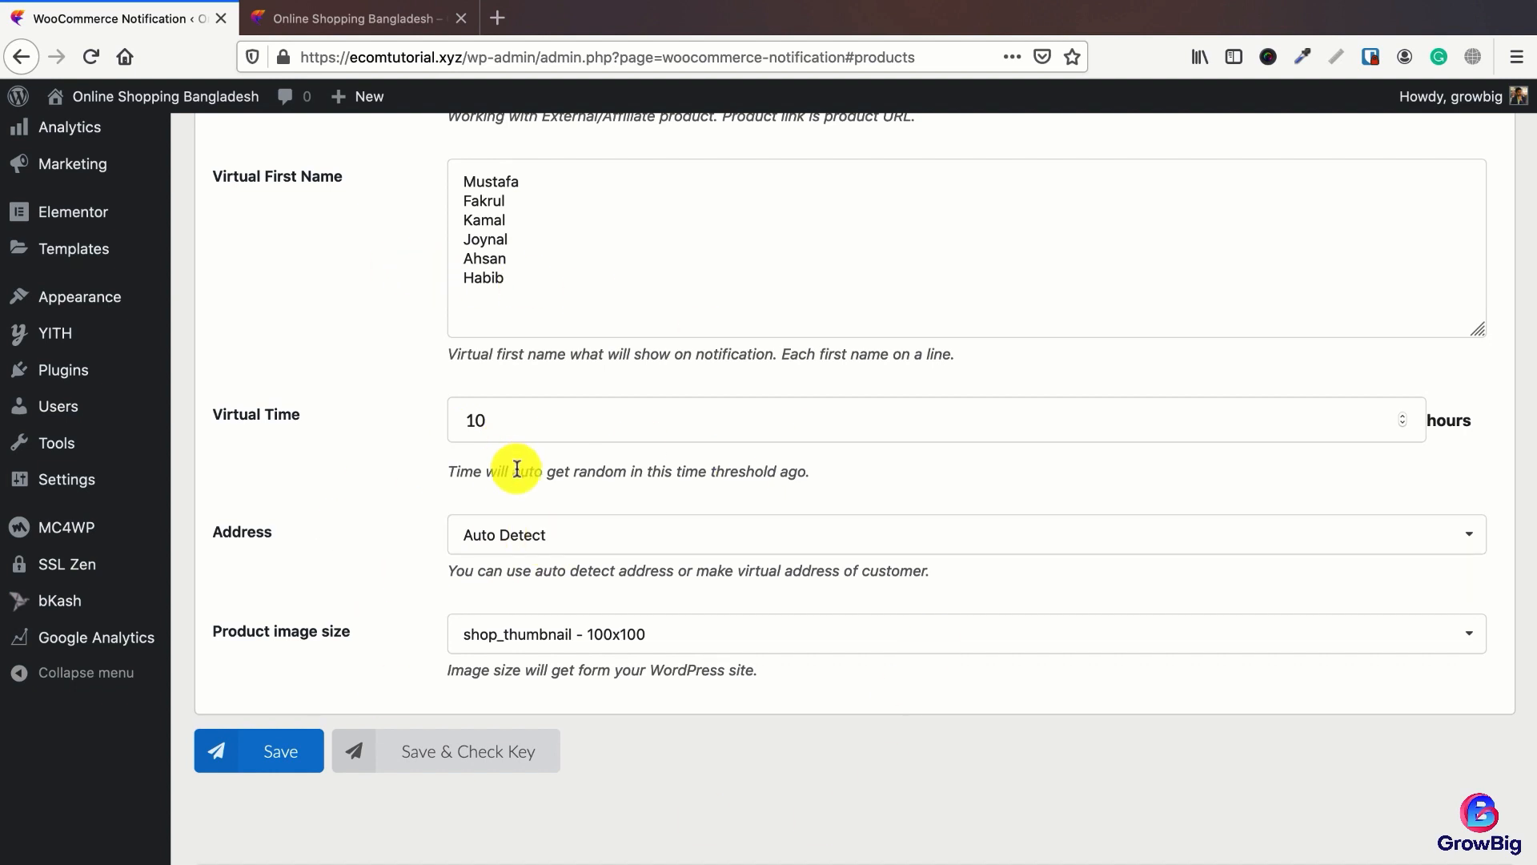
{"action": "left_click", "coordinate": [359, 22]}
{"action": "left_click", "coordinate": [137, 20]}
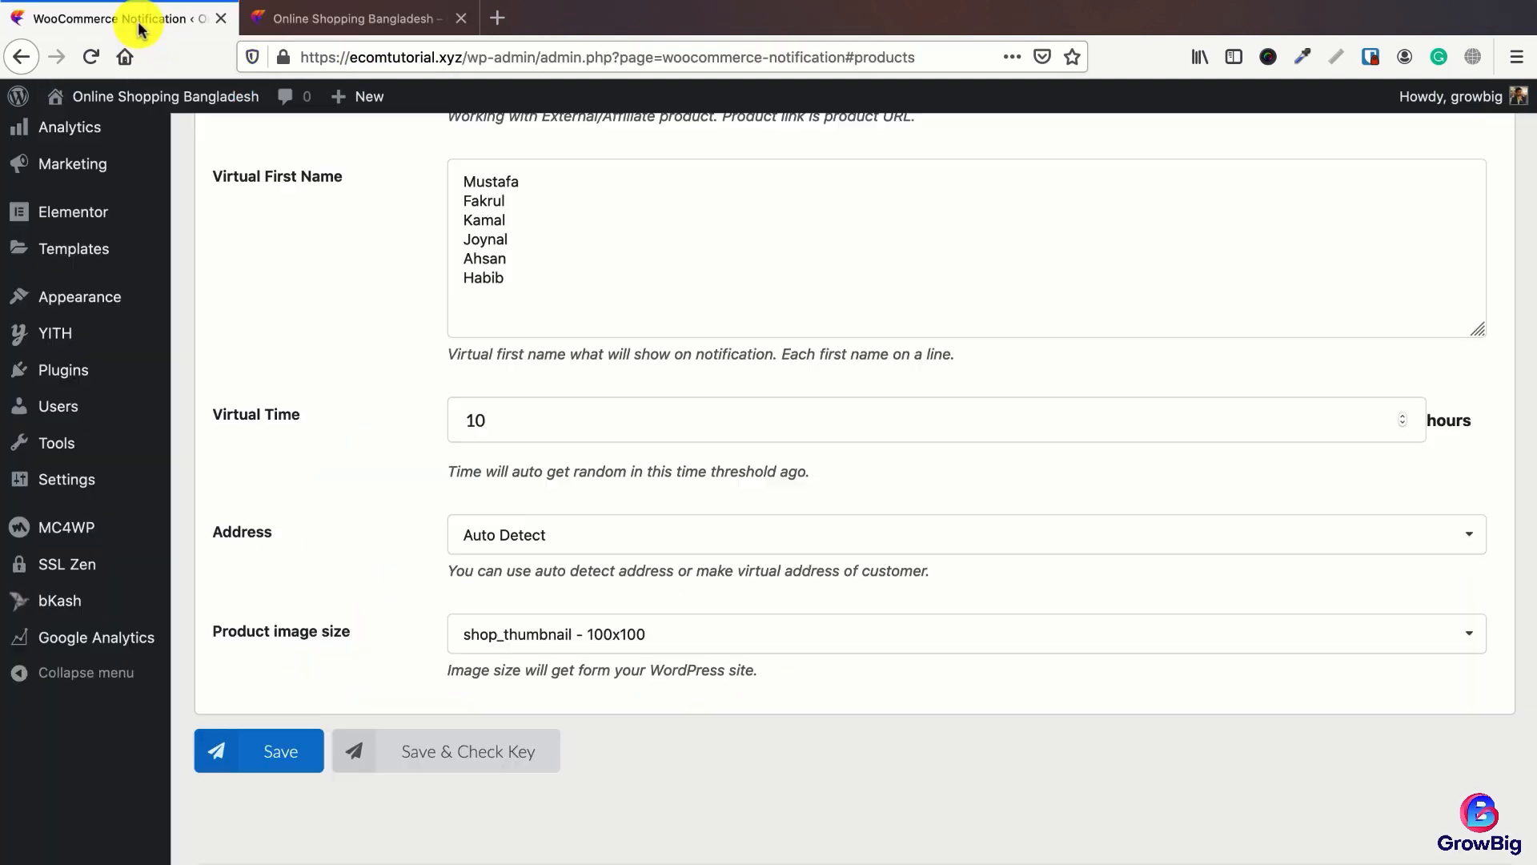
{"action": "left_click", "coordinate": [498, 542]}
{"action": "left_click", "coordinate": [526, 618]}
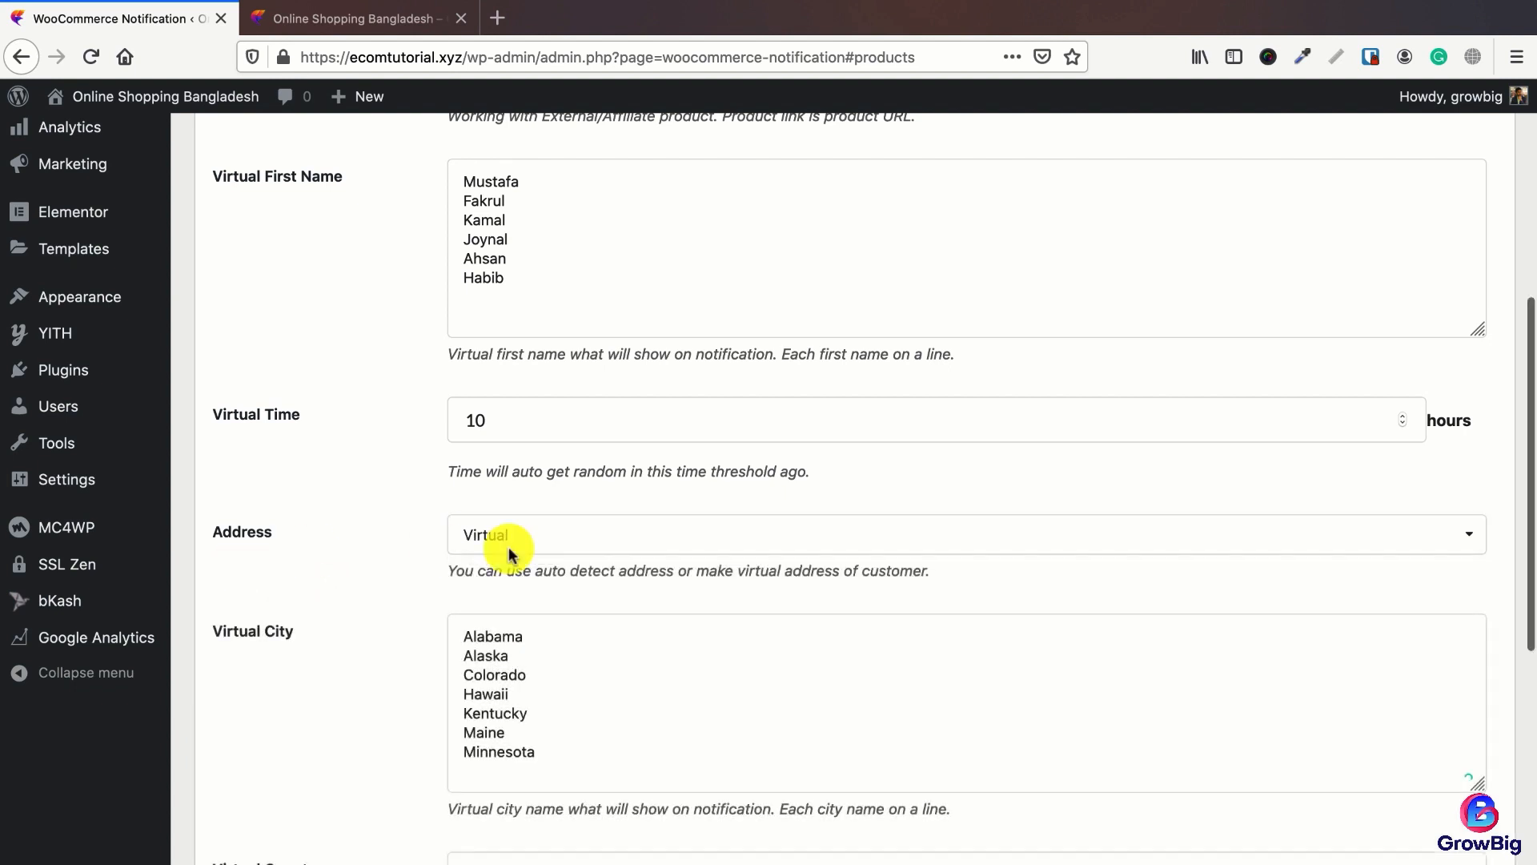
Step: Replace the Virtual City list with Shah Ali, Mirpur, Dhaka, Bangladesh; Kalkata, India; Mumbai, India; sadfhk, Khulna; Chattagram; and City name, Rajshahi, Bangladesh
{"action": "left_click", "coordinate": [574, 662]}
{"action": "key", "text": "ctrl+a"}
{"action": "key", "text": "BackSpace"}
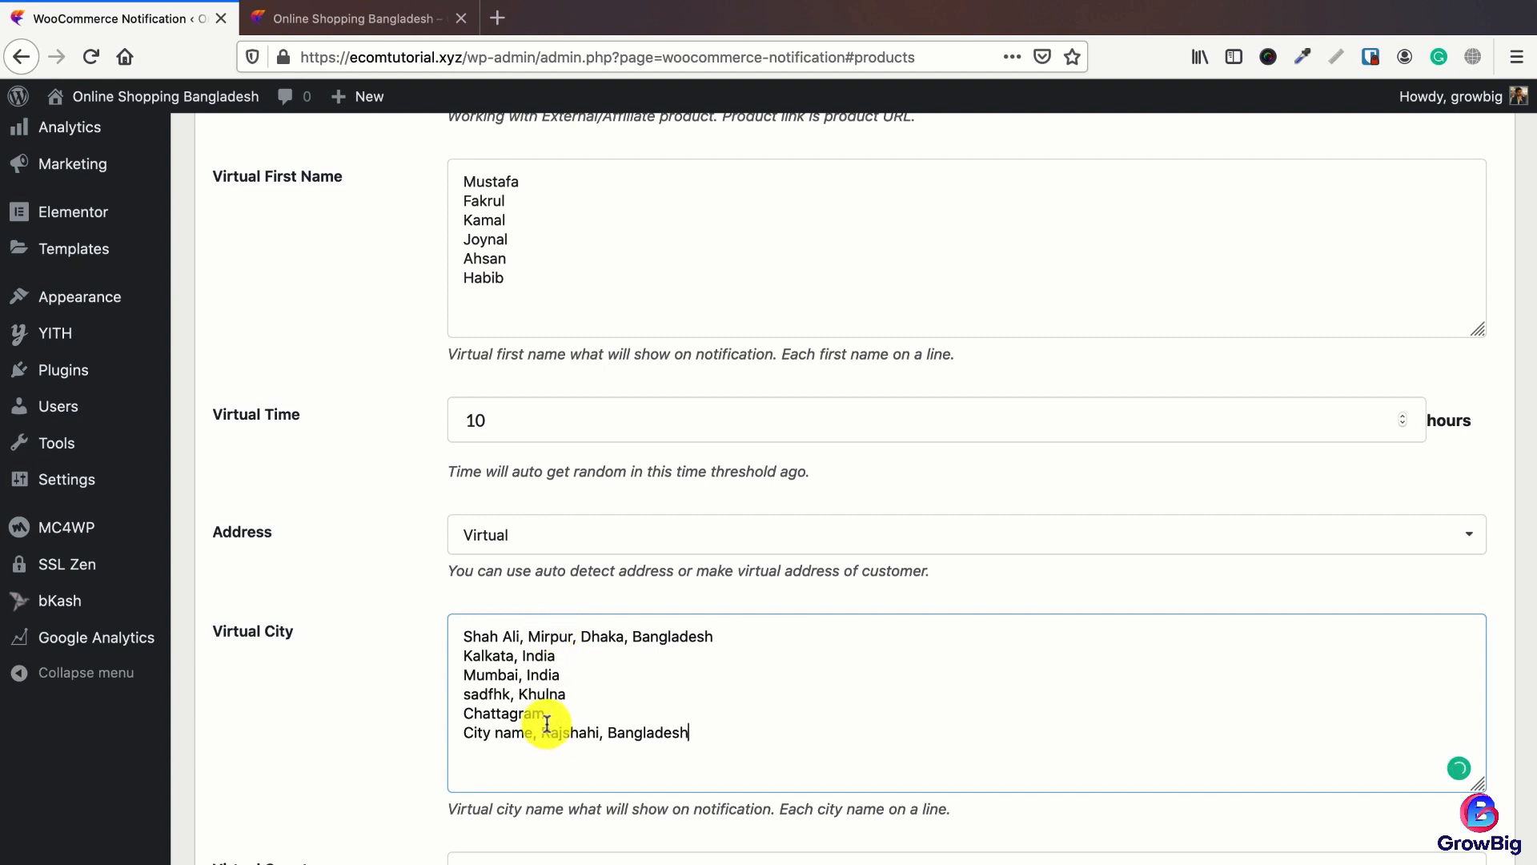
{"action": "scroll", "coordinate": [365, 432], "scroll_direction": "up", "scroll_amount": 1}
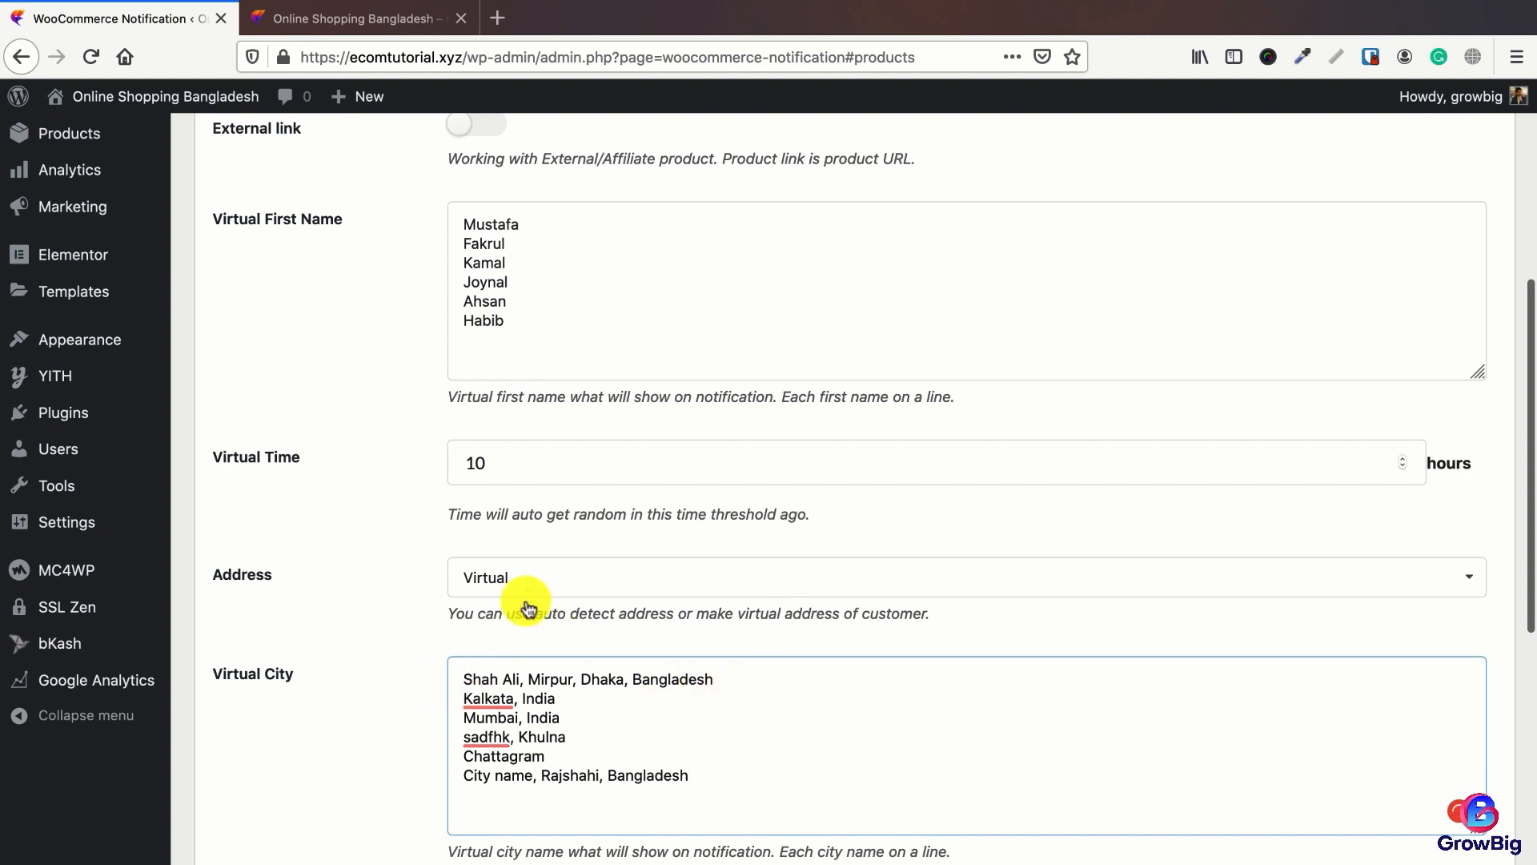
Step: Try Bangladesh as the Virtual Country, and clear the field again
{"action": "scroll", "coordinate": [433, 581], "scroll_direction": "down", "scroll_amount": 5}
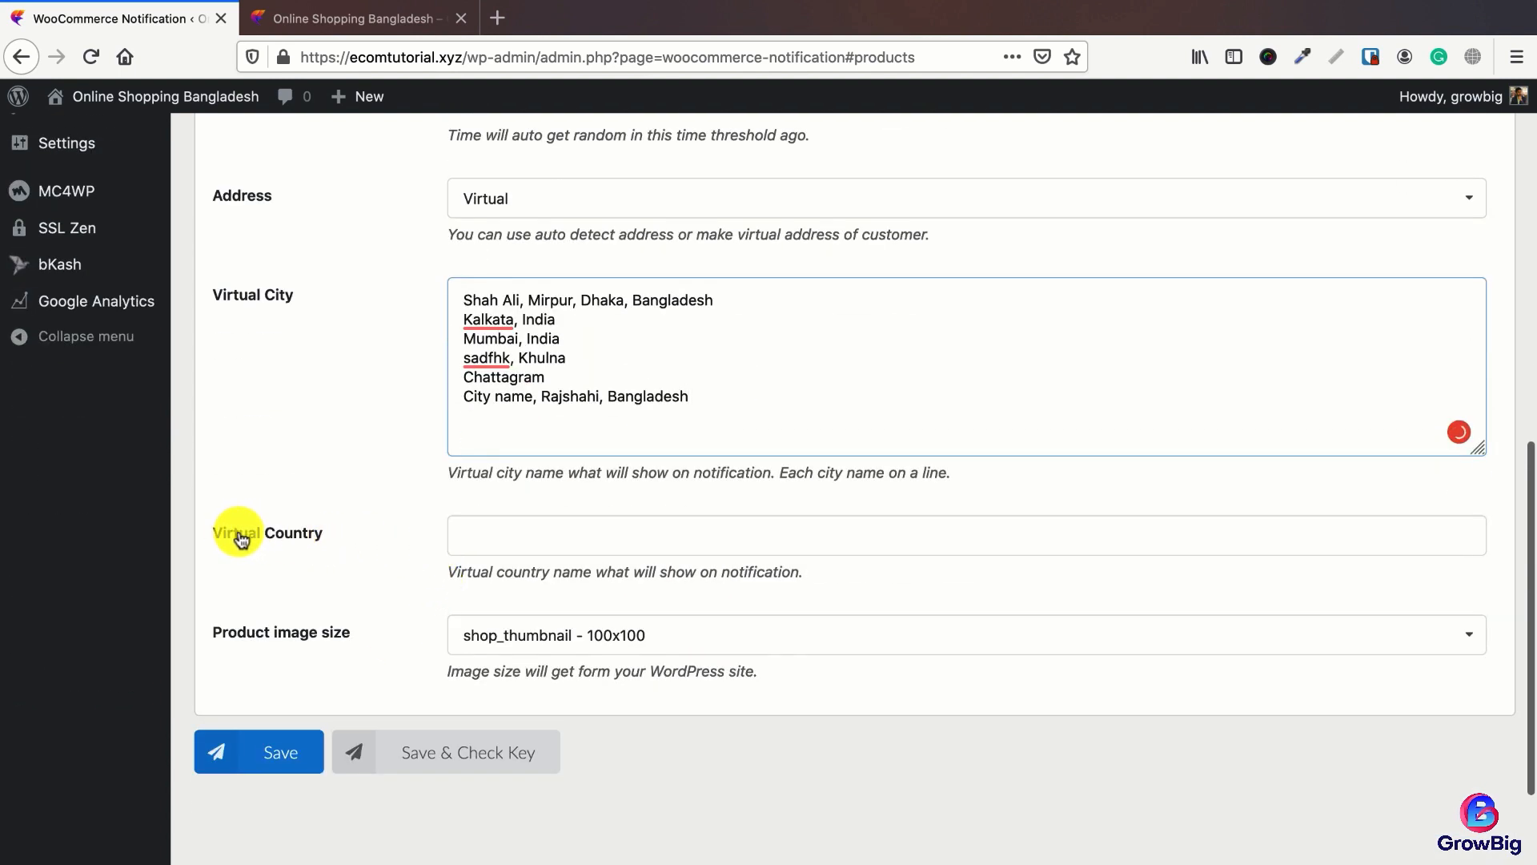
{"action": "left_click", "coordinate": [542, 539]}
{"action": "type", "text": "Bangladesh"}
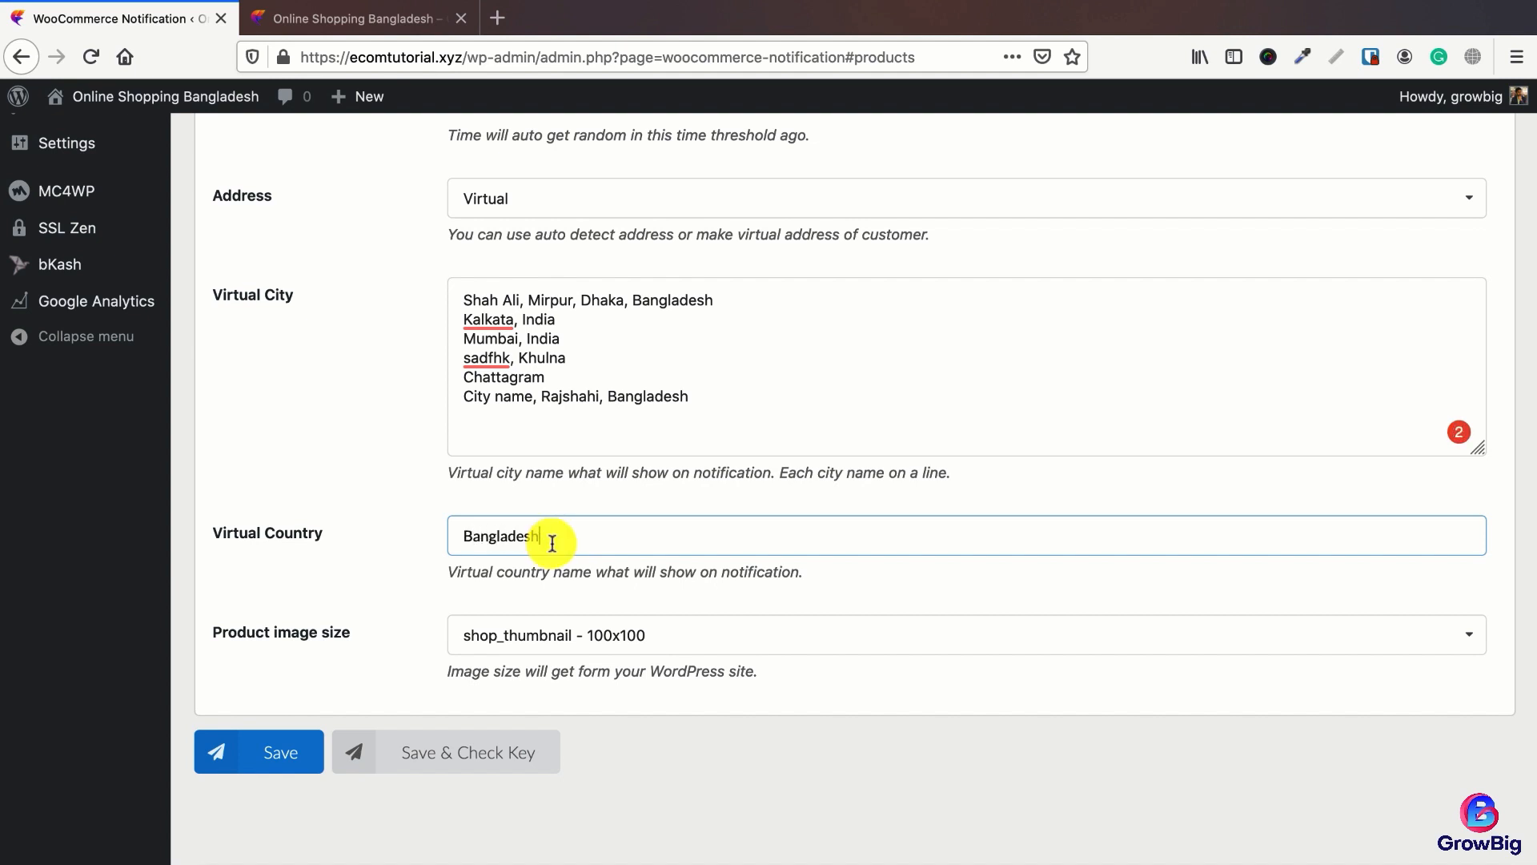
{"action": "left_click", "coordinate": [545, 319]}
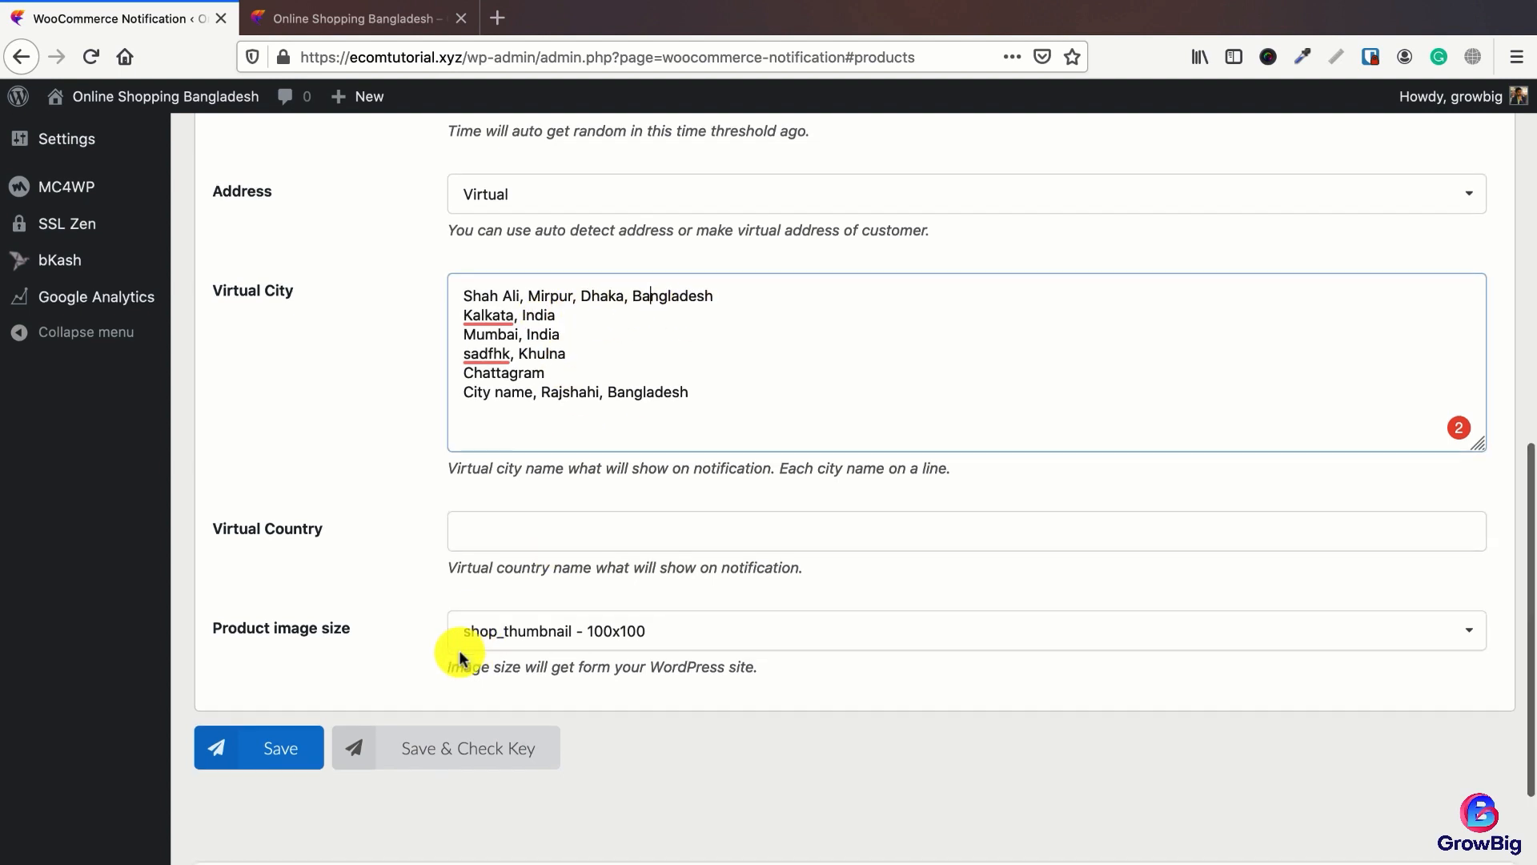
Step: Choose shop_thumbnail - 100x100 as the Product image size and view the storefront home page
{"action": "scroll", "coordinate": [416, 625], "scroll_direction": "down", "scroll_amount": 1}
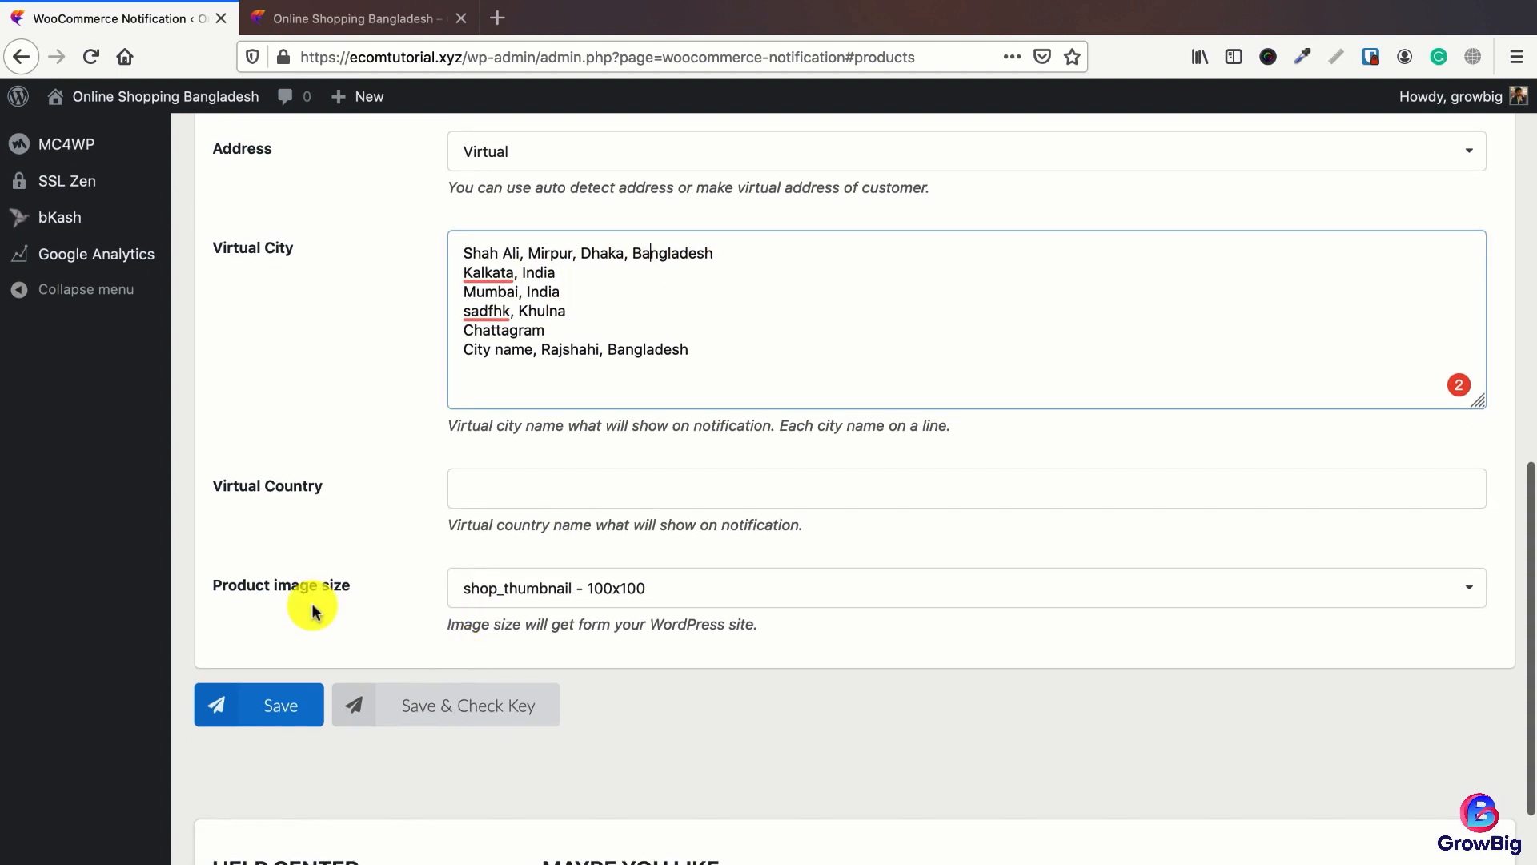
{"action": "left_click", "coordinate": [567, 597]}
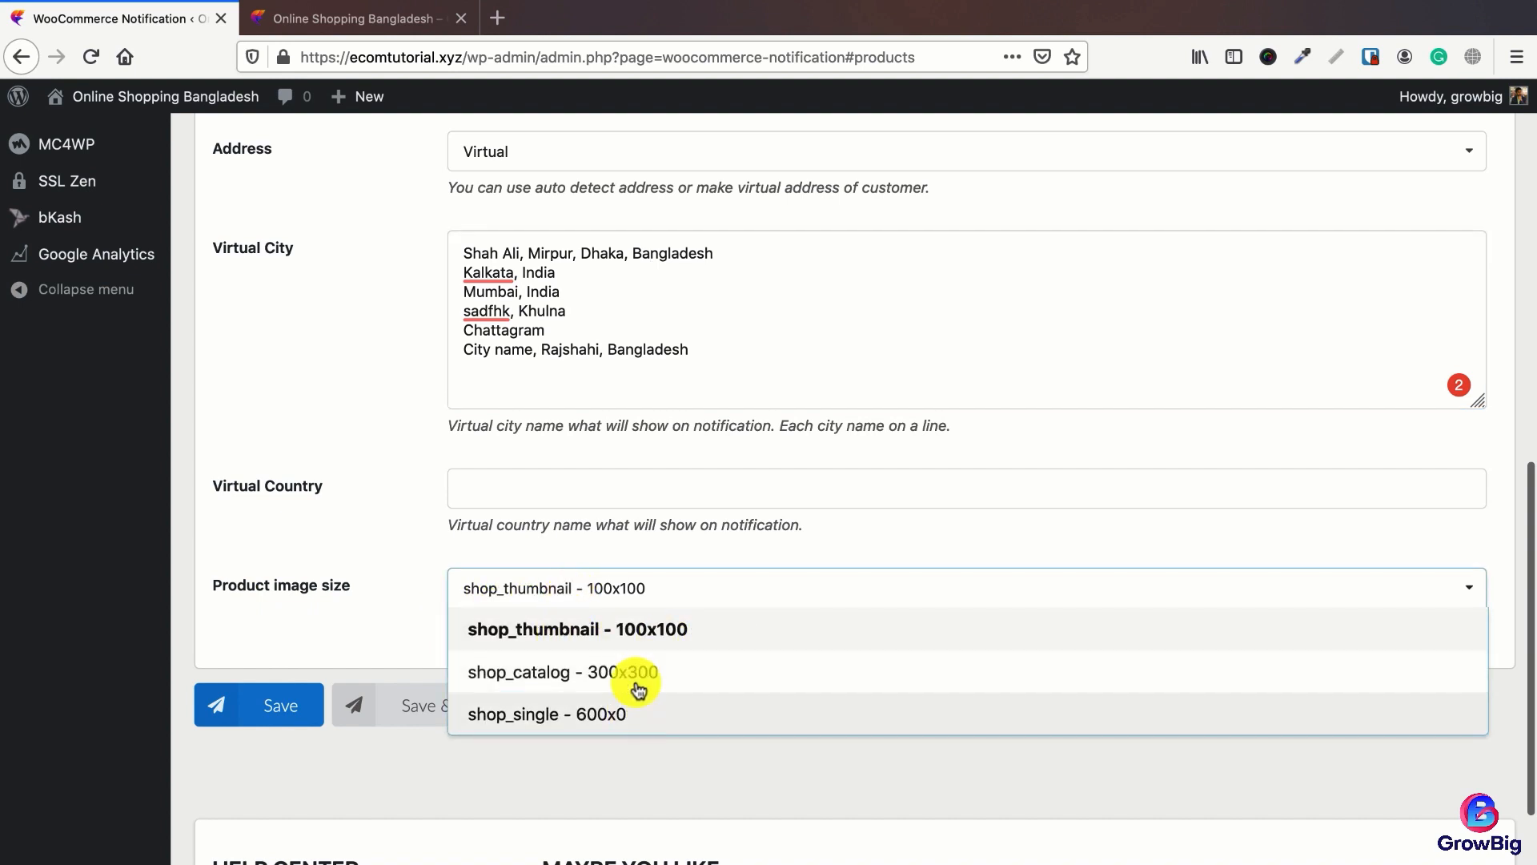
{"action": "left_click", "coordinate": [641, 636]}
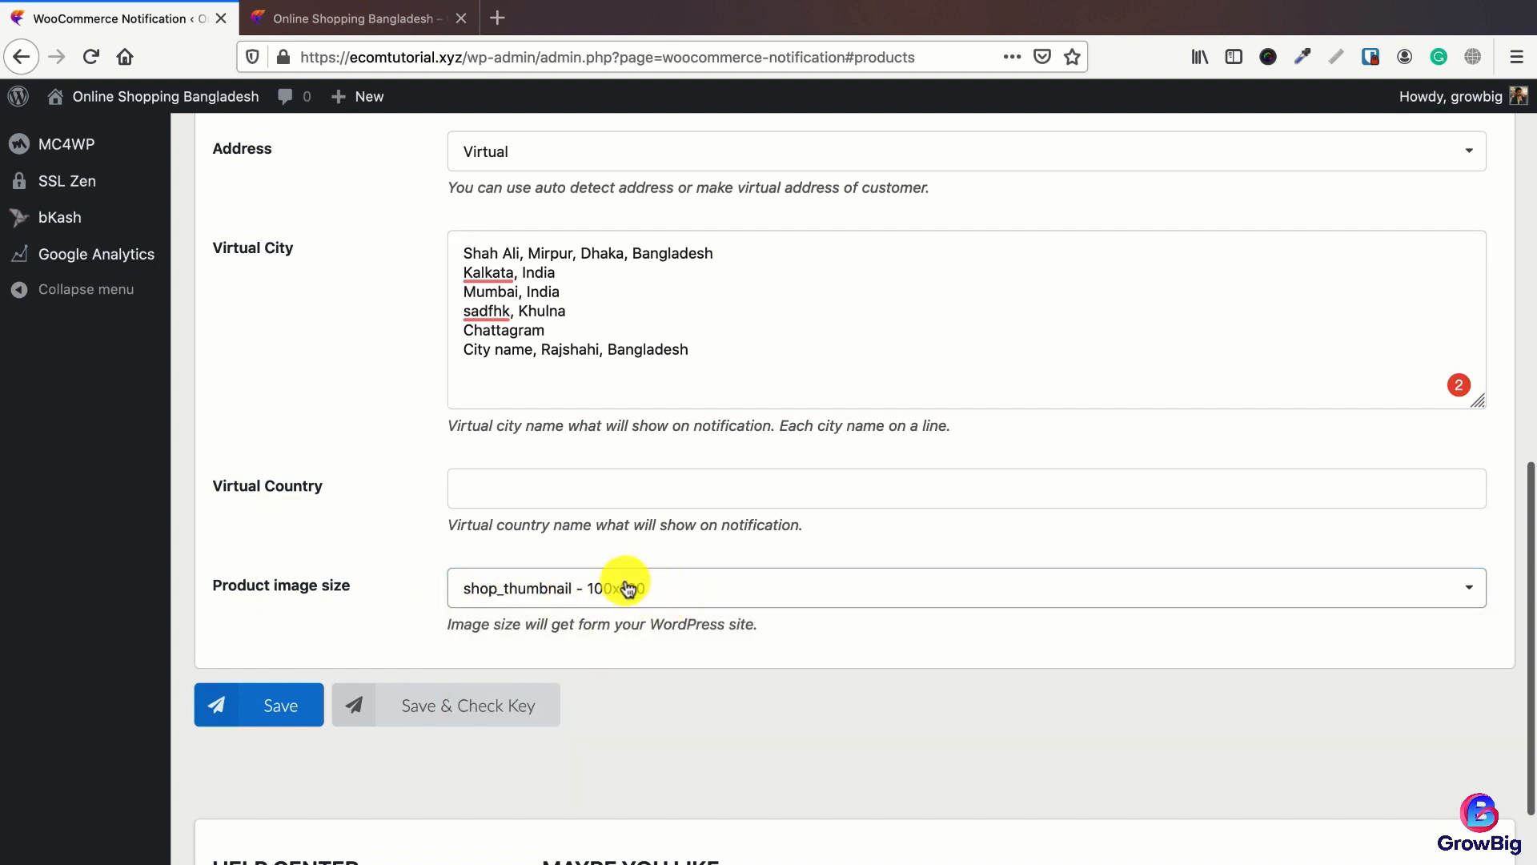
{"action": "left_click", "coordinate": [297, 19]}
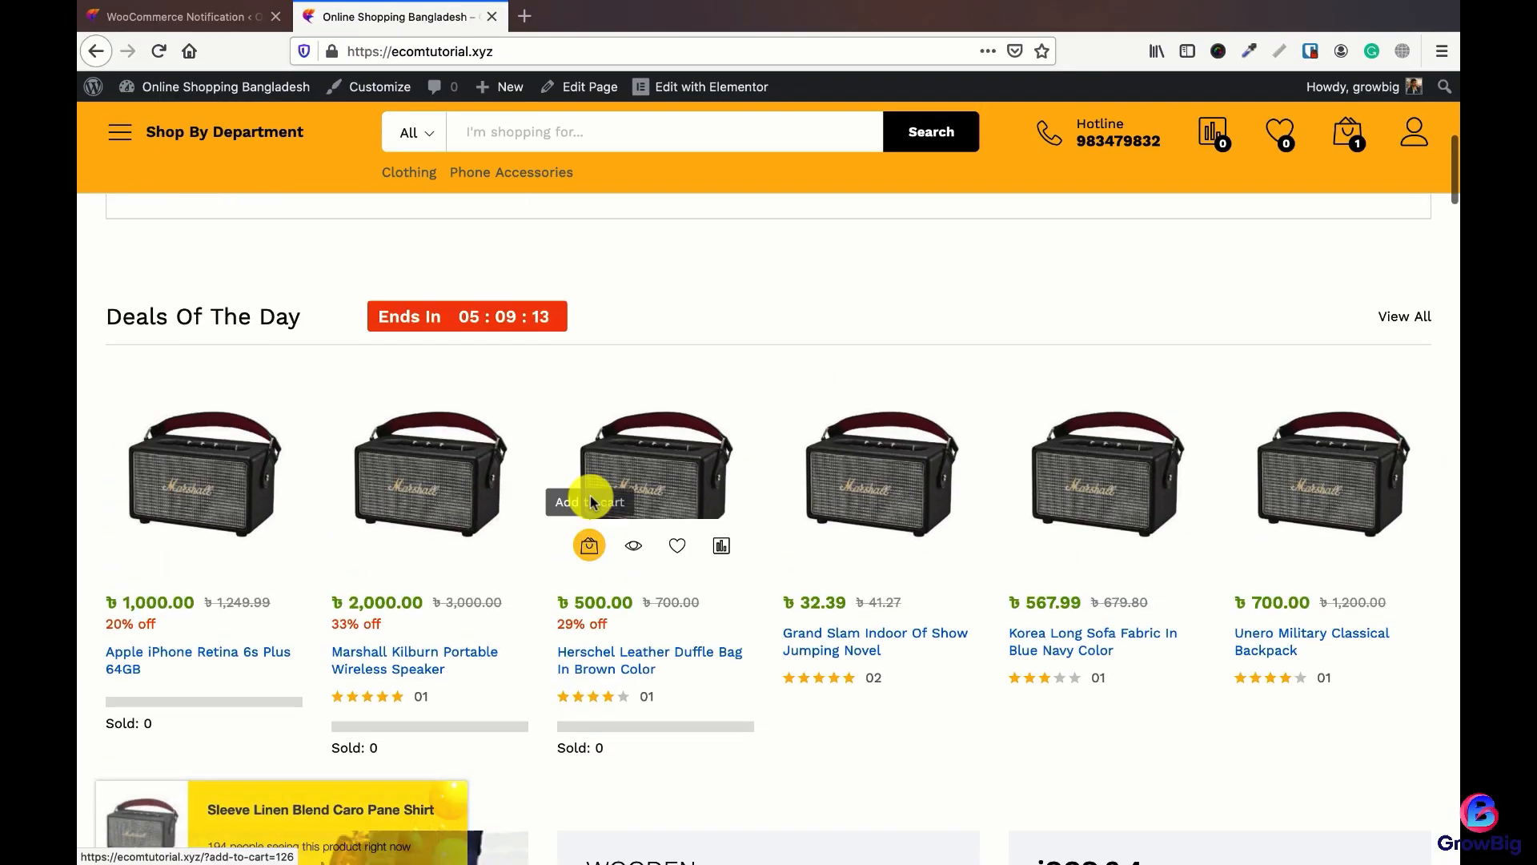
Step: Check the notification popup on the storefront home page, and open the plugin's Product Detail settings
{"action": "scroll", "coordinate": [587, 543], "scroll_direction": "up", "scroll_amount": 3}
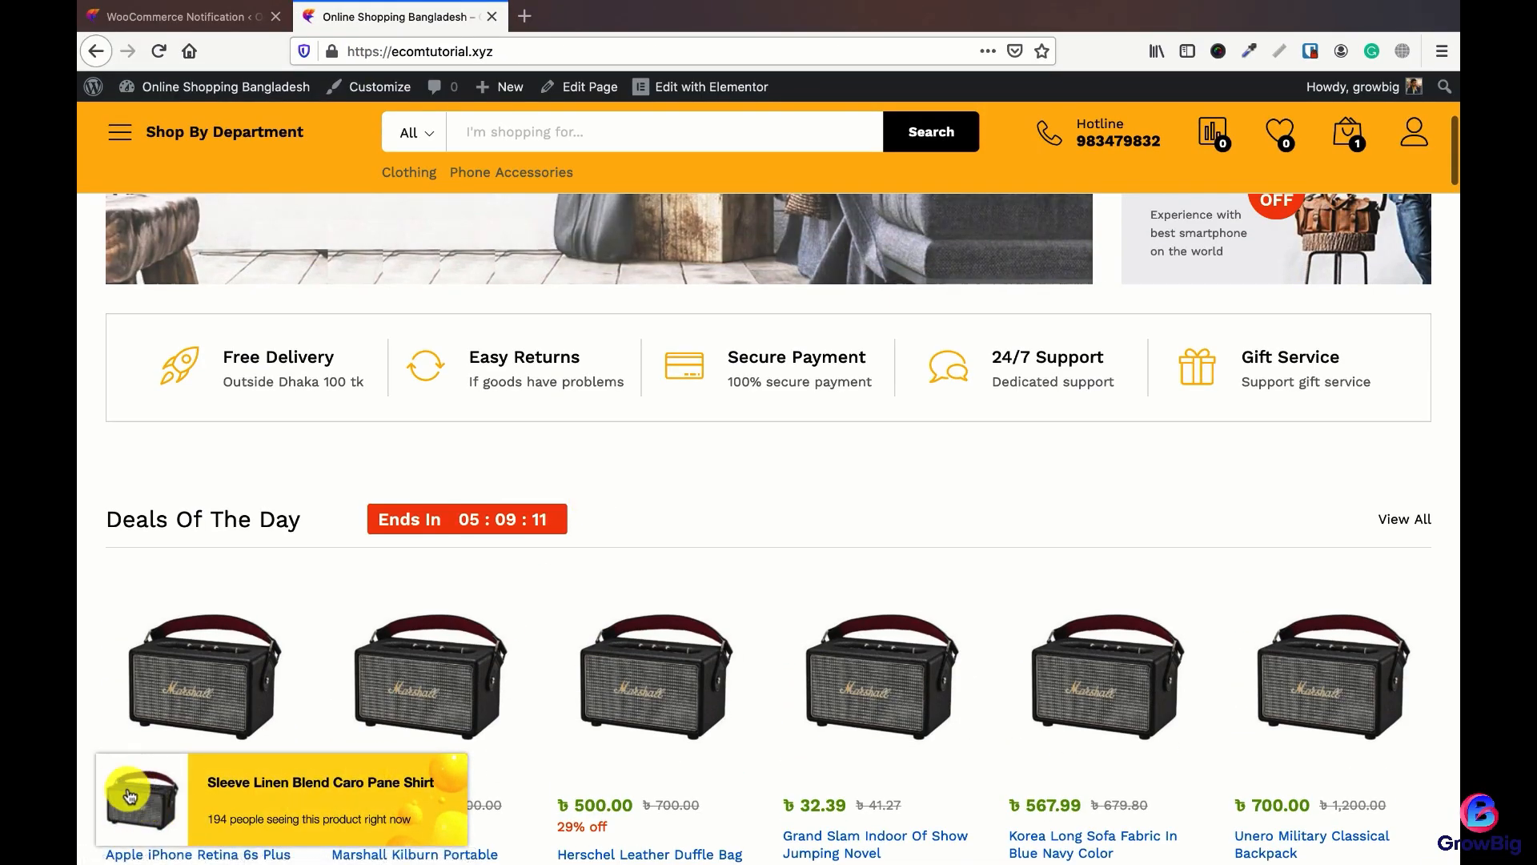
{"action": "left_click", "coordinate": [200, 17]}
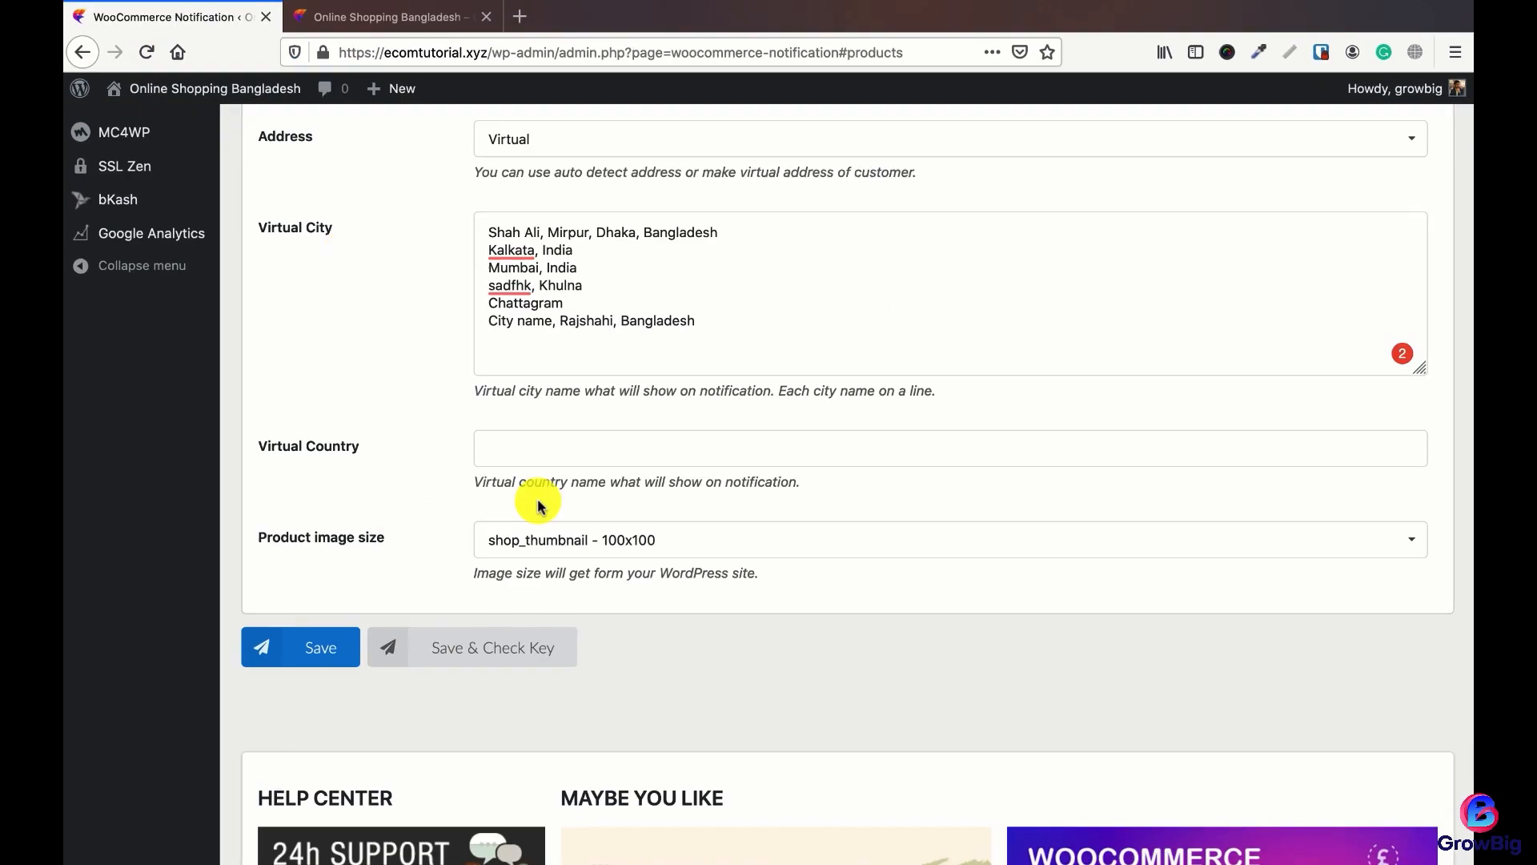
{"action": "scroll", "coordinate": [538, 506], "scroll_direction": "up", "scroll_amount": 10}
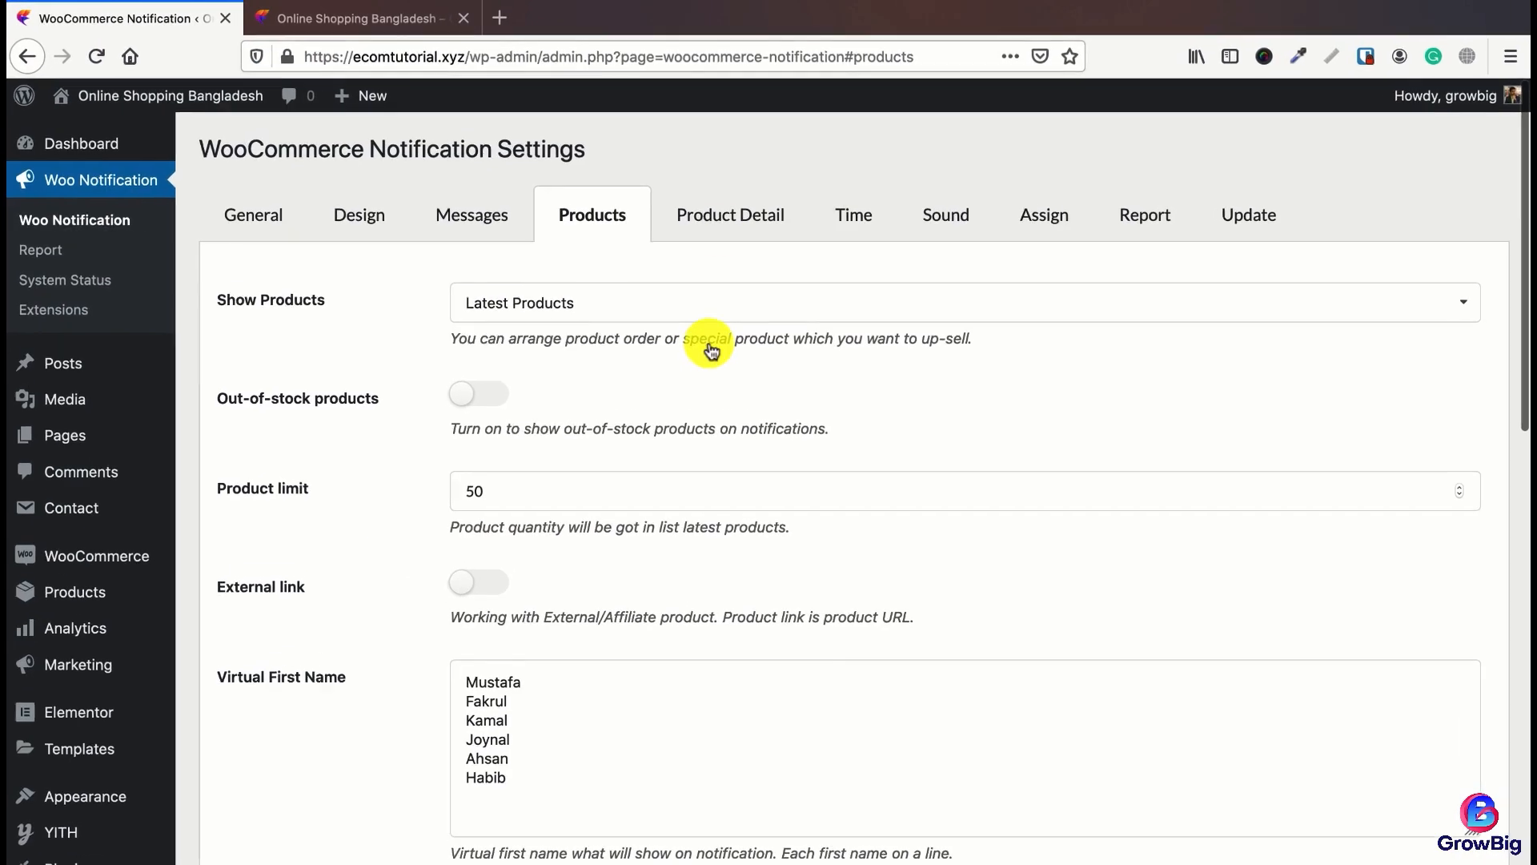
{"action": "left_click", "coordinate": [717, 215]}
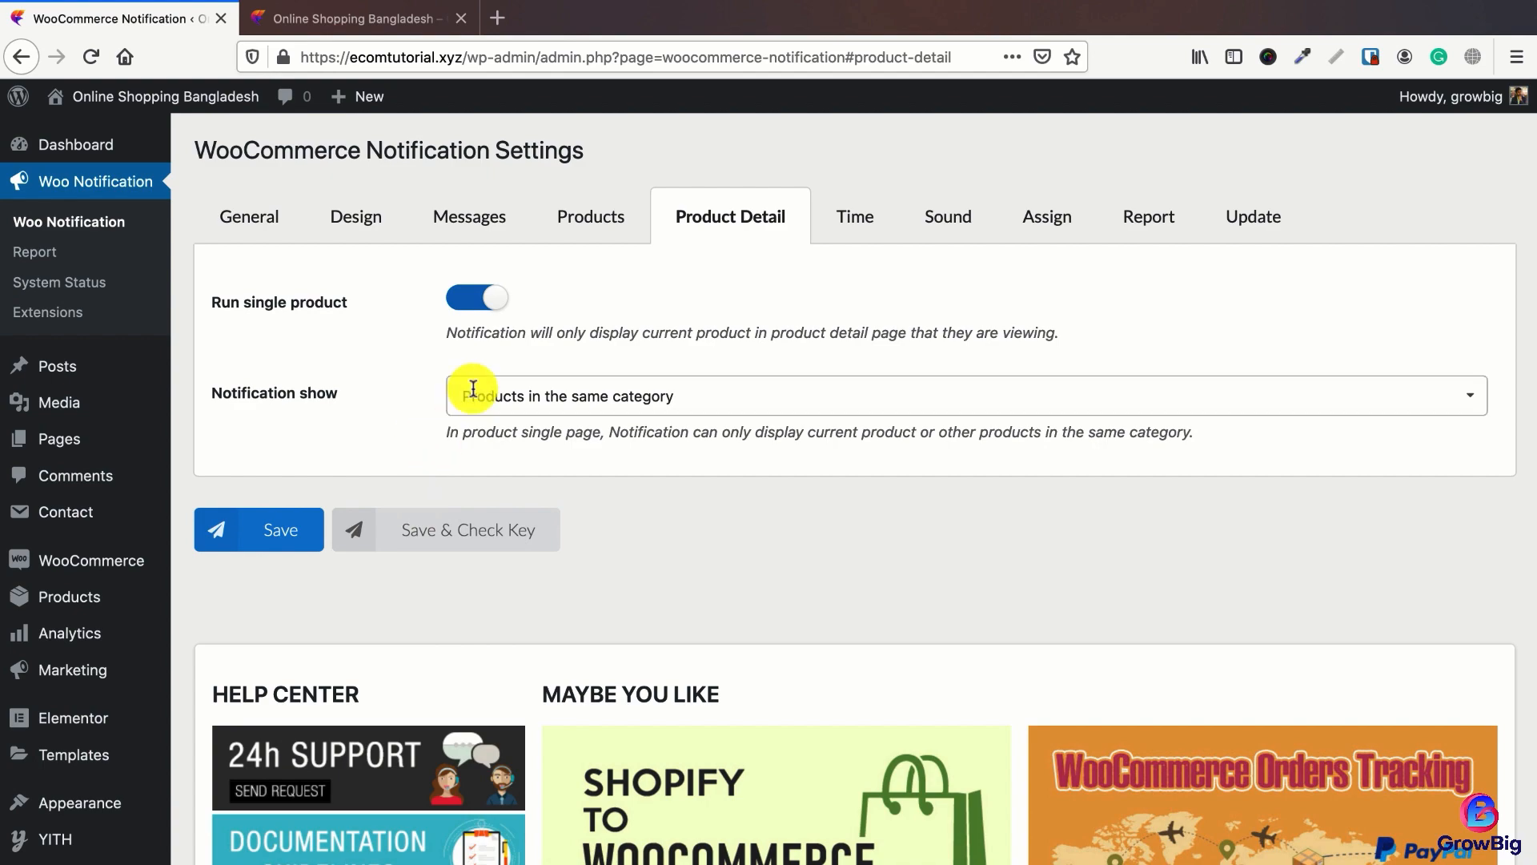
Step: Open the Laptop bag MQ10 product page in the store and compare it with the plugin's Product Detail settings
{"action": "left_click", "coordinate": [373, 22]}
{"action": "scroll", "coordinate": [692, 529], "scroll_direction": "down", "scroll_amount": 20}
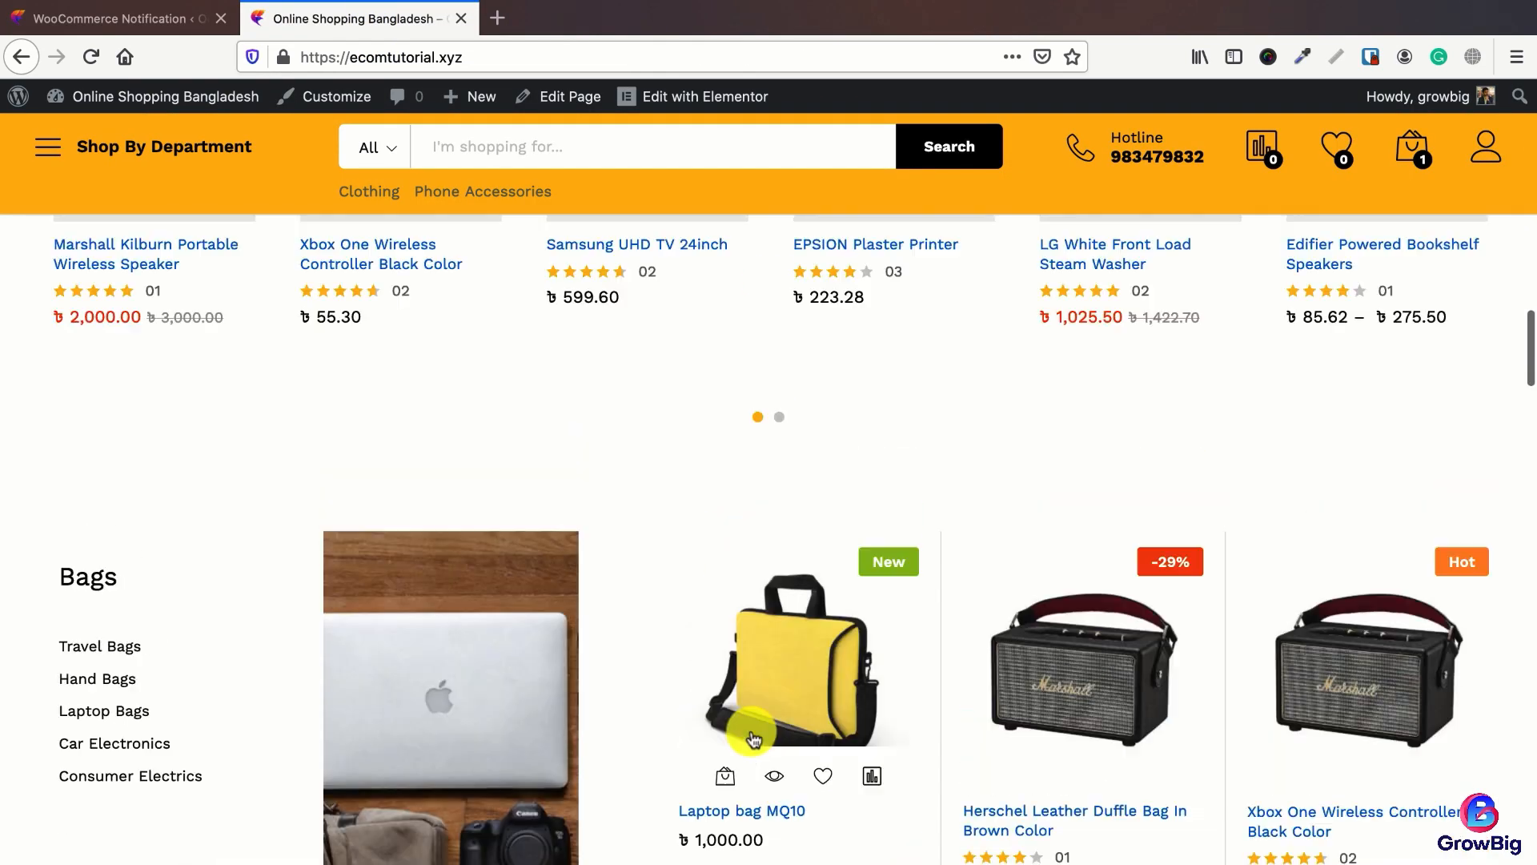
{"action": "scroll", "coordinate": [759, 743], "scroll_direction": "down", "scroll_amount": 2}
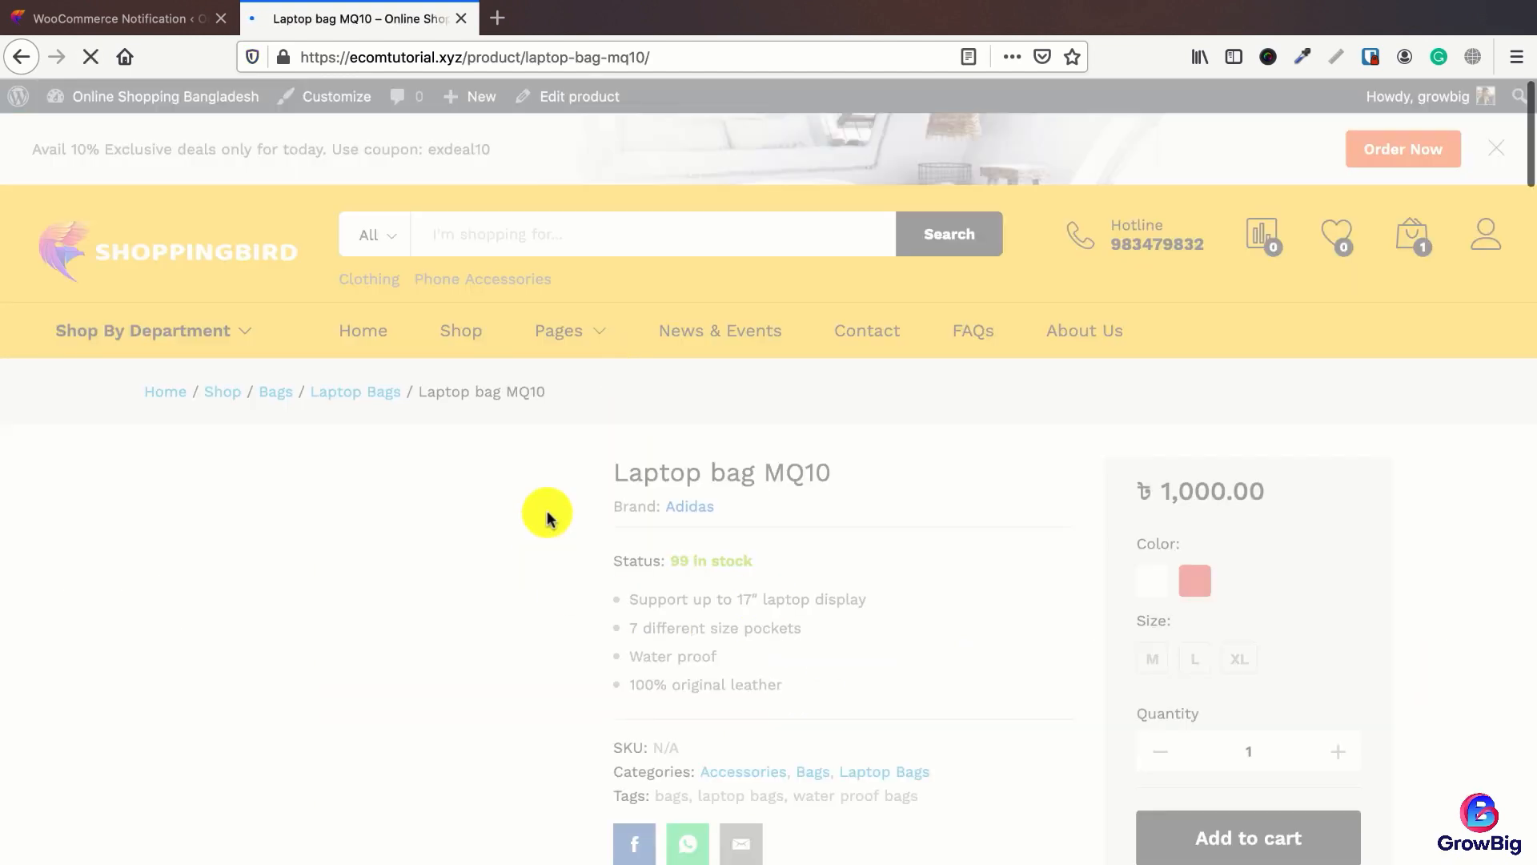
{"action": "scroll", "coordinate": [889, 510], "scroll_direction": "down", "scroll_amount": 2}
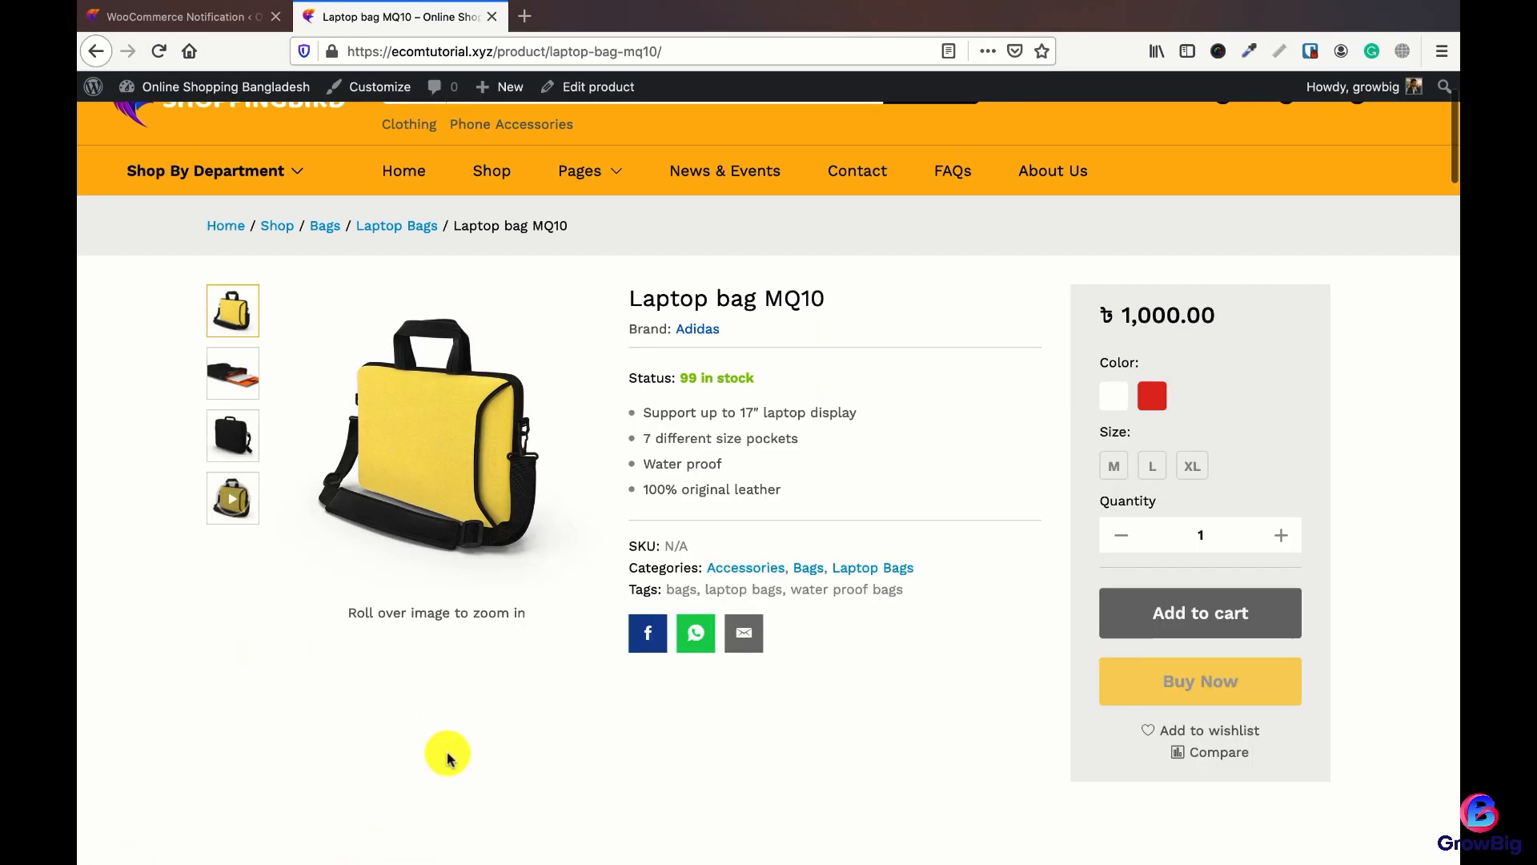
{"action": "left_click", "coordinate": [204, 17]}
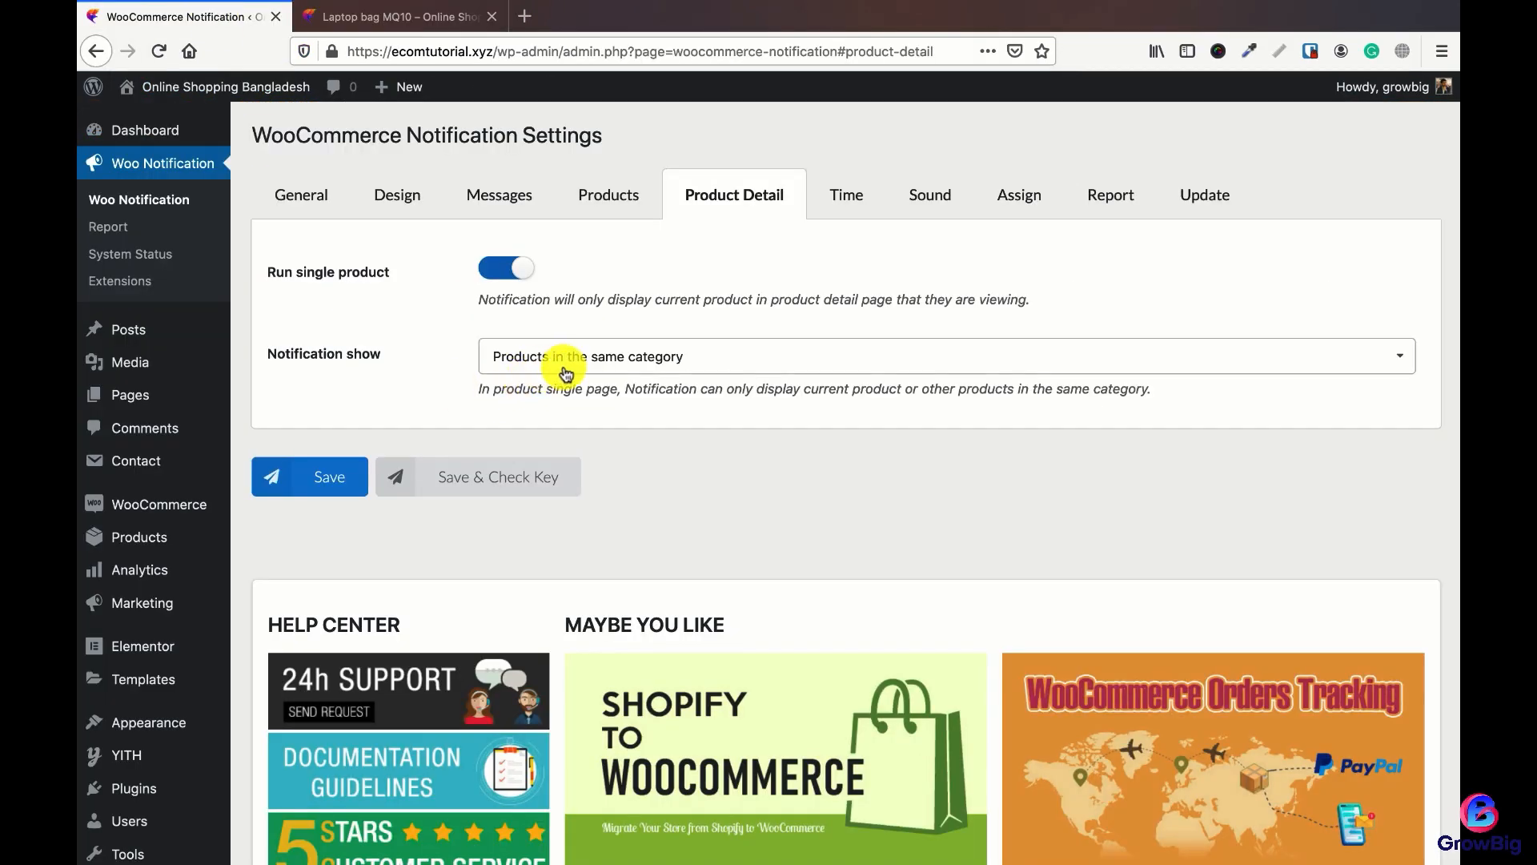
{"action": "key", "text": "ctrl+Tab"}
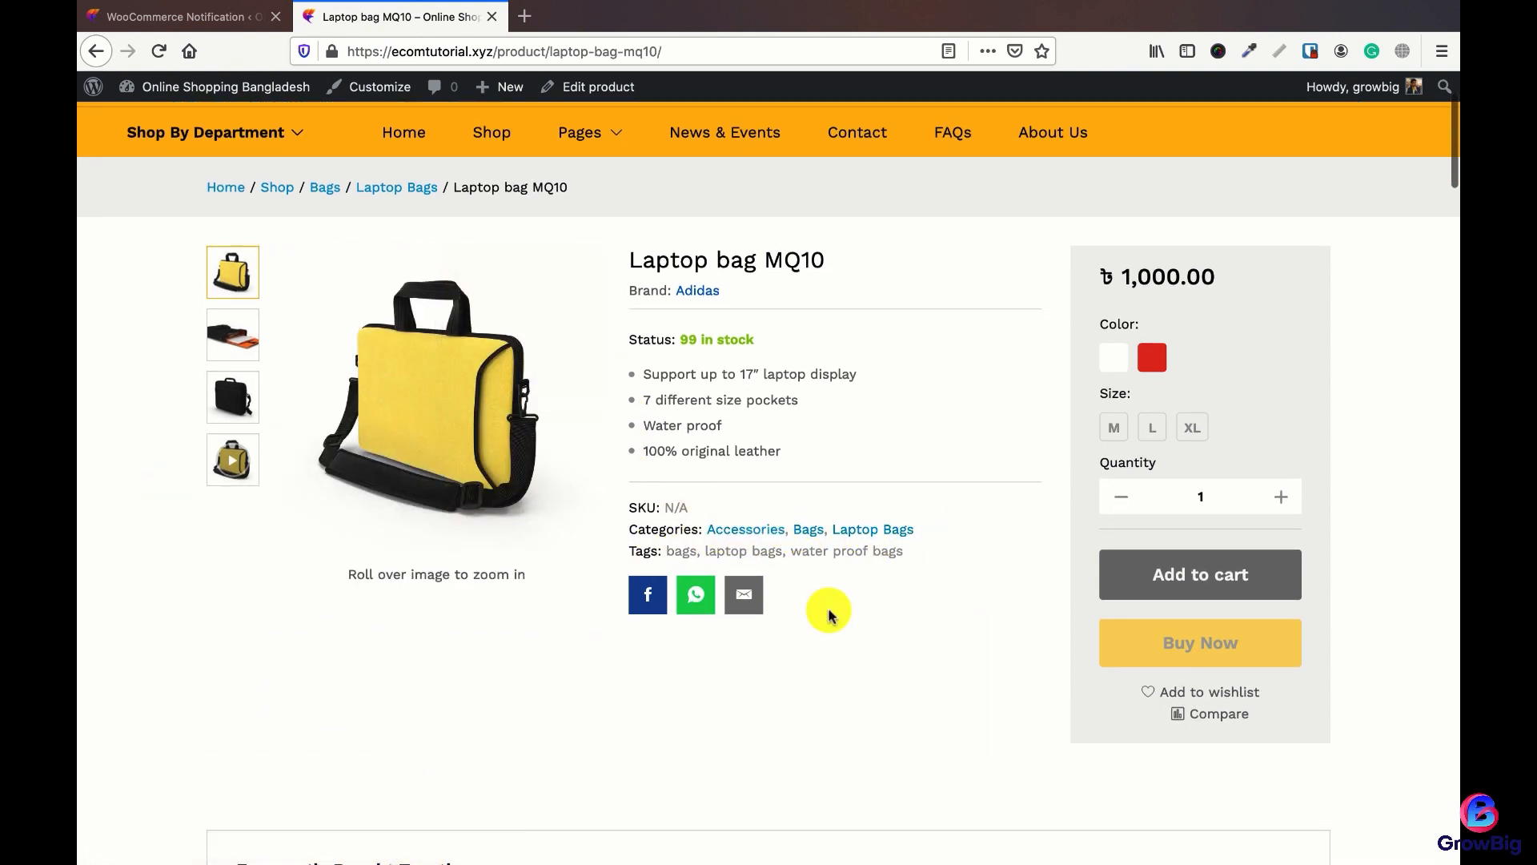
{"action": "left_click", "coordinate": [229, 18]}
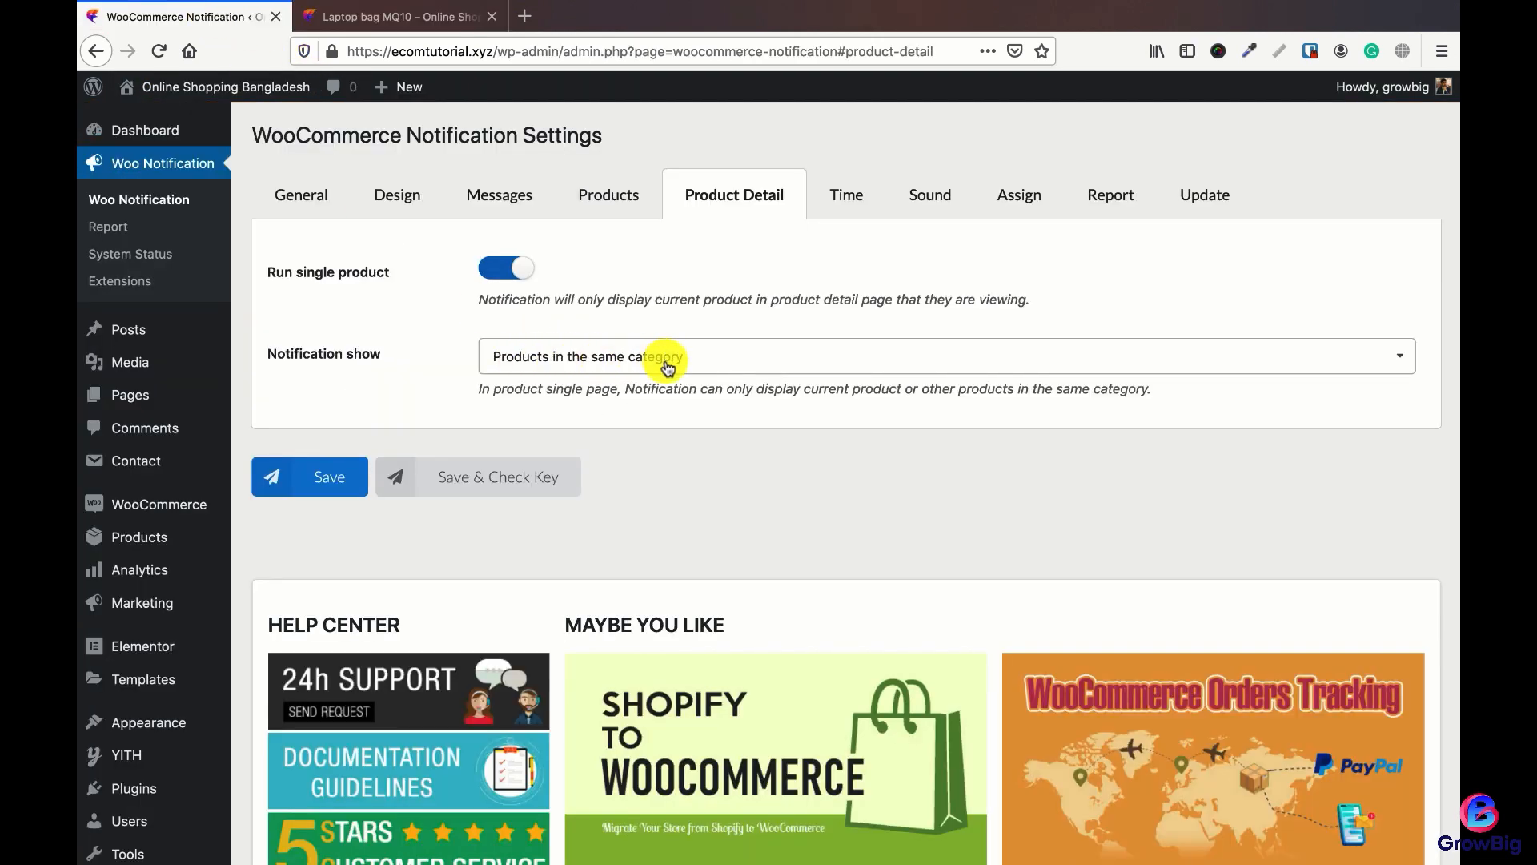
Step: Set Notification show to Current product for single product pages and save the plugin settings
{"action": "left_click", "coordinate": [560, 357]}
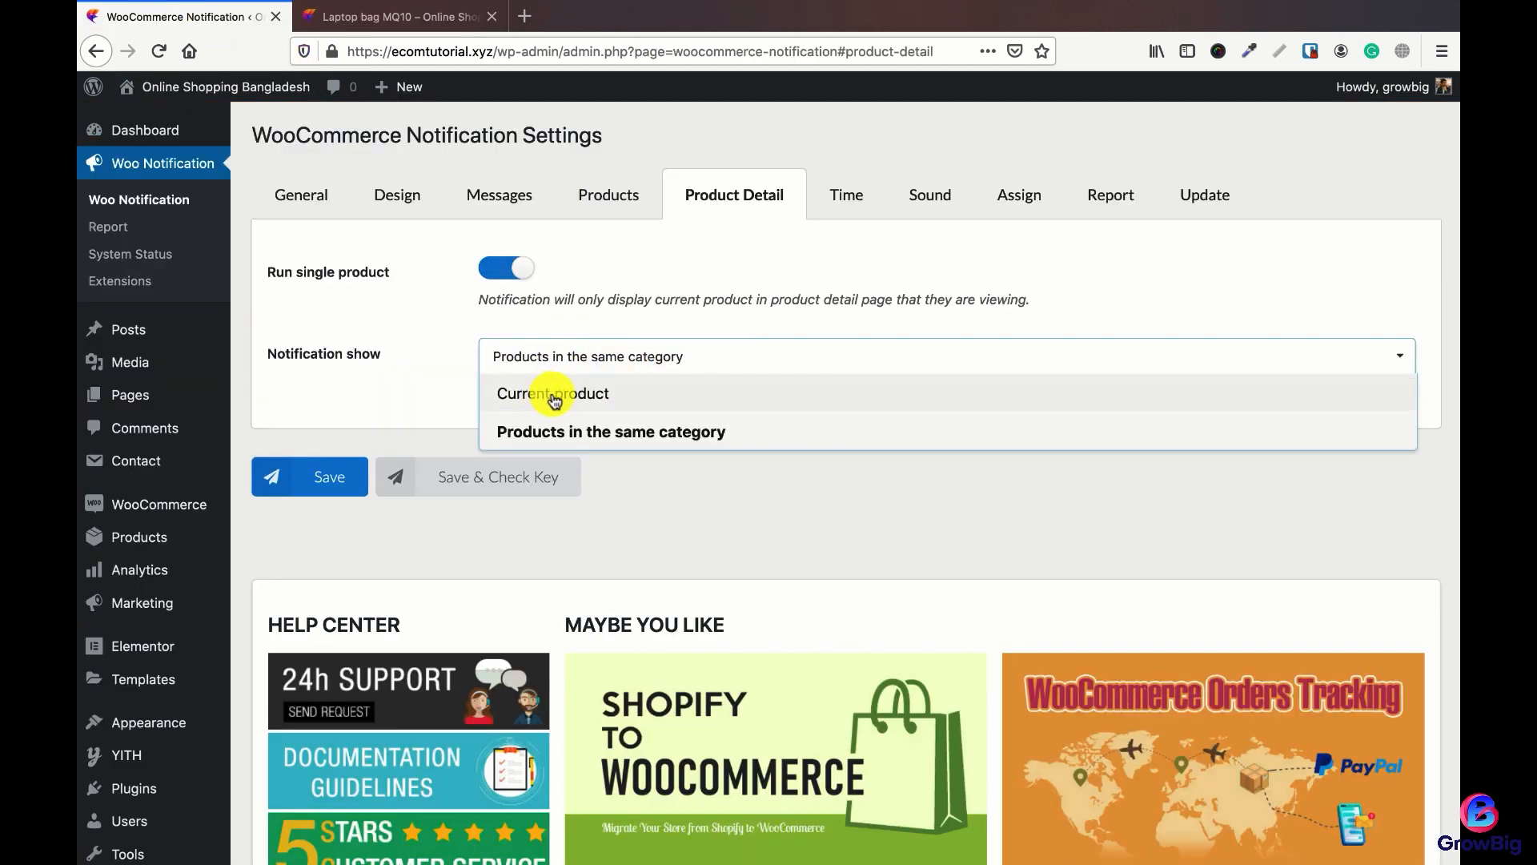
{"action": "left_click", "coordinate": [554, 398]}
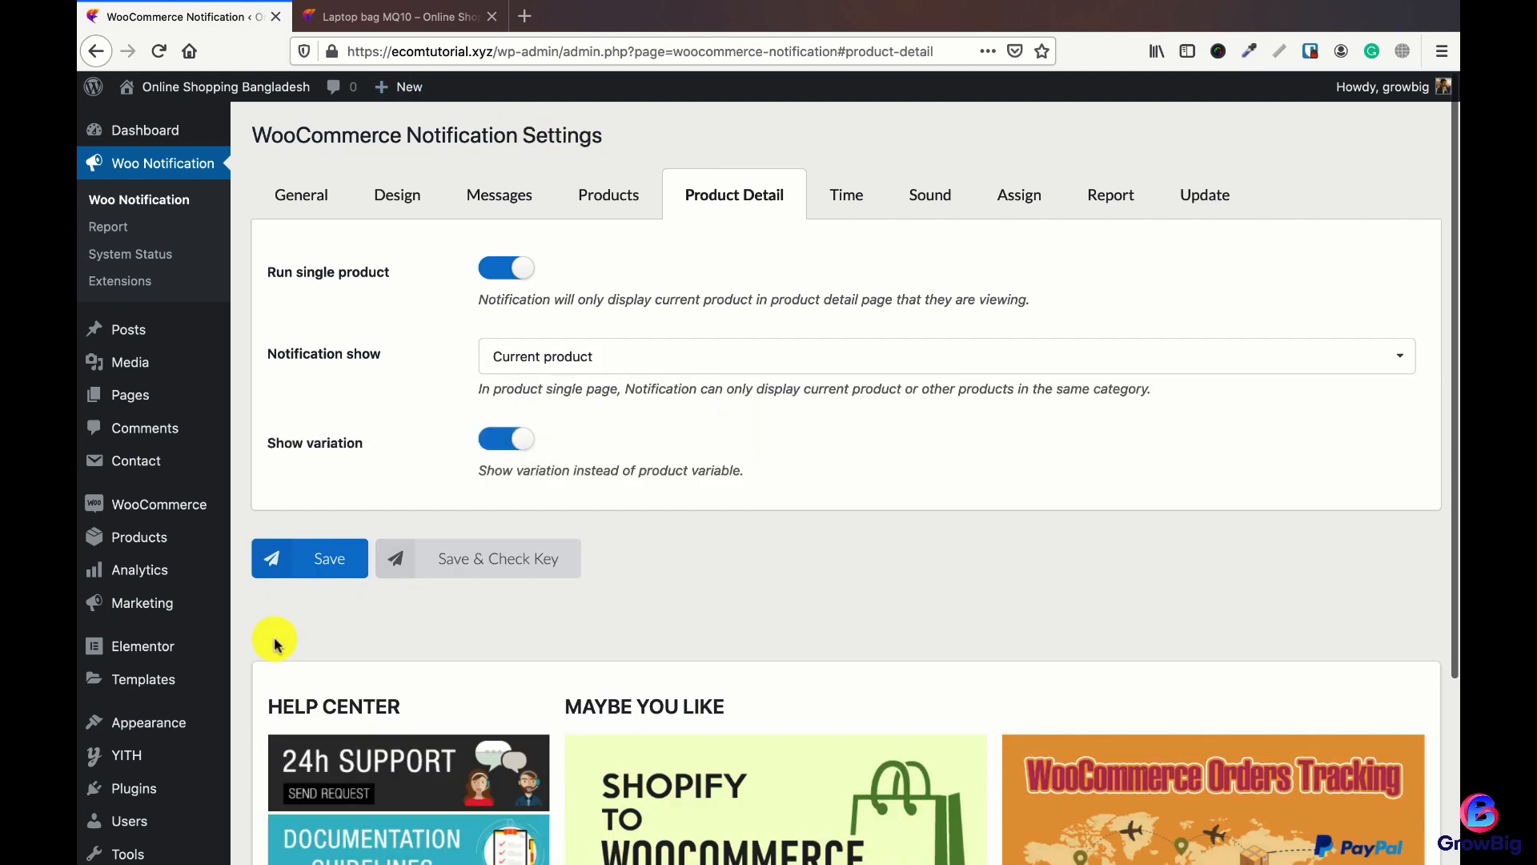
{"action": "left_click", "coordinate": [400, 16]}
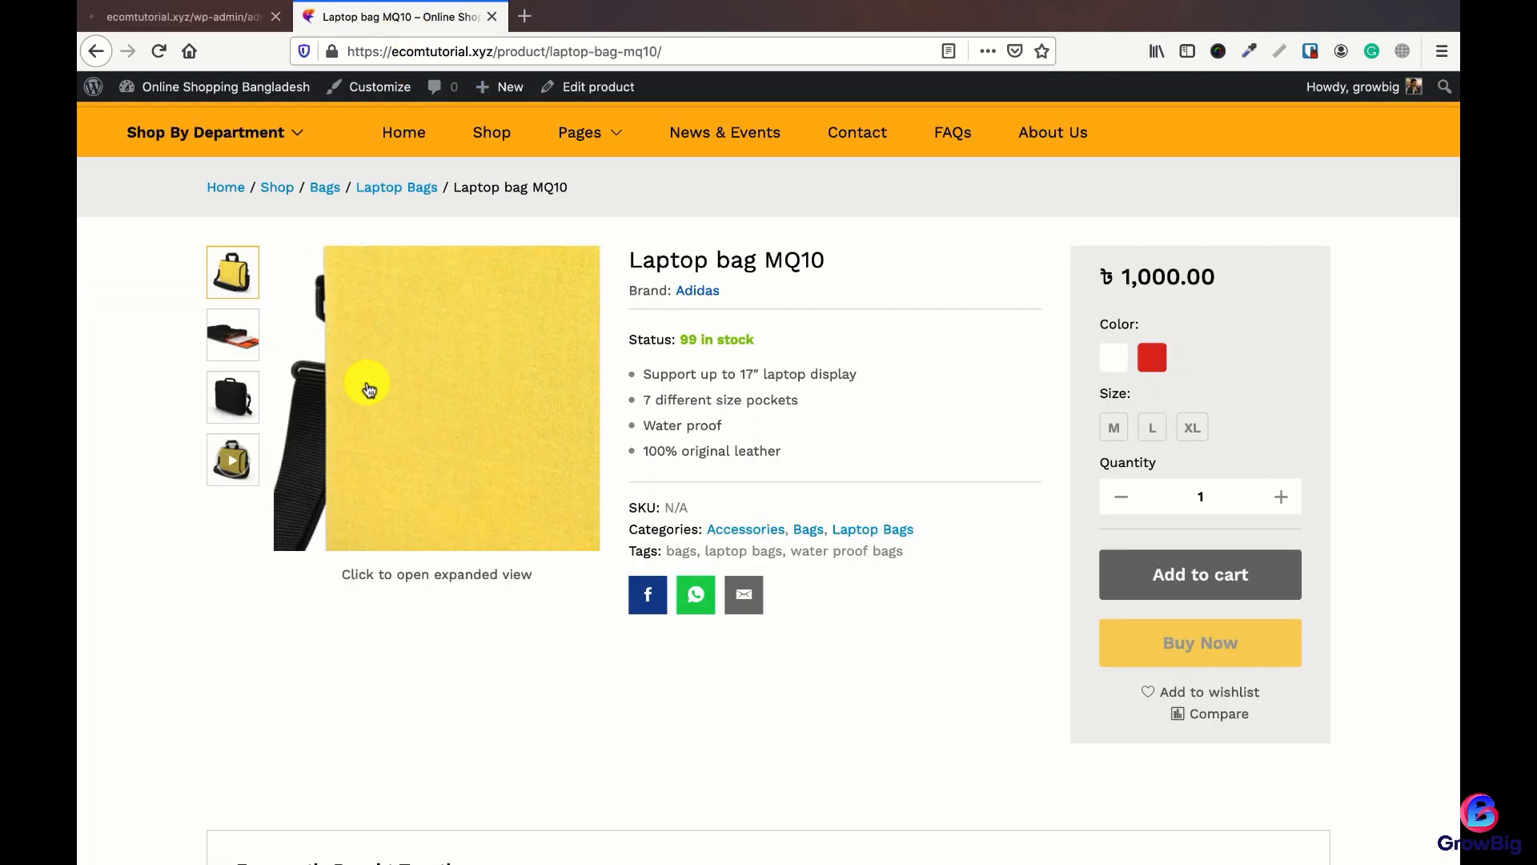
{"action": "left_click", "coordinate": [185, 16]}
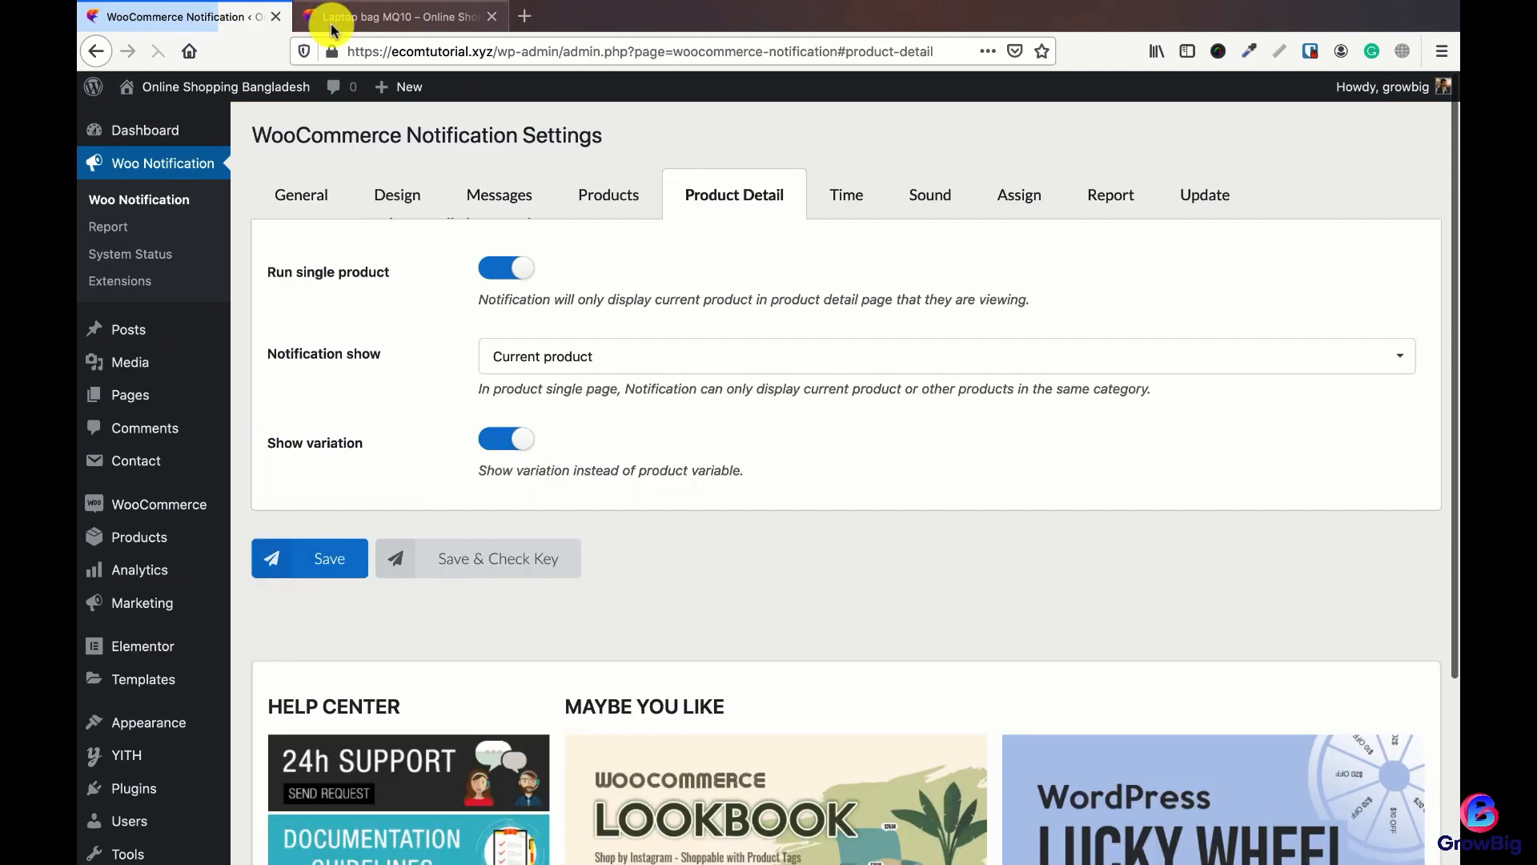
Step: Reload the Laptop bag MQ10 product page and check which product its notification popup shows
{"action": "left_click", "coordinate": [376, 16]}
{"action": "left_click", "coordinate": [554, 51]}
{"action": "key", "text": "Return"}
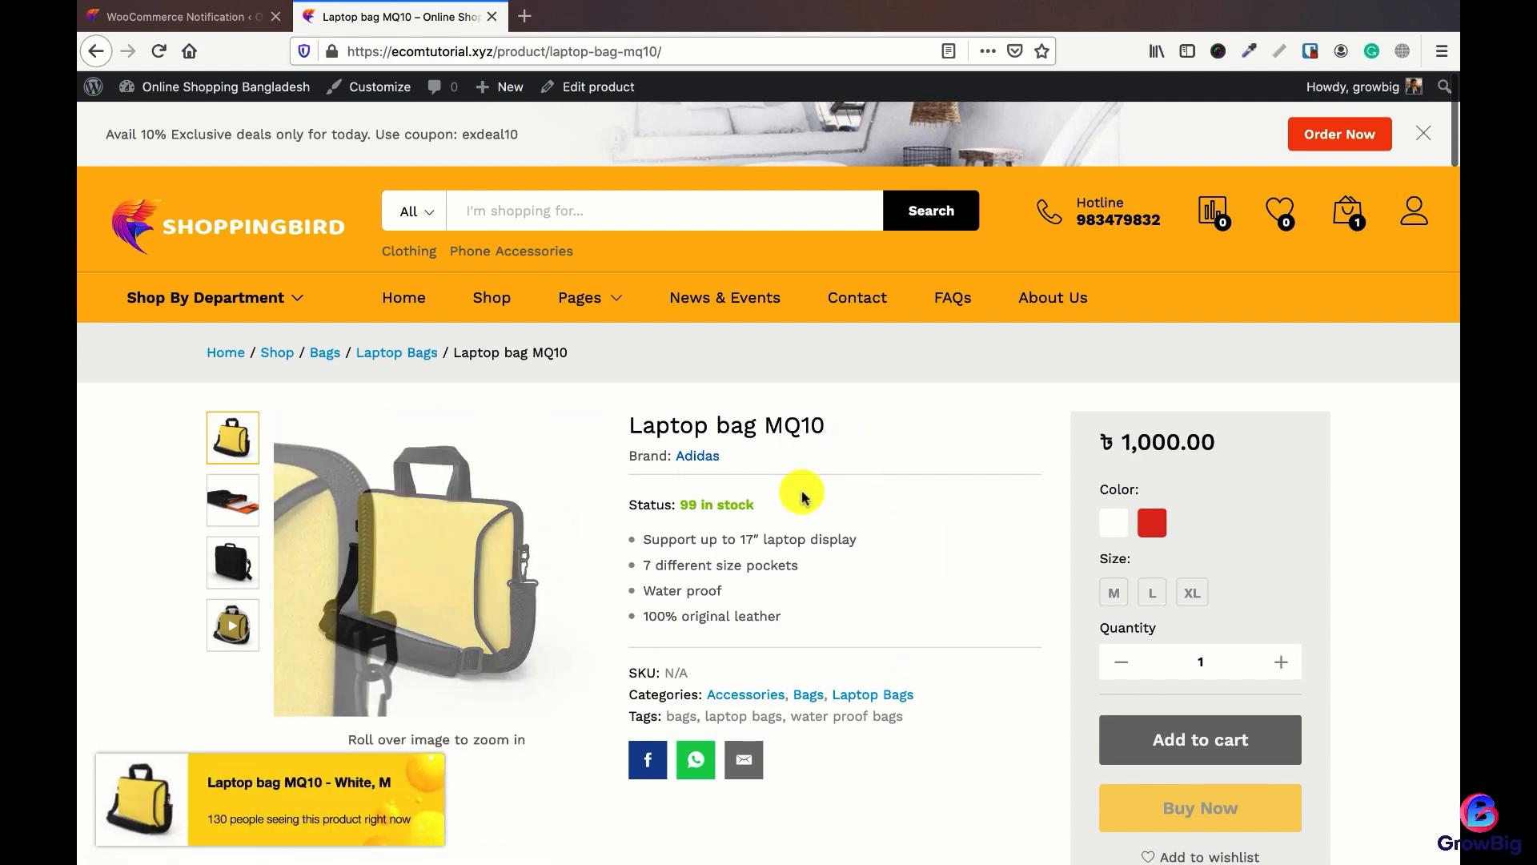
{"action": "scroll", "coordinate": [886, 573], "scroll_direction": "down", "scroll_amount": 2}
{"action": "scroll", "coordinate": [883, 566], "scroll_direction": "up", "scroll_amount": 2}
Step: Review the purchase message templates, the text behind the {custom} shortcode, and the Min Number and Max number settings
{"action": "left_click", "coordinate": [184, 16]}
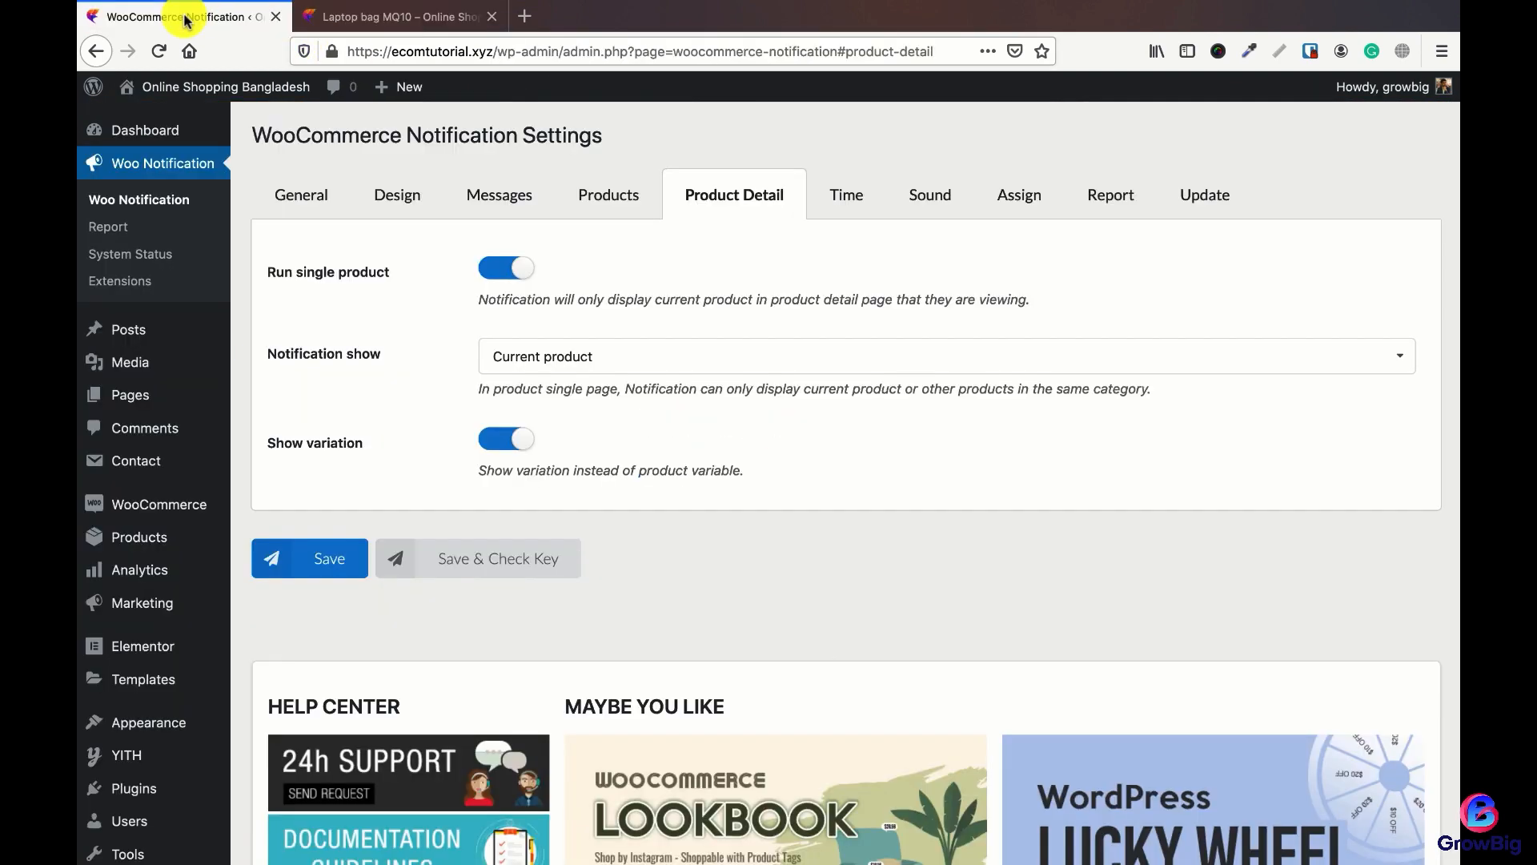
{"action": "left_click", "coordinate": [467, 216]}
{"action": "scroll", "coordinate": [593, 388], "scroll_direction": "down", "scroll_amount": 1}
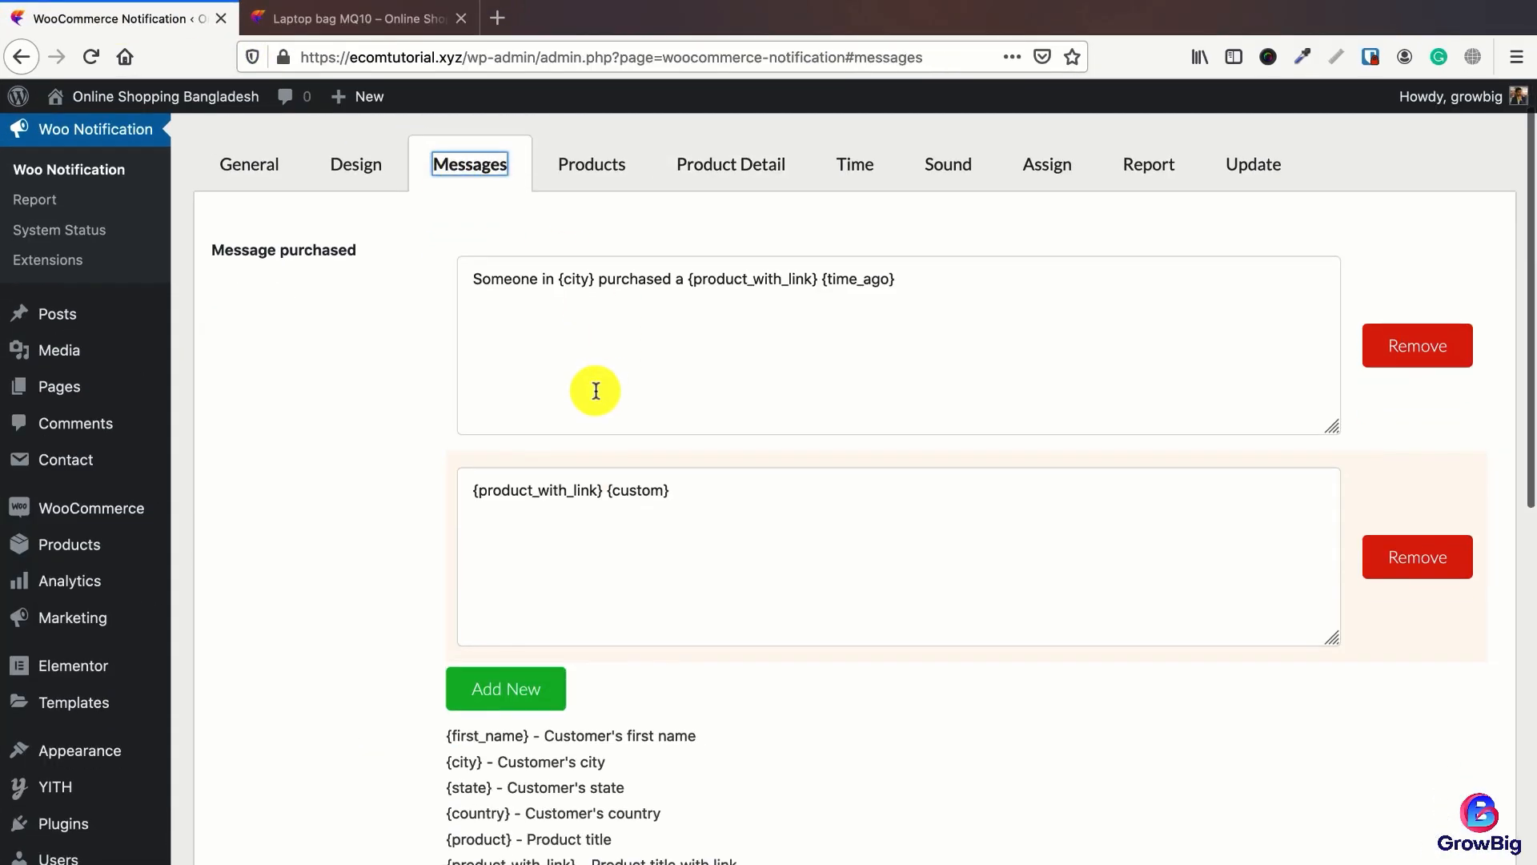
{"action": "left_click", "coordinate": [707, 502]}
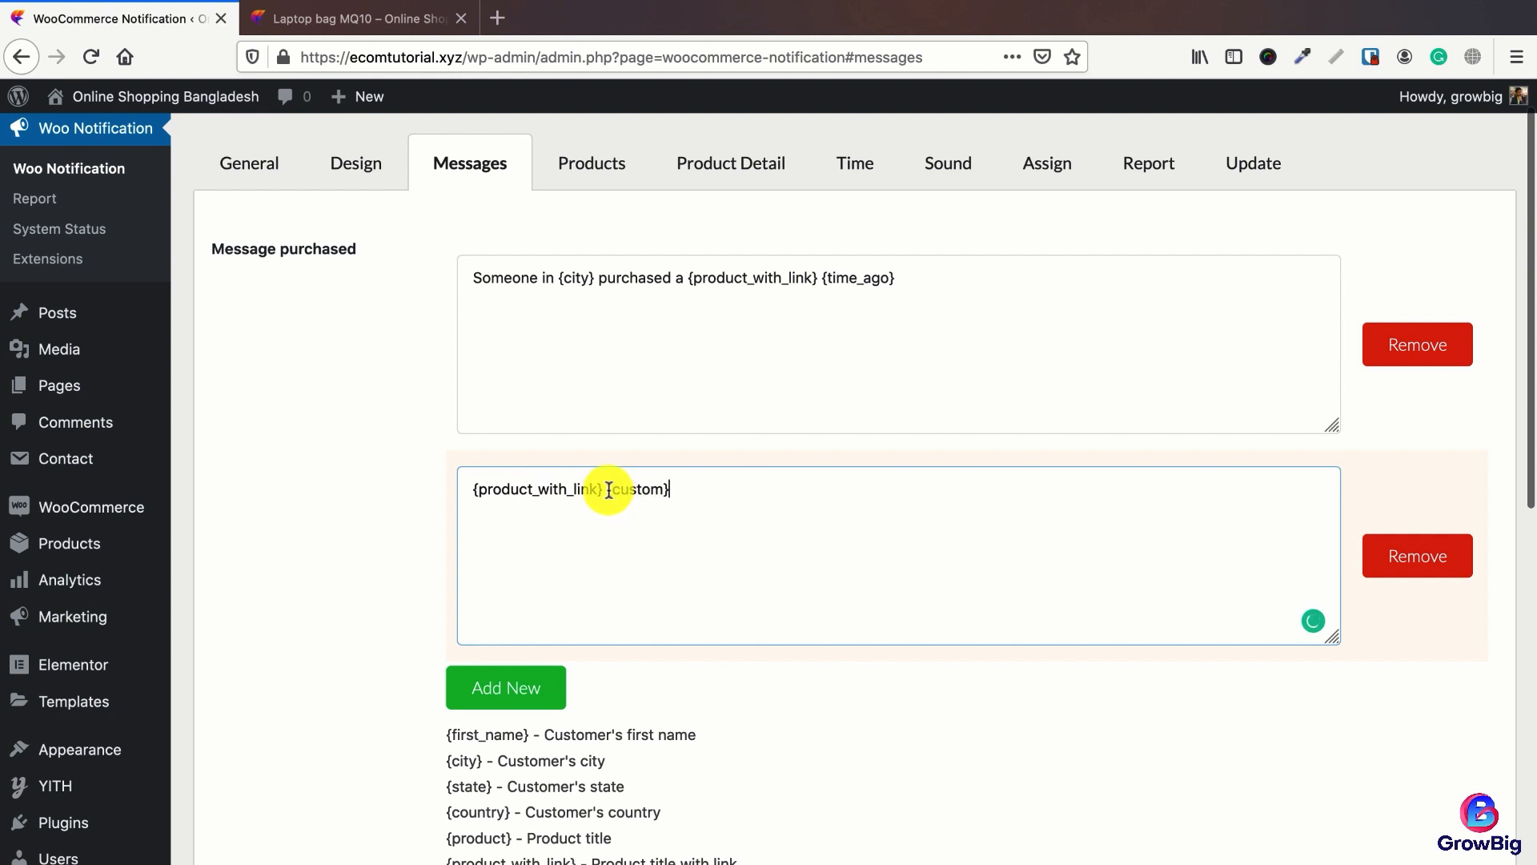
{"action": "left_click_drag", "start_coordinate": [633, 491], "coordinate": [674, 492]}
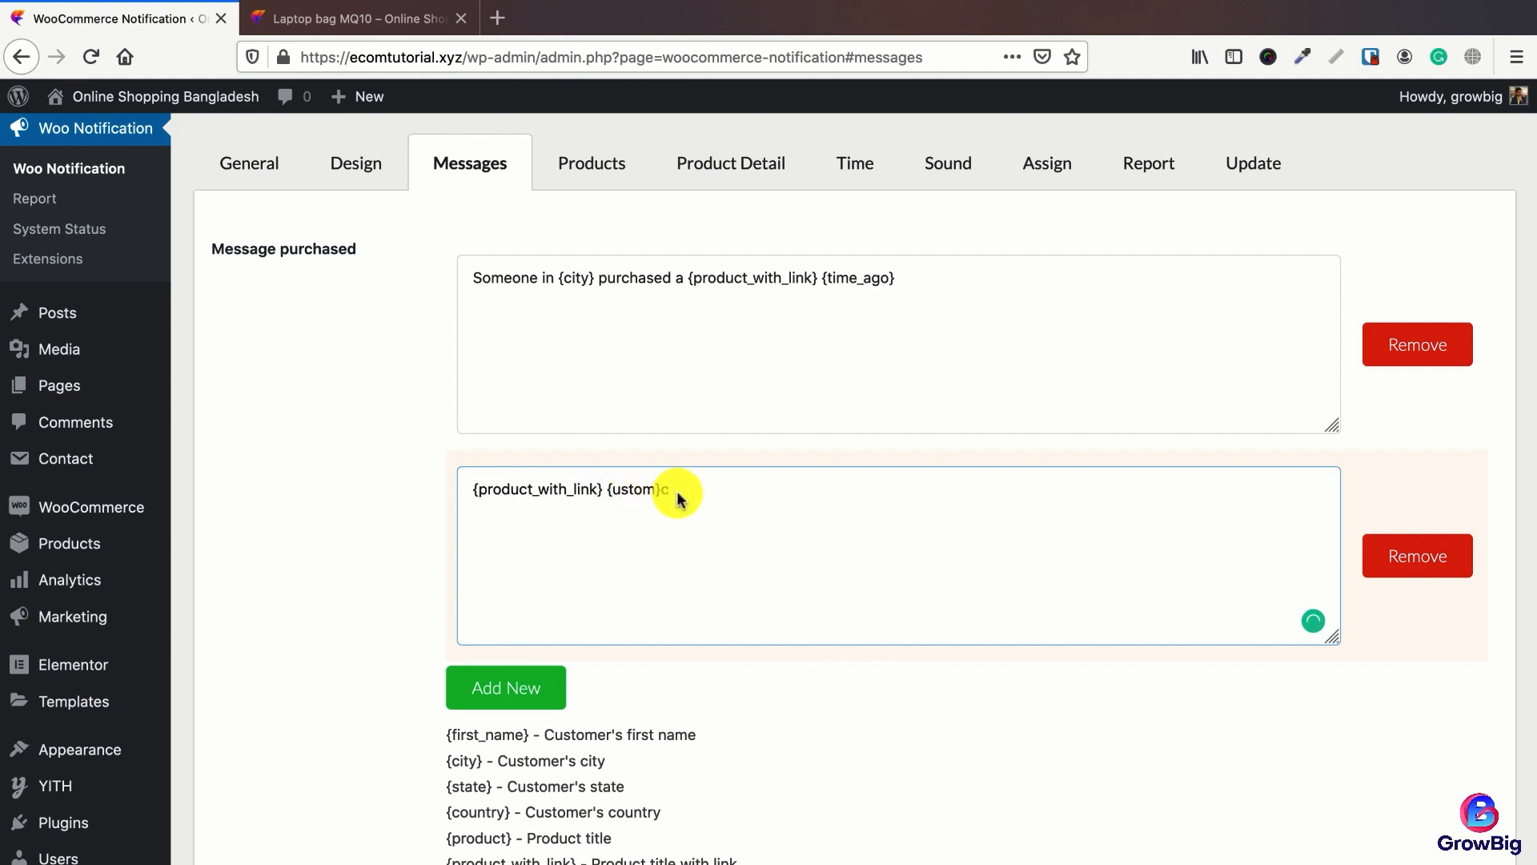
{"action": "key", "text": "super+z"}
{"action": "scroll", "coordinate": [677, 525], "scroll_direction": "down", "scroll_amount": 6}
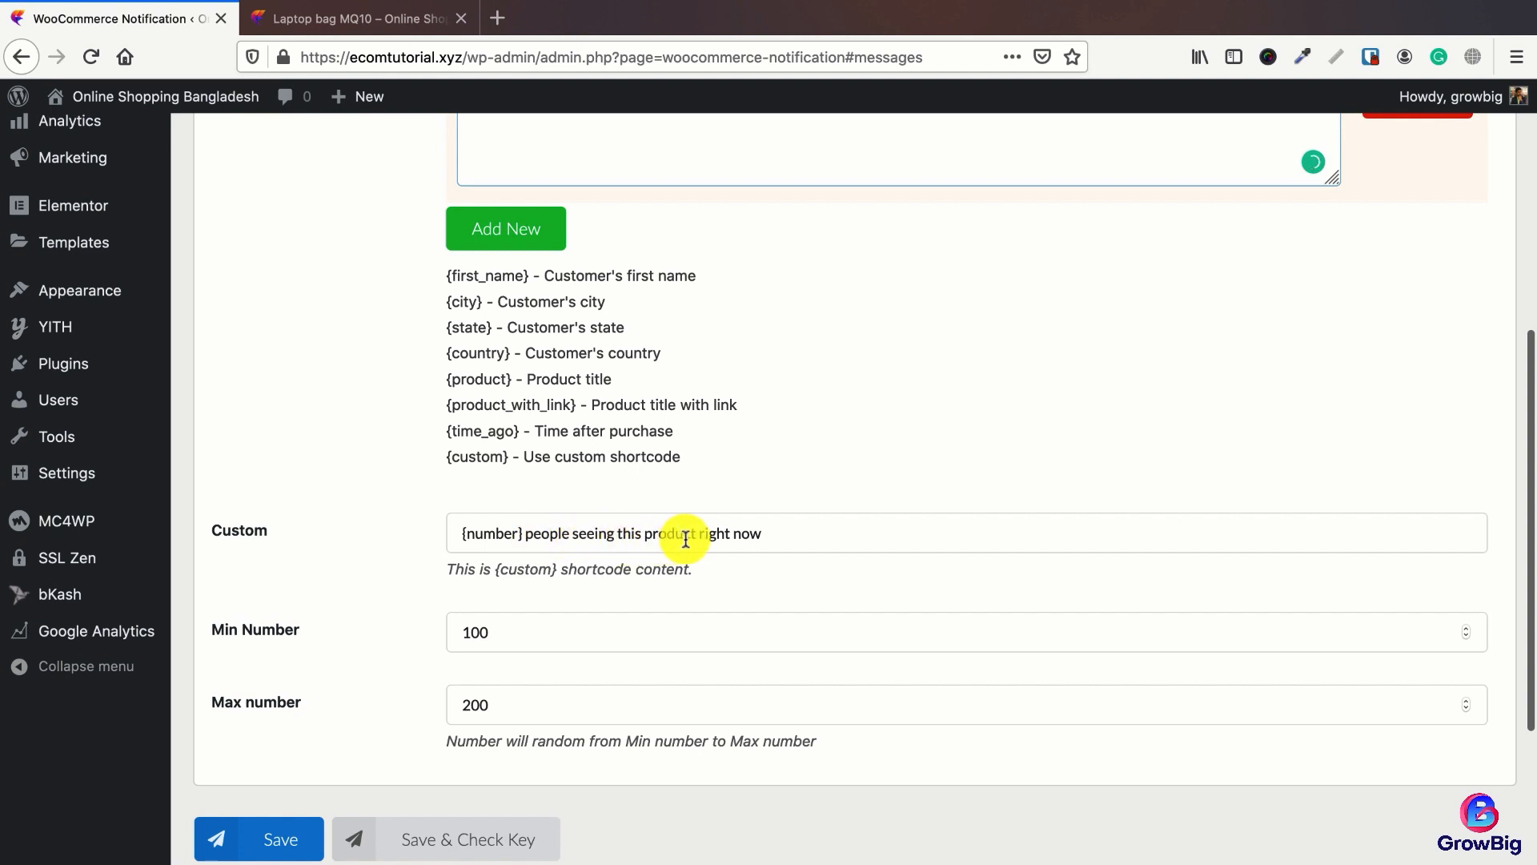
{"action": "left_click", "coordinate": [762, 534]}
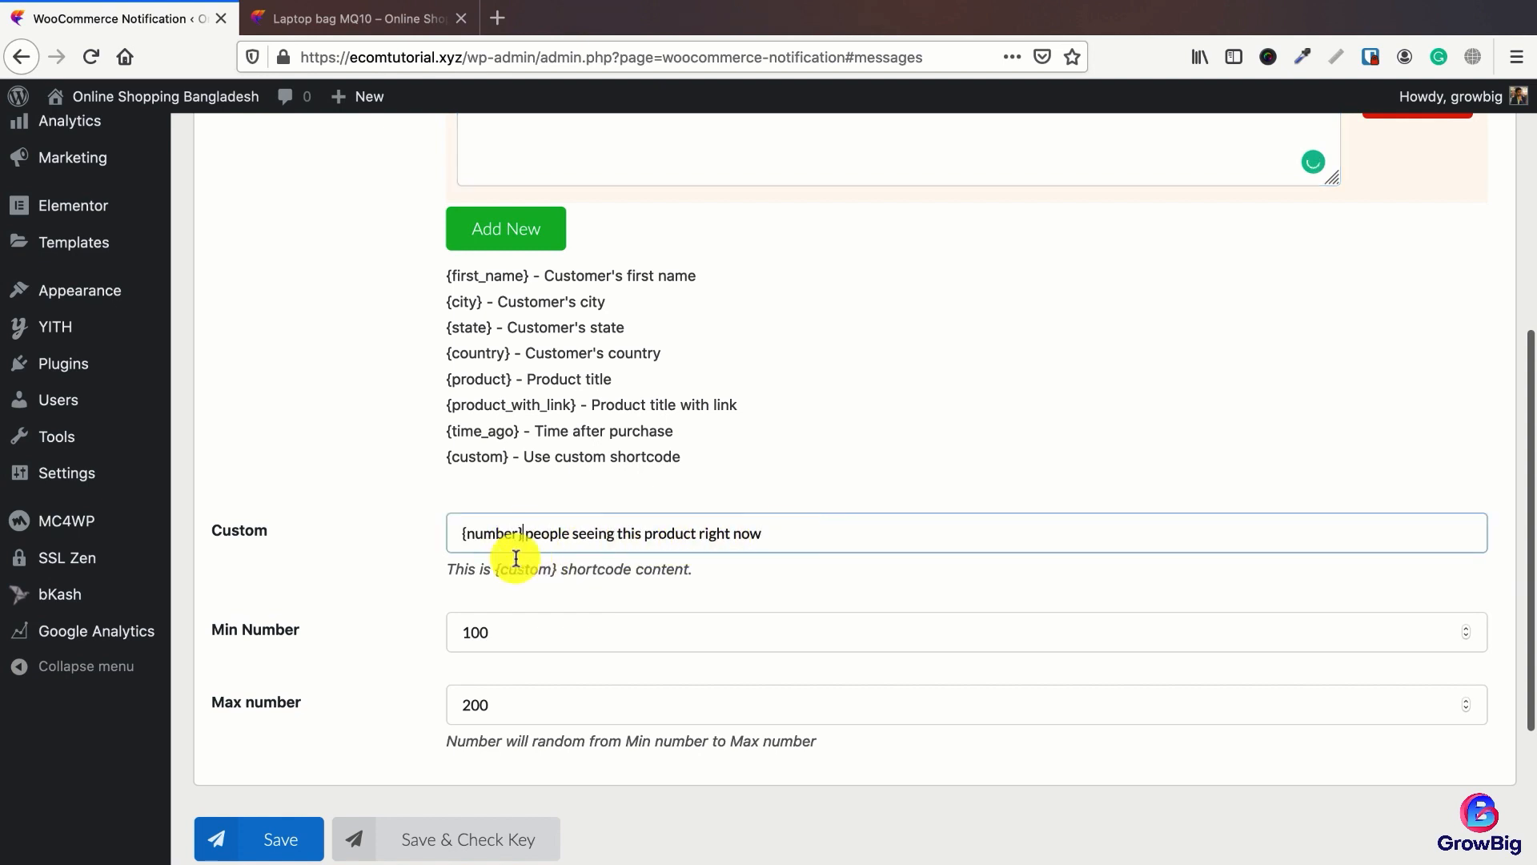
{"action": "left_click", "coordinate": [497, 631]}
{"action": "left_click", "coordinate": [497, 700]}
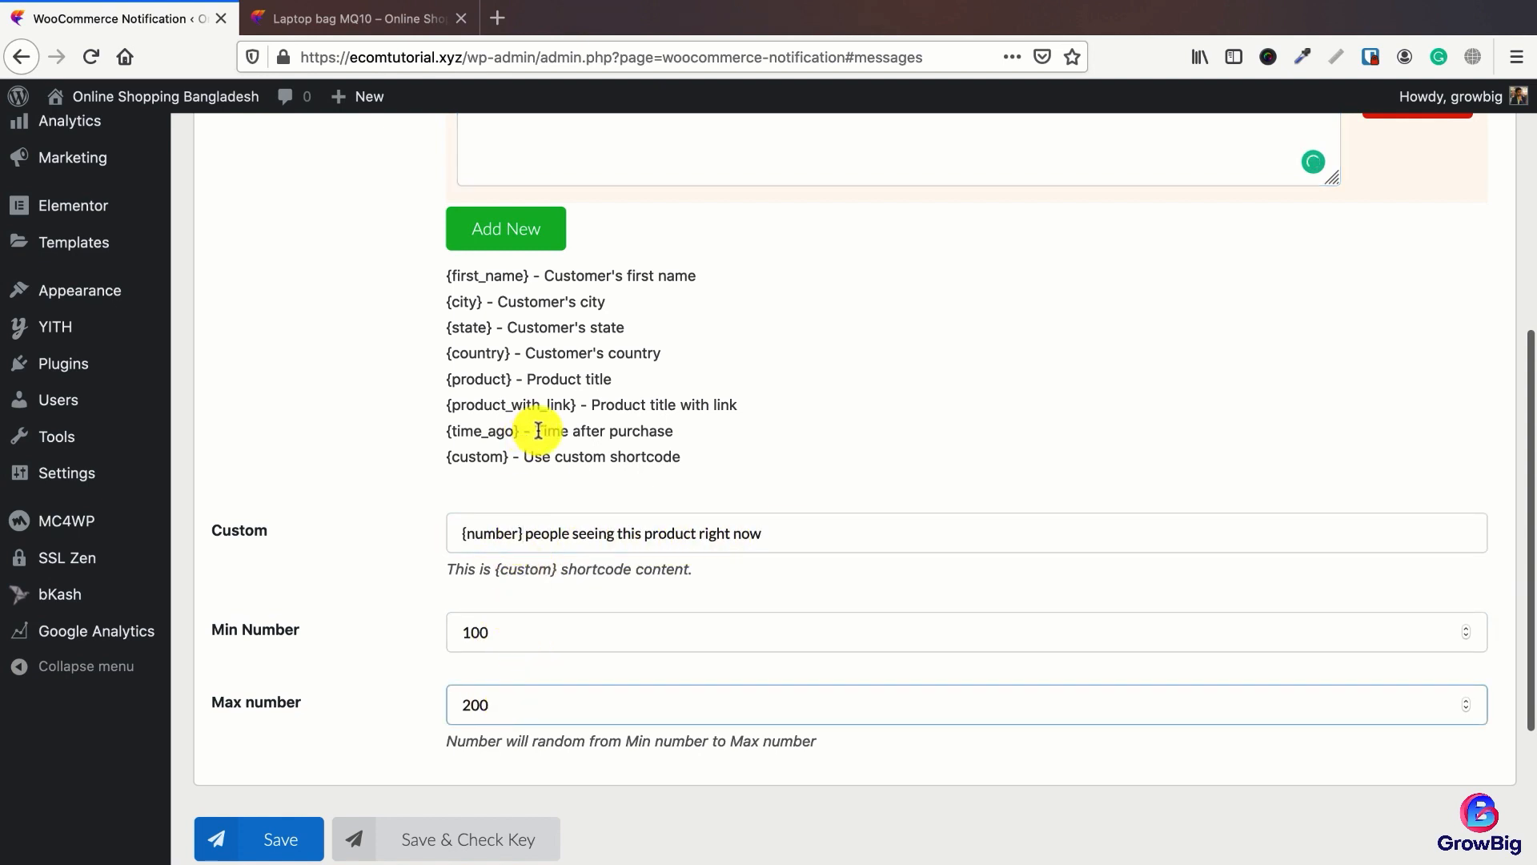
{"action": "scroll", "coordinate": [521, 368], "scroll_direction": "up", "scroll_amount": 6}
Step: Open the plugin's Time settings and examine the Loop, Loop by session, Notifications per session and Session duration options
{"action": "left_click", "coordinate": [723, 220]}
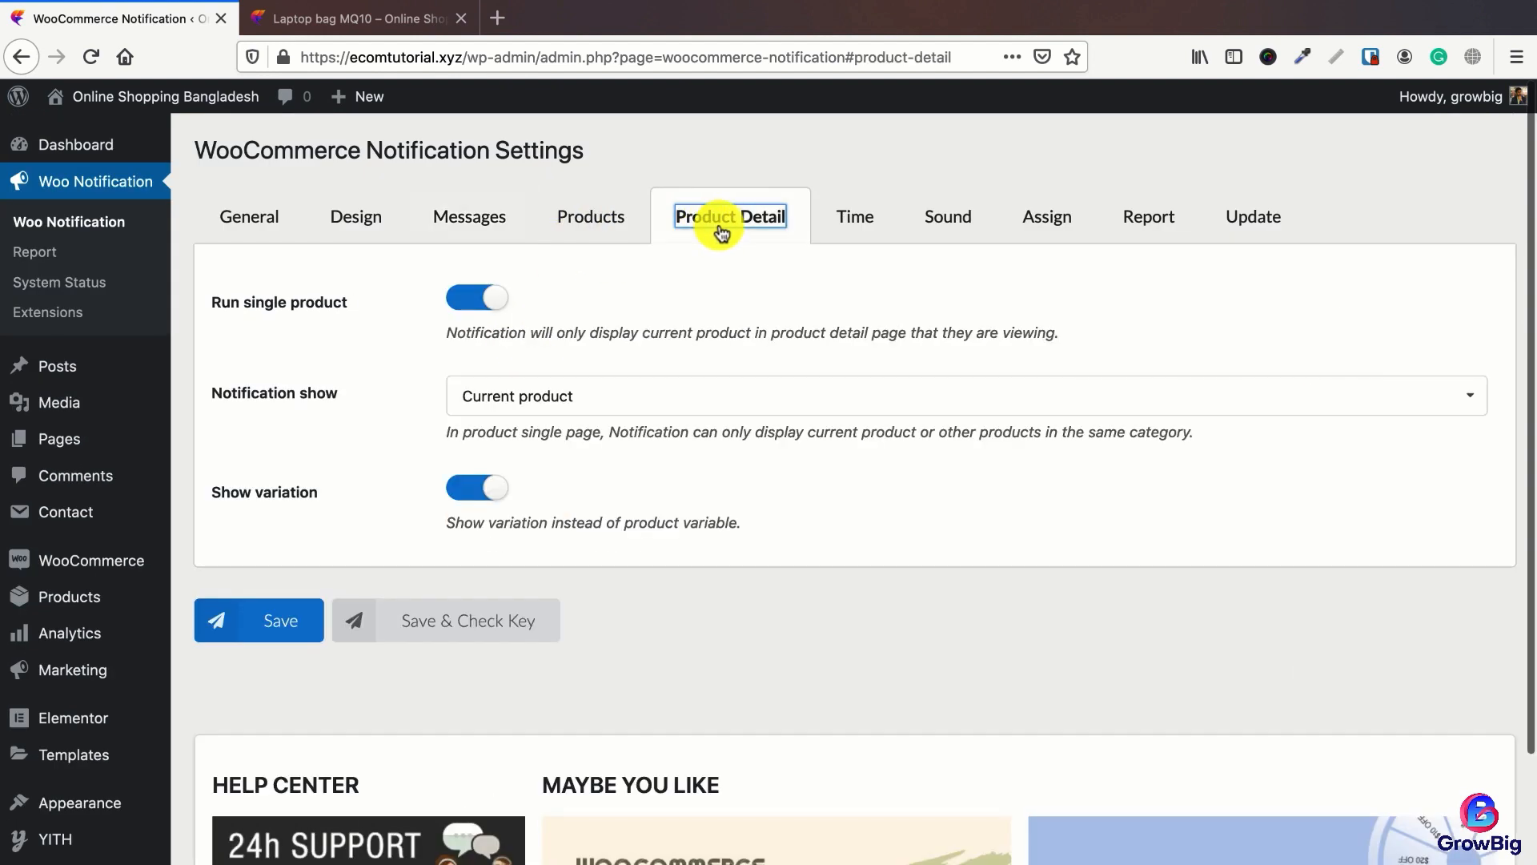
{"action": "left_click", "coordinate": [849, 218]}
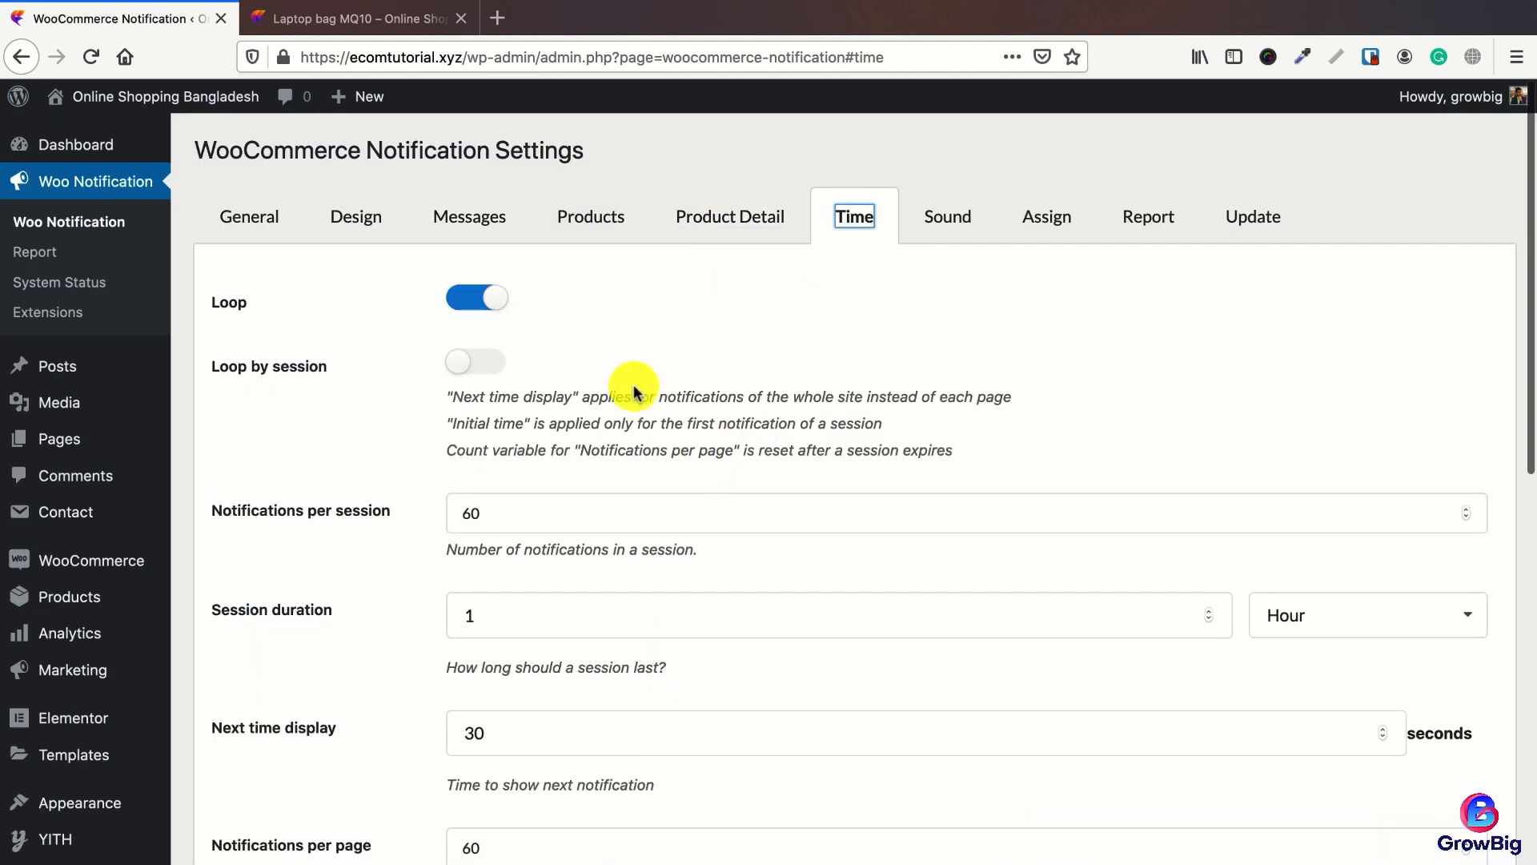
{"action": "left_click", "coordinate": [360, 17]}
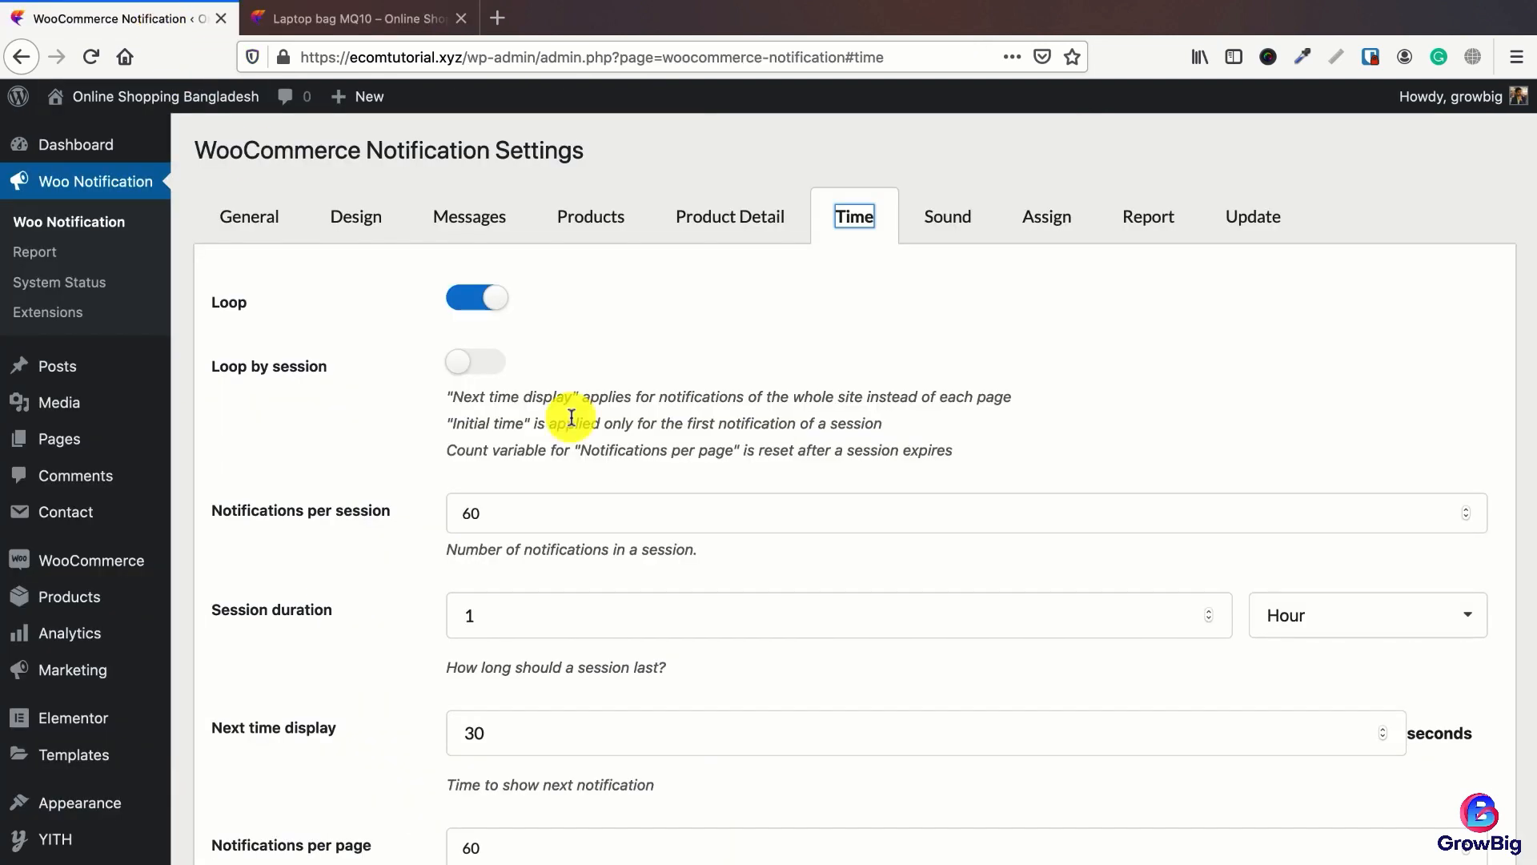
{"action": "left_click", "coordinate": [164, 17]}
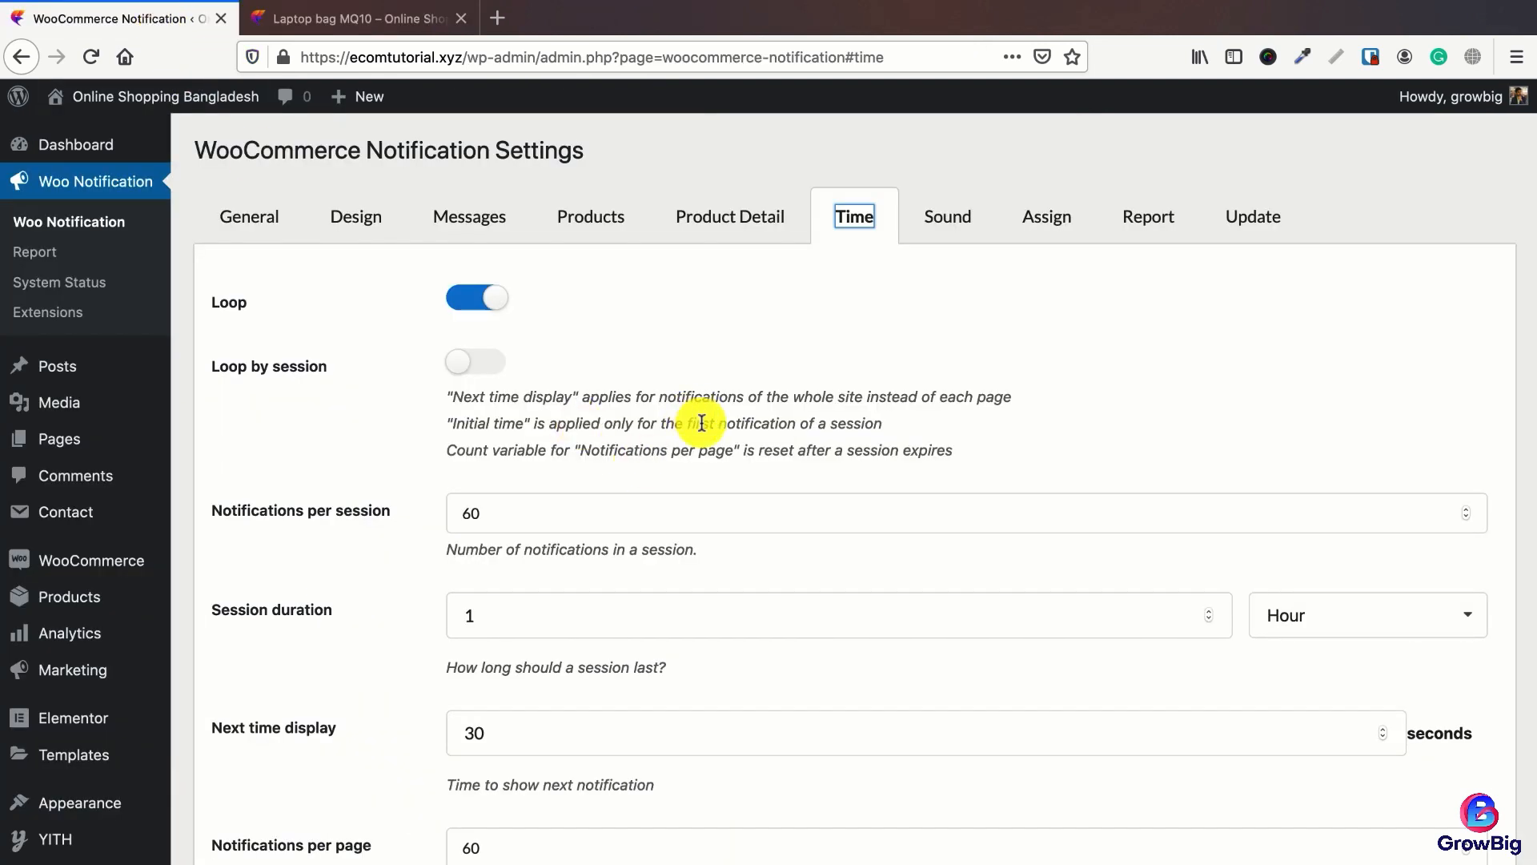
{"action": "scroll", "coordinate": [512, 422], "scroll_direction": "down", "scroll_amount": 3}
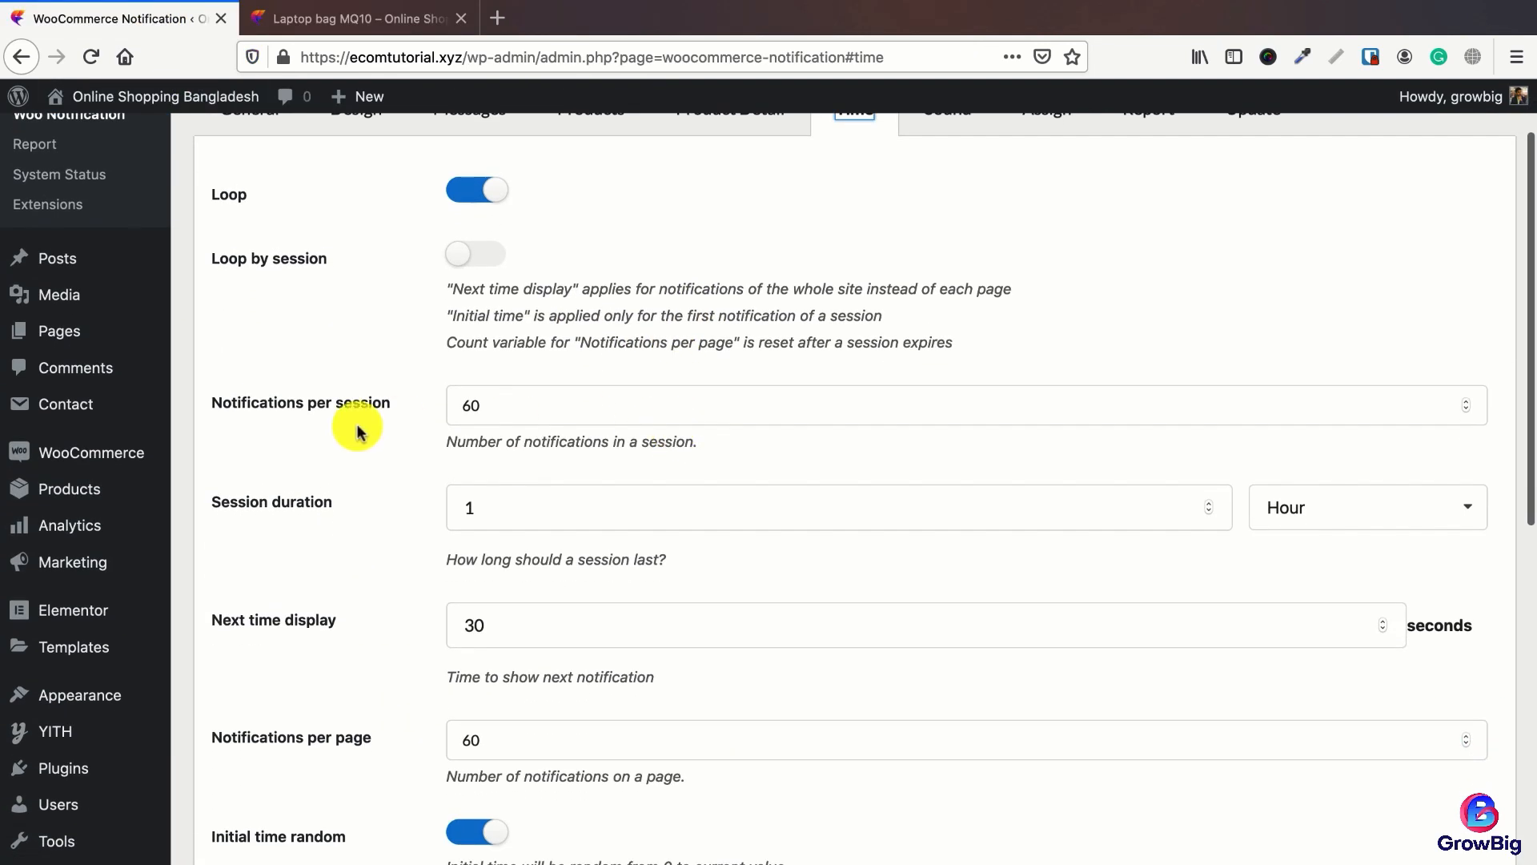
{"action": "left_click", "coordinate": [536, 404]}
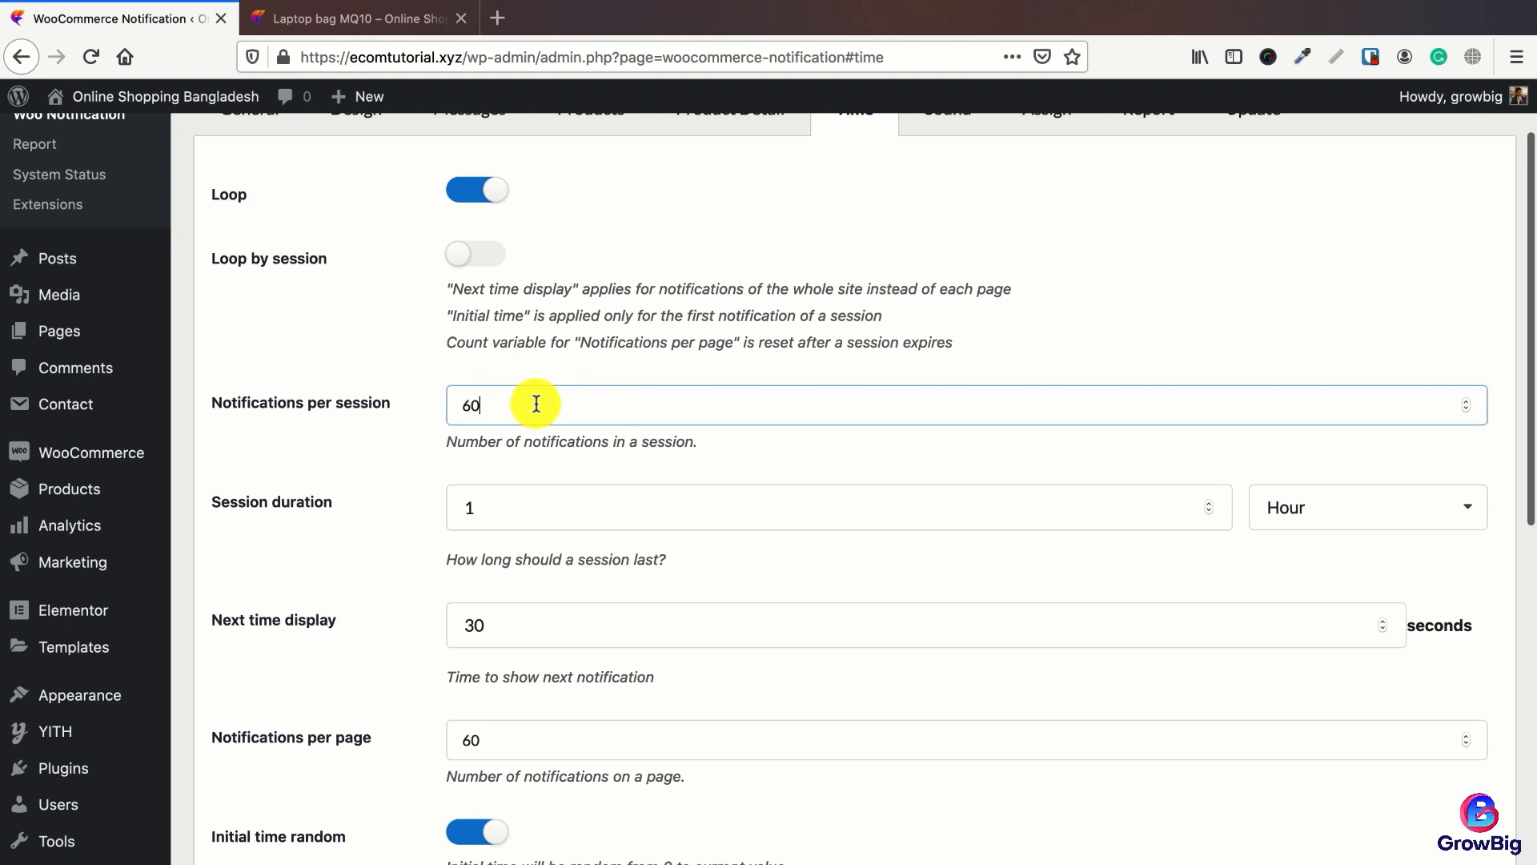
{"action": "left_click", "coordinate": [560, 512]}
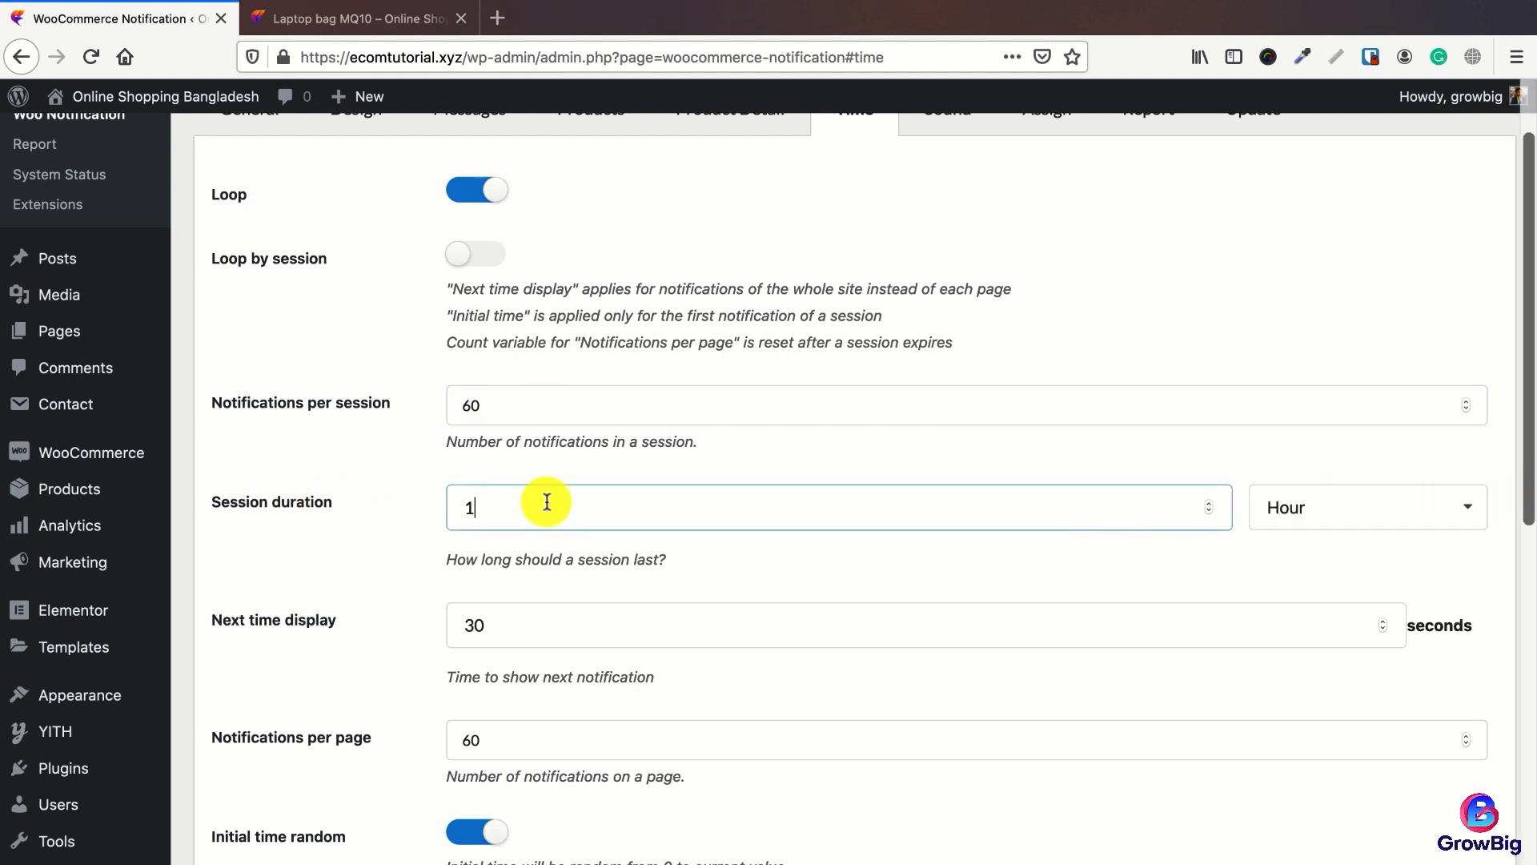
{"action": "scroll", "coordinate": [360, 387], "scroll_direction": "up", "scroll_amount": 3}
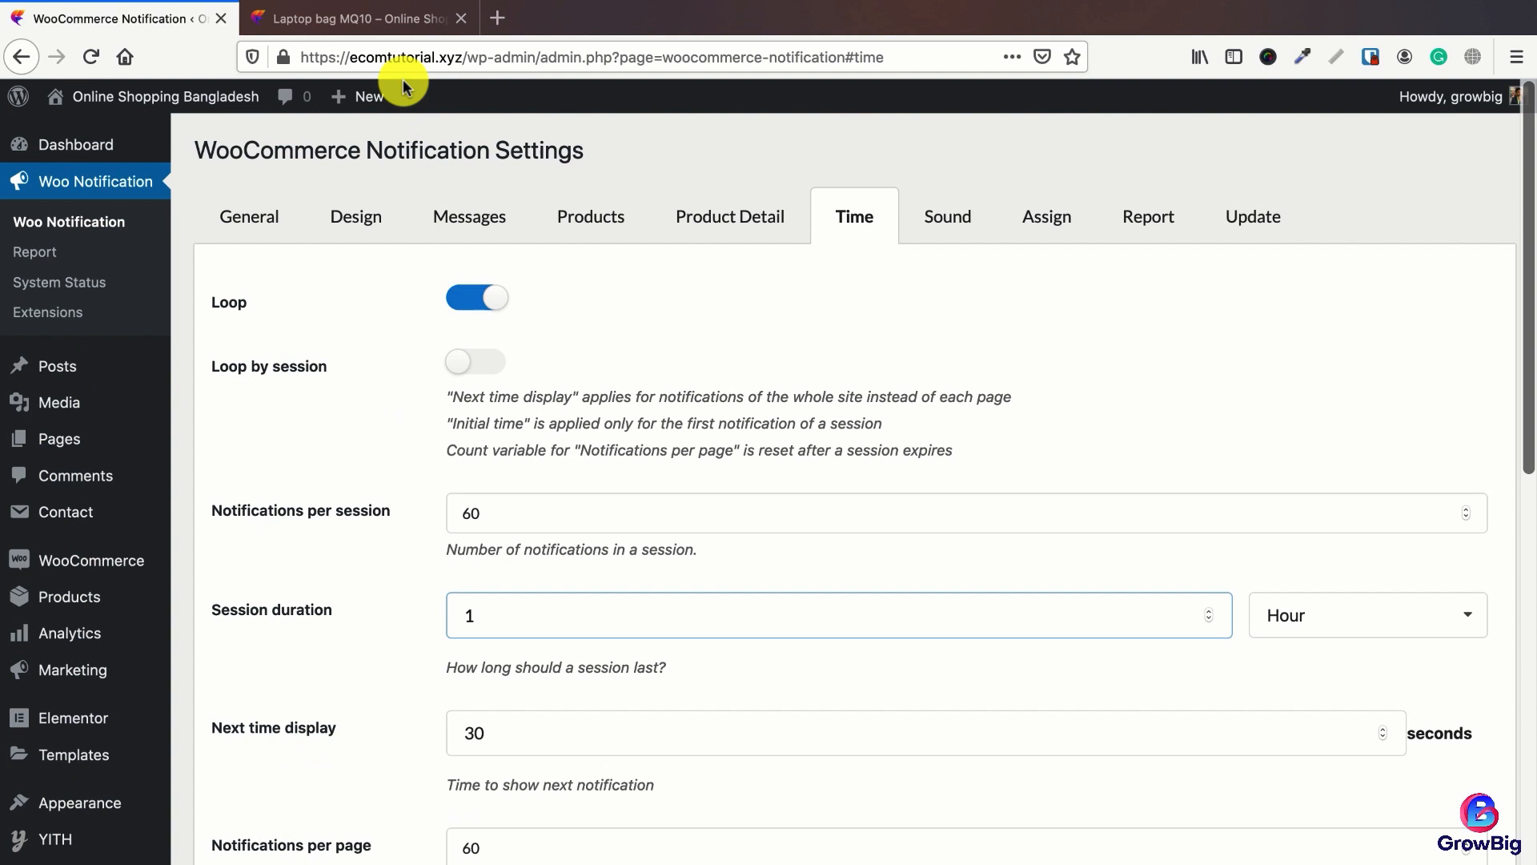
Step: Compare the Laptop bag MQ10 product page with the session timing settings and examine the Notifications per session field
{"action": "left_click", "coordinate": [368, 19]}
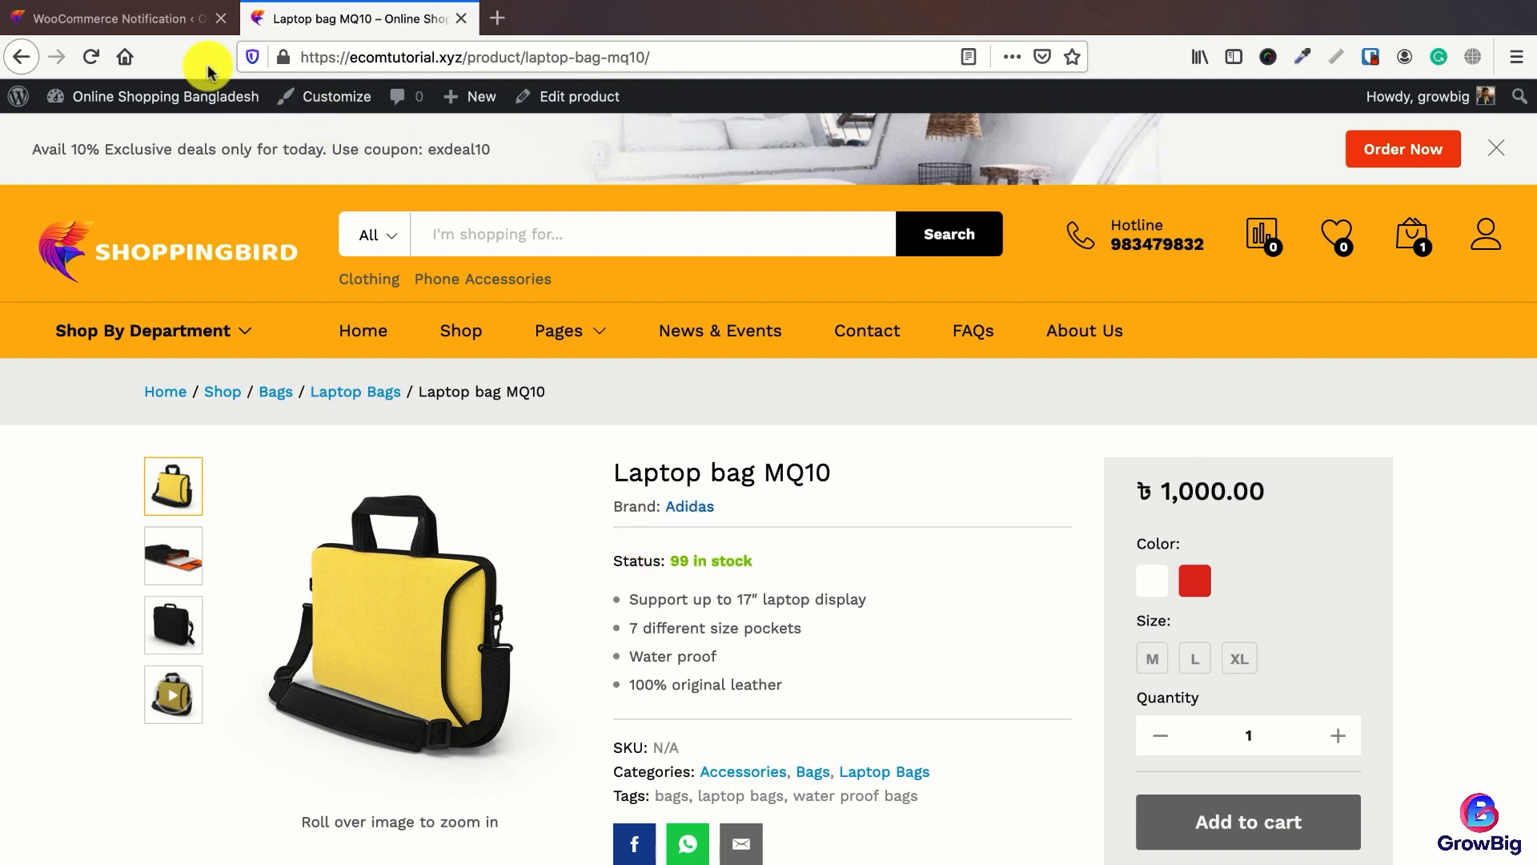
{"action": "left_click", "coordinate": [112, 18]}
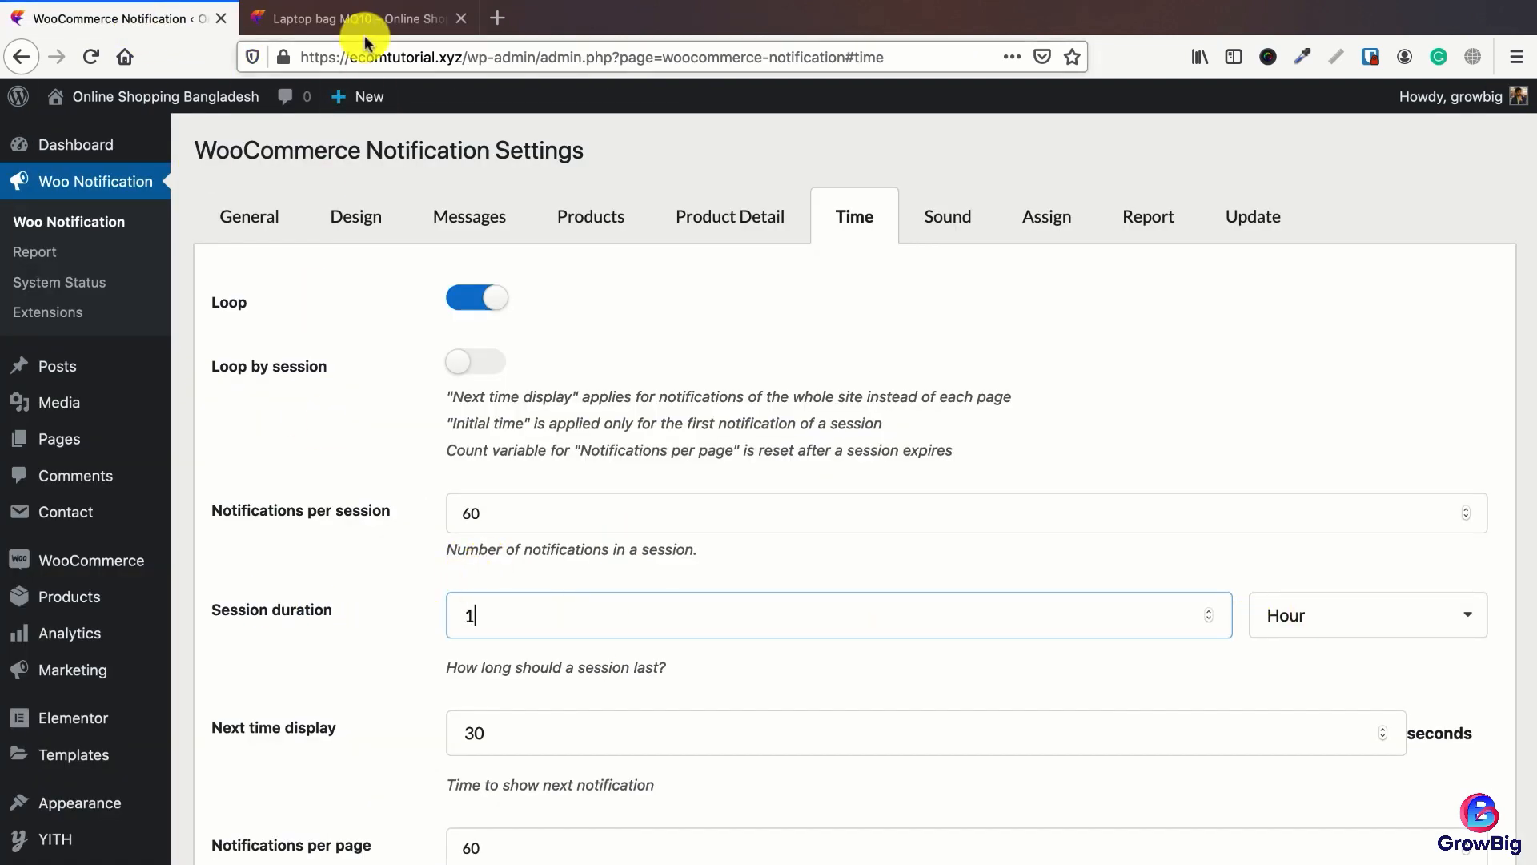
{"action": "left_click", "coordinate": [380, 18]}
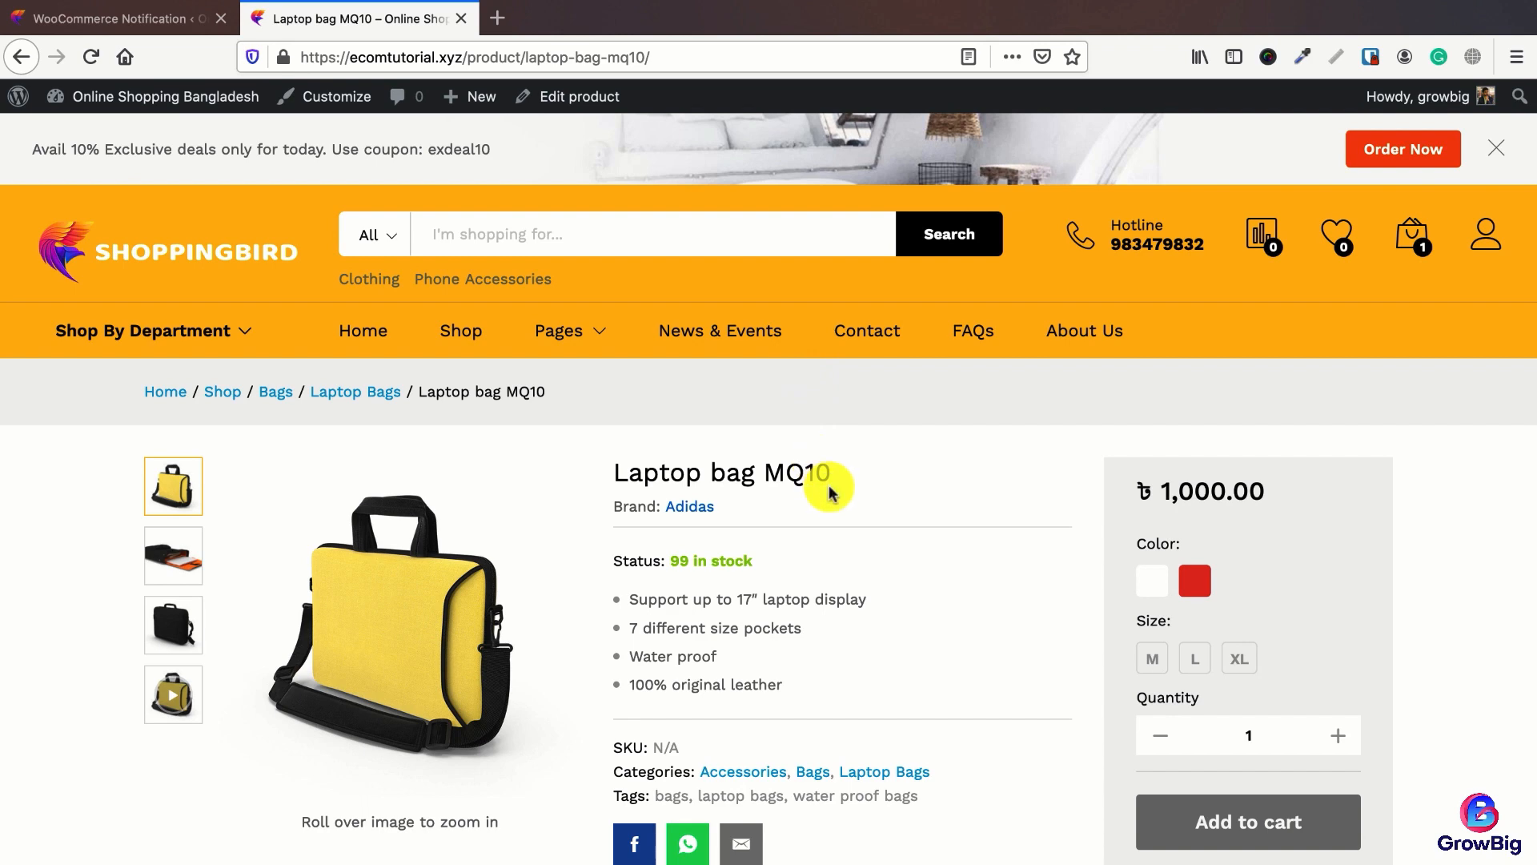
{"action": "left_click", "coordinate": [167, 24]}
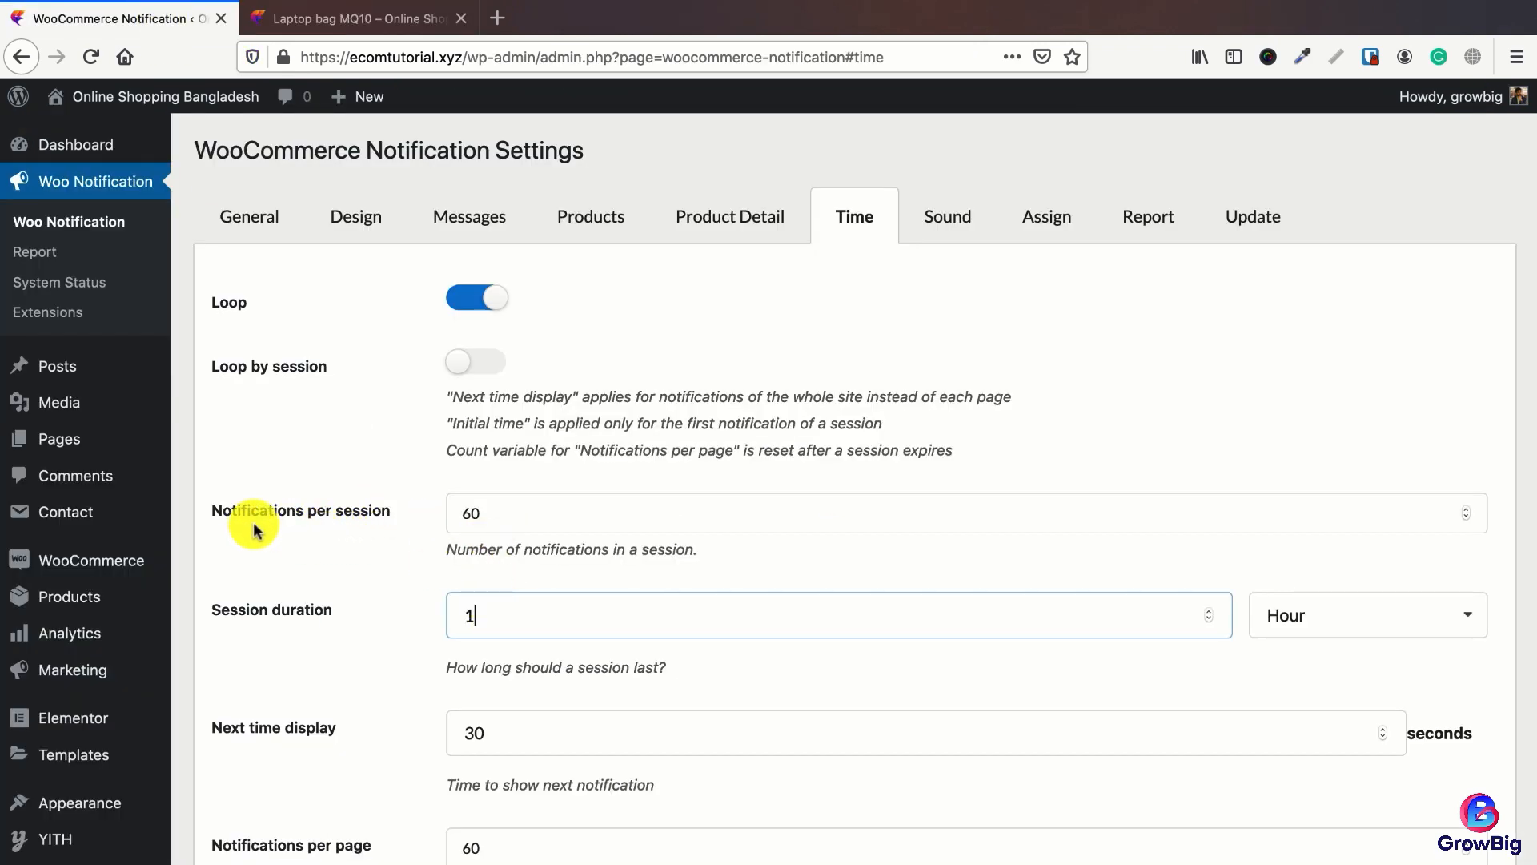
{"action": "left_click", "coordinate": [500, 511]}
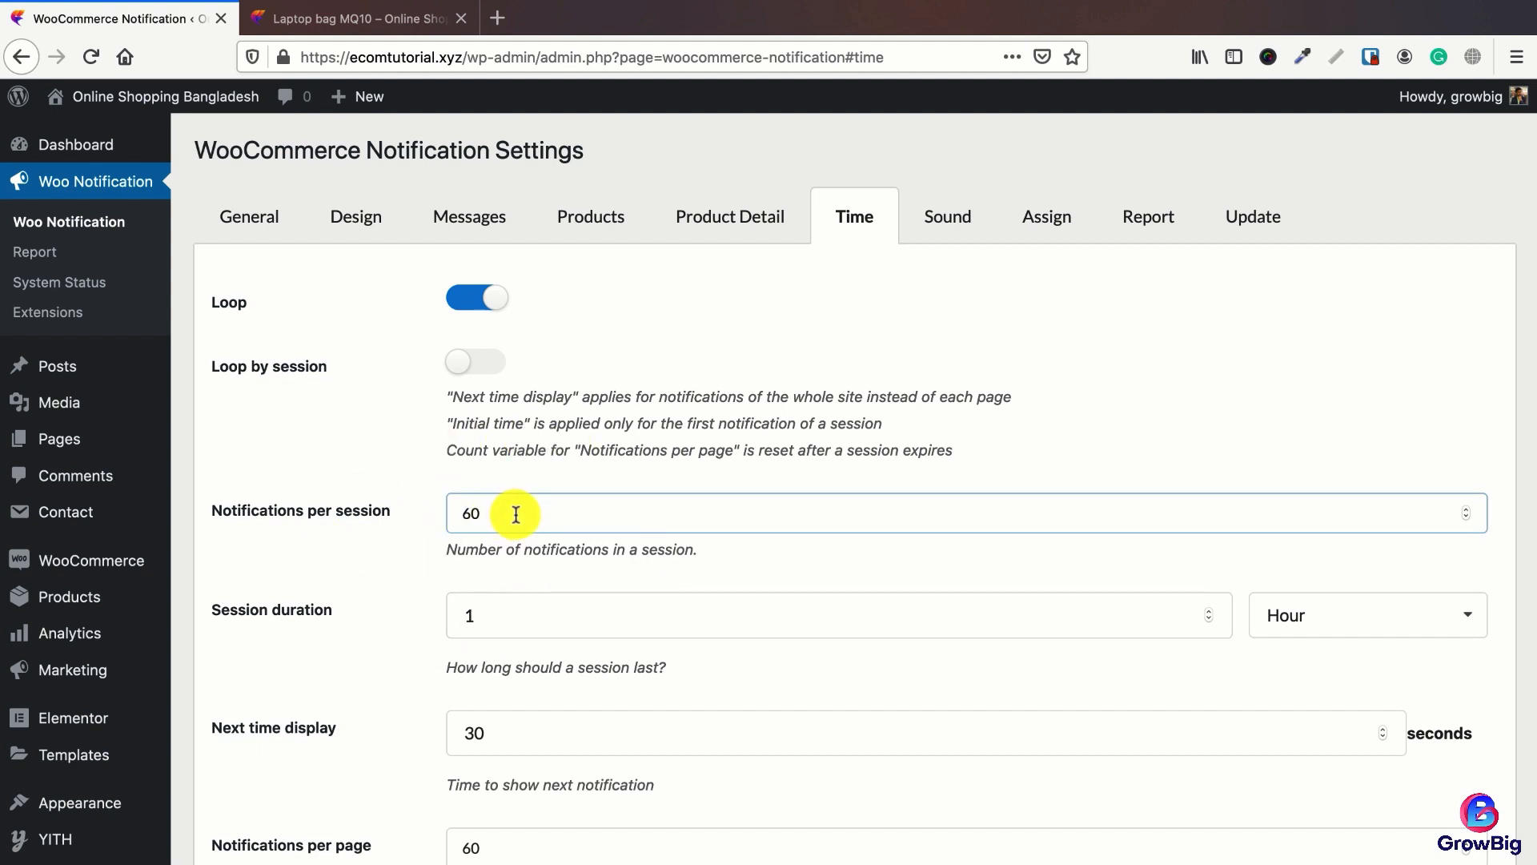
Step: Check the product page's popup against Notifications per session, and examine the Next time display, Notifications per page and Initial time random options
{"action": "left_click", "coordinate": [357, 16]}
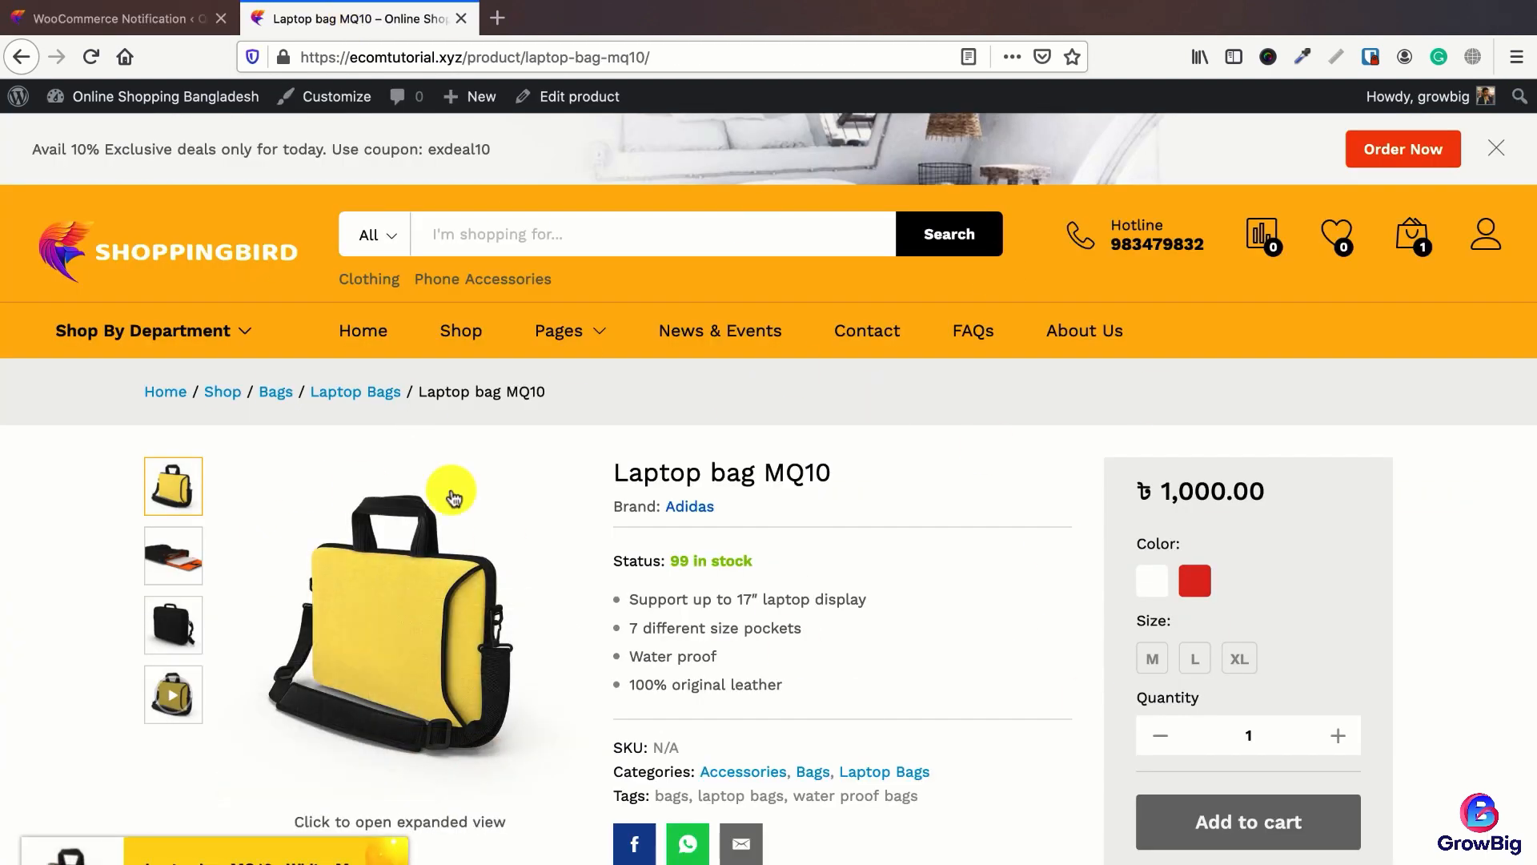
{"action": "left_click", "coordinate": [179, 30]}
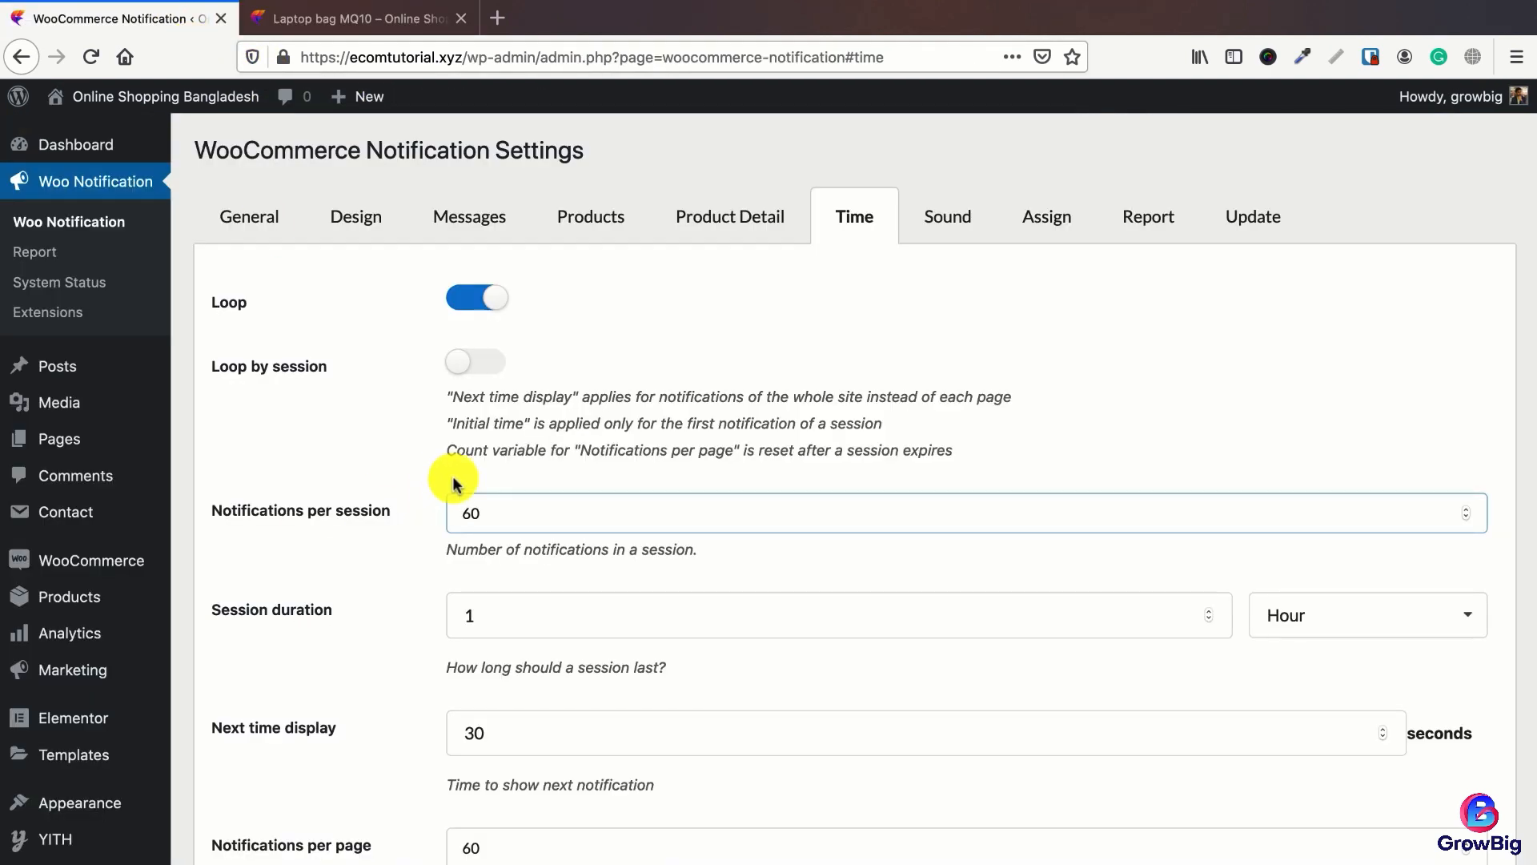
{"action": "left_click", "coordinate": [464, 514]}
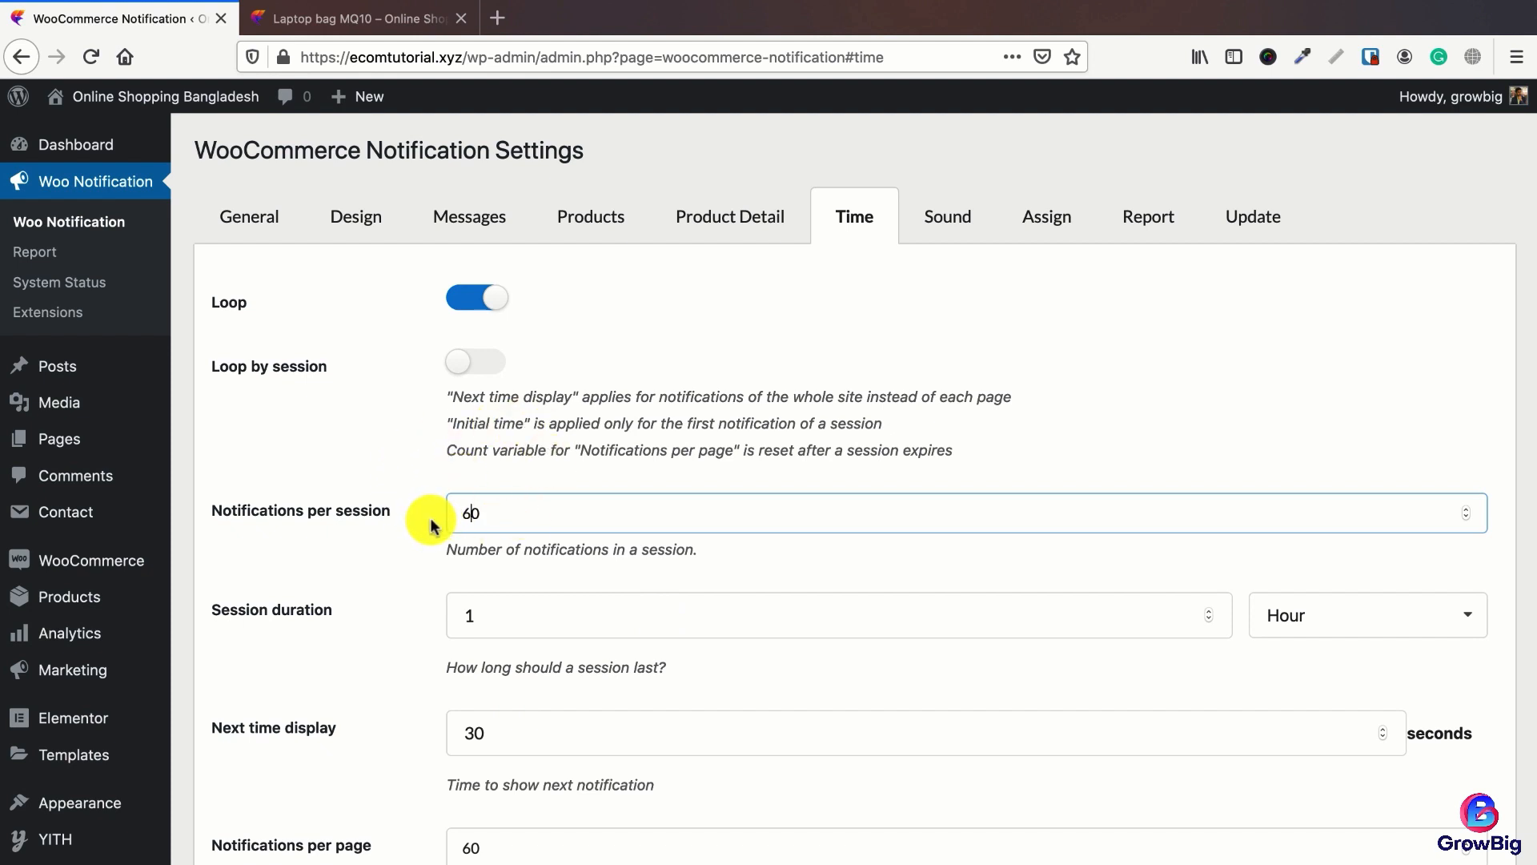
{"action": "scroll", "coordinate": [430, 524], "scroll_direction": "down", "scroll_amount": 5}
{"action": "left_click", "coordinate": [500, 422]}
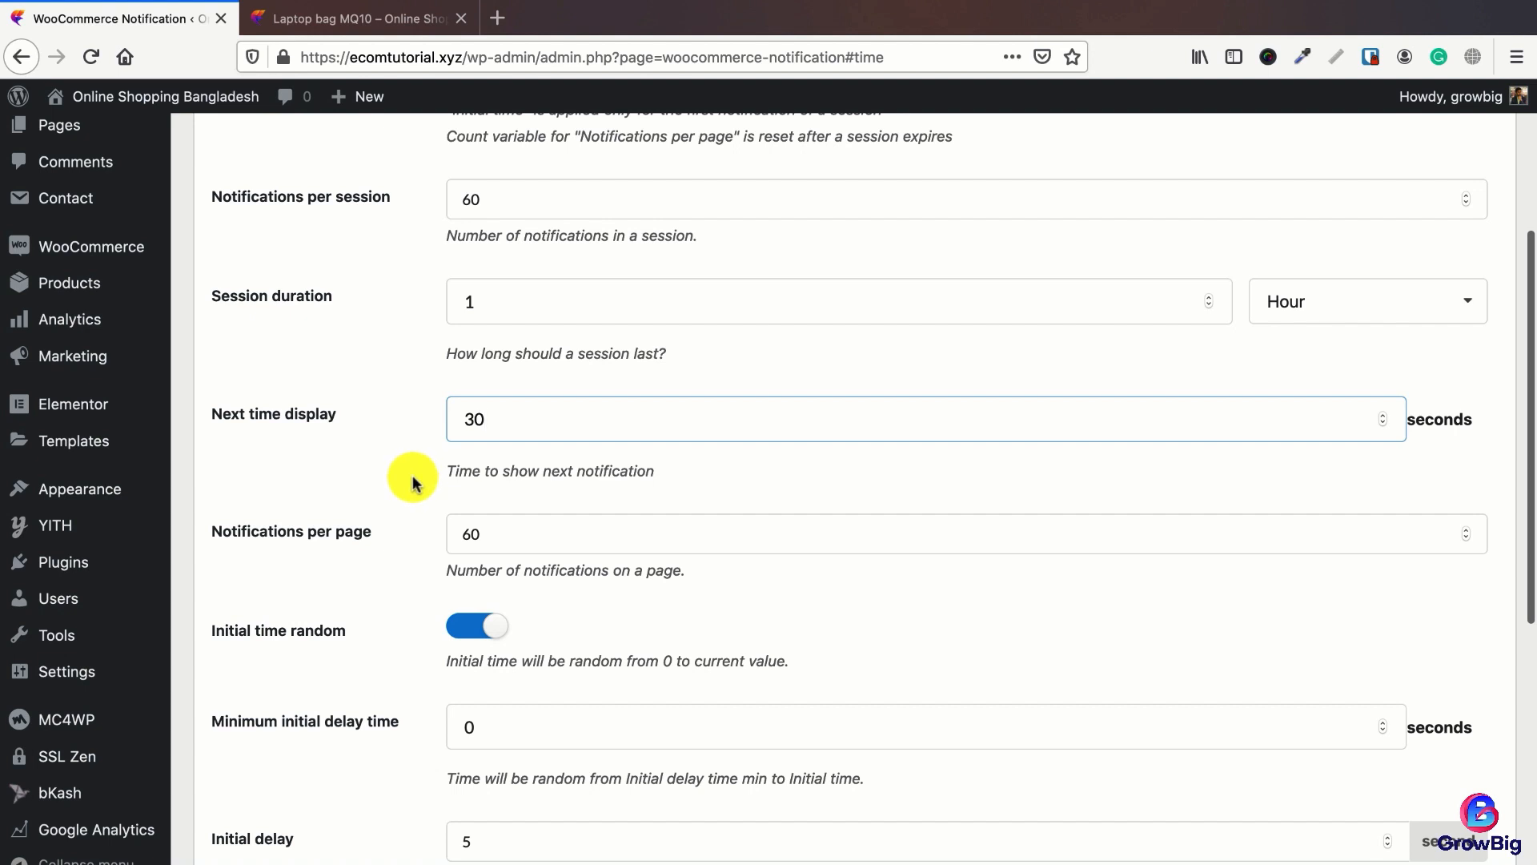
{"action": "scroll", "coordinate": [412, 473], "scroll_direction": "up", "scroll_amount": 3}
{"action": "scroll", "coordinate": [412, 501], "scroll_direction": "down", "scroll_amount": 4}
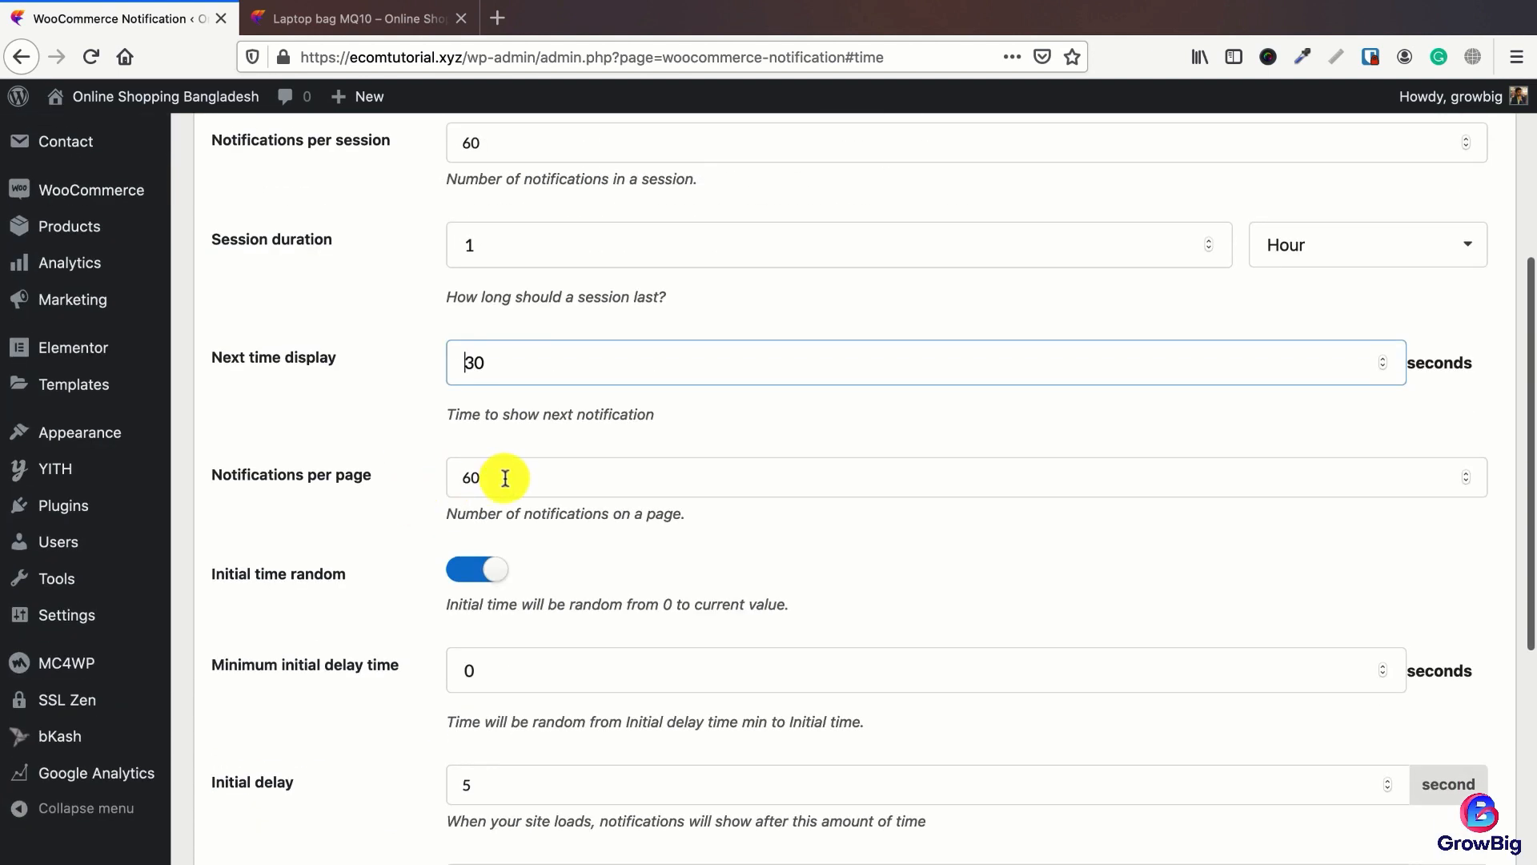
{"action": "left_click", "coordinate": [505, 478]}
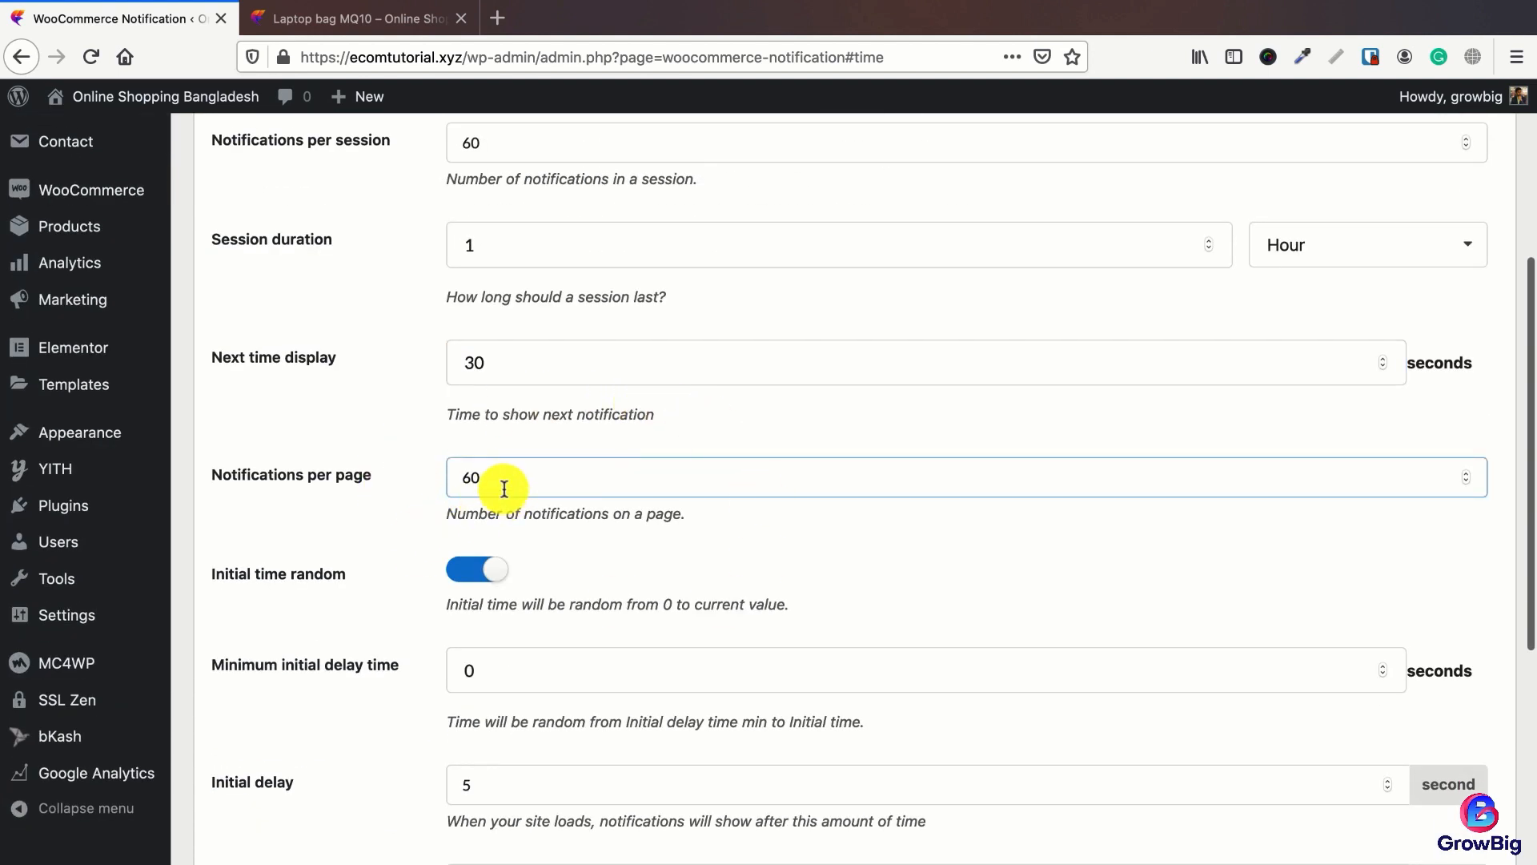
{"action": "scroll", "coordinate": [544, 561], "scroll_direction": "up", "scroll_amount": 2}
{"action": "scroll", "coordinate": [552, 568], "scroll_direction": "down", "scroll_amount": 3}
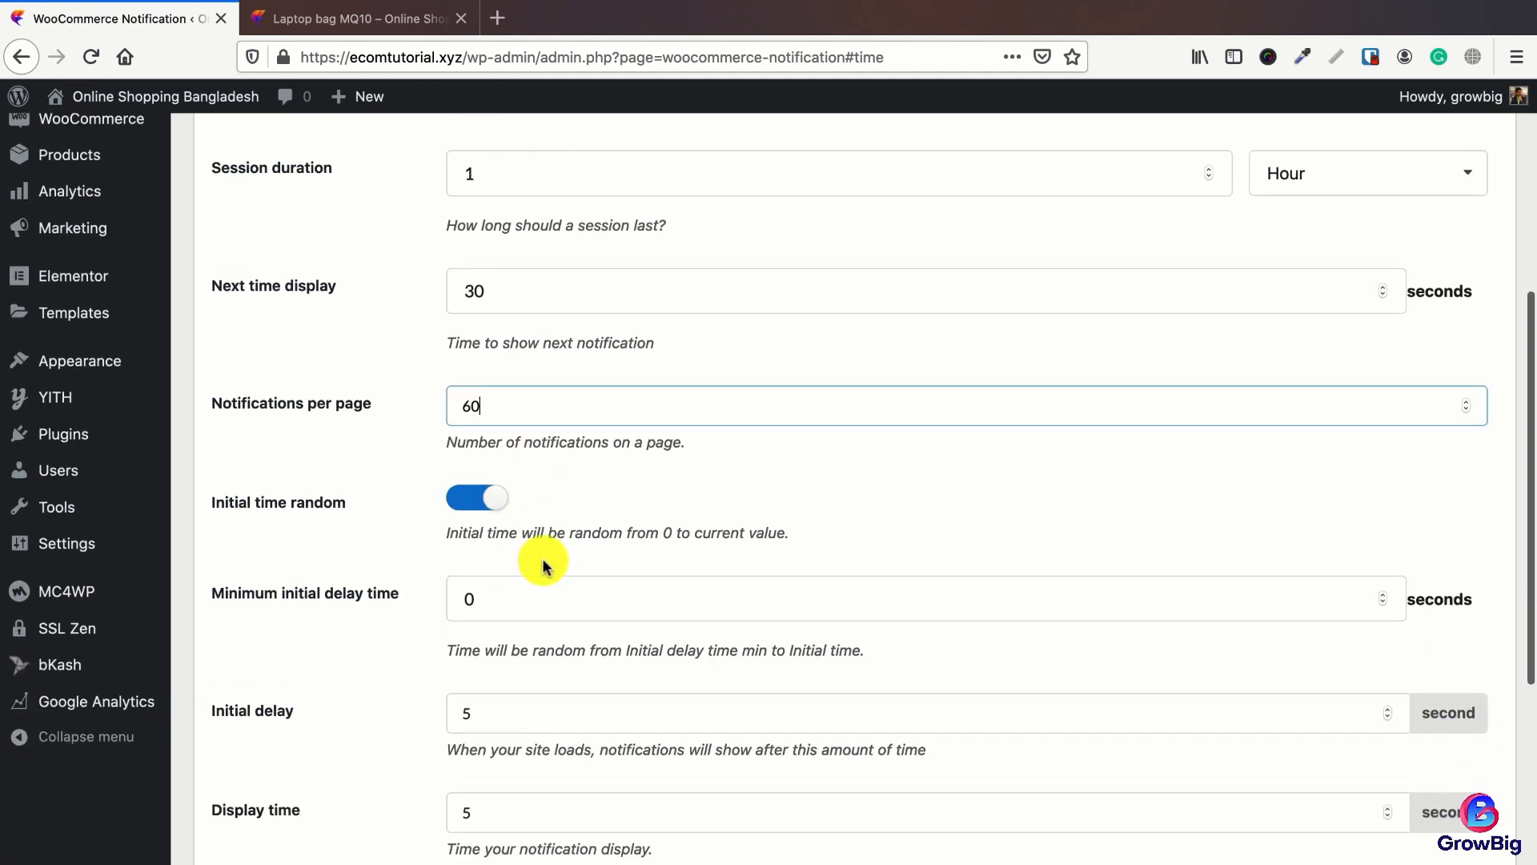
{"action": "scroll", "coordinate": [382, 510], "scroll_direction": "down", "scroll_amount": 1}
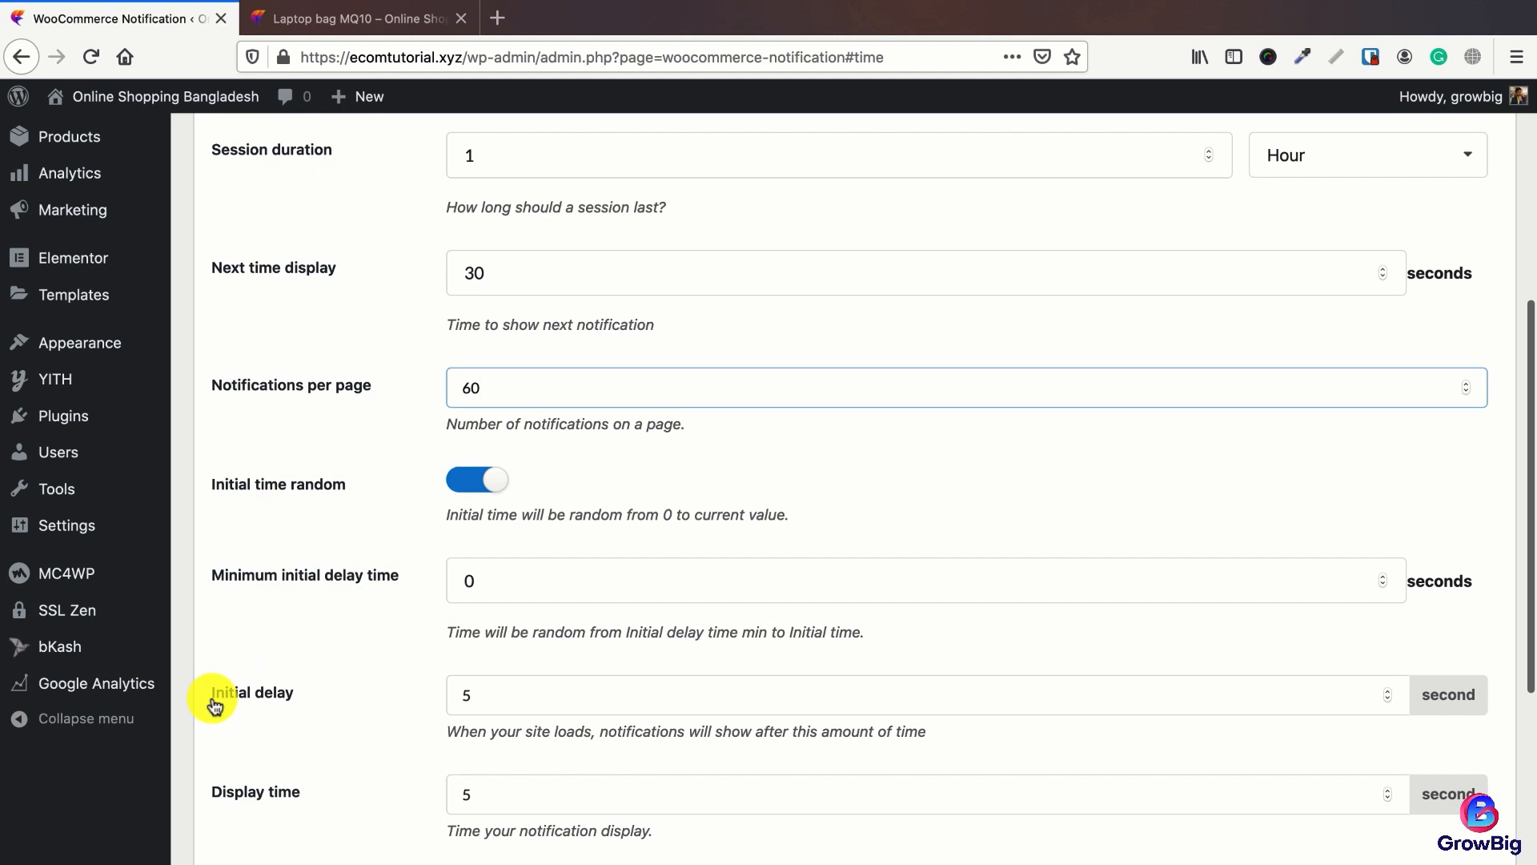
Step: Examine the Initial delay and Display time options, comparing them with the popup on the Laptop bag MQ10 page
{"action": "left_click", "coordinate": [597, 698]}
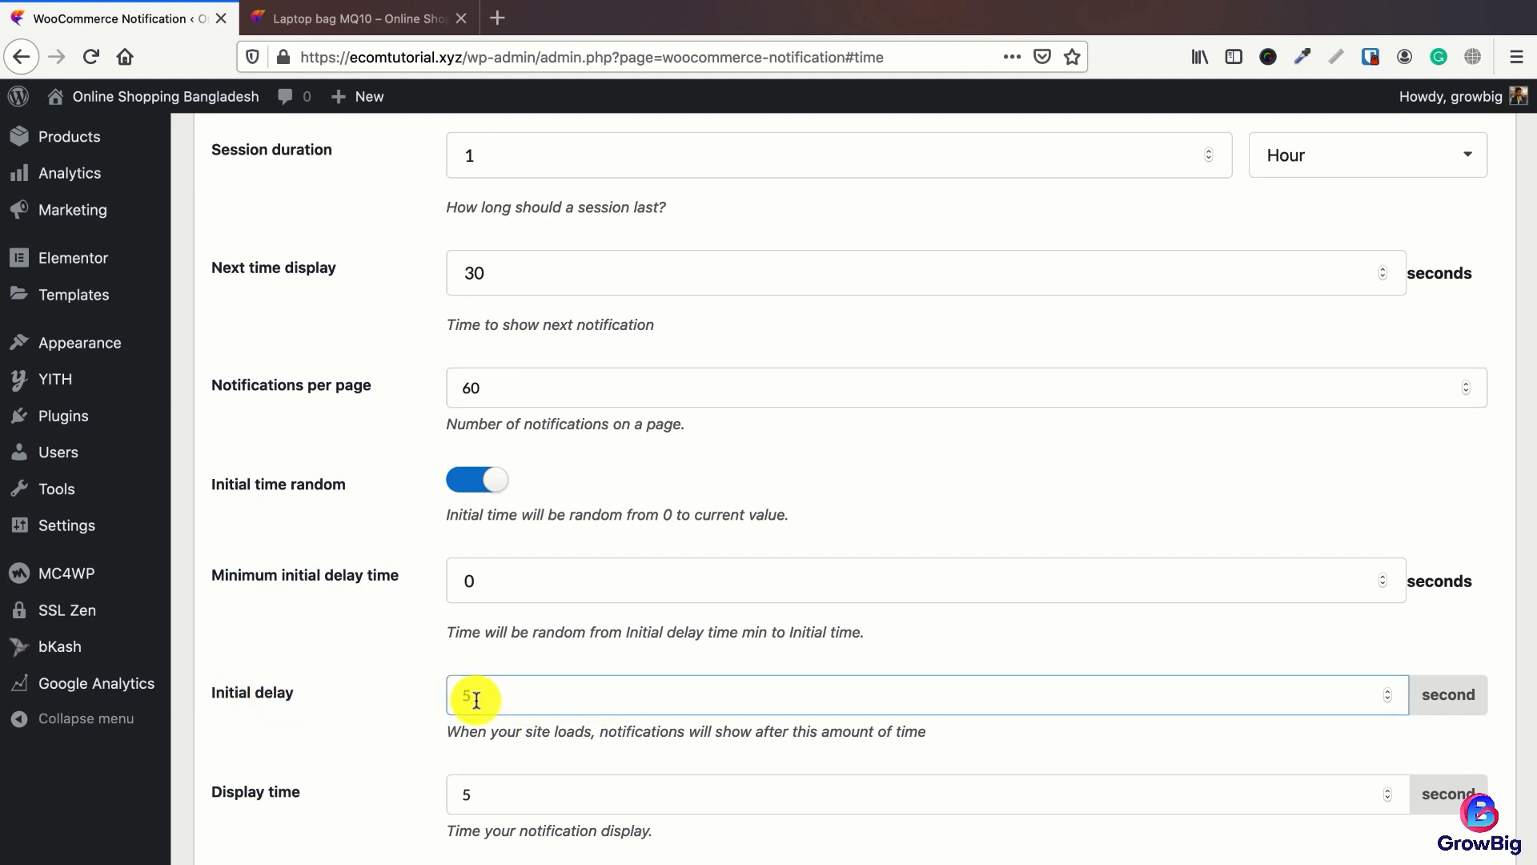
{"action": "left_click", "coordinate": [437, 18]}
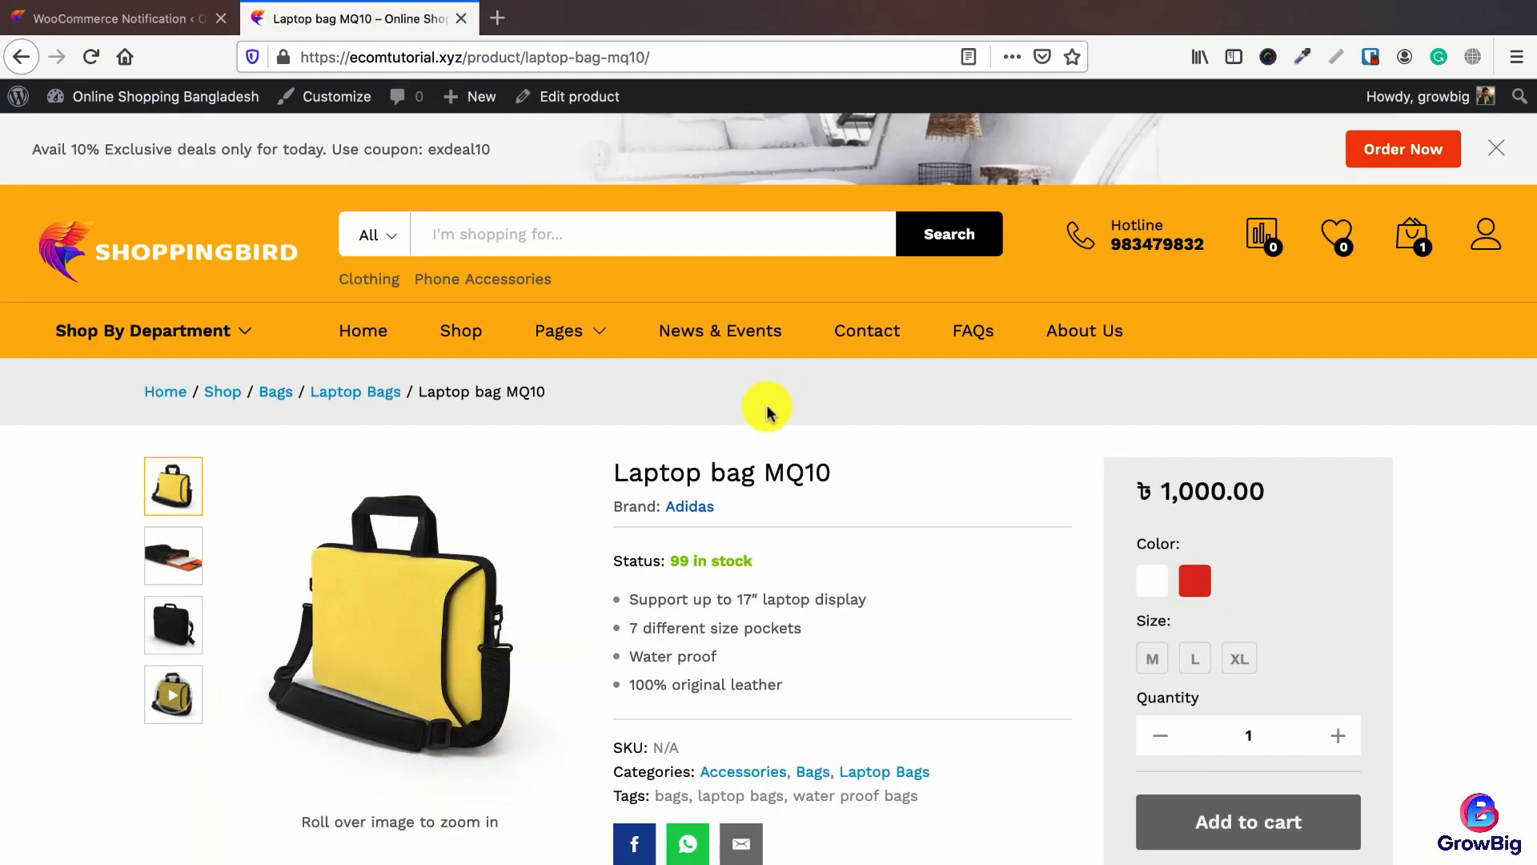
{"action": "left_click", "coordinate": [132, 17]}
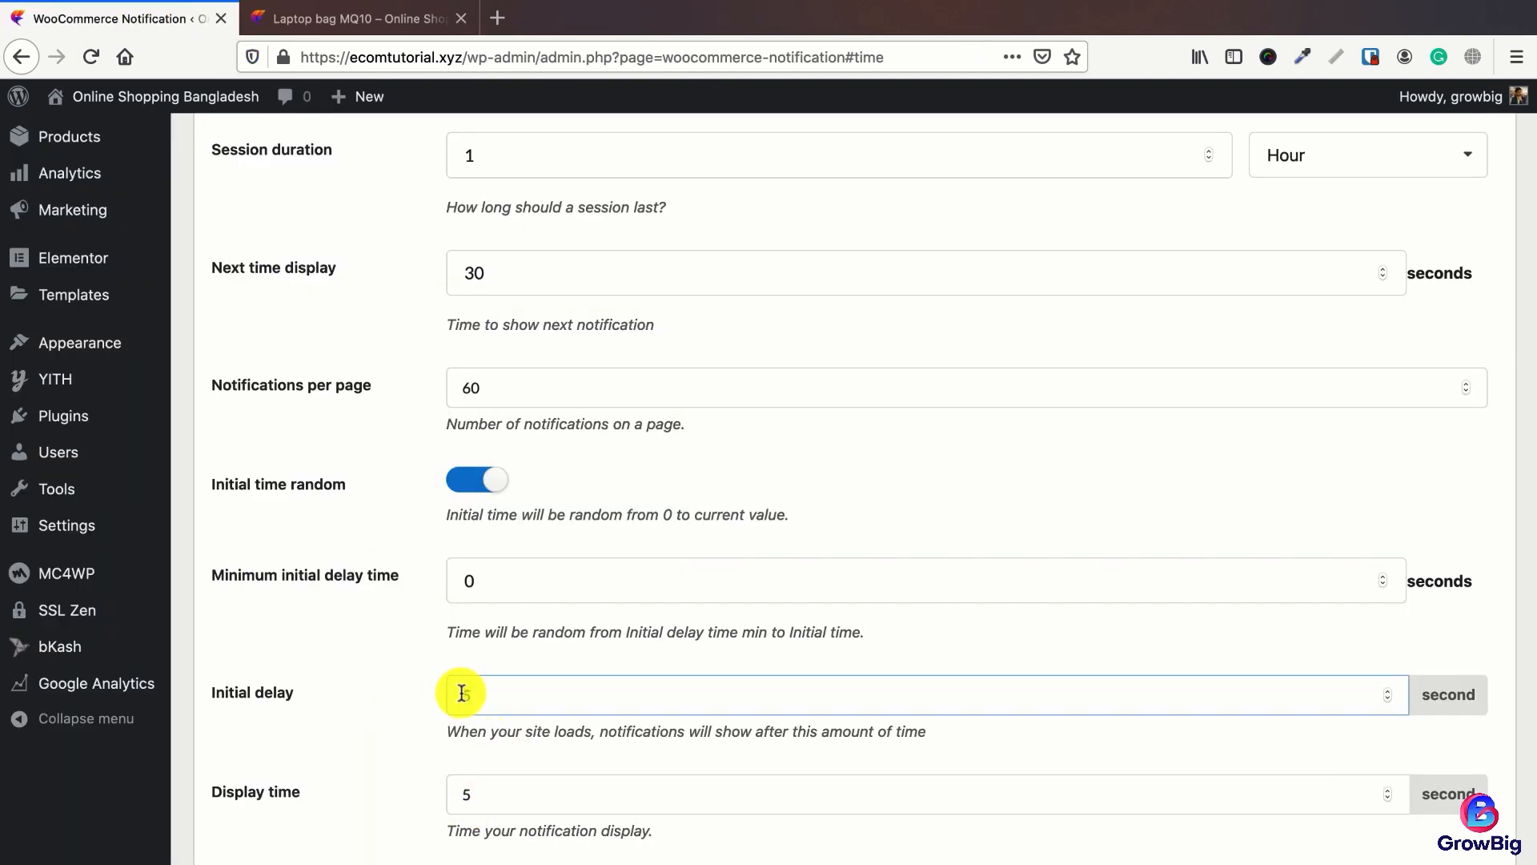
{"action": "left_click", "coordinate": [485, 797]}
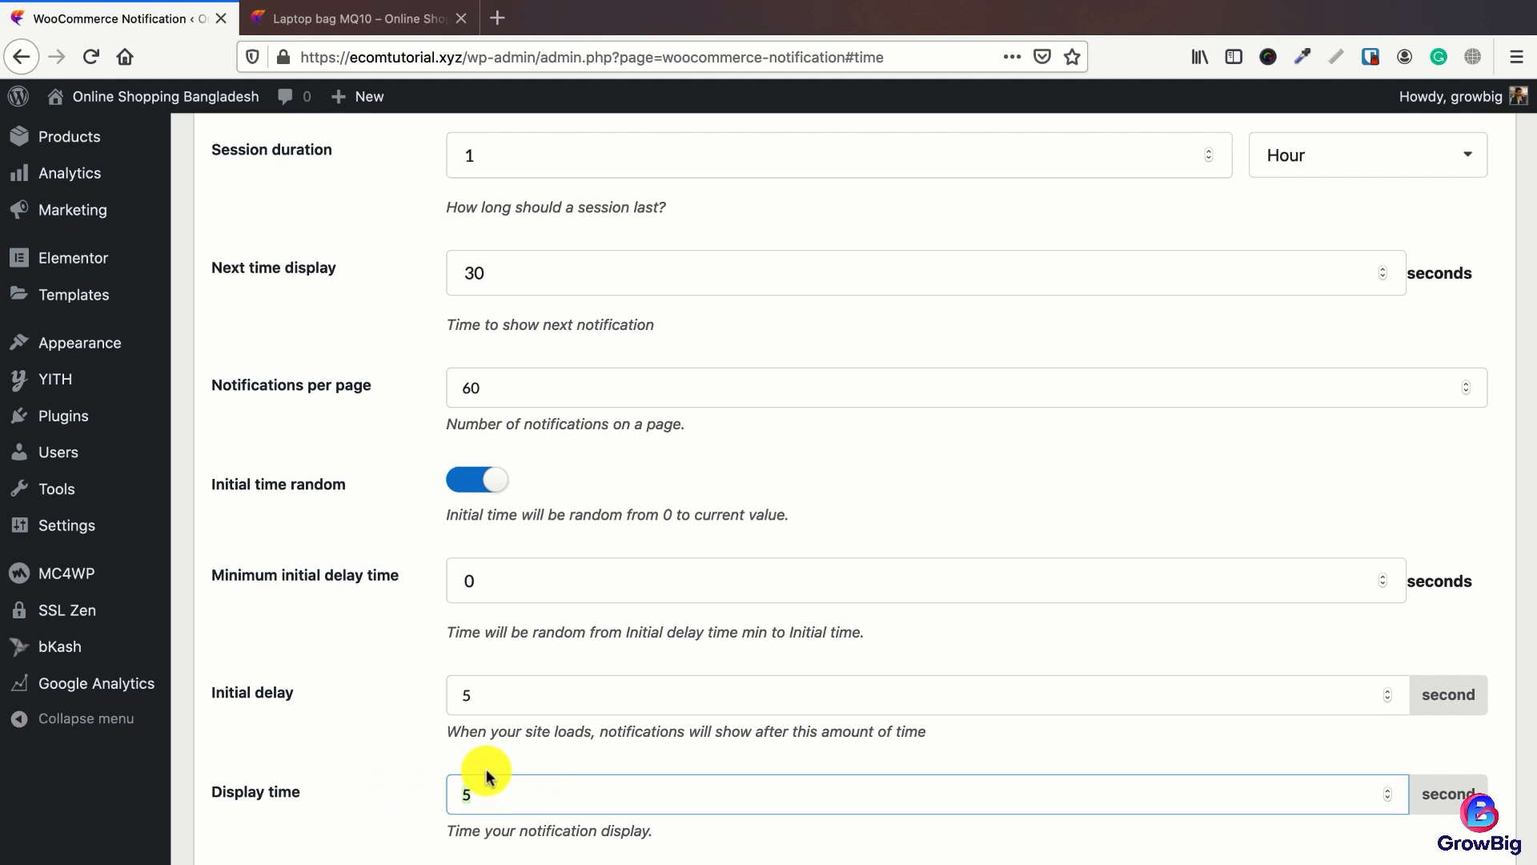
Step: Save the notification plugin's Time settings
{"action": "scroll", "coordinate": [487, 769], "scroll_direction": "down", "scroll_amount": 2}
{"action": "left_click", "coordinate": [650, 595]}
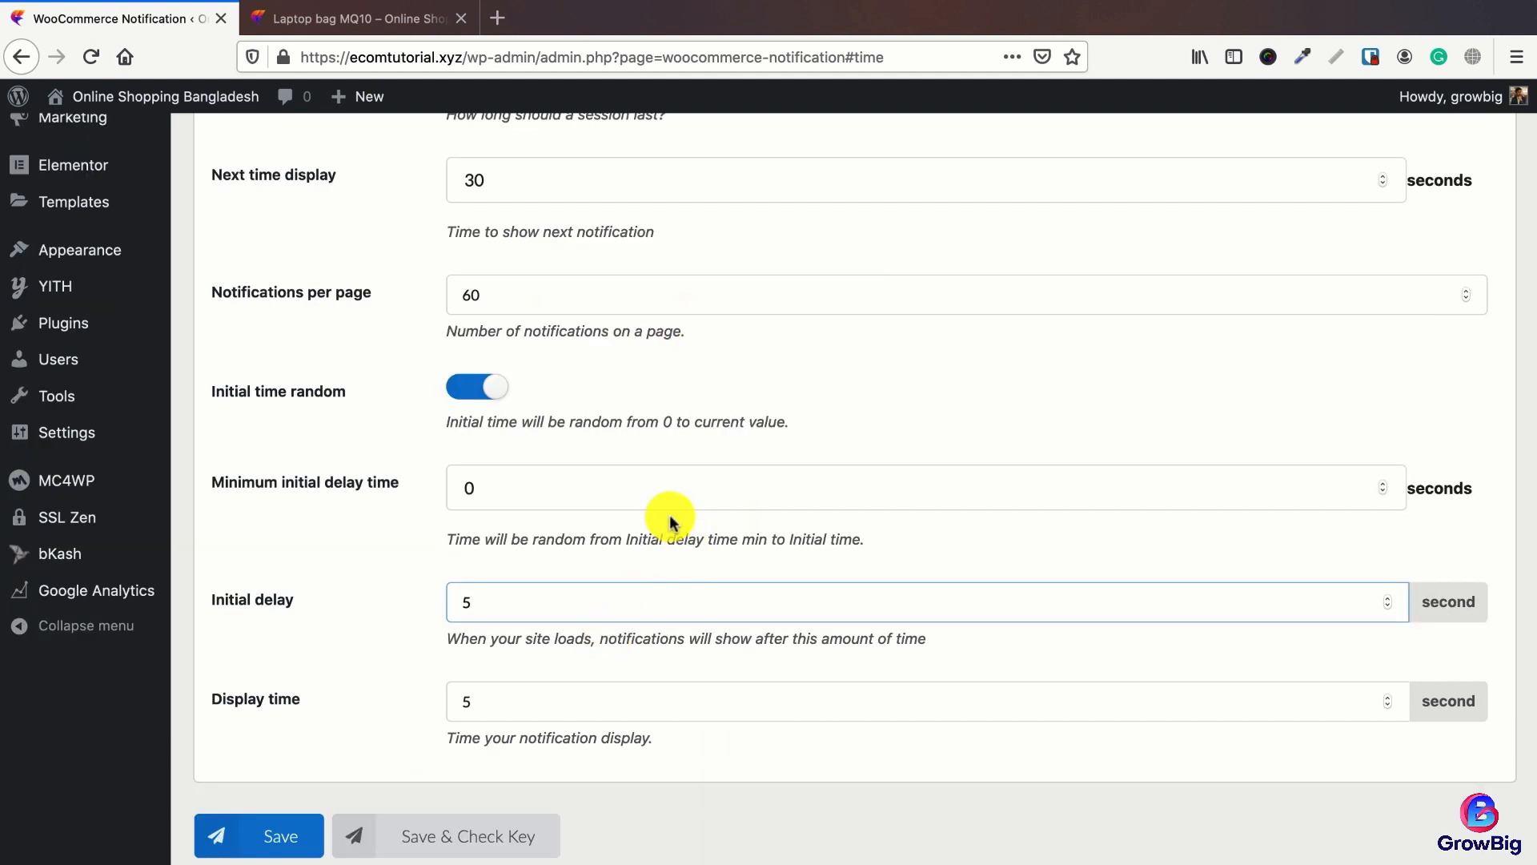
{"action": "left_click", "coordinate": [258, 836]}
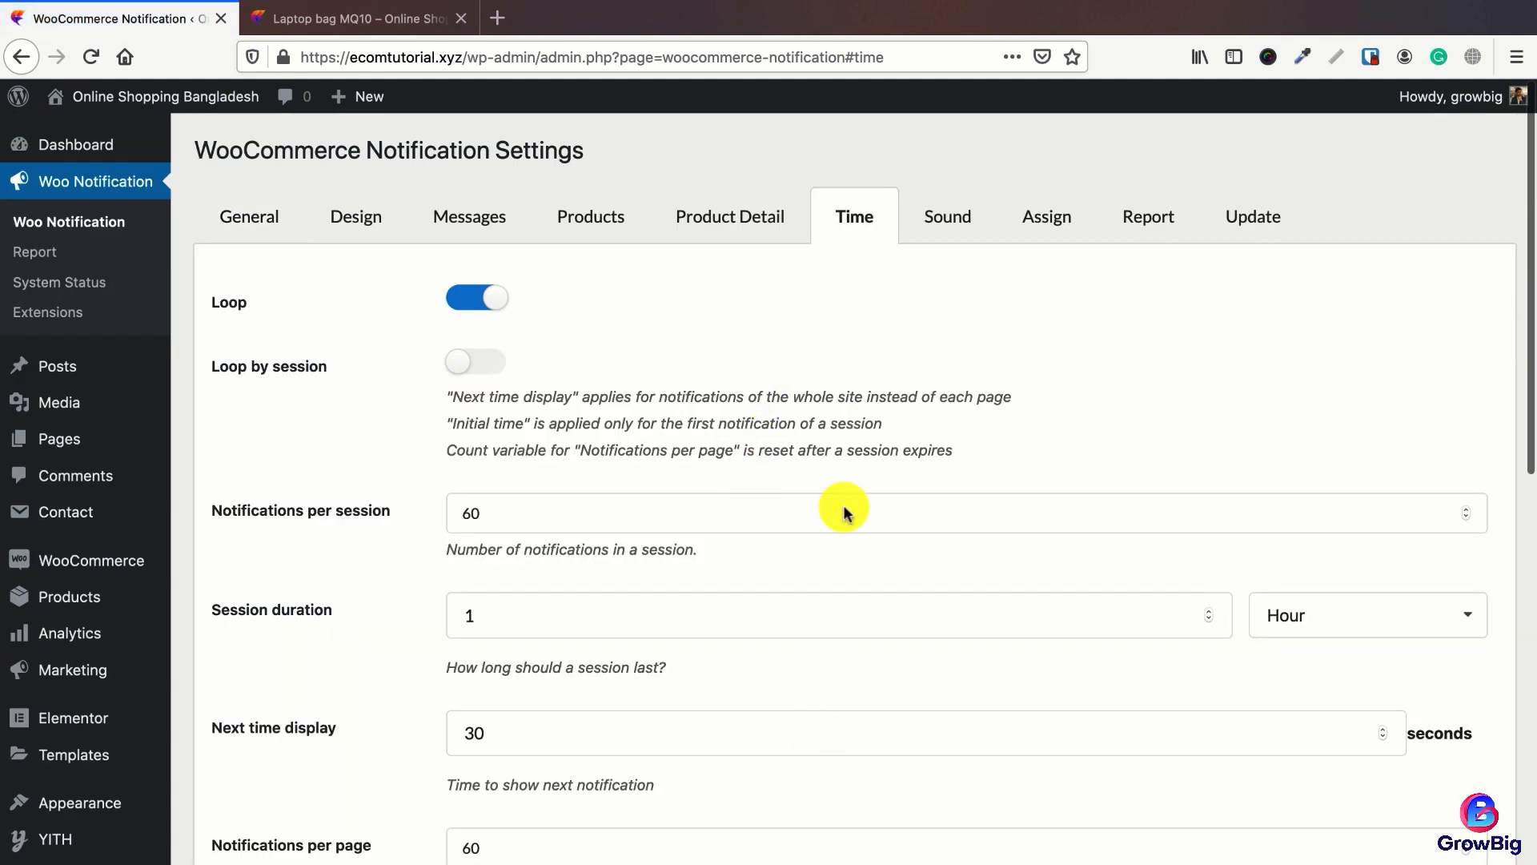
Step: Open the Sound settings and review the available sound files, the browser autoplay note and the product page's popup
{"action": "left_click", "coordinate": [940, 227]}
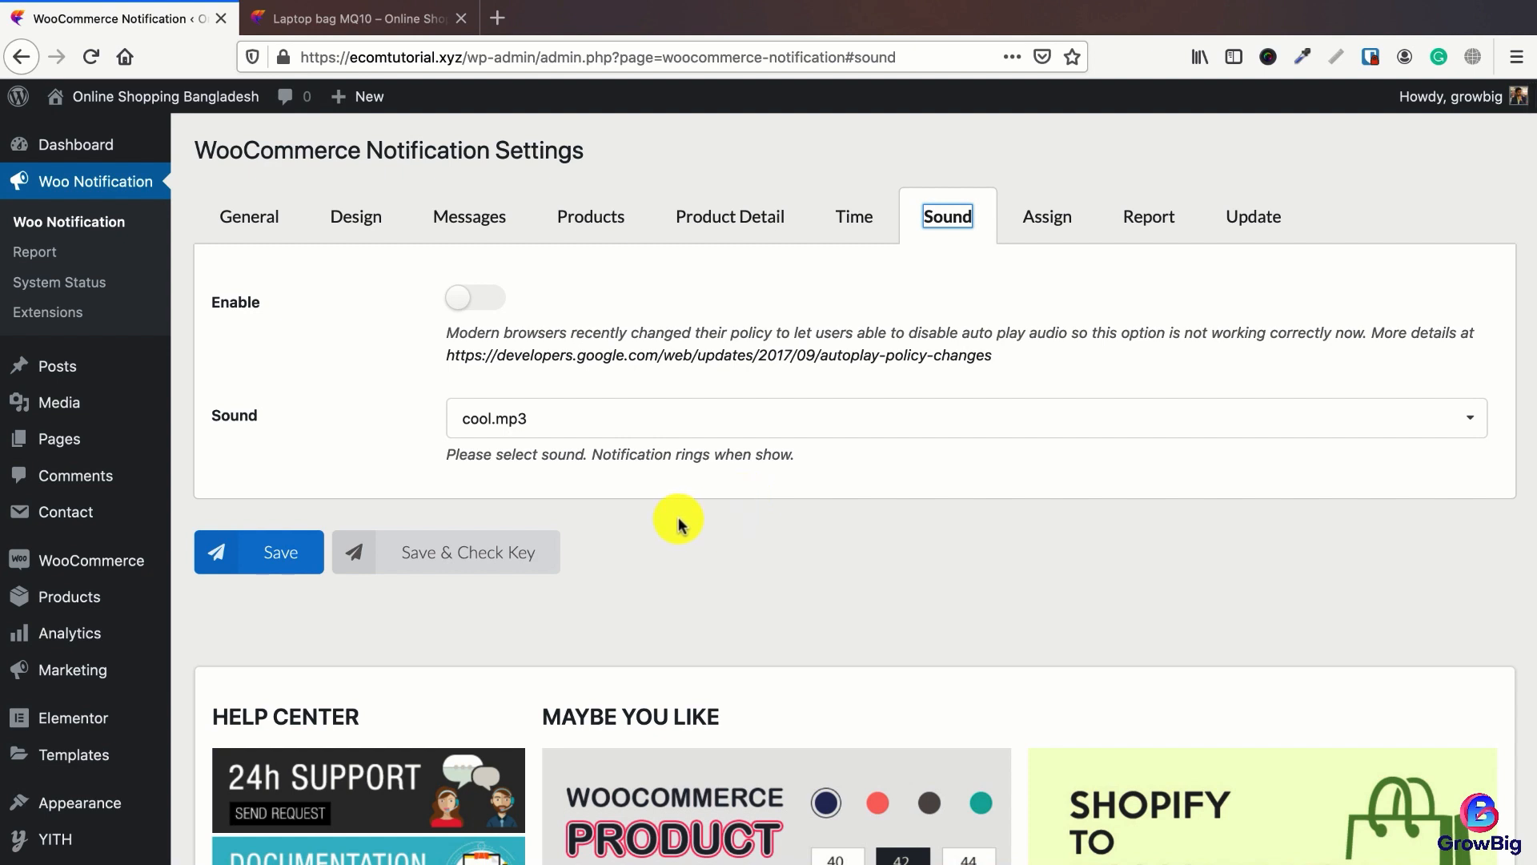
{"action": "left_click", "coordinate": [569, 419]}
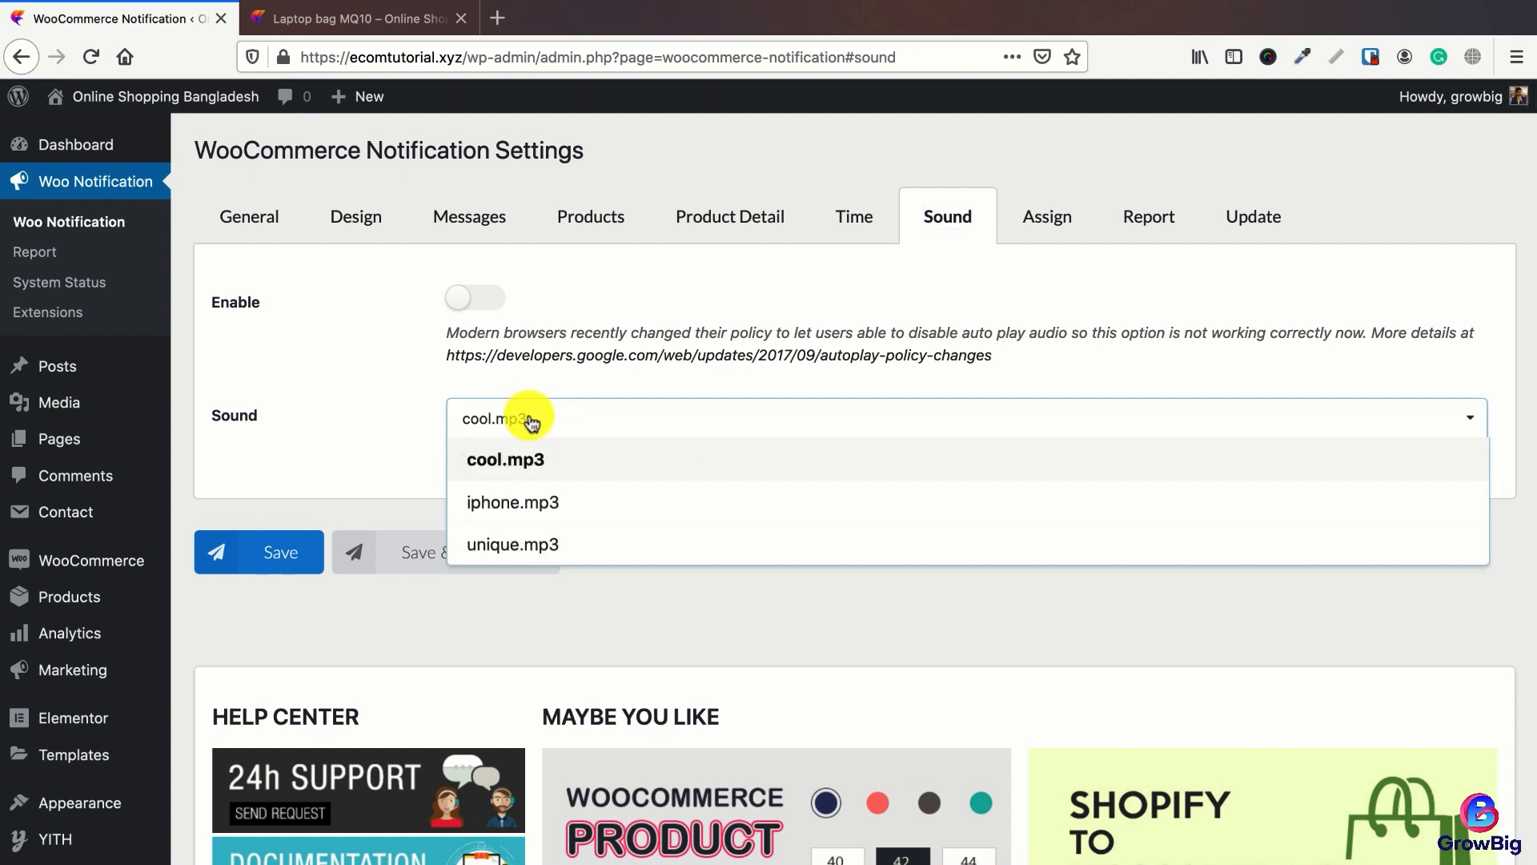
{"action": "left_click", "coordinate": [643, 593]}
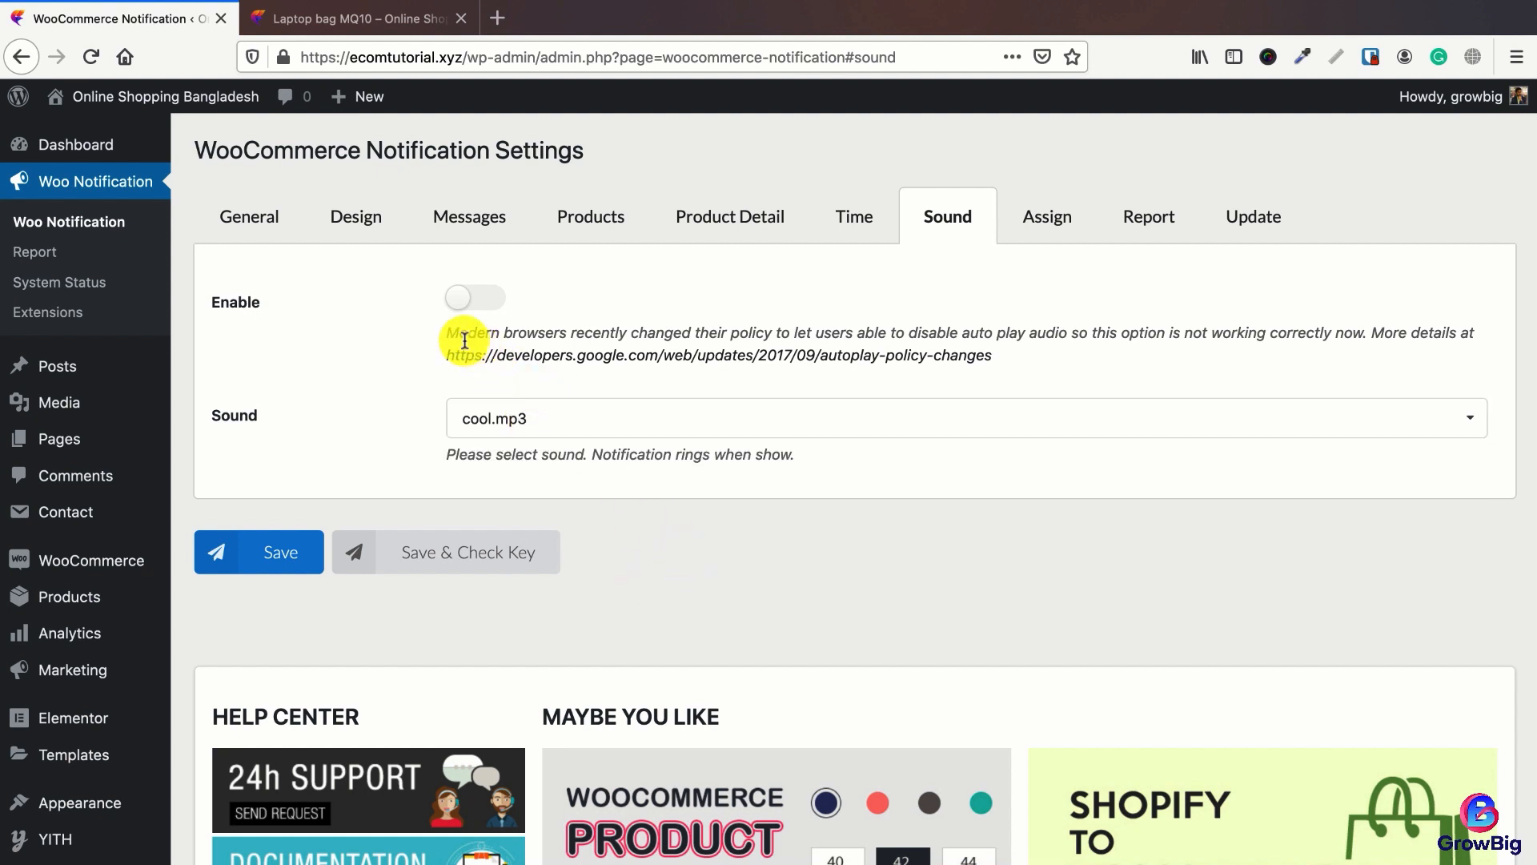
{"action": "left_click_drag", "start_coordinate": [448, 331], "coordinate": [790, 330]}
{"action": "left_click", "coordinate": [757, 562]}
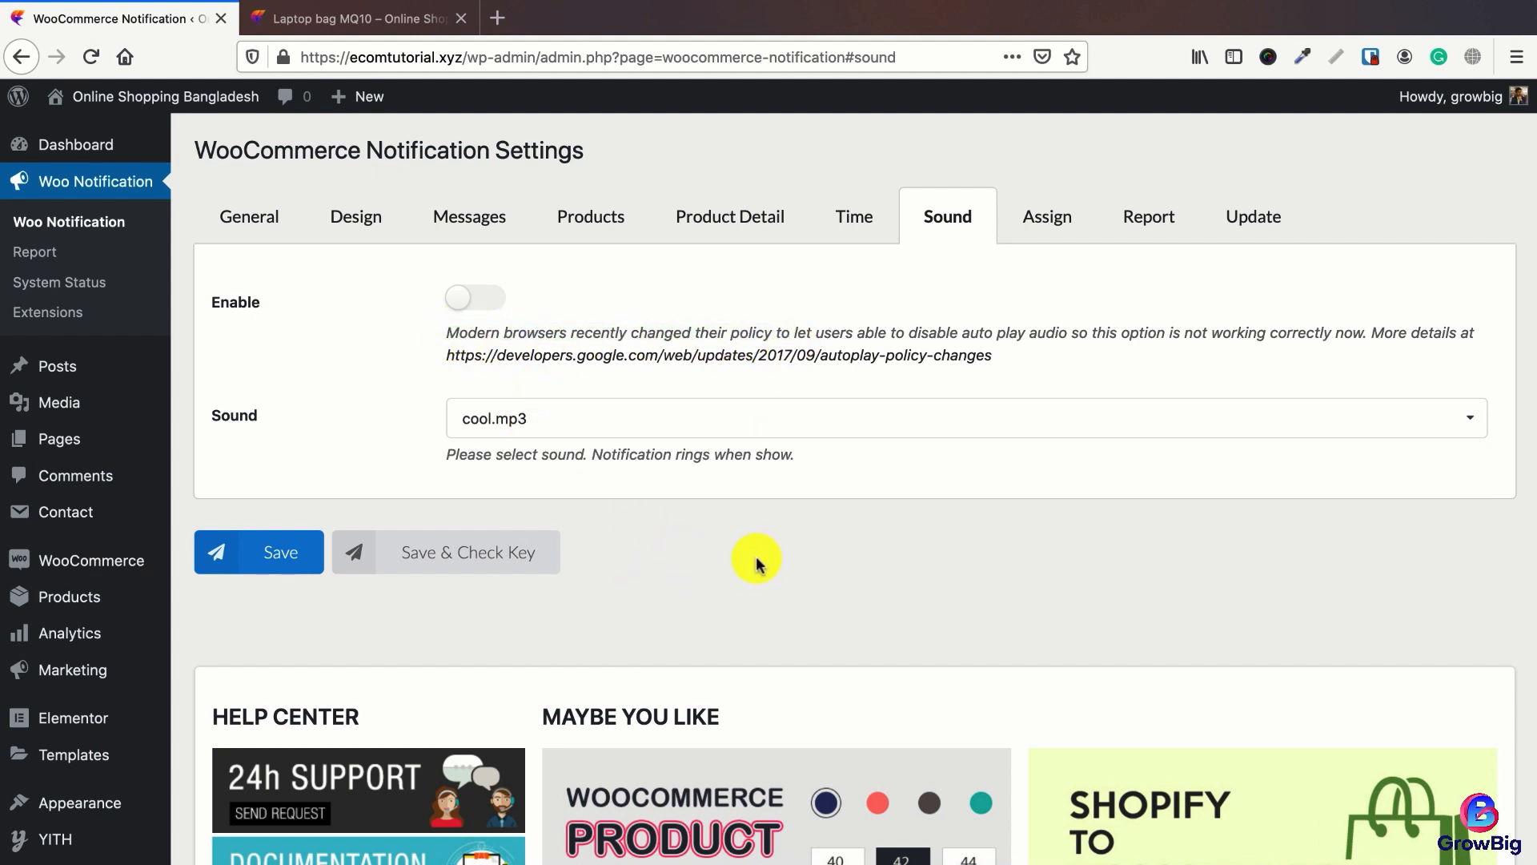
{"action": "left_click", "coordinate": [362, 16]}
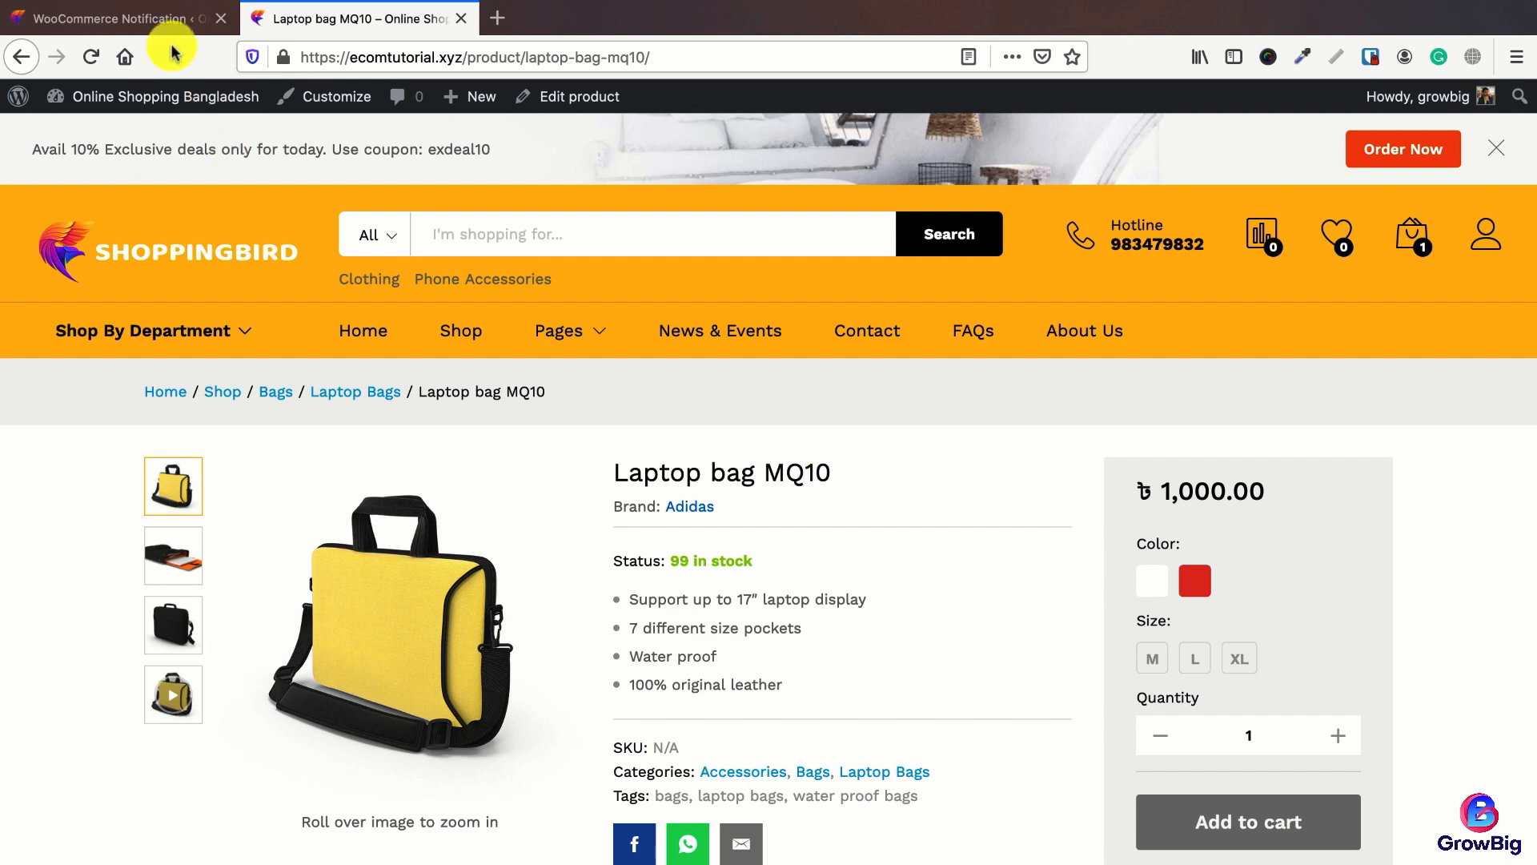
{"action": "left_click", "coordinate": [162, 18]}
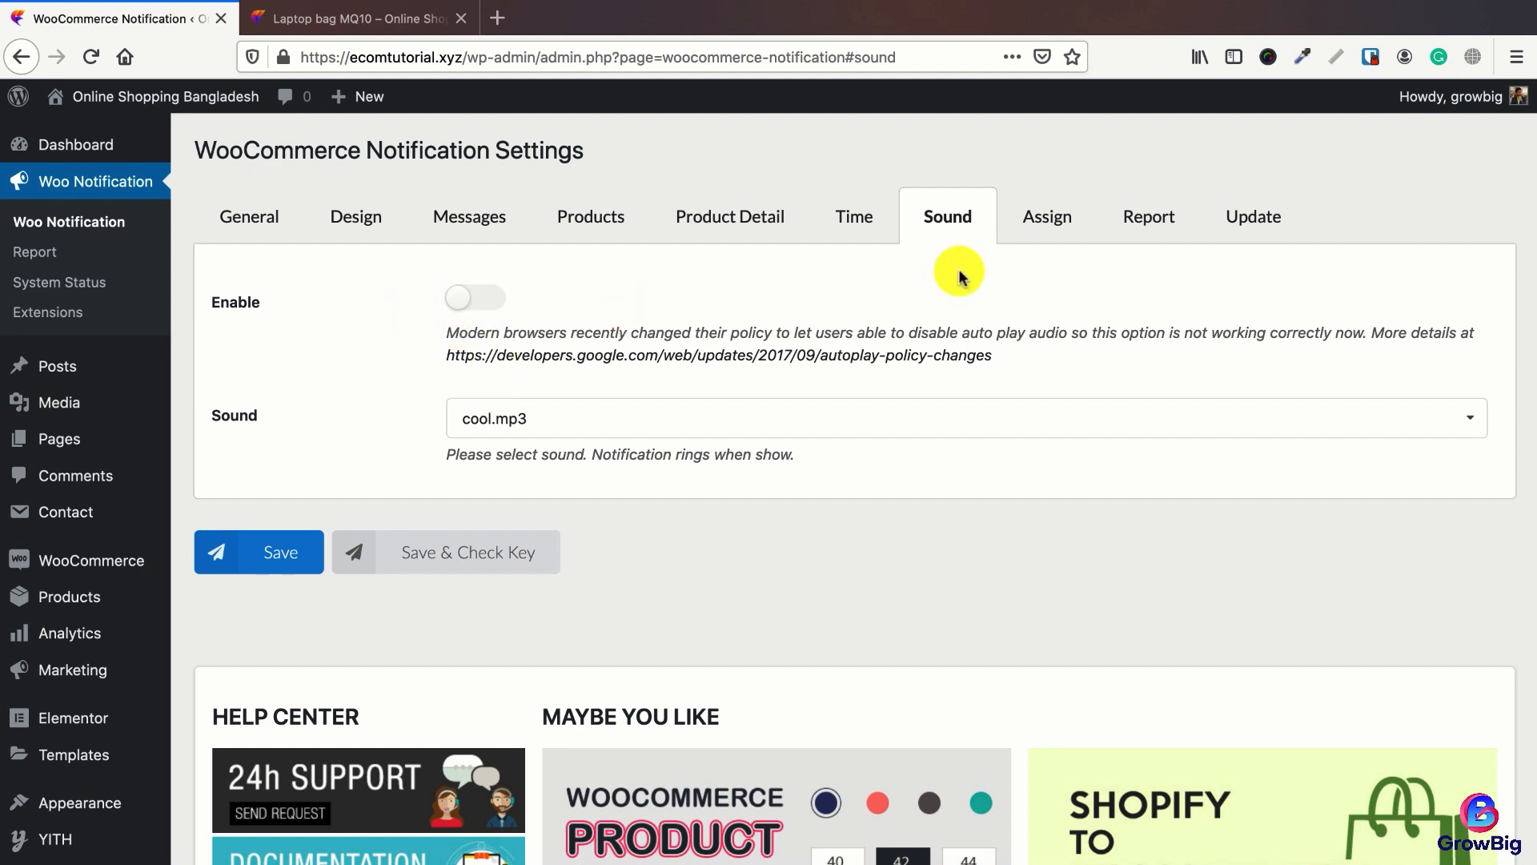
Step: In the Assign settings, hide notifications on the Checkout and Cart pages, keep Home page hiding off, and save
{"action": "left_click", "coordinate": [1049, 224]}
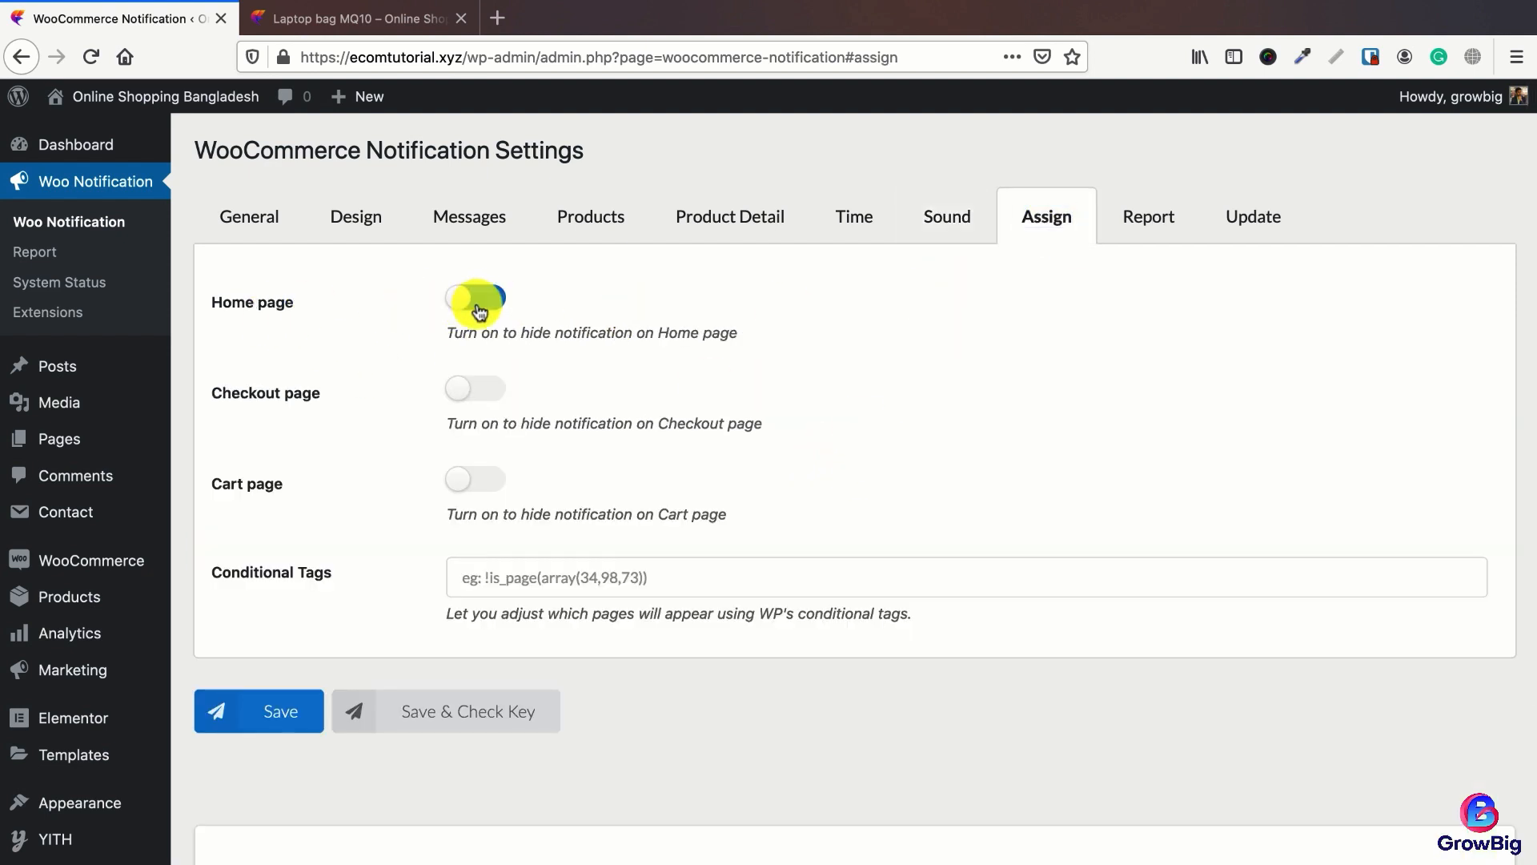
{"action": "left_click", "coordinate": [479, 392]}
{"action": "left_click", "coordinate": [479, 482]}
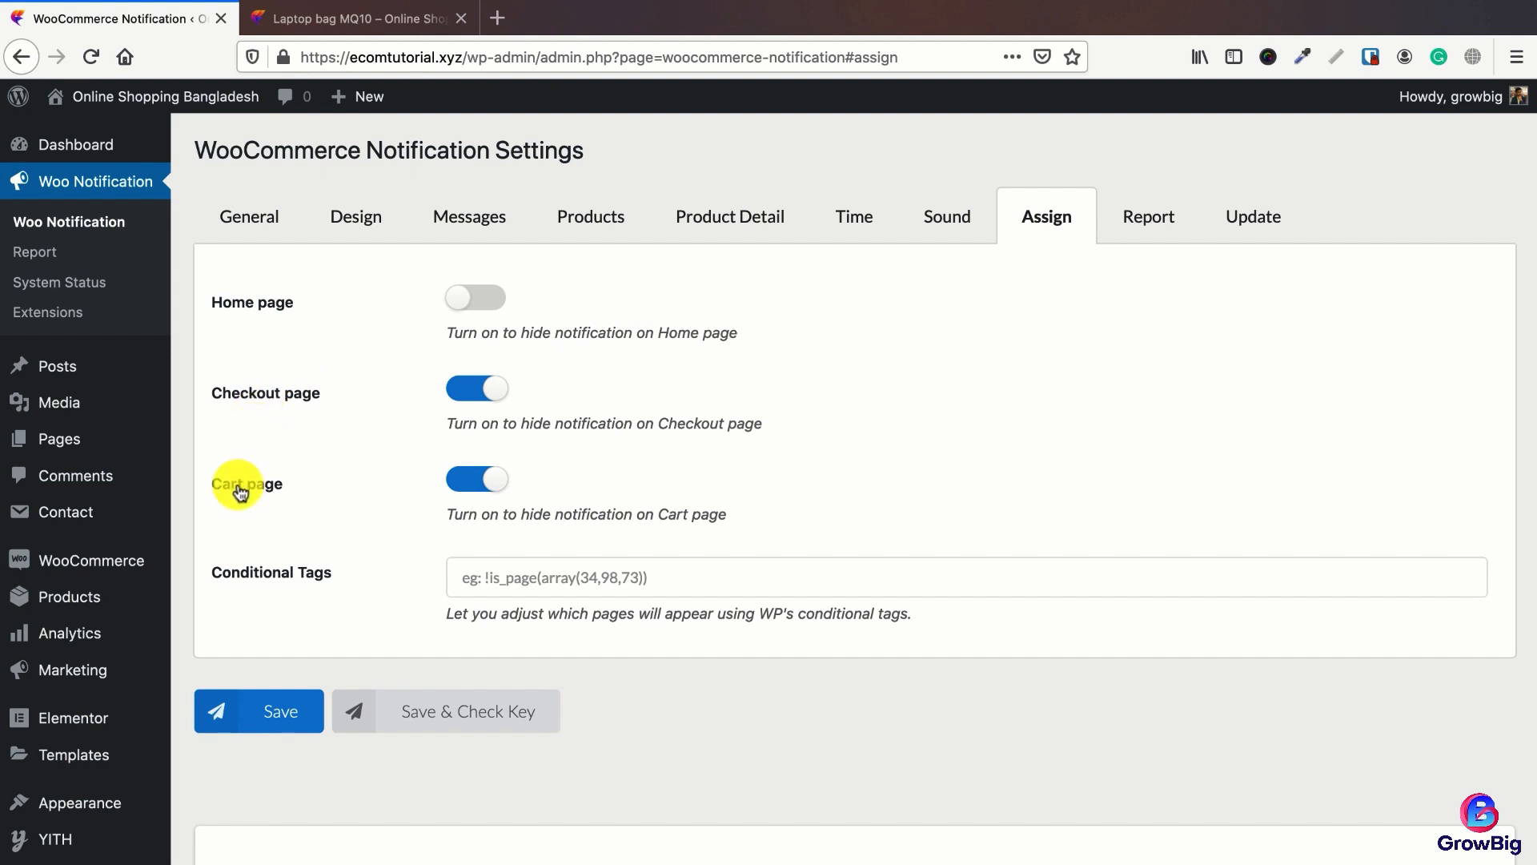
{"action": "left_click", "coordinate": [273, 720]}
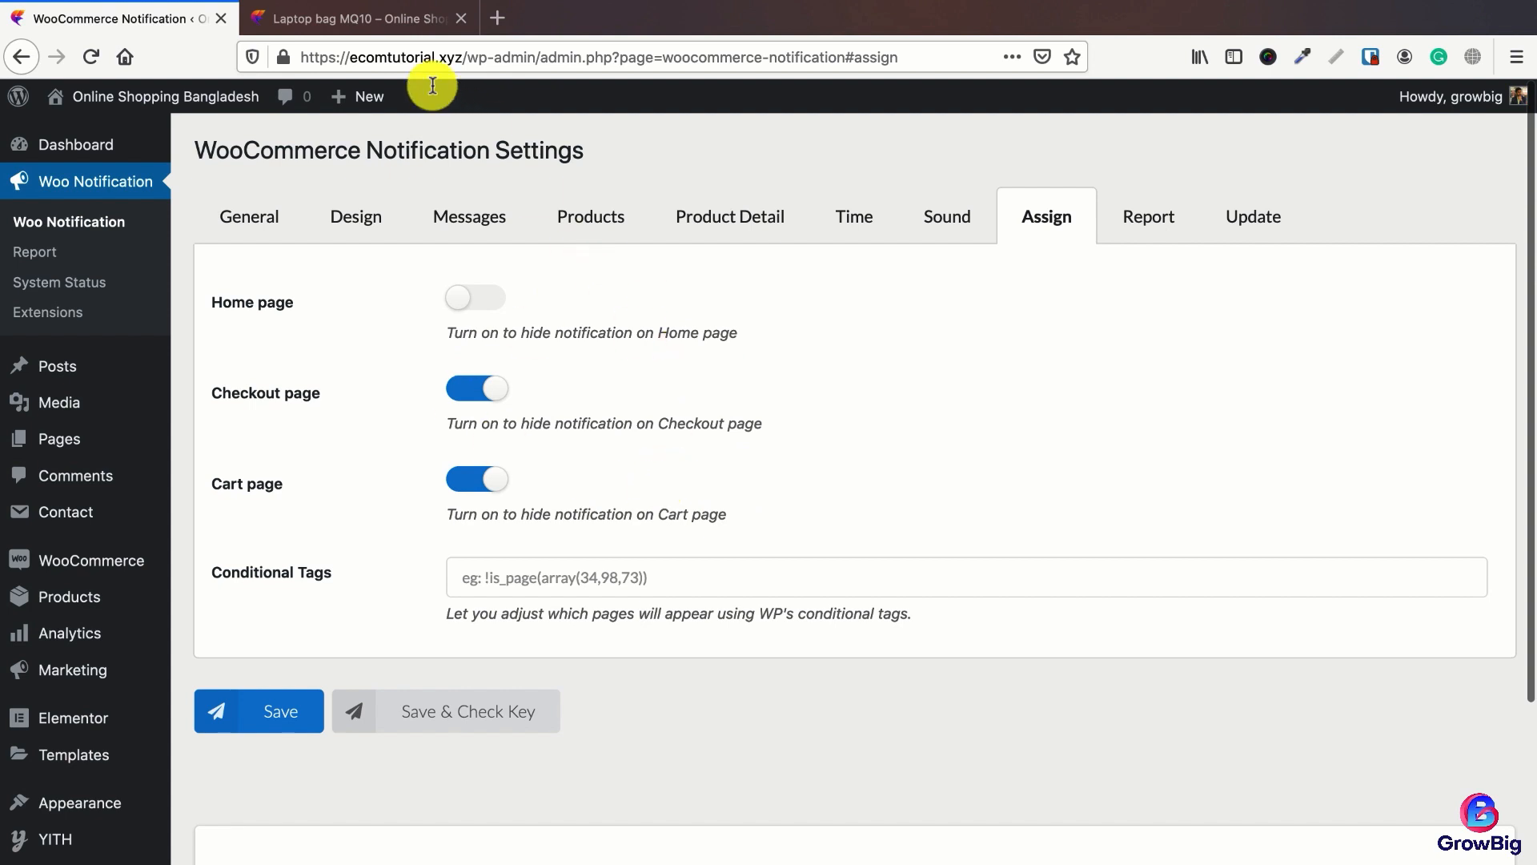
Step: Open the store's home page and check the notification popup while browsing its product sections
{"action": "left_click", "coordinate": [388, 20]}
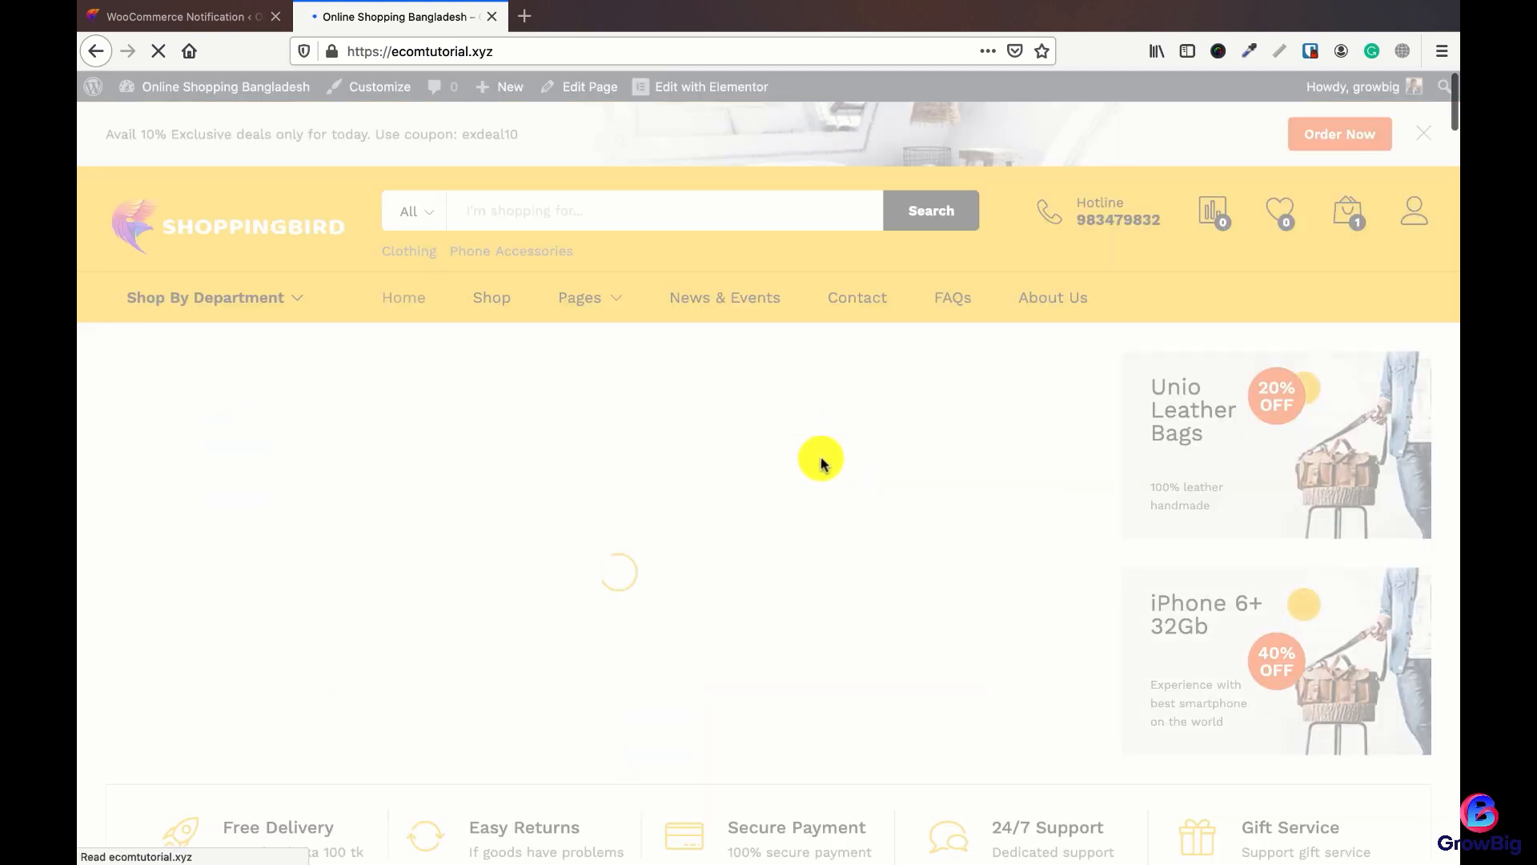
{"action": "scroll", "coordinate": [878, 485], "scroll_direction": "down", "scroll_amount": 7}
{"action": "scroll", "coordinate": [878, 484], "scroll_direction": "down", "scroll_amount": 12}
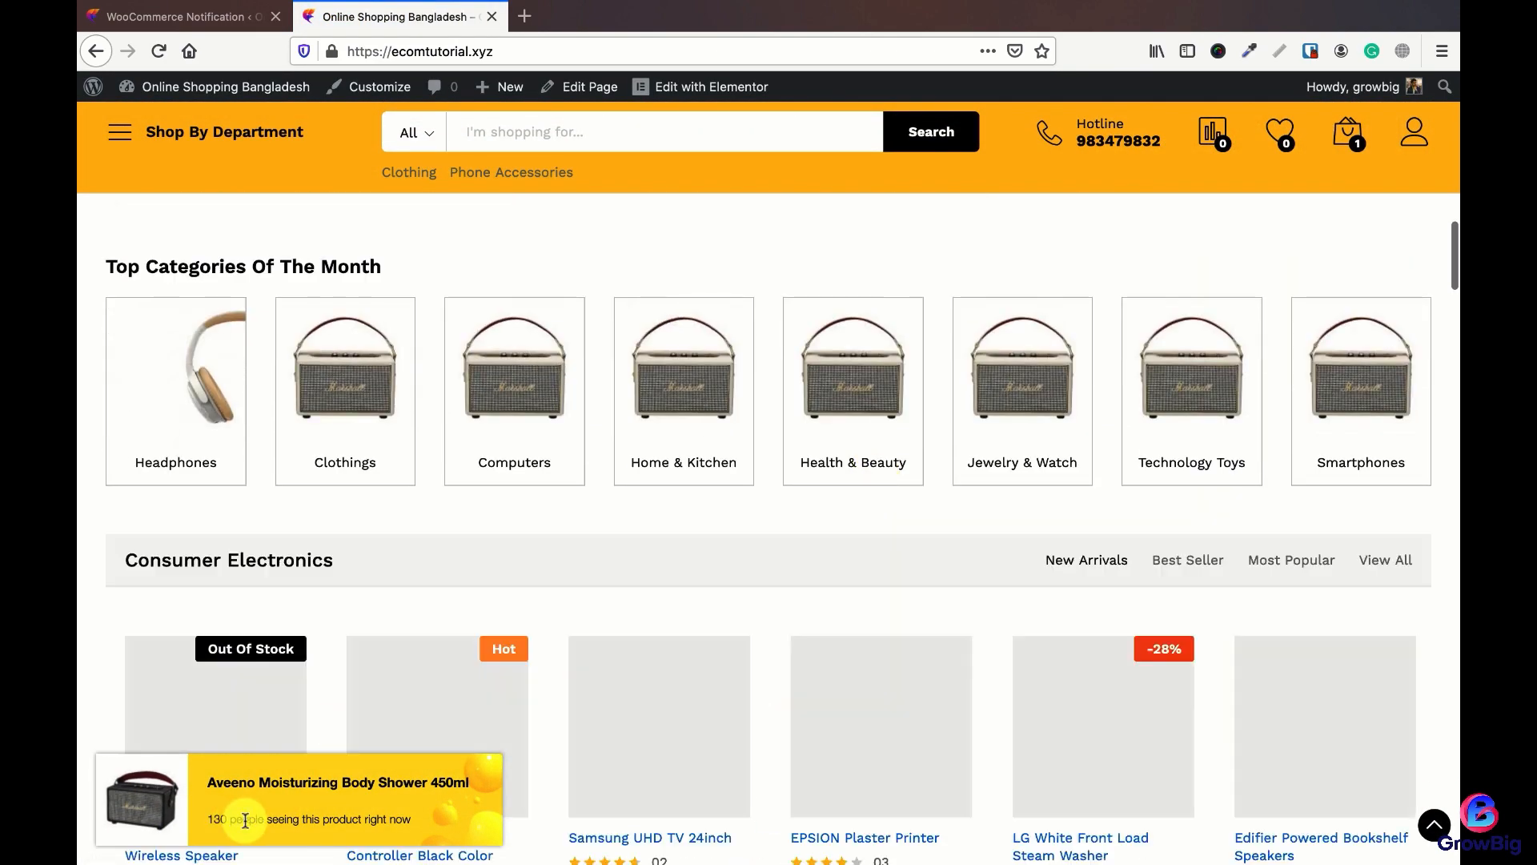
{"action": "scroll", "coordinate": [737, 566], "scroll_direction": "down", "scroll_amount": 12}
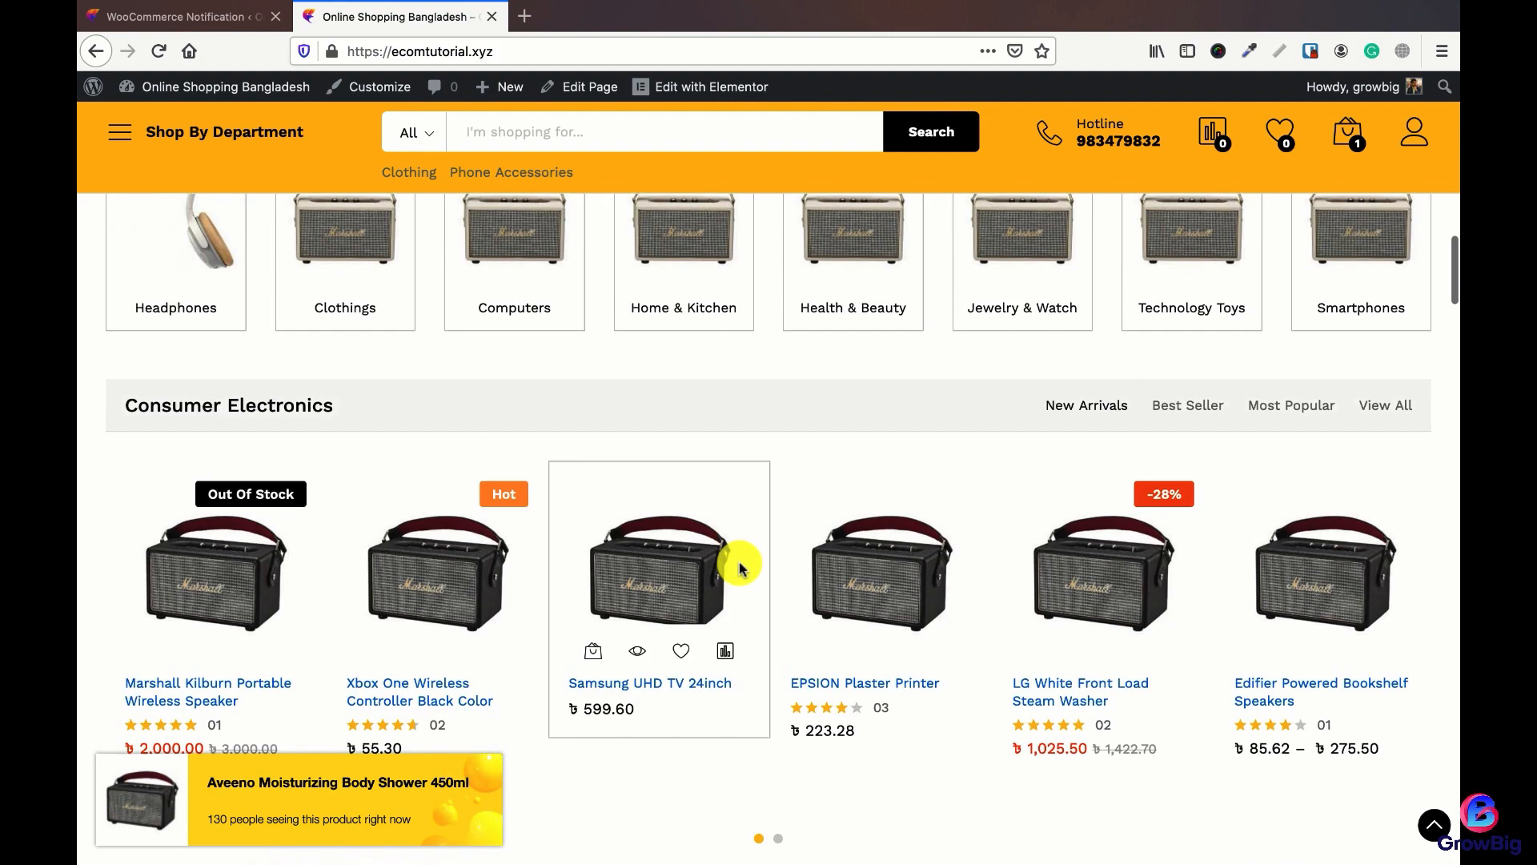
Step: Return to the Laptop bag MQ10 product page and reload it to examine the purchase details in its popup
{"action": "scroll", "coordinate": [783, 577], "scroll_direction": "up", "scroll_amount": 3}
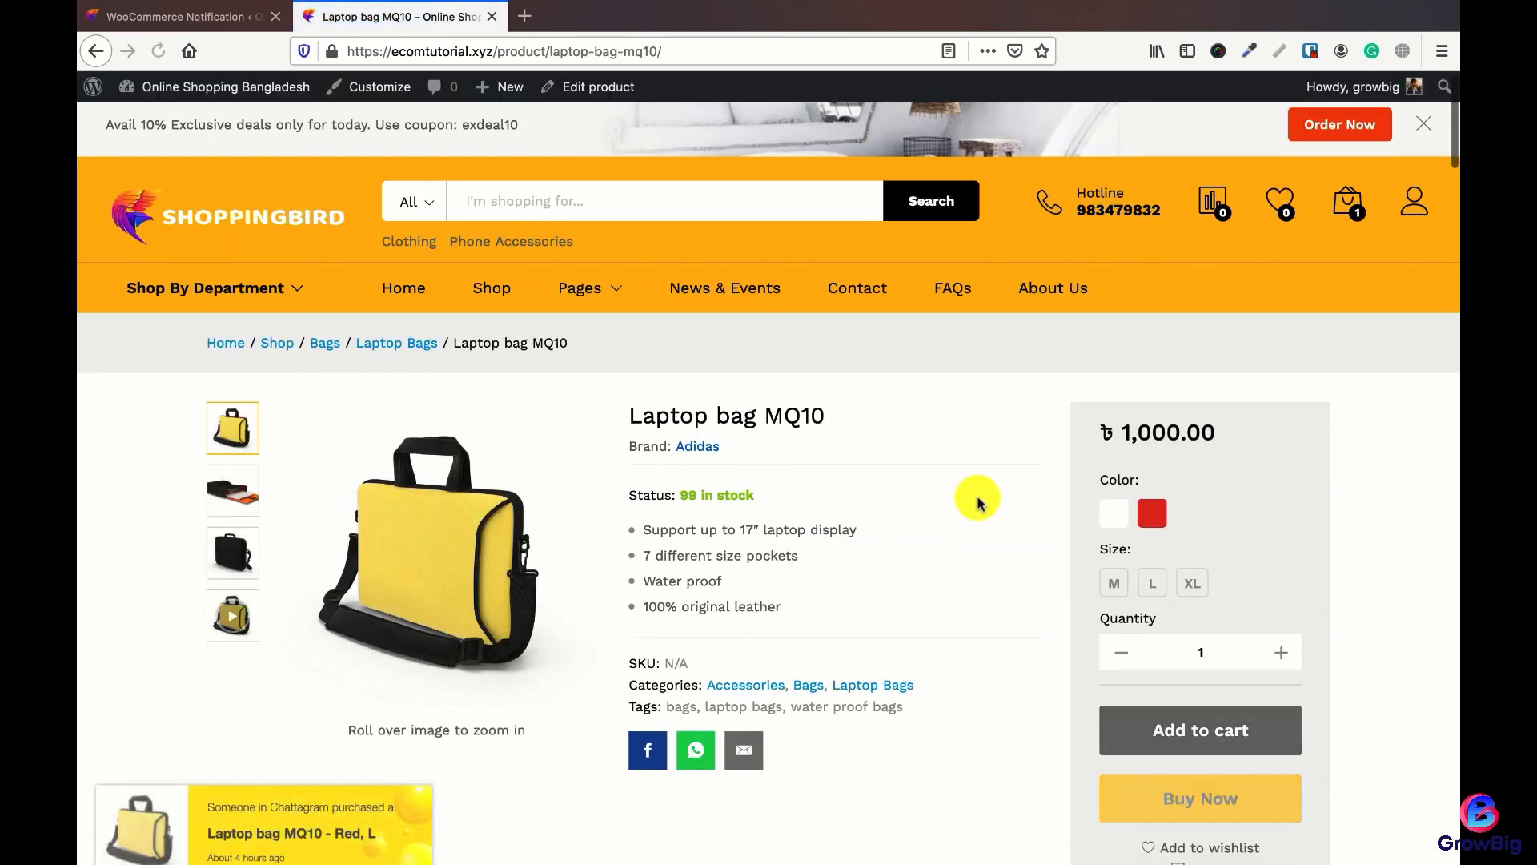
{"action": "scroll", "coordinate": [977, 498], "scroll_direction": "down", "scroll_amount": 3}
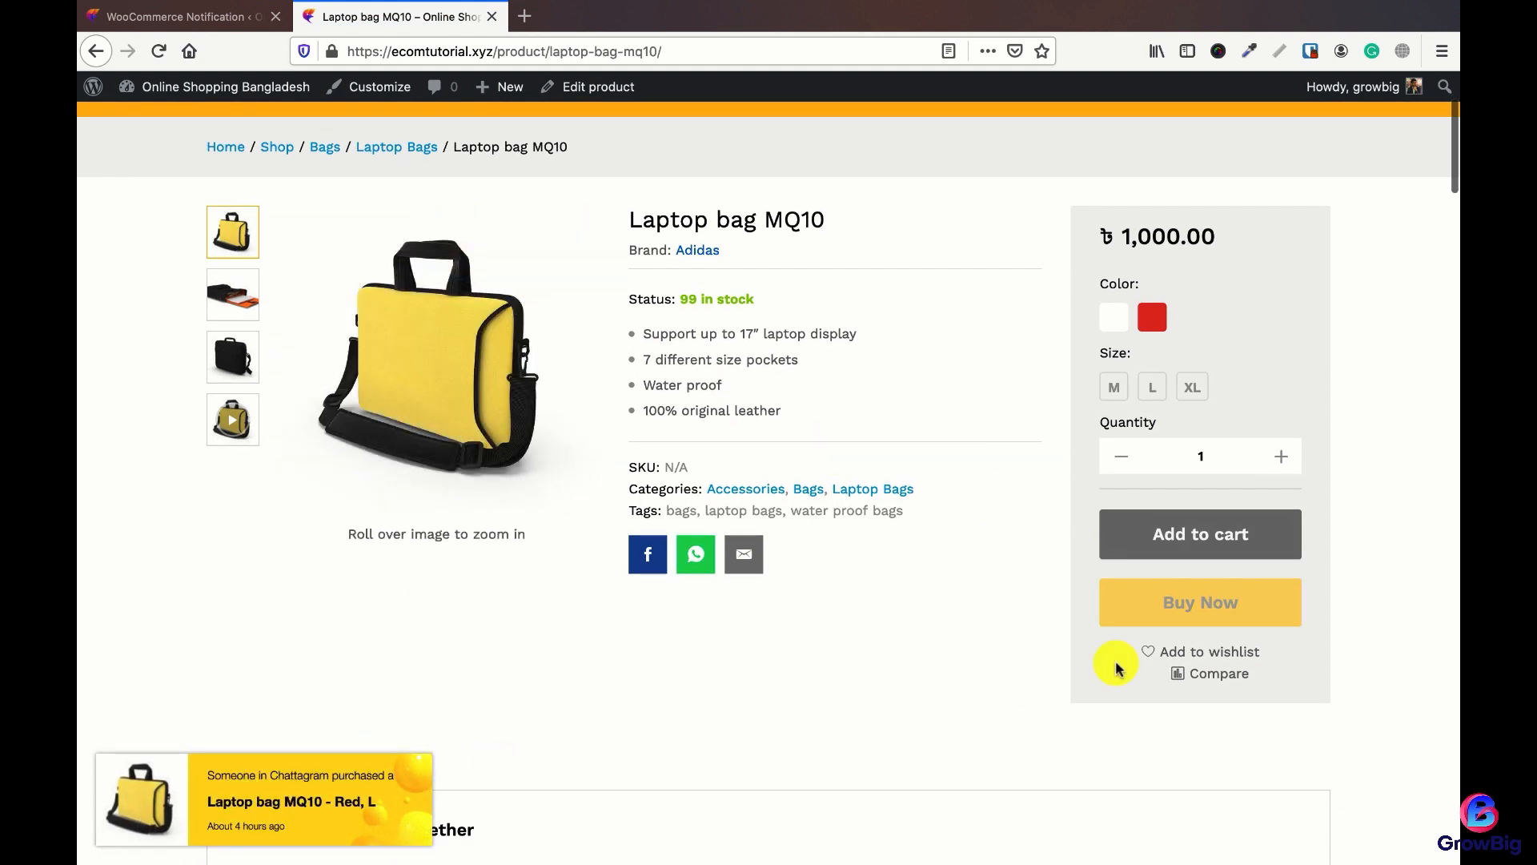
{"action": "scroll", "coordinate": [897, 656], "scroll_direction": "down", "scroll_amount": 2}
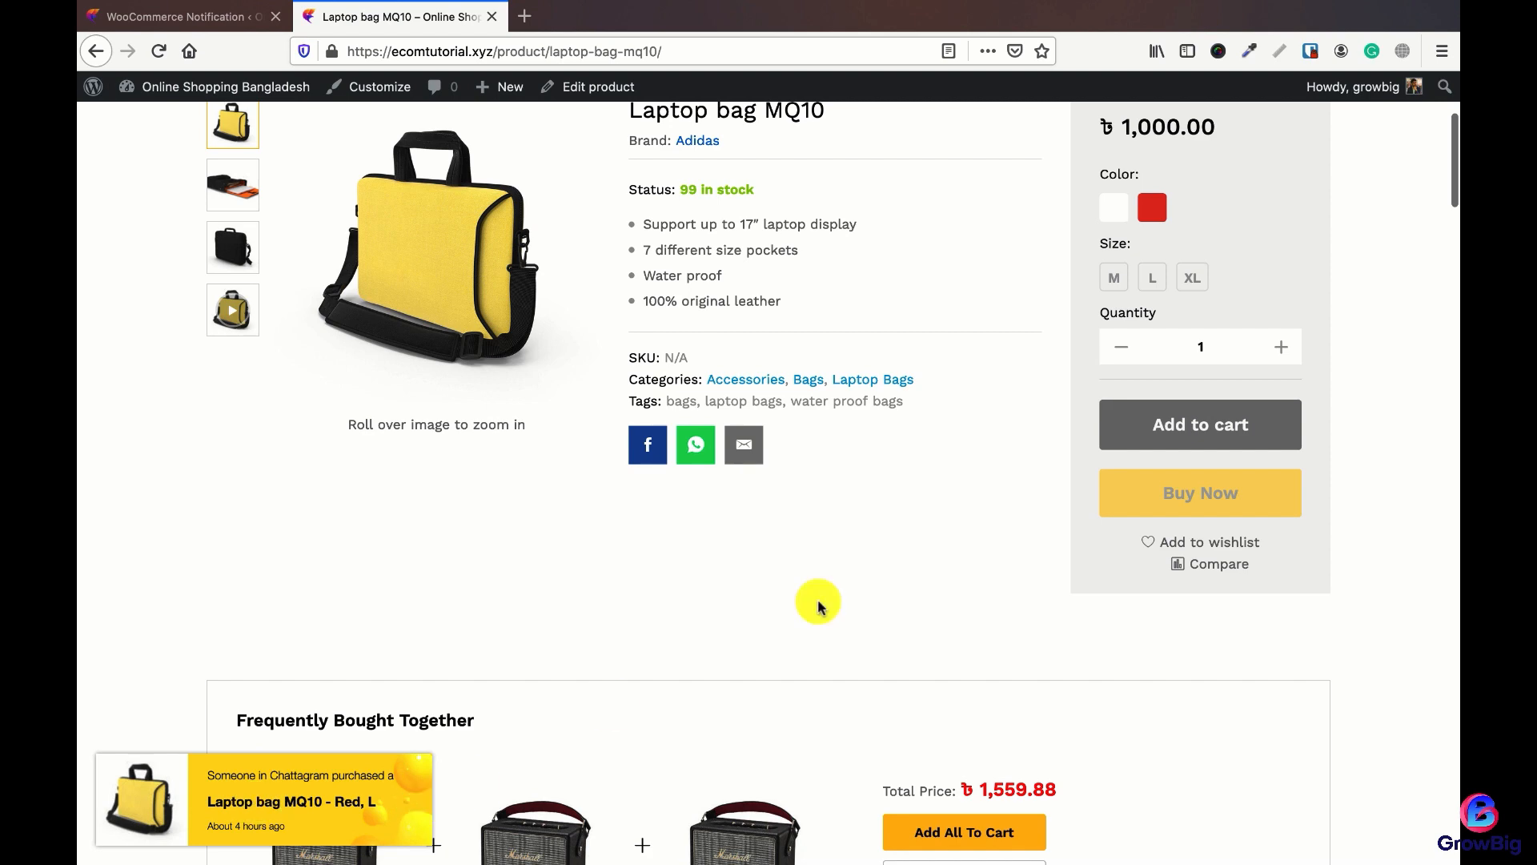
{"action": "left_click", "coordinate": [845, 51]}
{"action": "key", "text": "Return"}
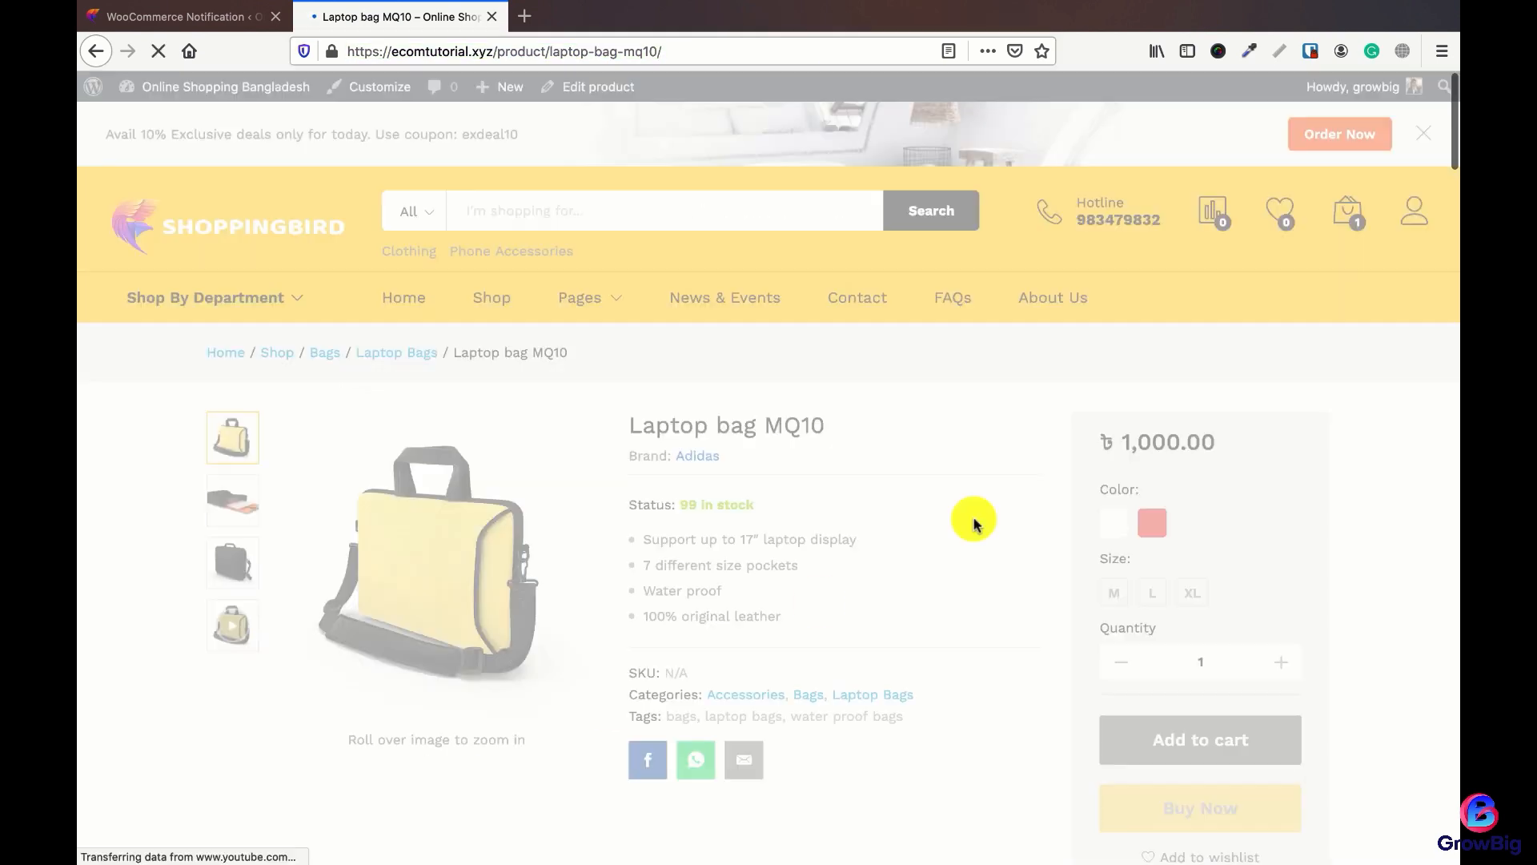
{"action": "scroll", "coordinate": [975, 524], "scroll_direction": "down", "scroll_amount": 1}
{"action": "scroll", "coordinate": [975, 525], "scroll_direction": "down", "scroll_amount": 2}
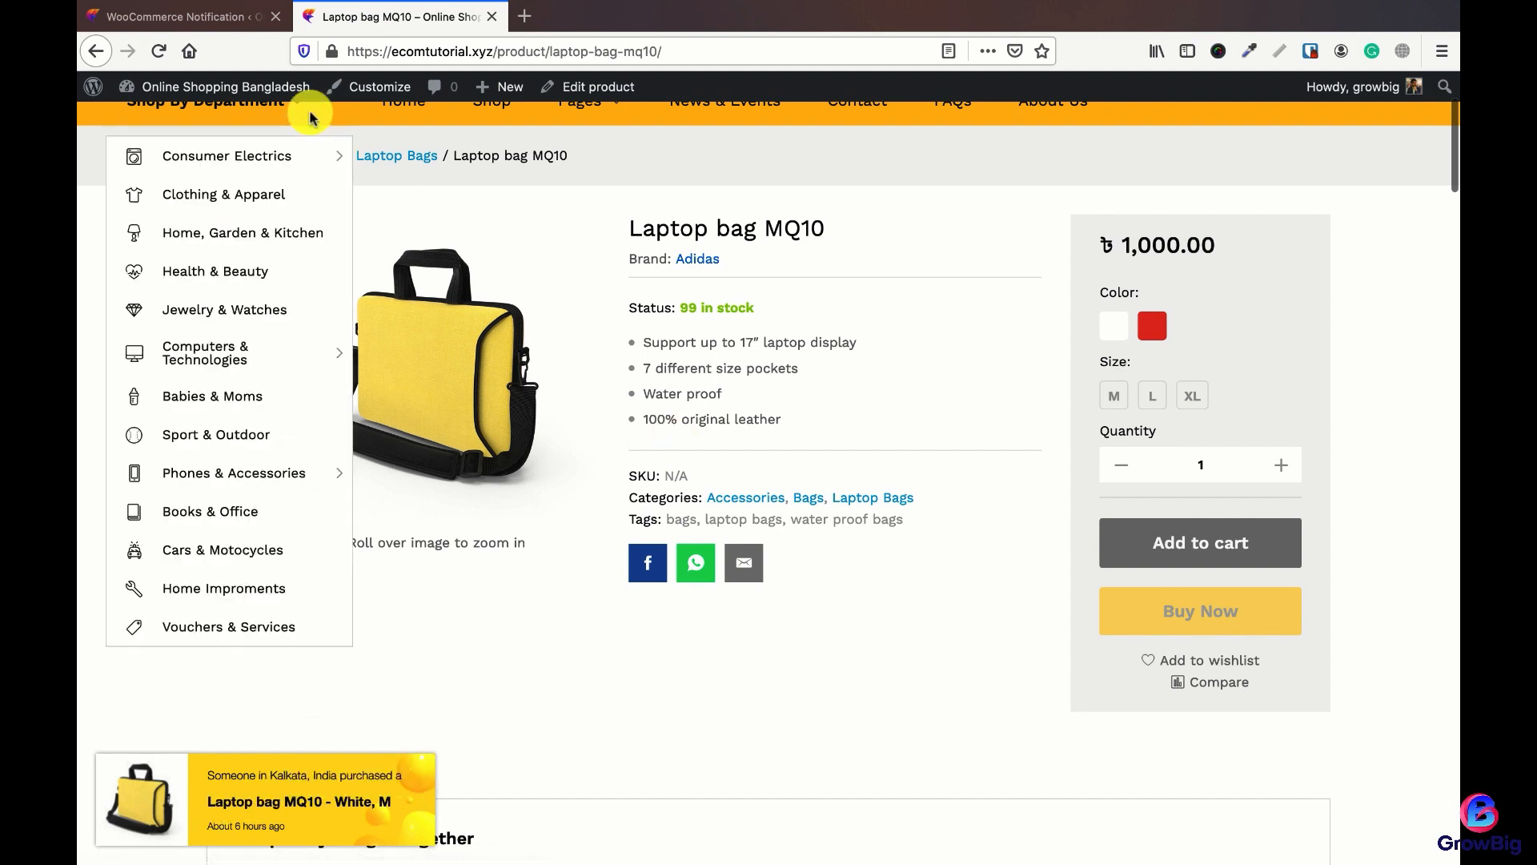
Step: Open the plugin's Products settings and review the Virtual First Name, Virtual Time, Address and Virtual City fields
{"action": "left_click", "coordinate": [176, 16]}
{"action": "left_click", "coordinate": [609, 196]}
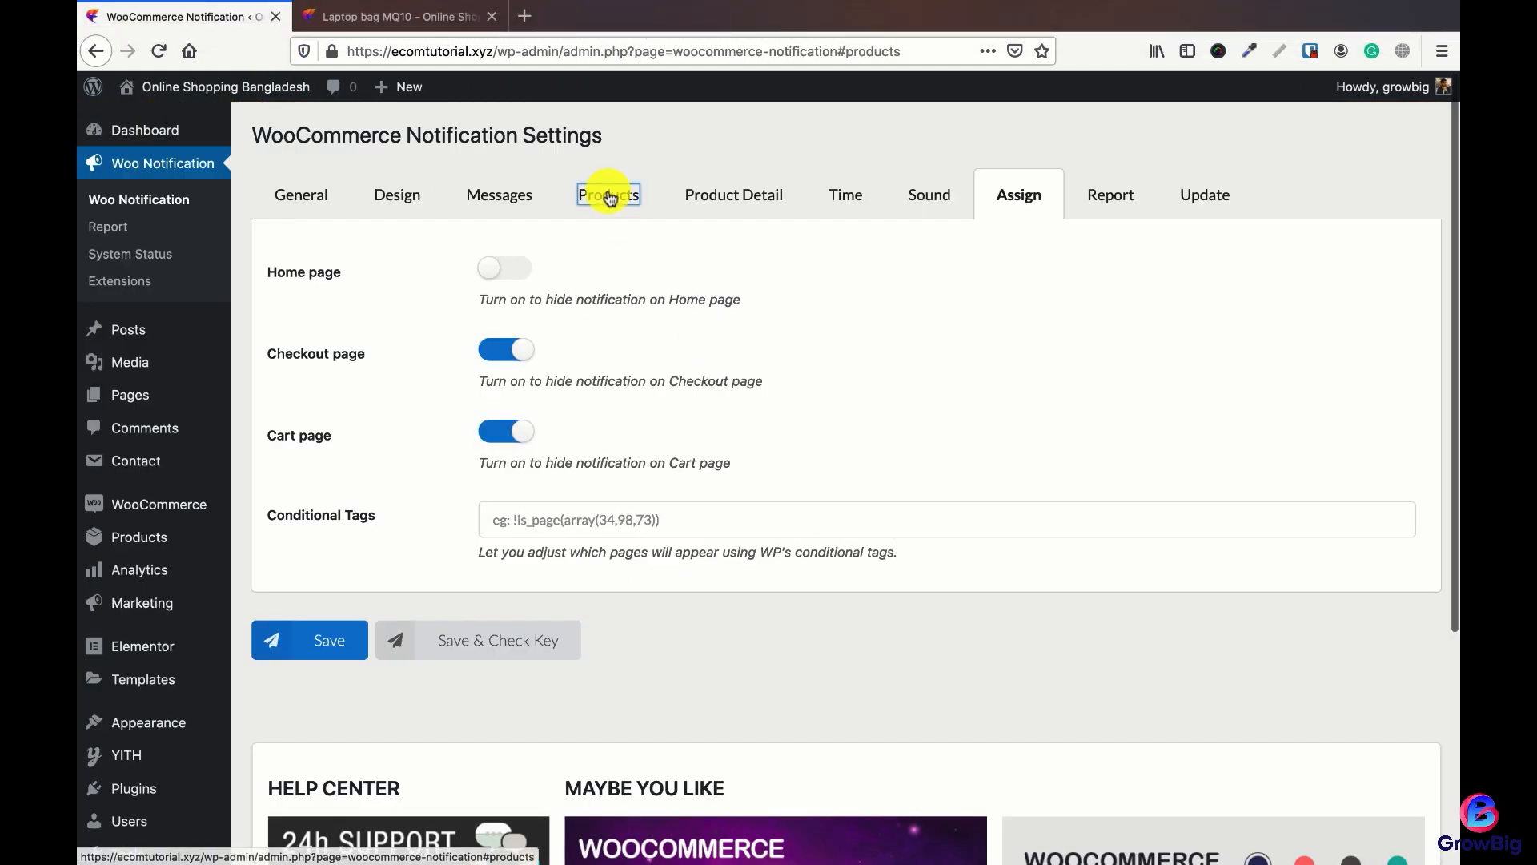
{"action": "scroll", "coordinate": [383, 479], "scroll_direction": "down", "scroll_amount": 2}
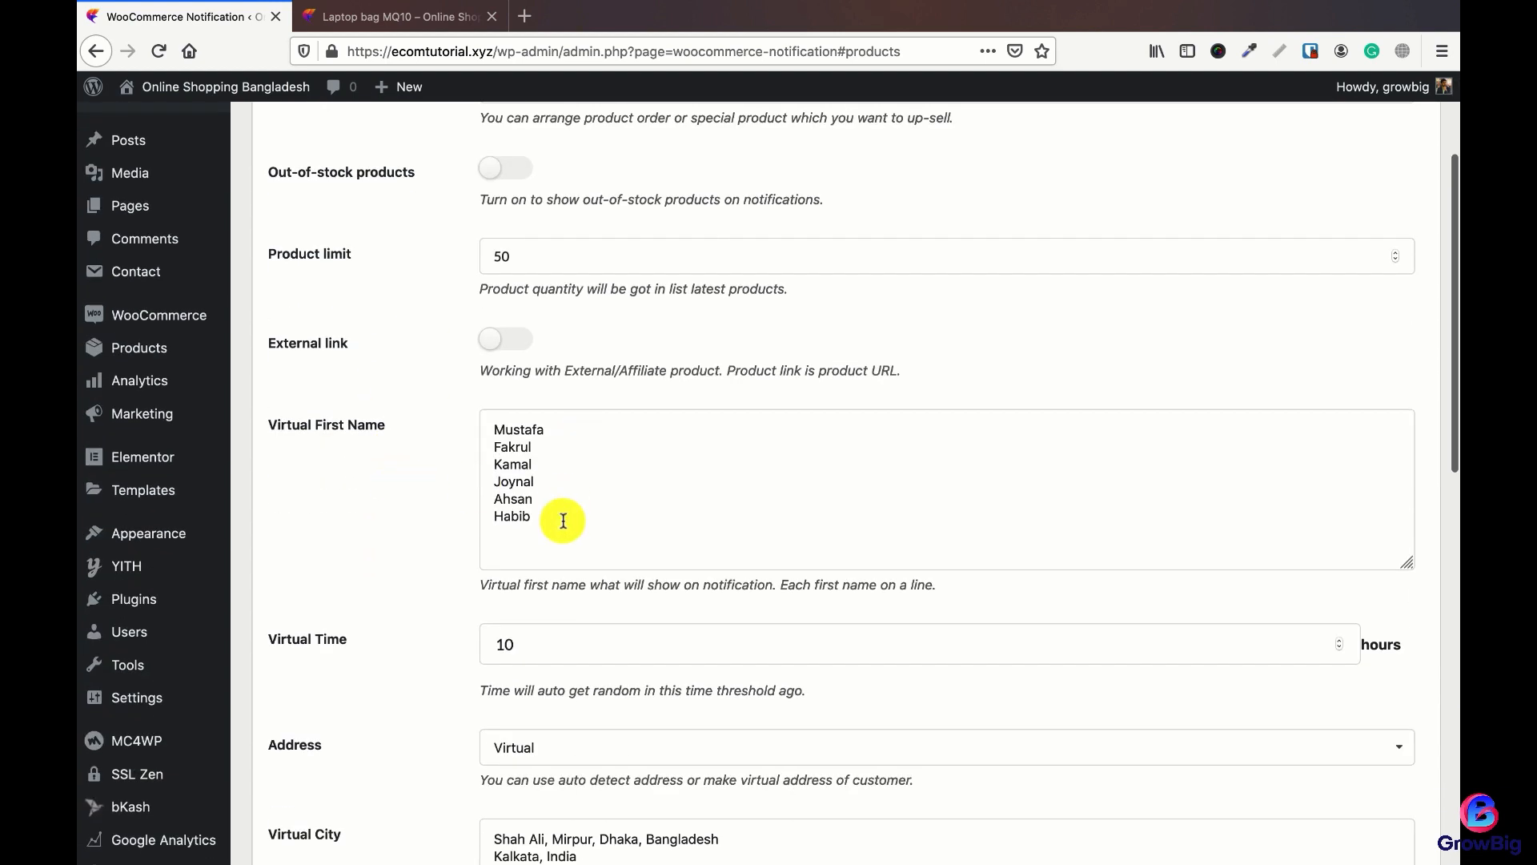
{"action": "left_click", "coordinate": [582, 470]}
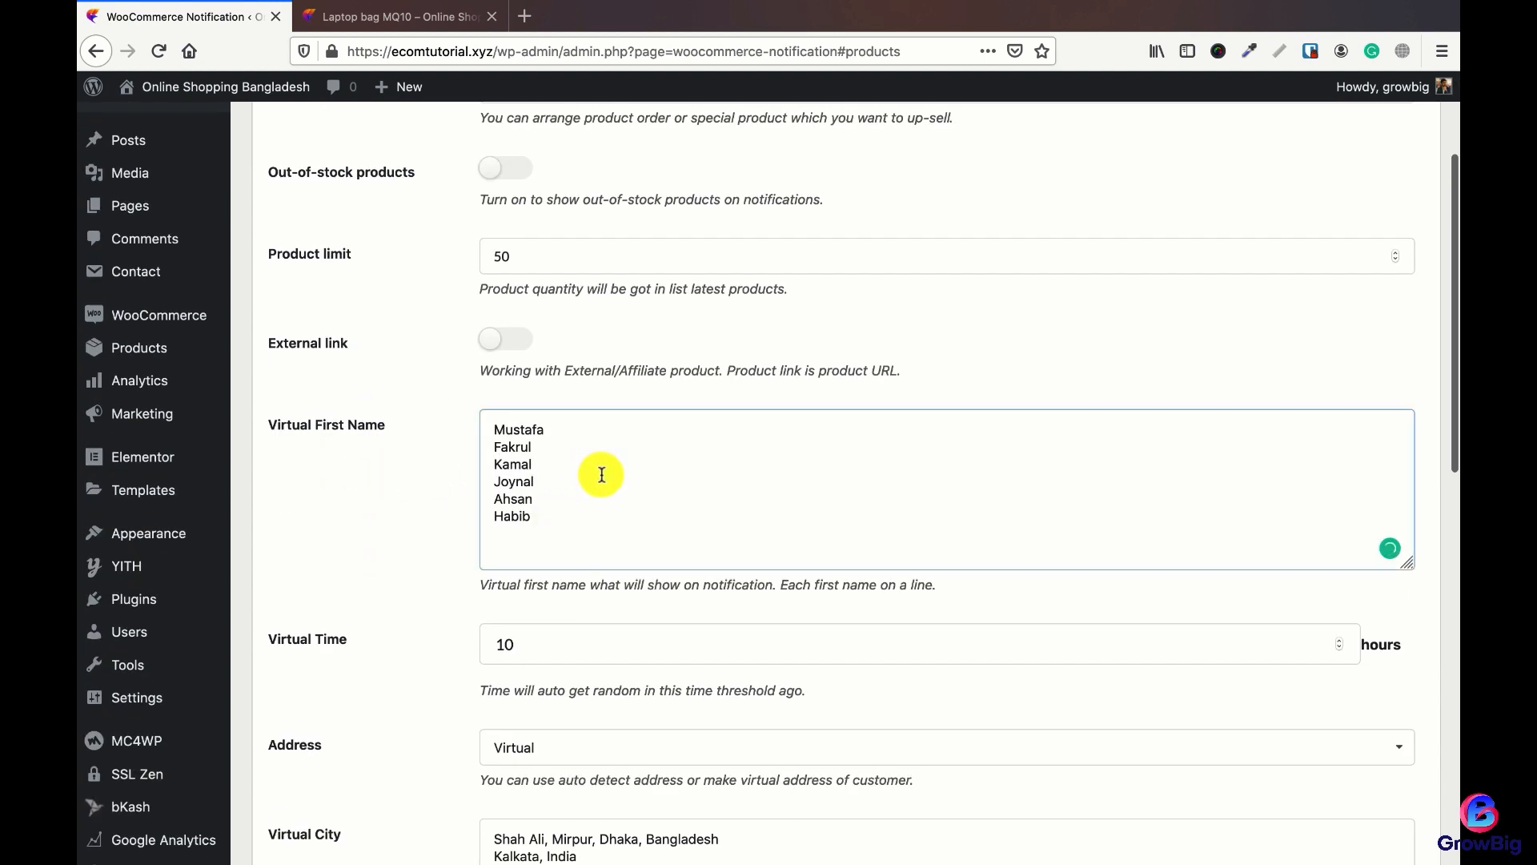
{"action": "scroll", "coordinate": [601, 476], "scroll_direction": "down", "scroll_amount": 3}
{"action": "scroll", "coordinate": [601, 481], "scroll_direction": "down", "scroll_amount": 2}
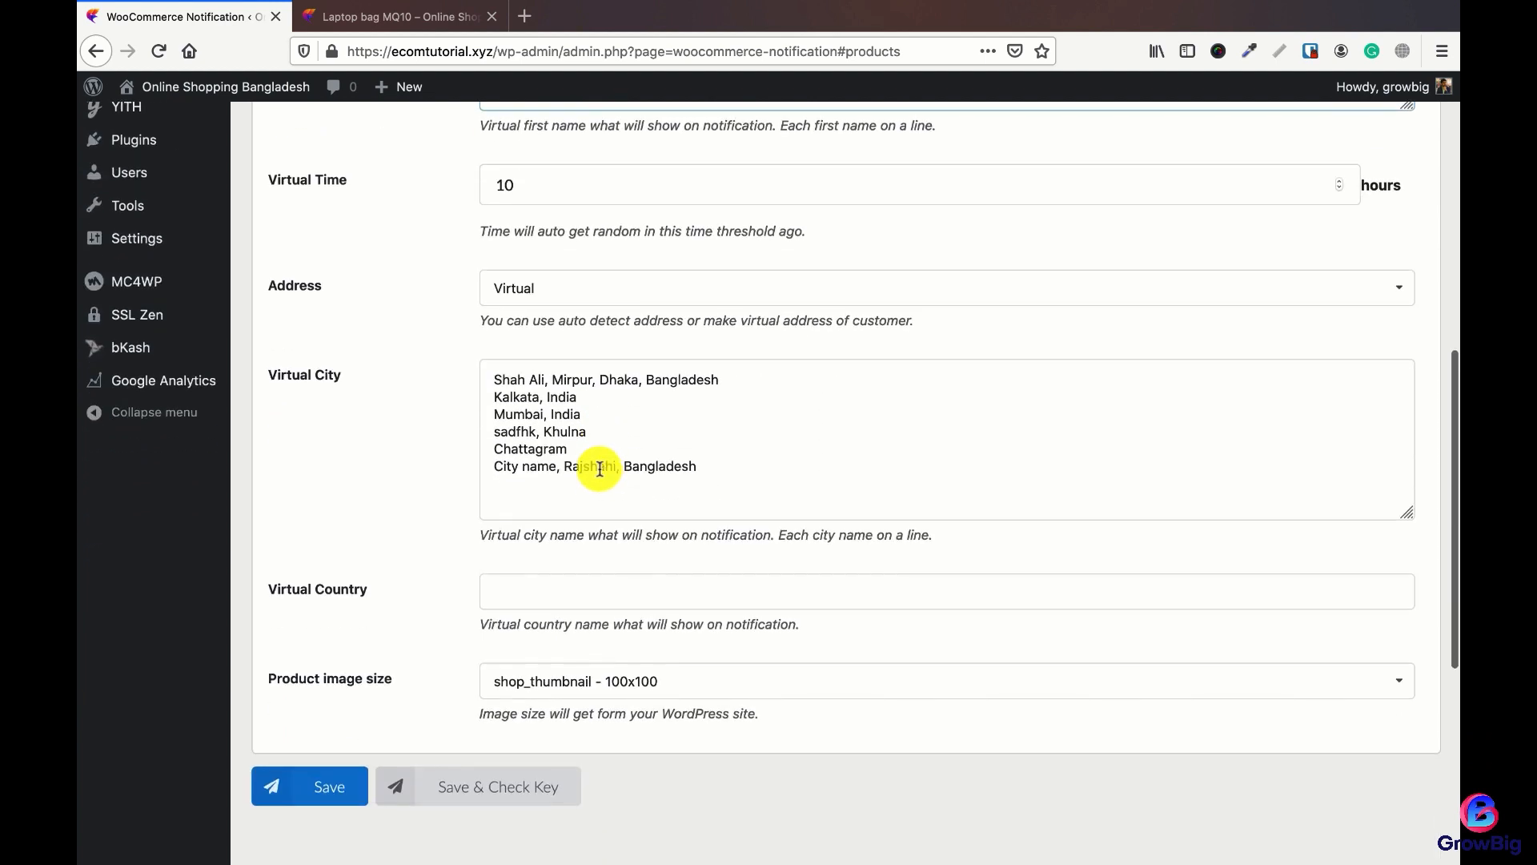
Step: Reload the Laptop bag MQ10 product page and check the city and buyer wording in its purchase notification
{"action": "left_click", "coordinate": [593, 440]}
{"action": "left_click", "coordinate": [392, 17]}
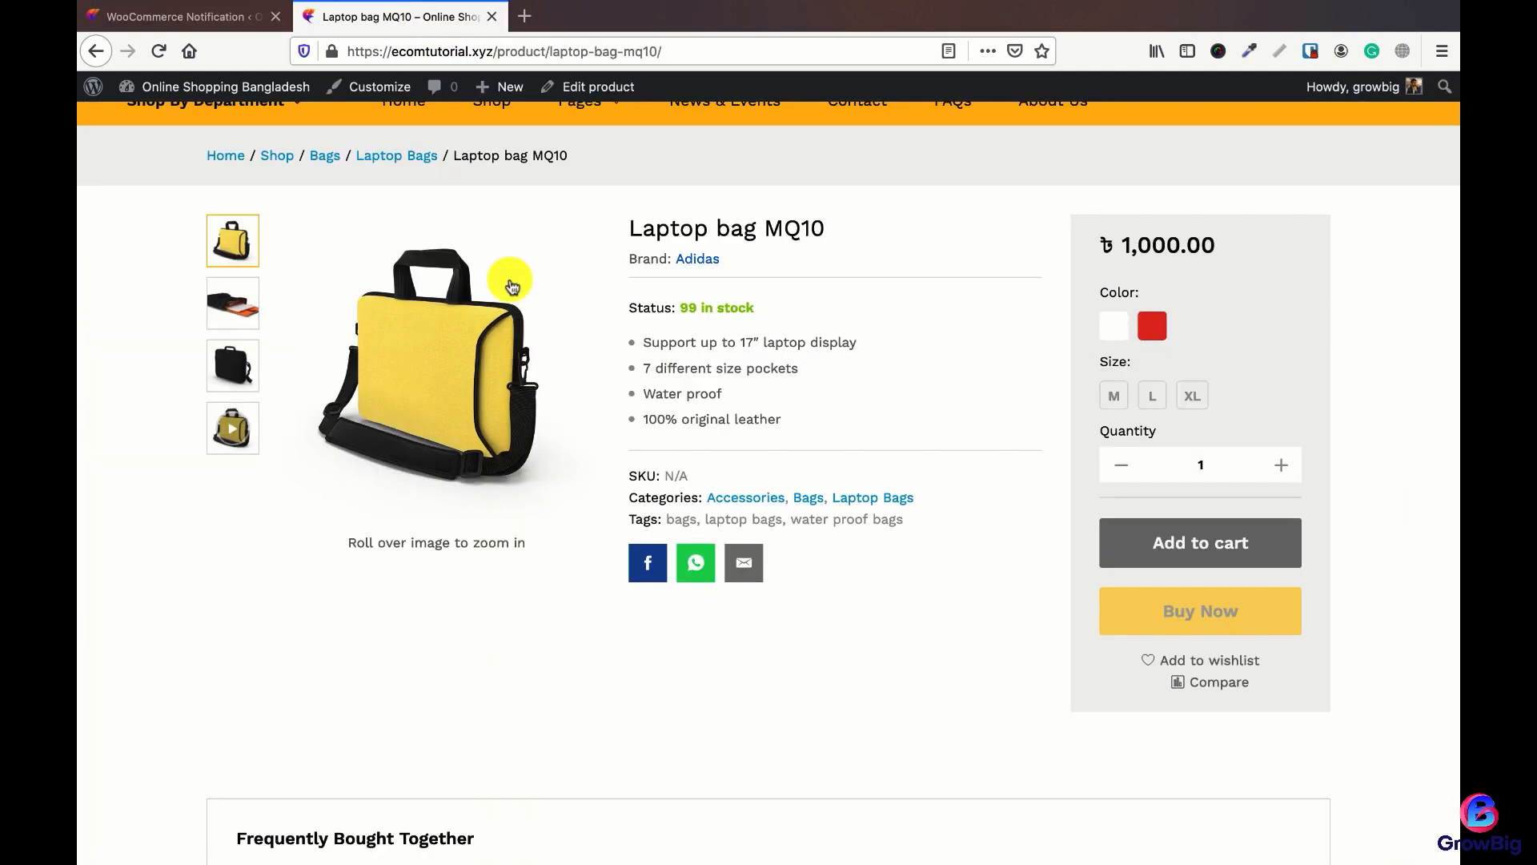
{"action": "left_click", "coordinate": [591, 50]}
{"action": "key", "text": "Return"}
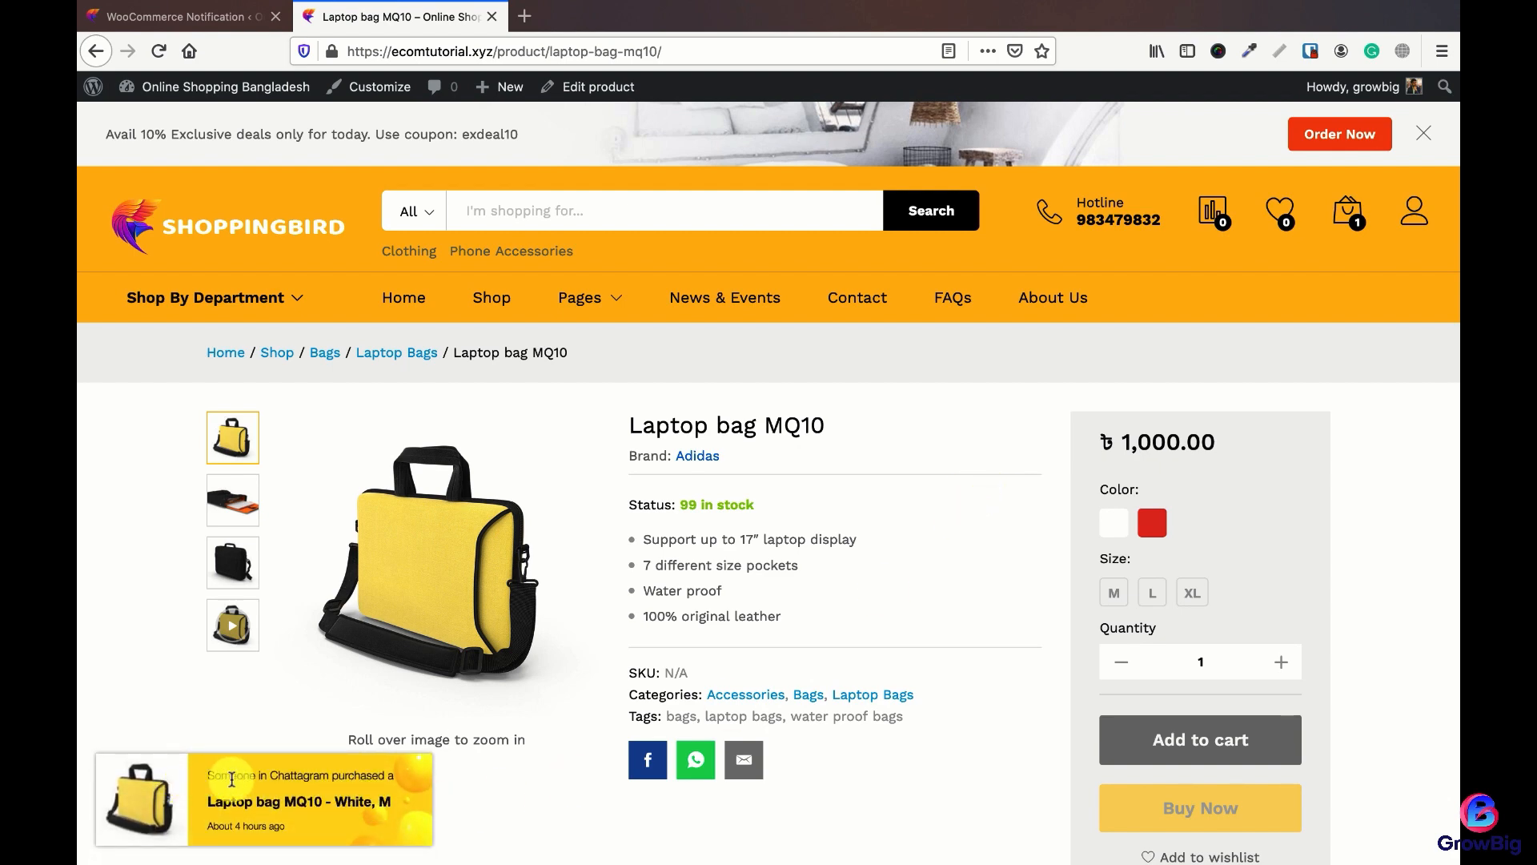
Step: In the plugin's Messages settings, replace "Someone" in the first purchase message with {first_name} and save the settings
{"action": "left_click", "coordinate": [199, 18]}
{"action": "scroll", "coordinate": [561, 461], "scroll_direction": "up", "scroll_amount": 3}
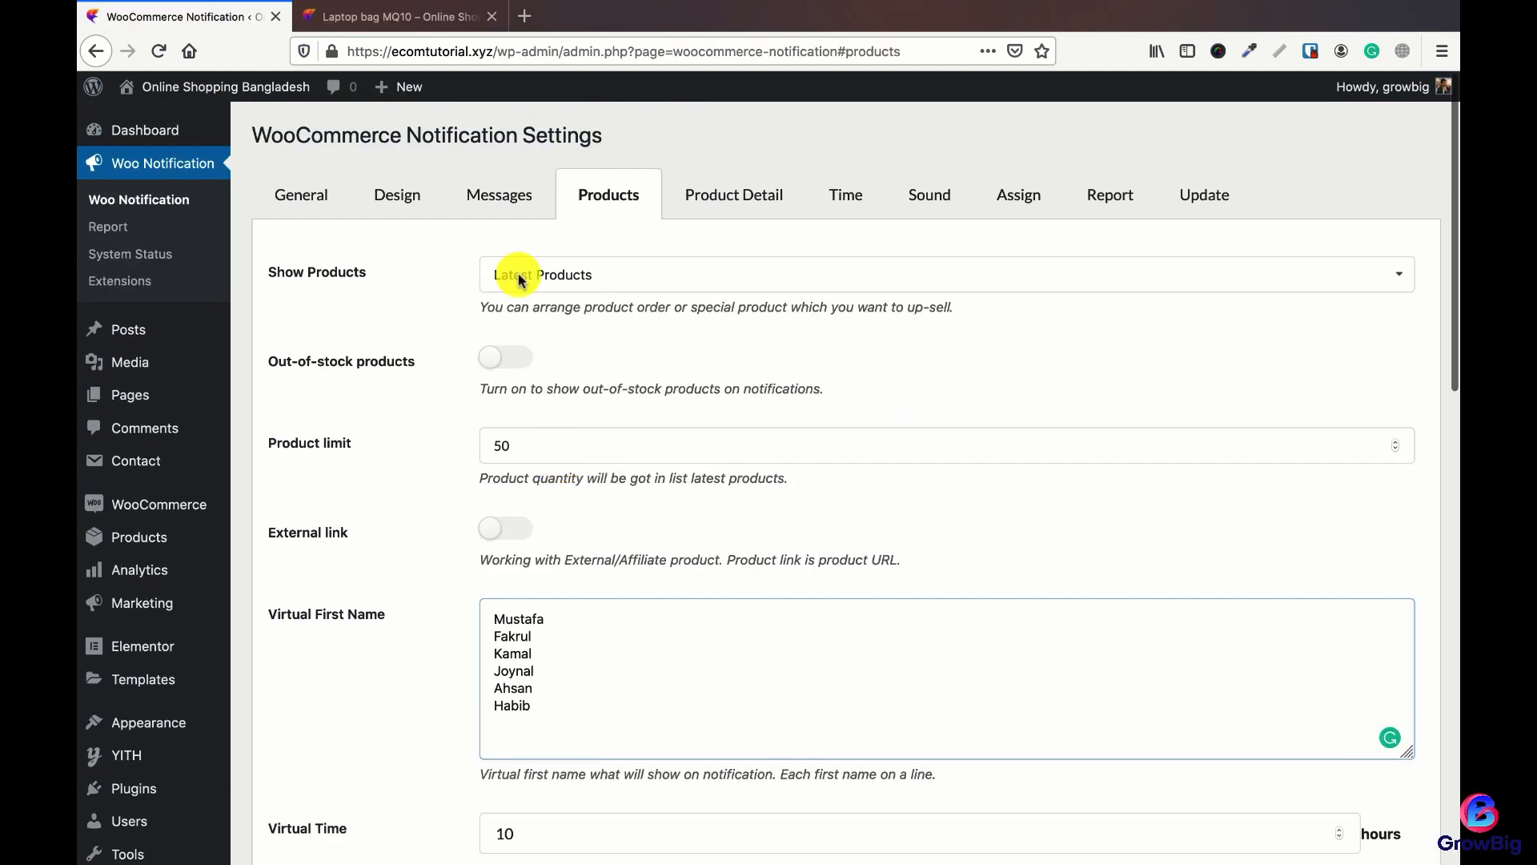
{"action": "left_click", "coordinate": [500, 197]}
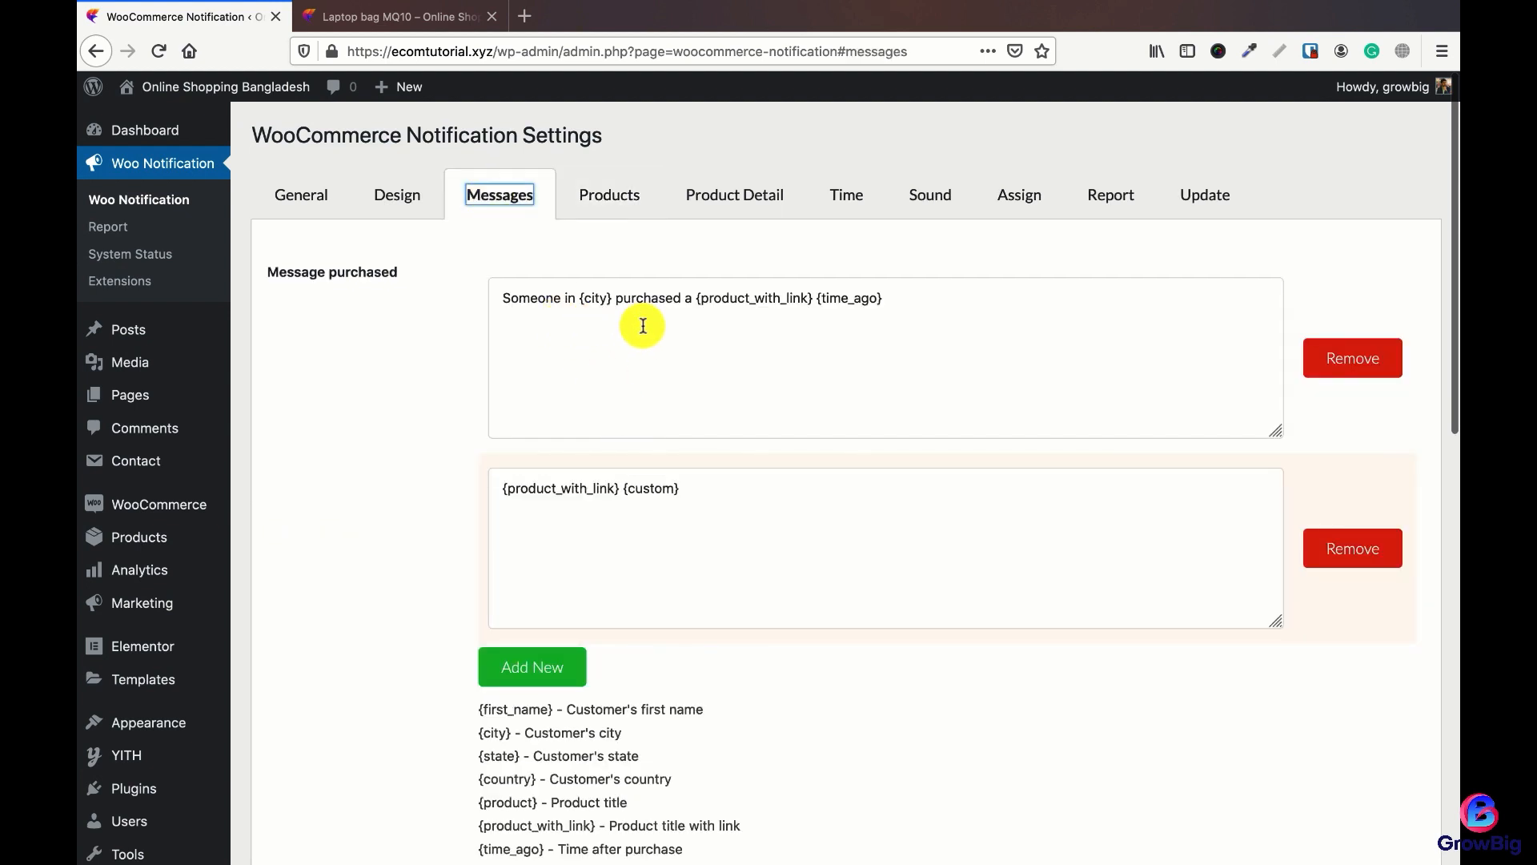
{"action": "left_click", "coordinate": [553, 304]}
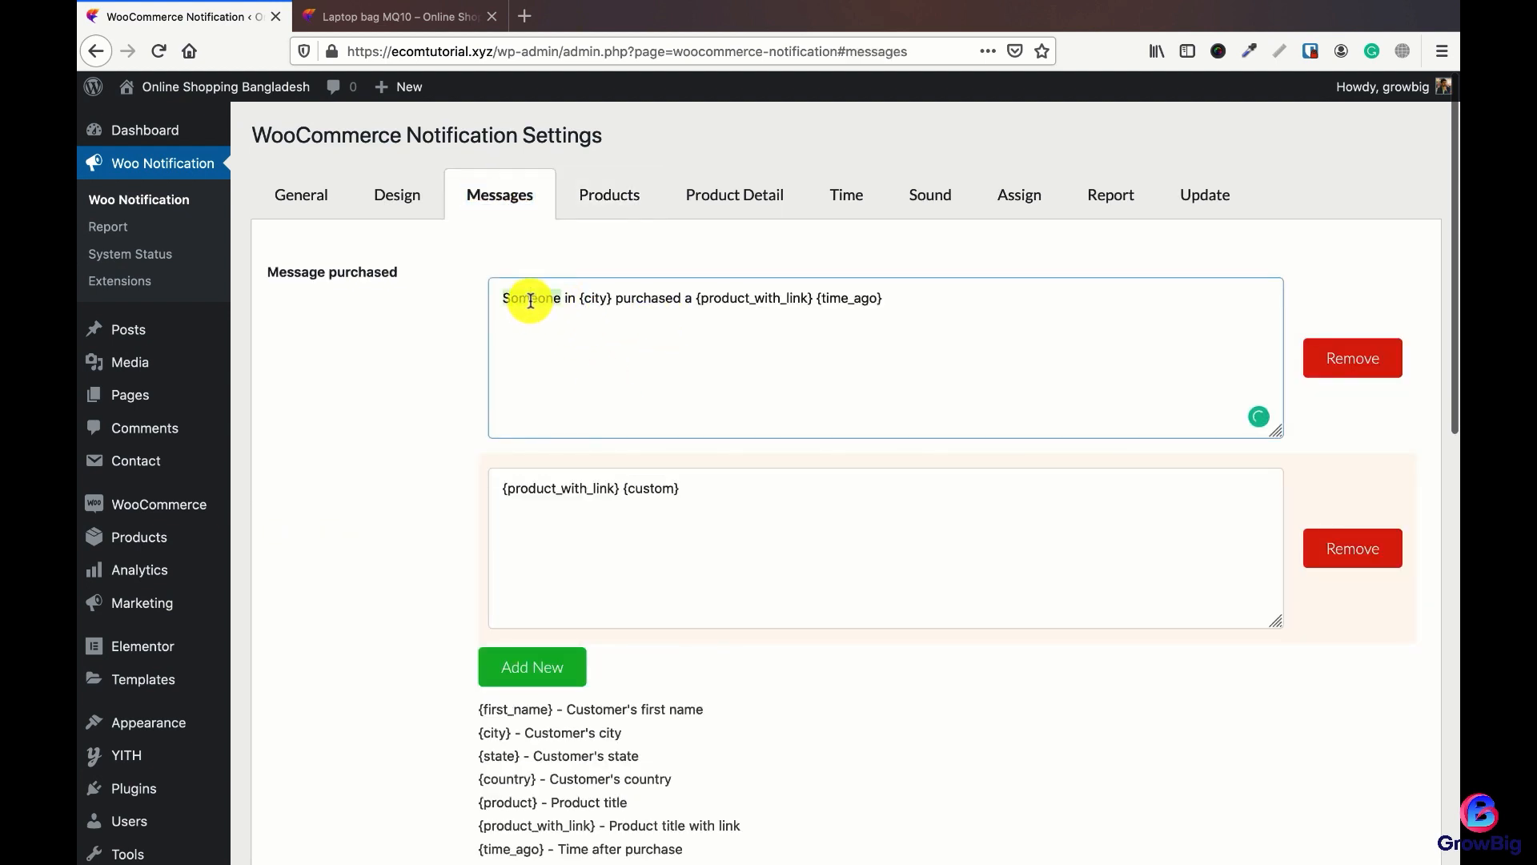
{"action": "left_click", "coordinate": [544, 708]}
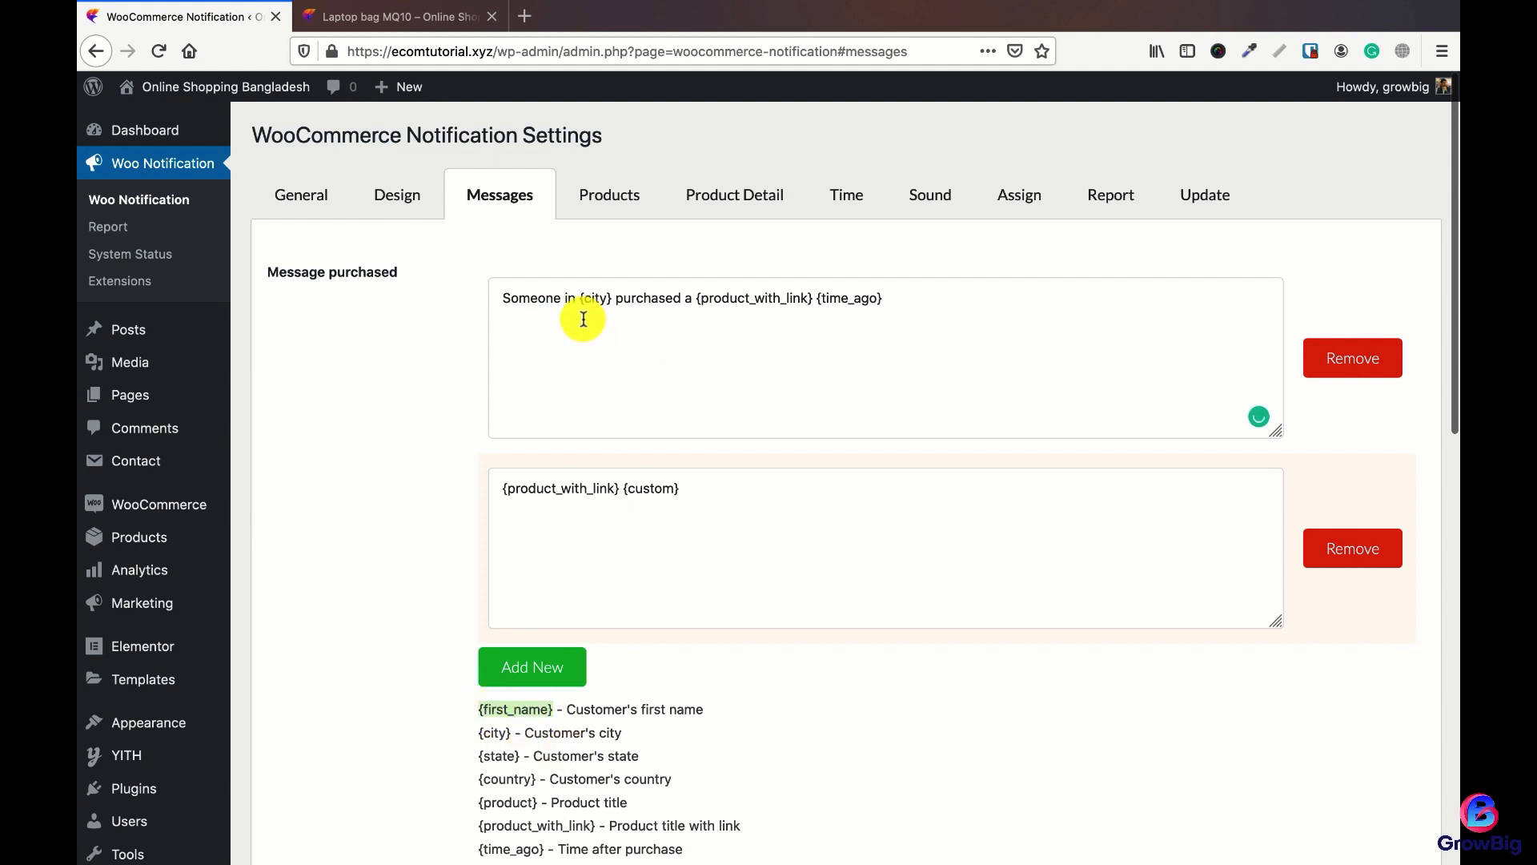
{"action": "left_click", "coordinate": [522, 297]}
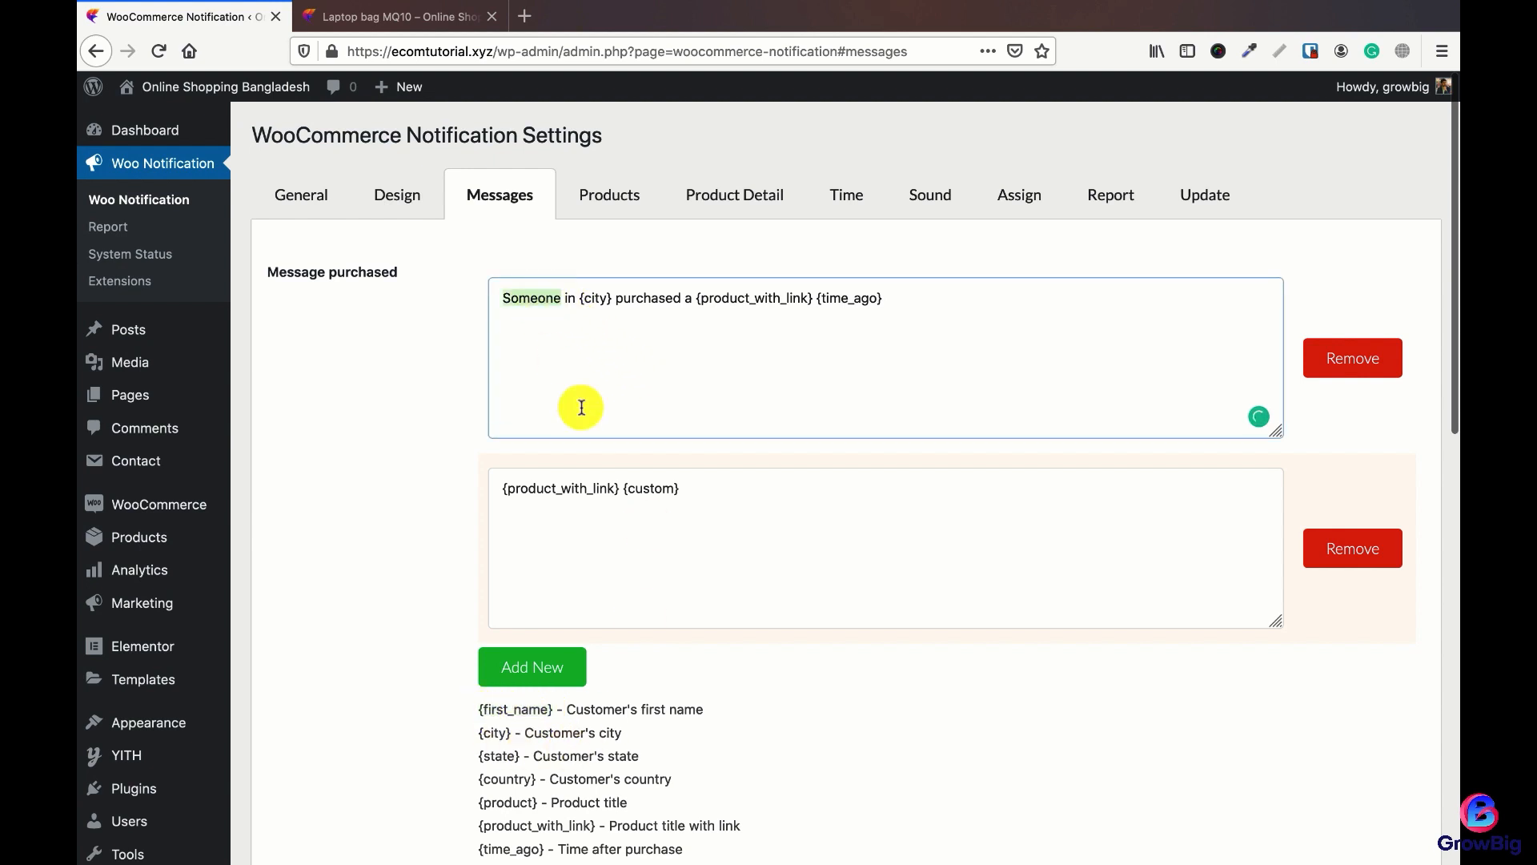
{"action": "type", "text": "{first_name}"}
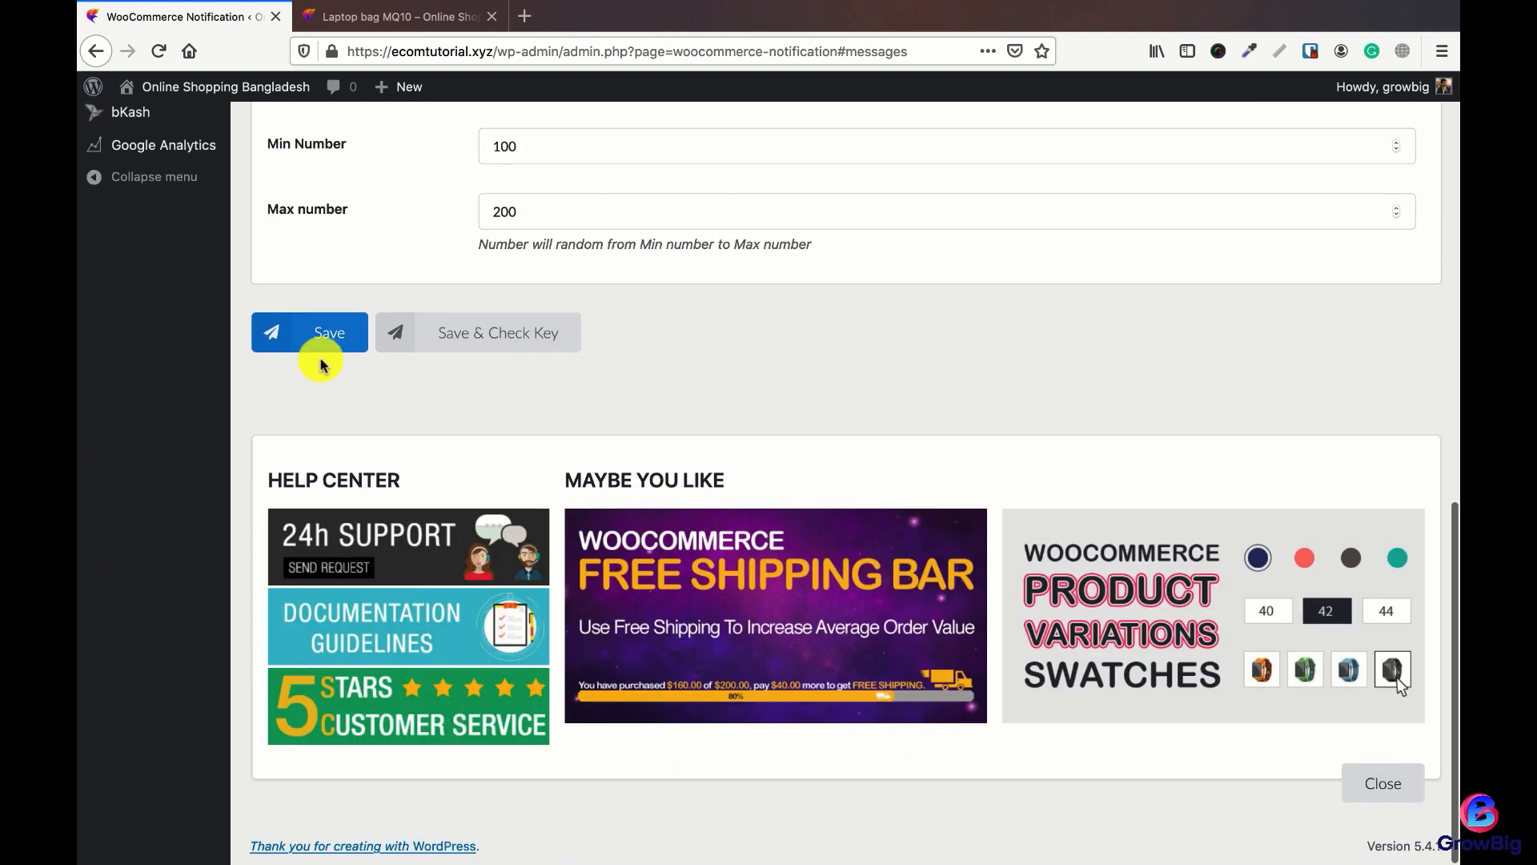
{"action": "left_click", "coordinate": [314, 341]}
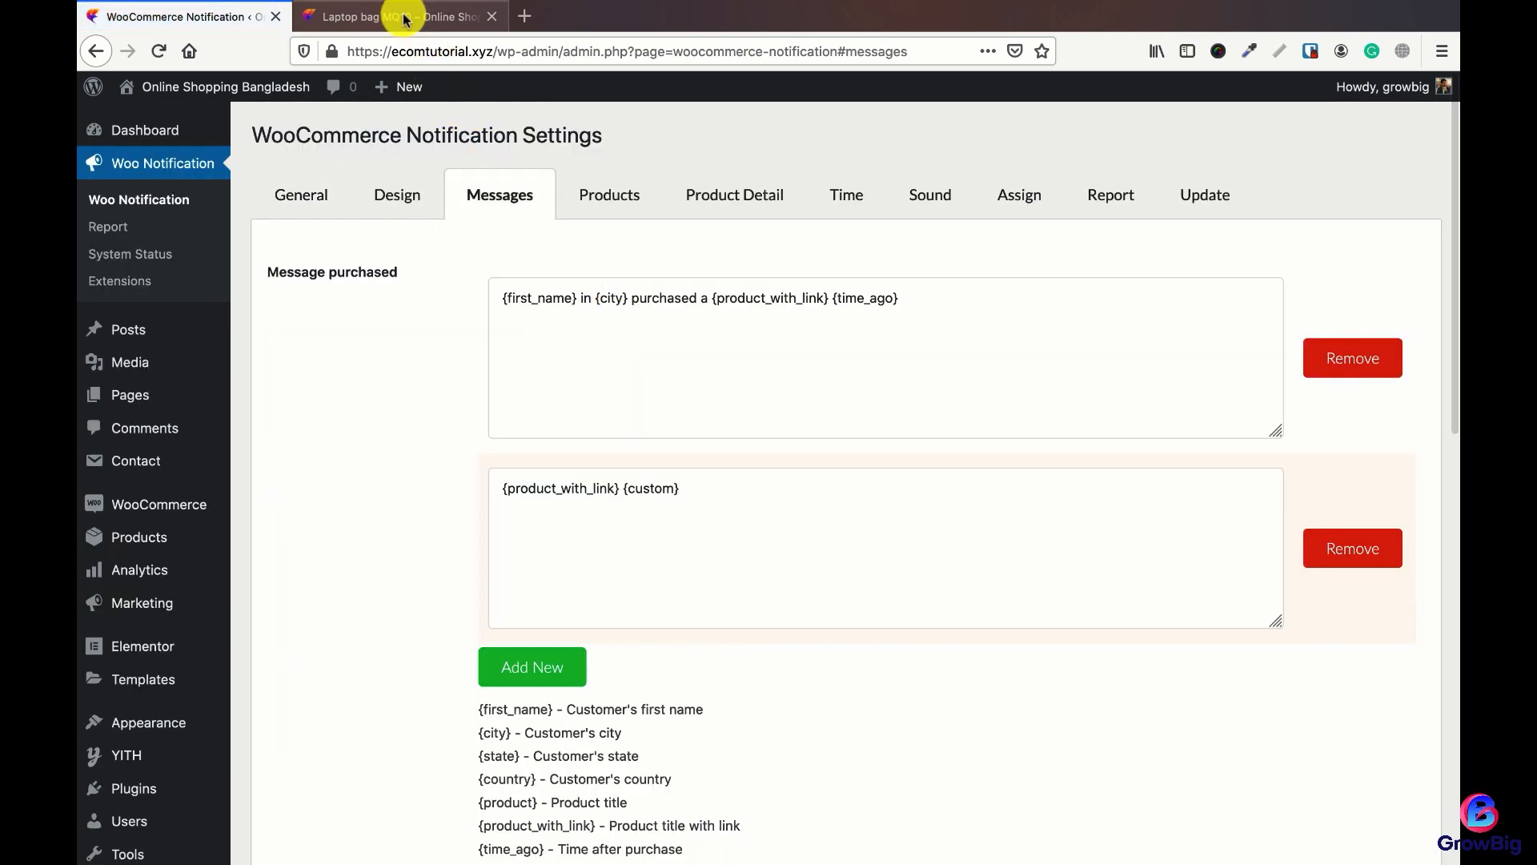
Step: Reload the Laptop bag MQ10 product page twice to check the buyer name and message text in its popups
{"action": "left_click", "coordinate": [398, 17]}
{"action": "left_click", "coordinate": [436, 51]}
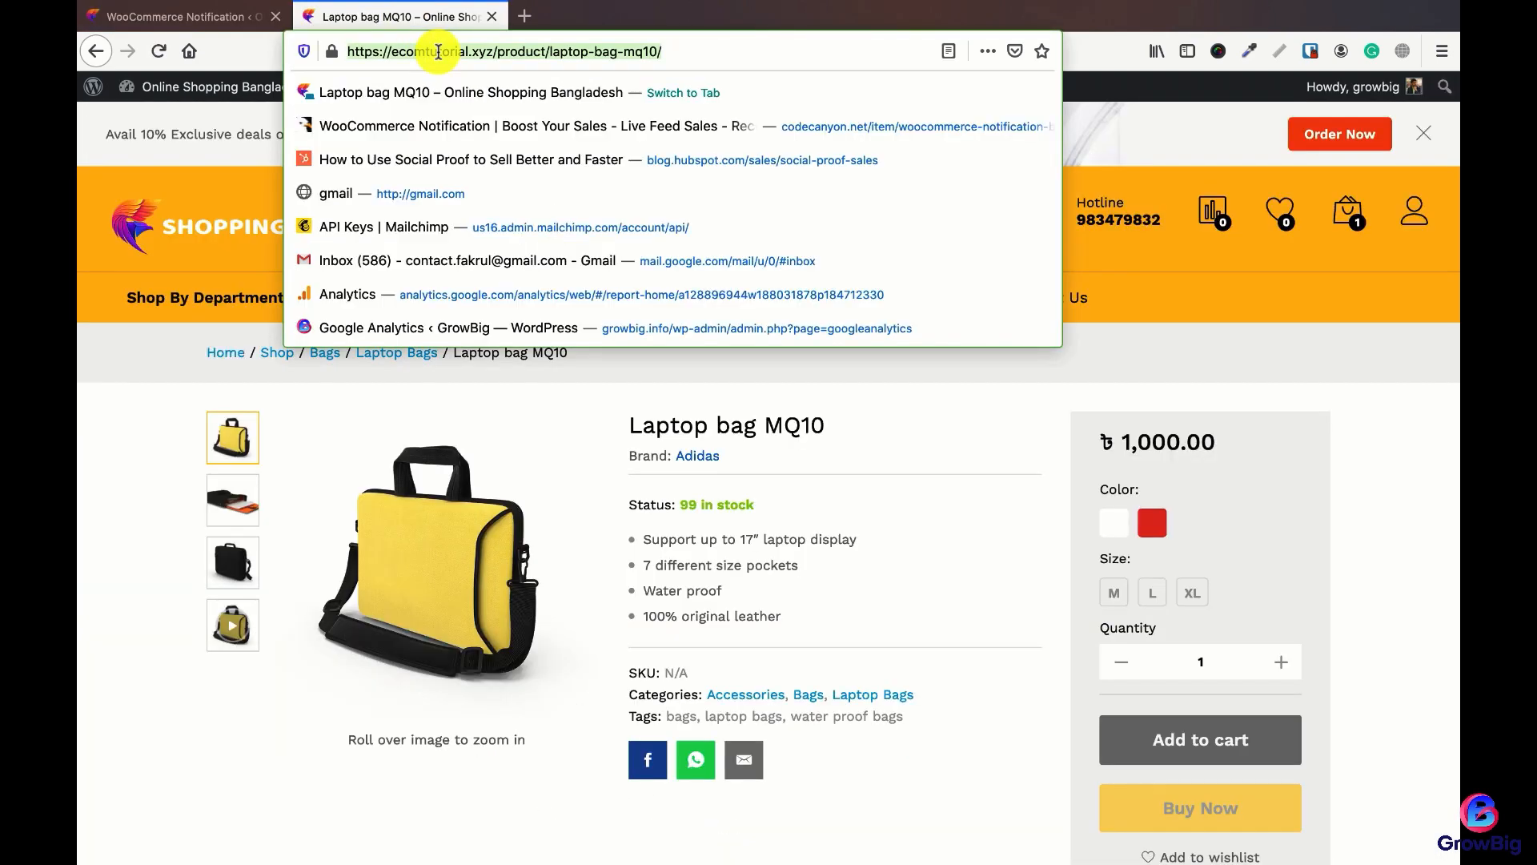
{"action": "key", "text": "Return"}
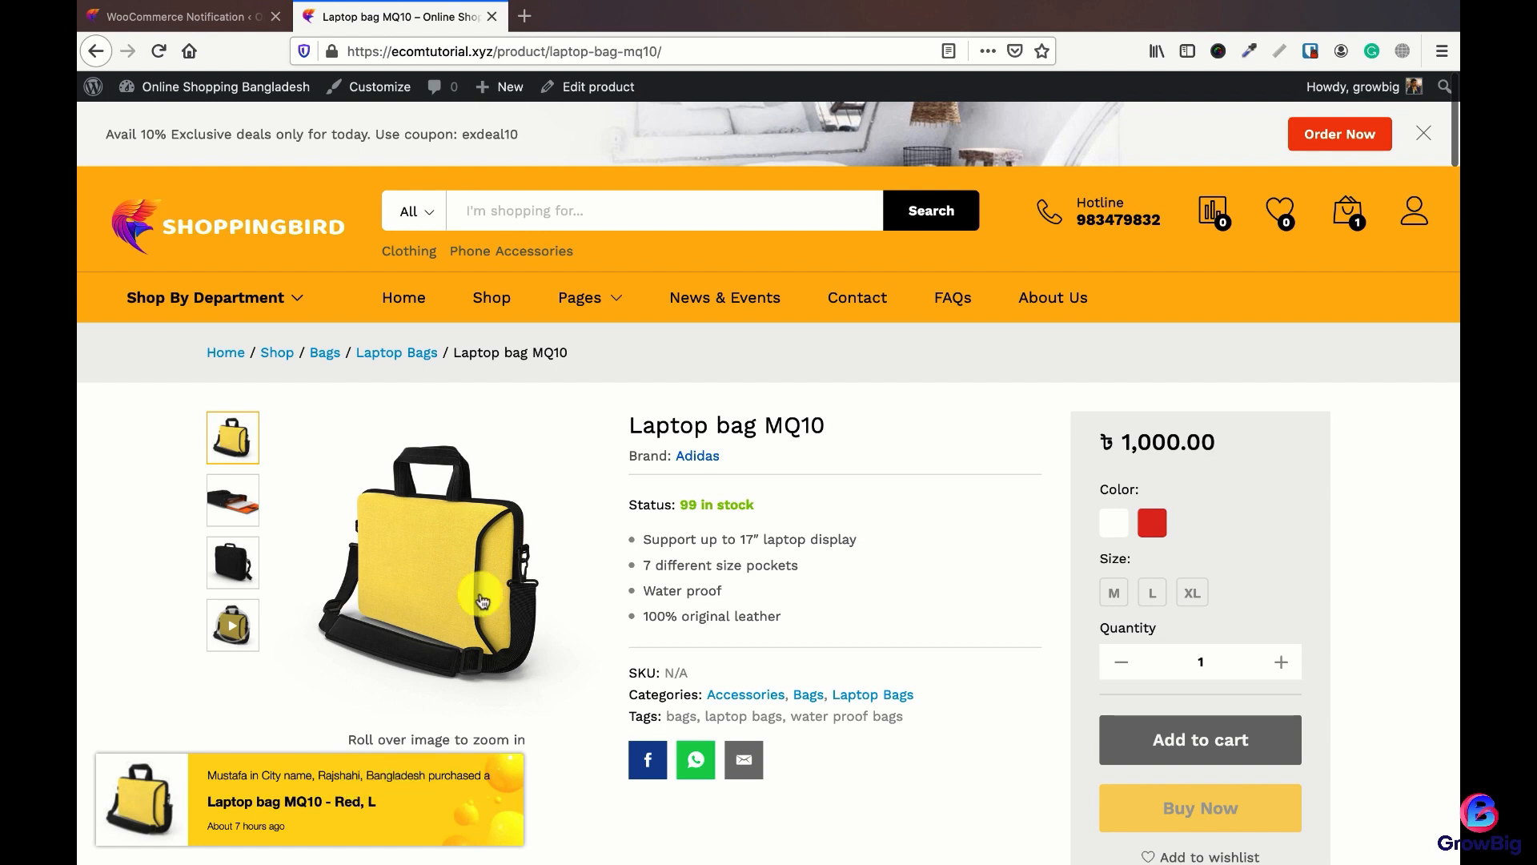
{"action": "left_click", "coordinate": [697, 46]}
{"action": "key", "text": "Return"}
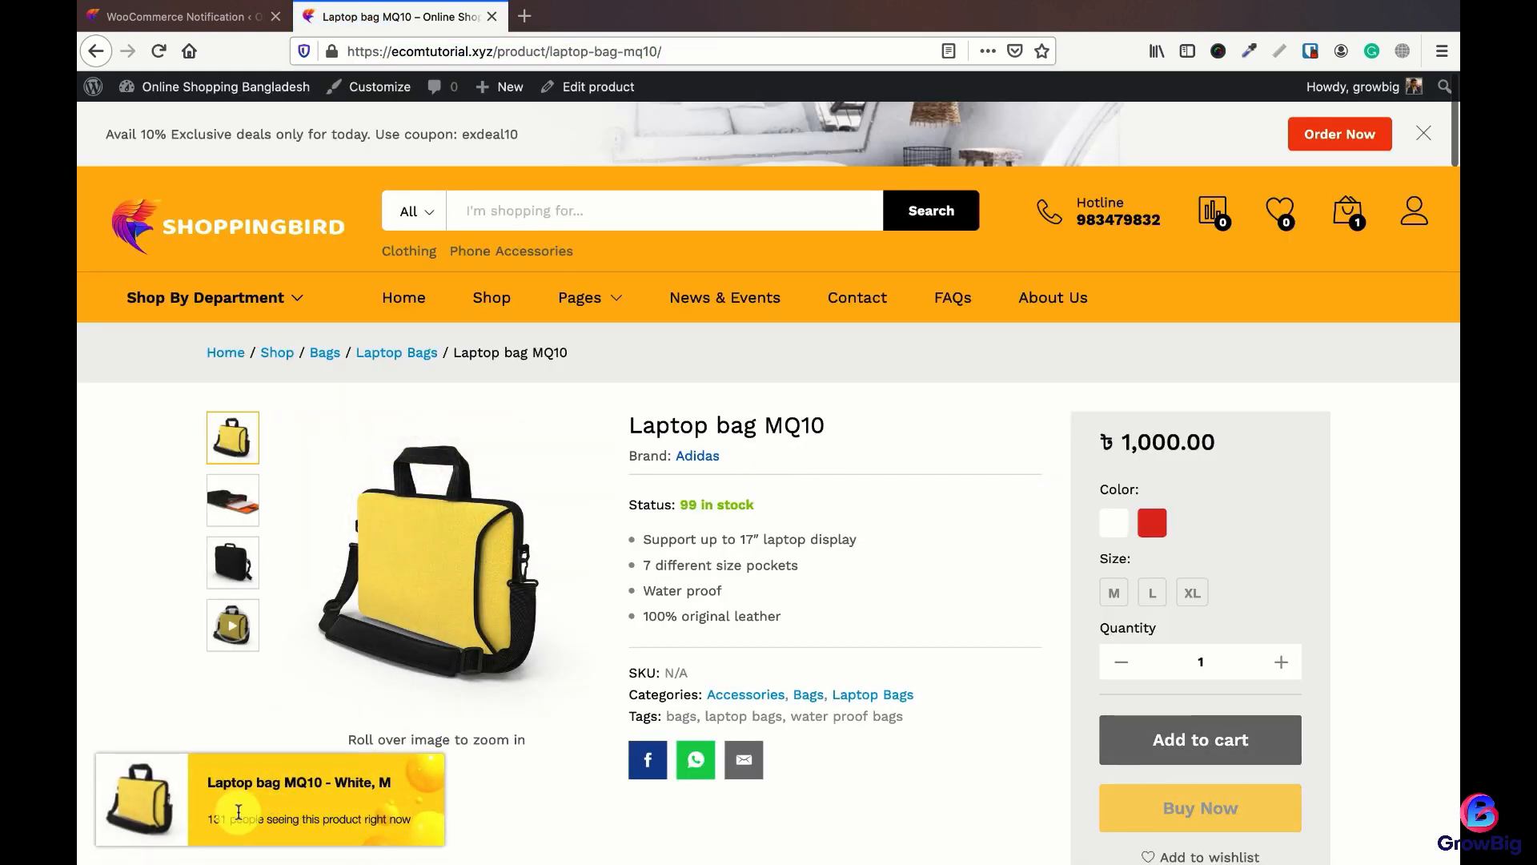
Step: Return to the Messages settings and compare the {product_with_link} {custom} template with the first purchase message
{"action": "left_click", "coordinate": [196, 18]}
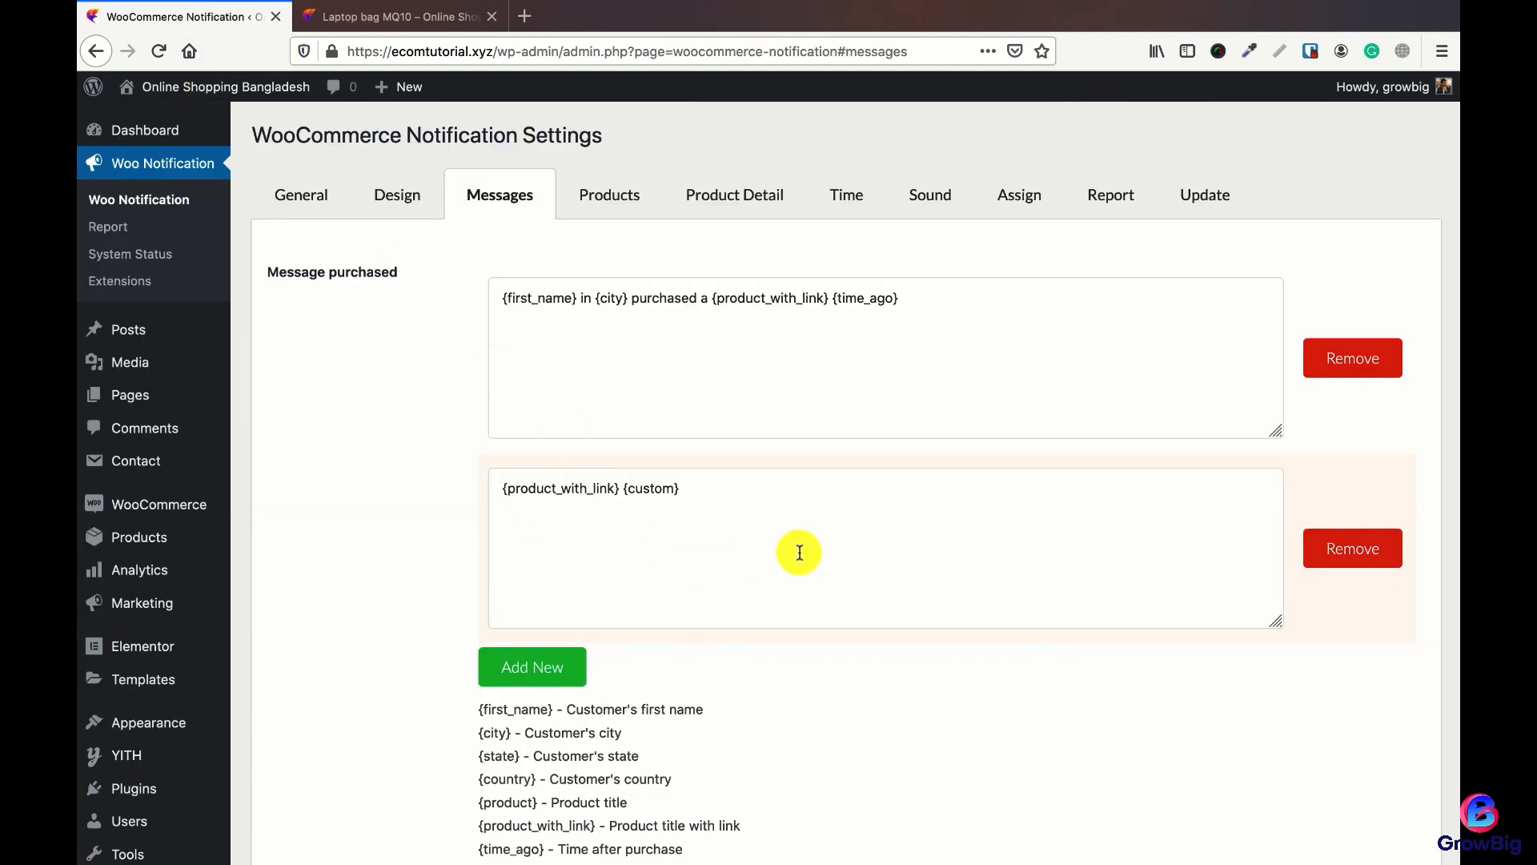
{"action": "left_click", "coordinate": [524, 505]}
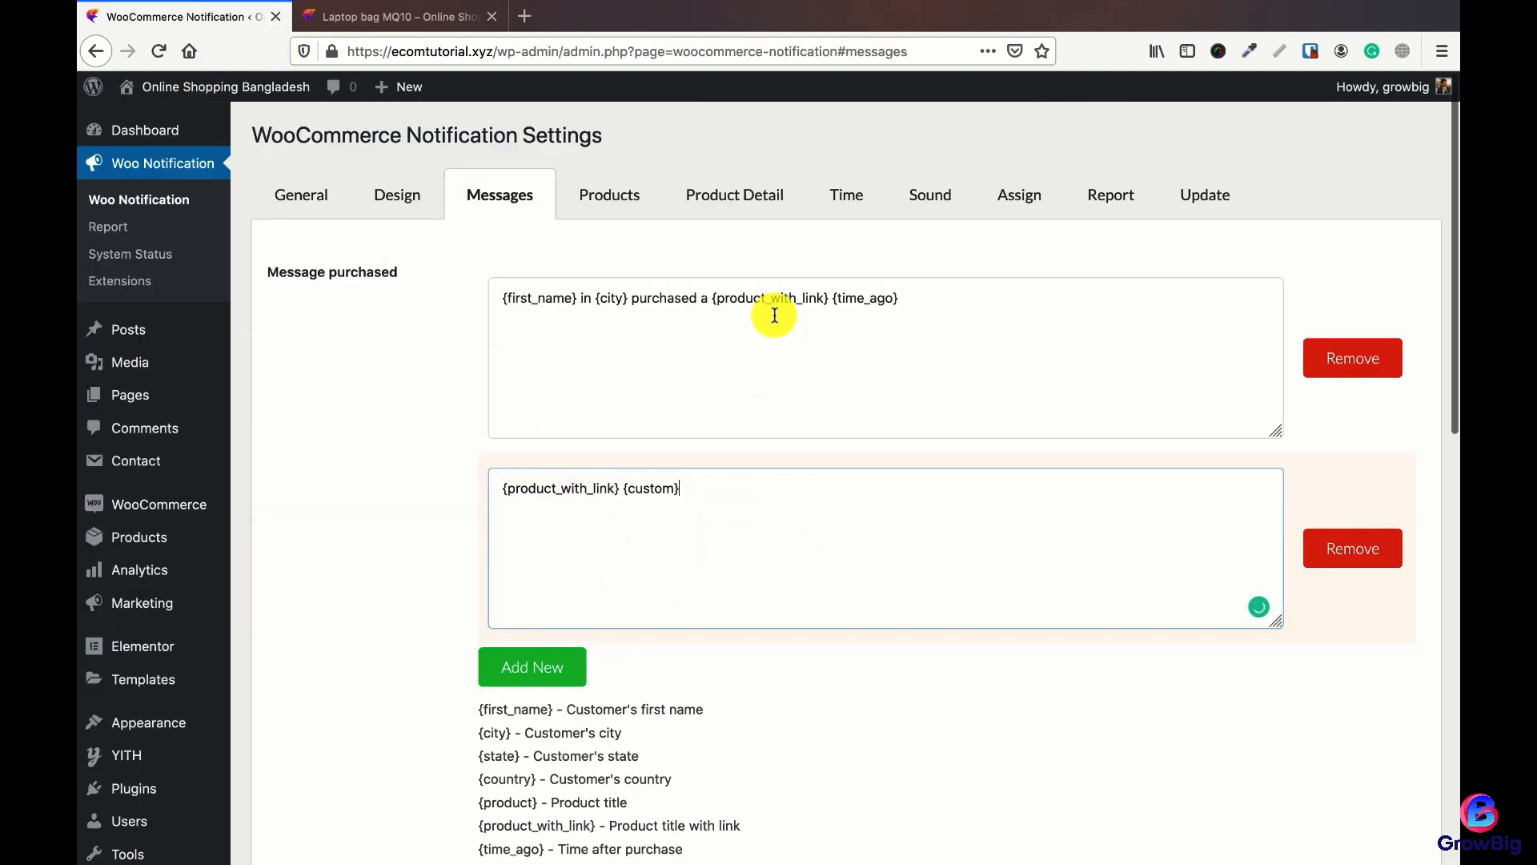
{"action": "left_click", "coordinate": [672, 303]}
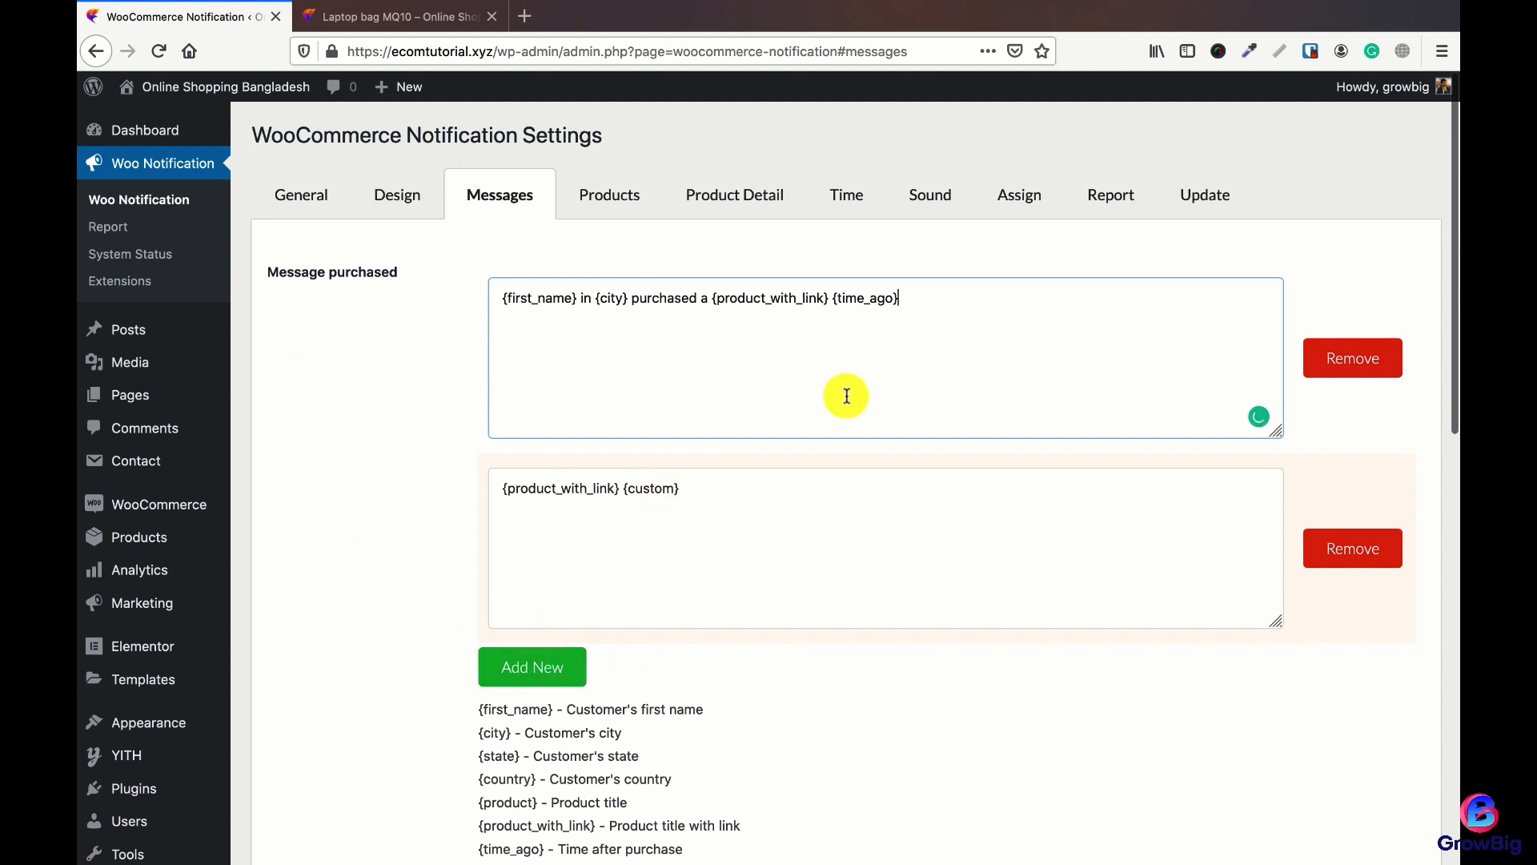
Step: Reload the Laptop bag MQ10 product page once more to see which message template its popup uses
{"action": "left_click", "coordinate": [437, 17]}
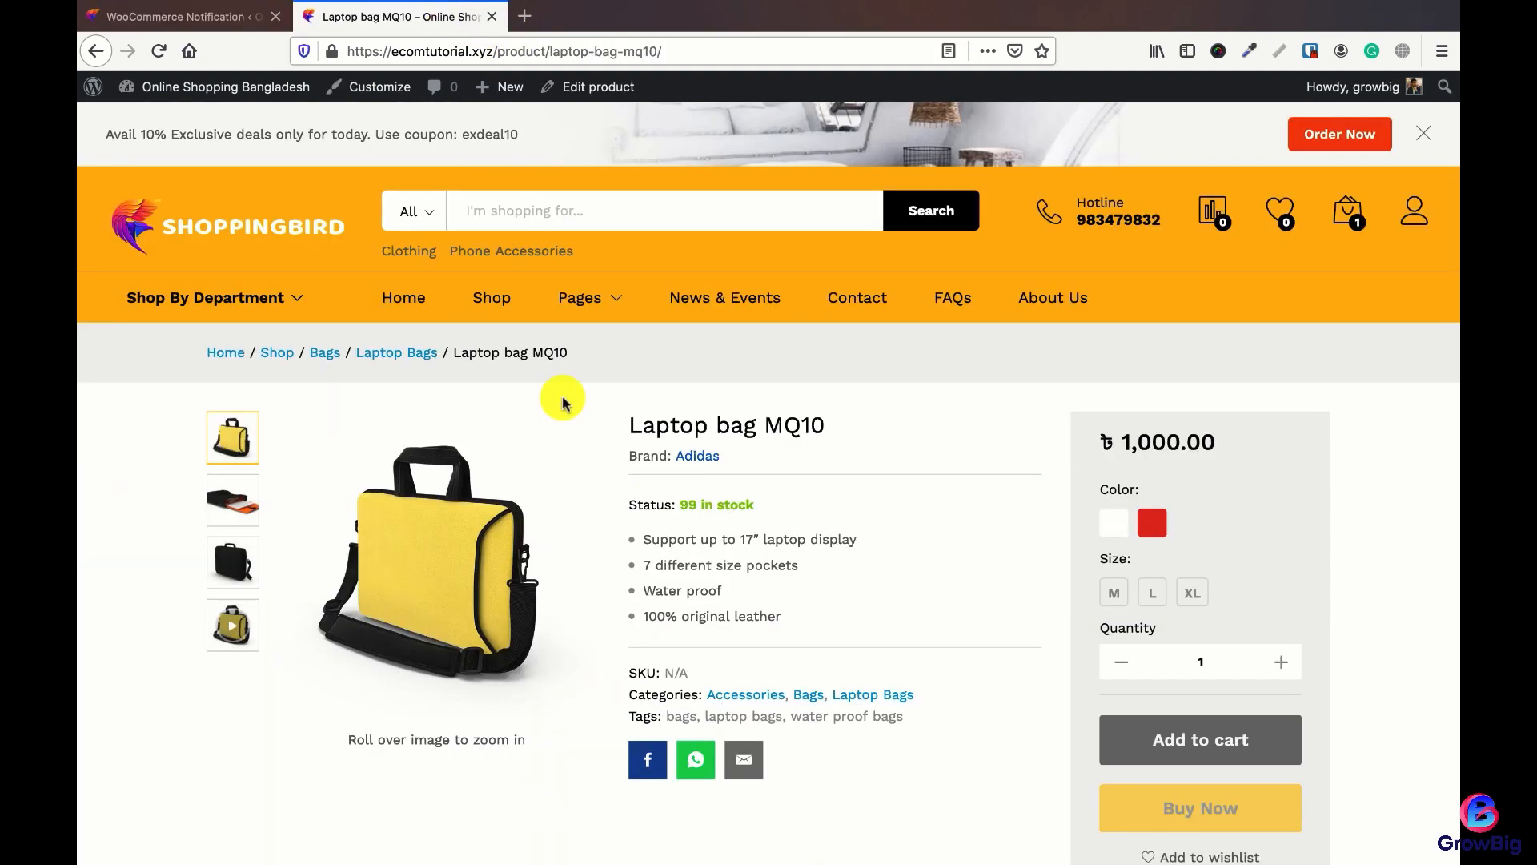
{"action": "left_click", "coordinate": [687, 50]}
{"action": "key", "text": "Return"}
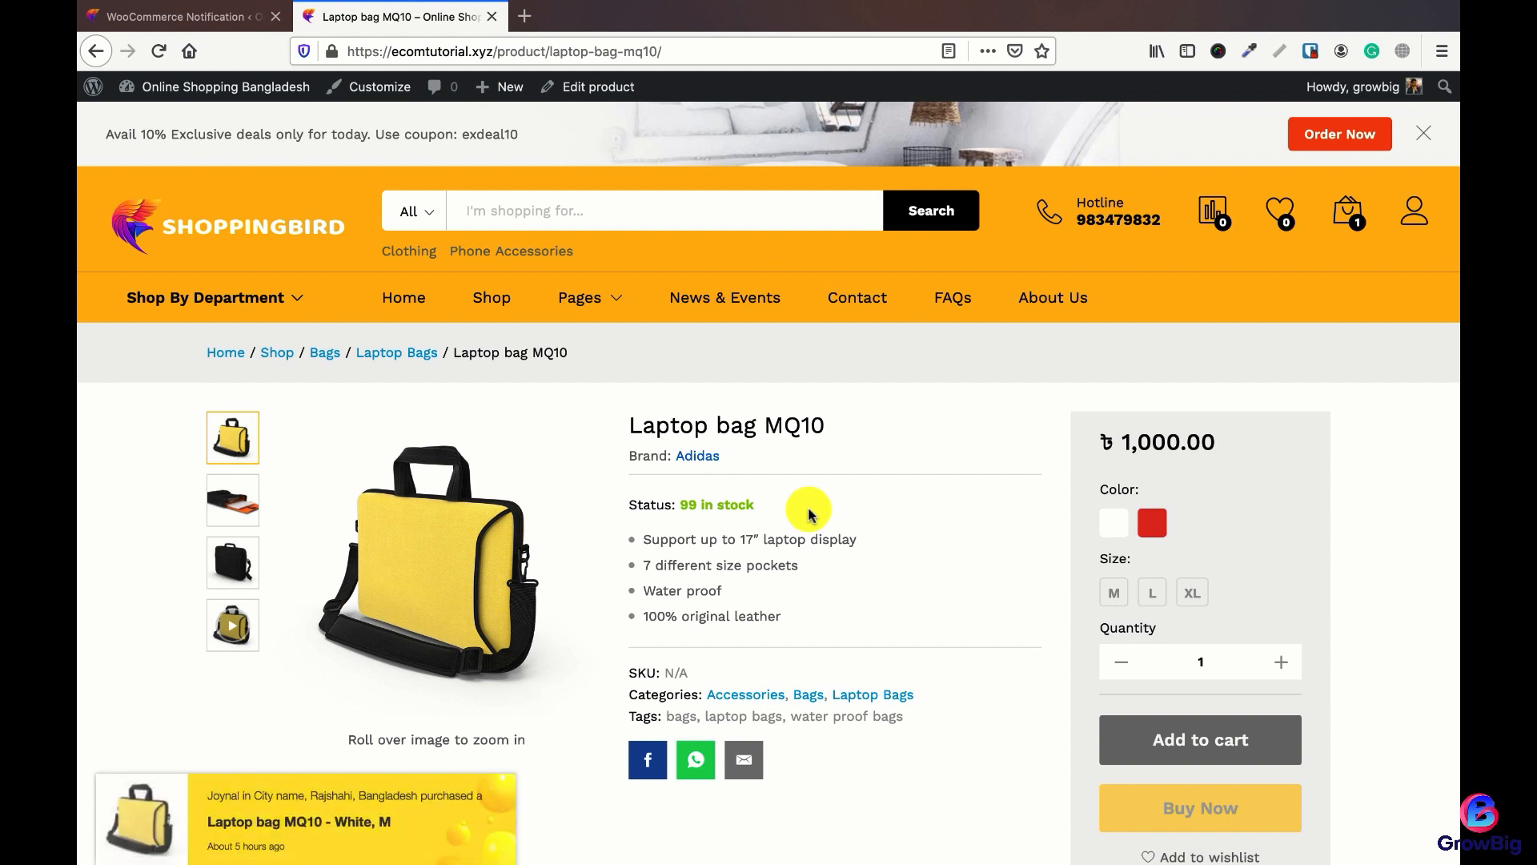